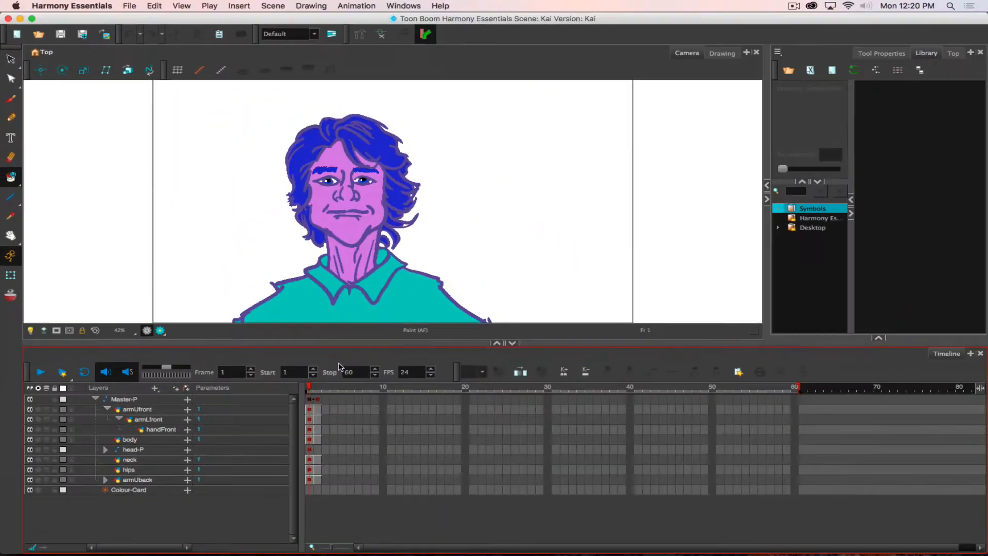
Step: Compare the character's full-body front view on frame 1 with the side view on frame 2
click(317, 398)
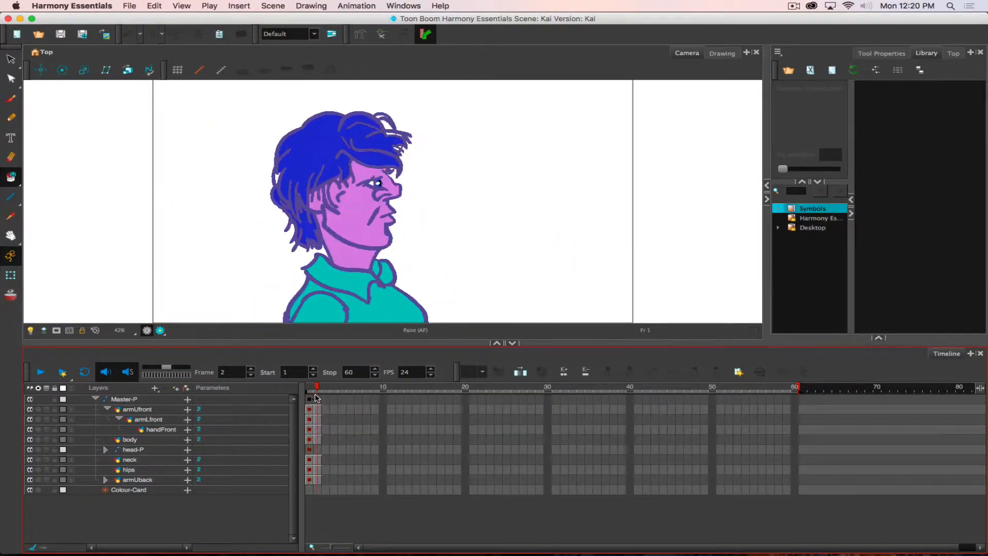
scroll(323, 220, up, 1)
scroll(308, 240, down, 4)
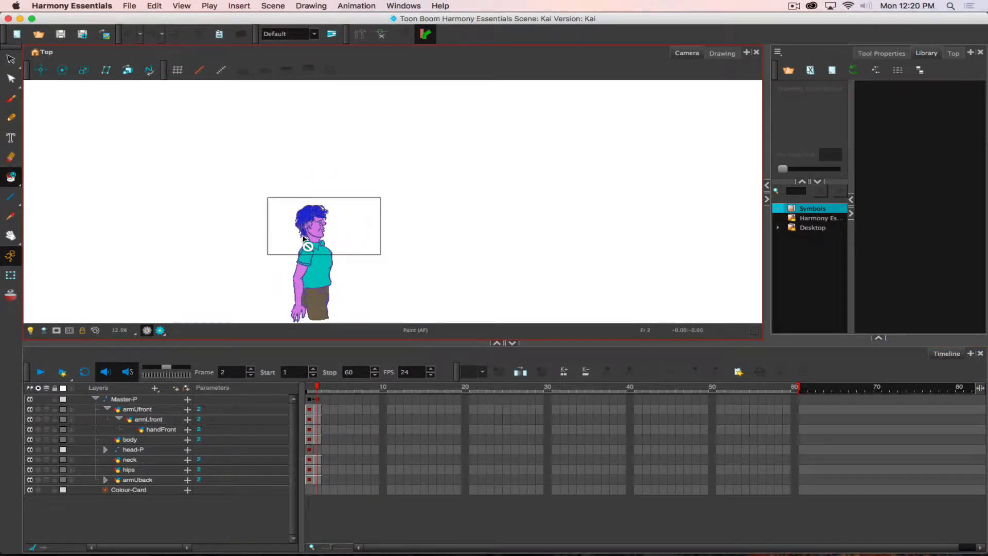
key(comma)
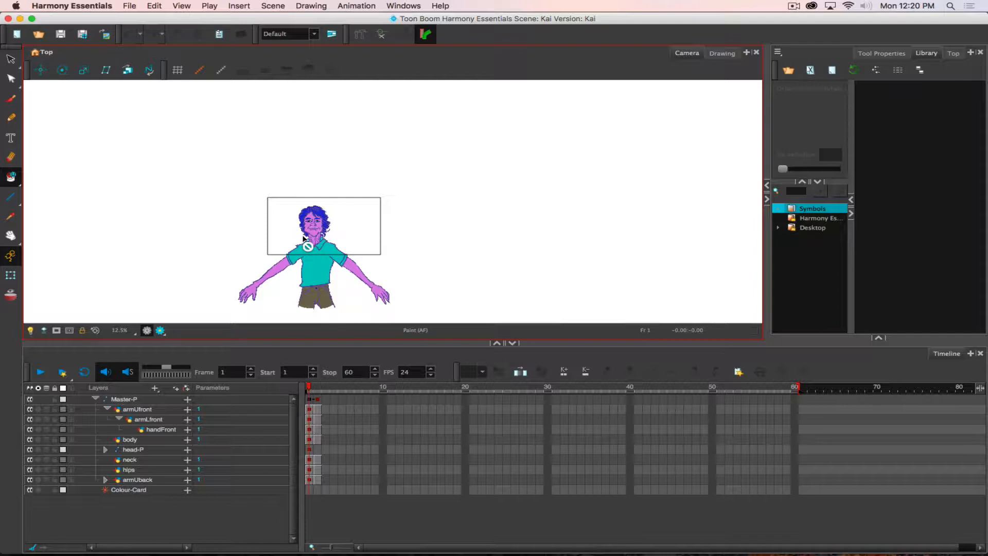
key(period)
key(comma)
mouse_move(303, 257)
mouse_down()
mouse_move(303, 223)
mouse_move(318, 202)
mouse_move(308, 223)
mouse_up()
scroll(318, 202, up, 3)
scroll(318, 203, down, 1)
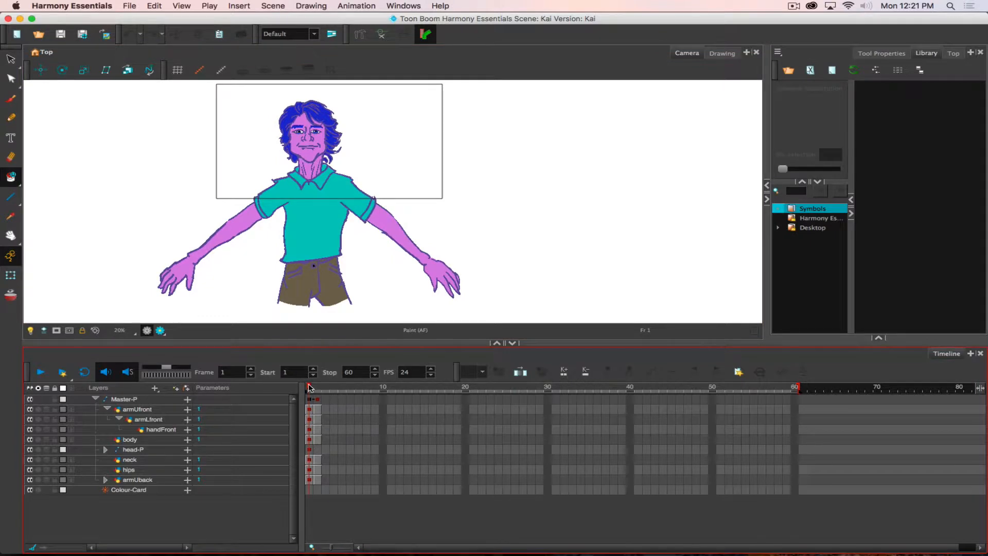
Step: Expand the armUback layer to see its child layers and identify its drawing by toggling its visibility off and on
click(137, 481)
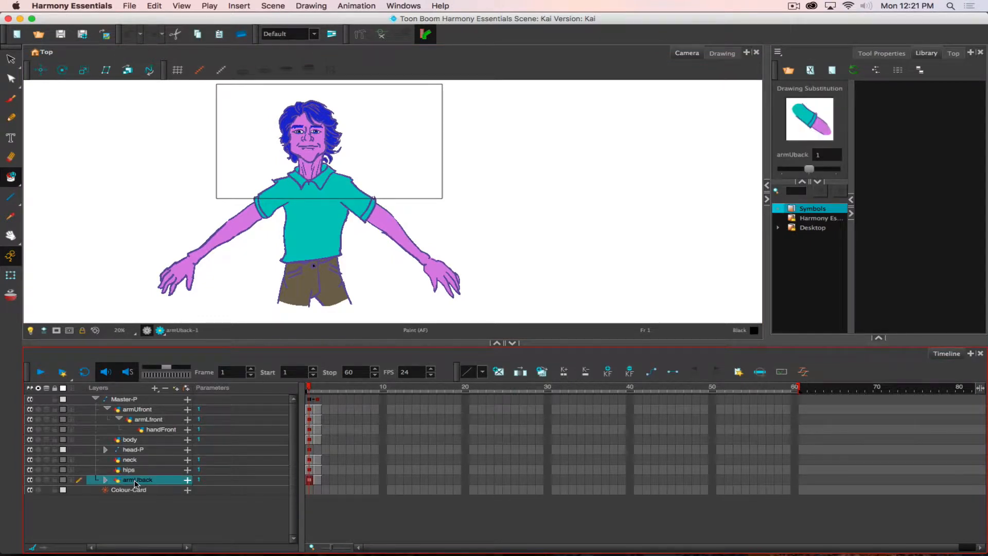
click(104, 480)
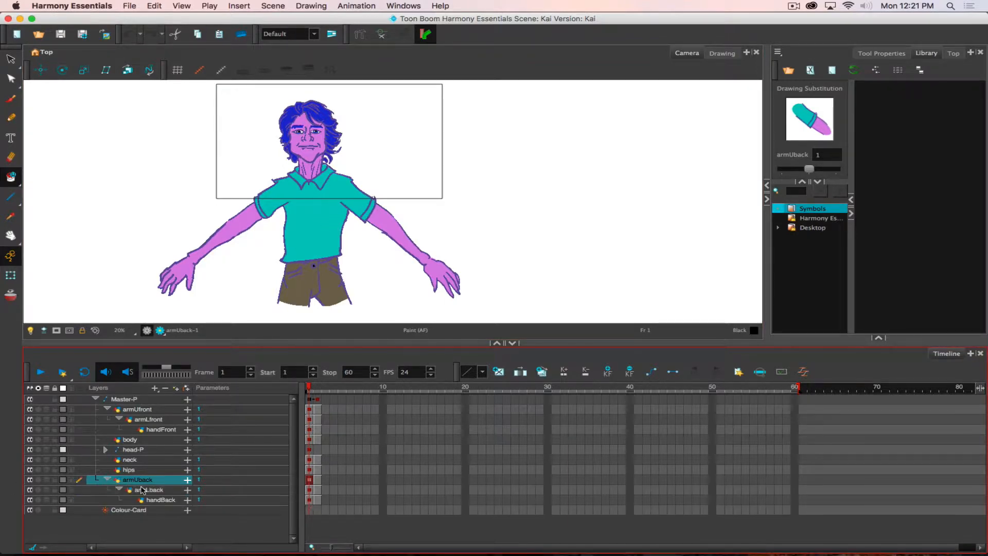
click(31, 481)
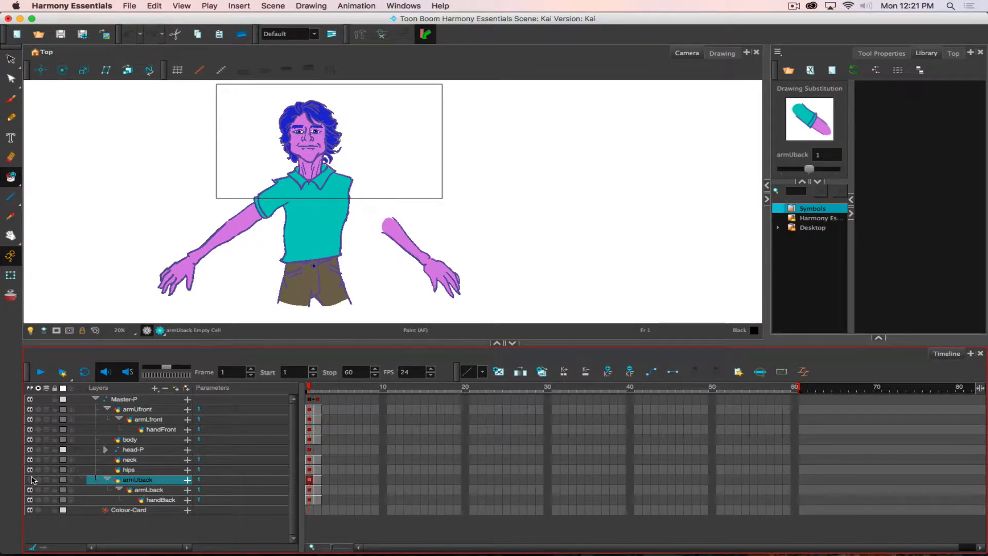
click(32, 481)
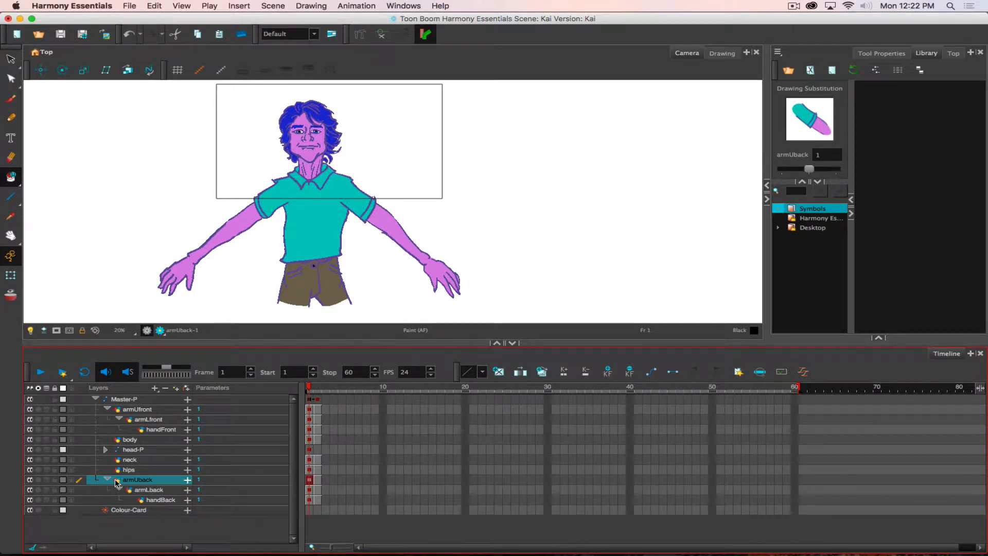
Step: Inspect the armUback layer's name and its layer properties, leaving them as they are
double_click(140, 480)
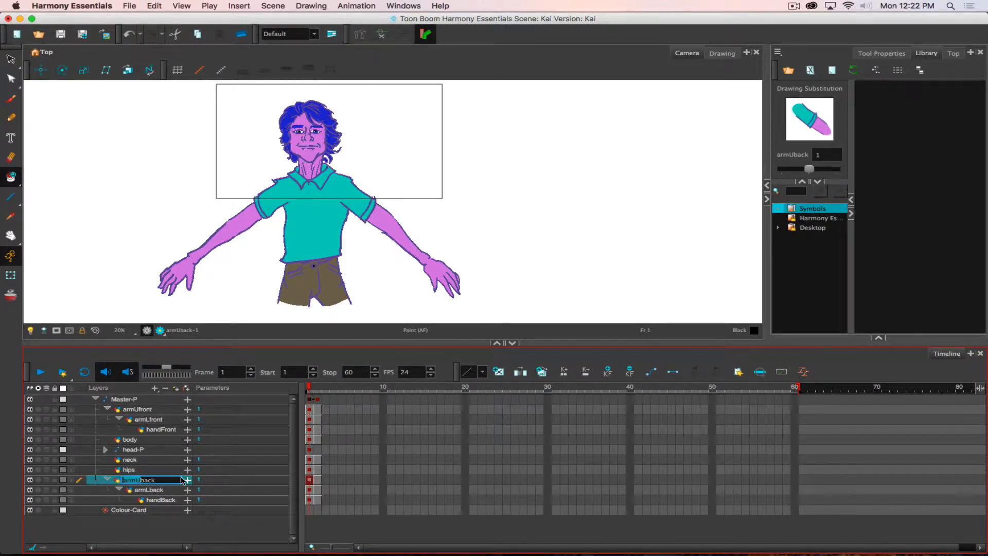
drag(180, 480, 104, 482)
click(119, 483)
double_click(123, 481)
click(123, 481)
right_click(135, 481)
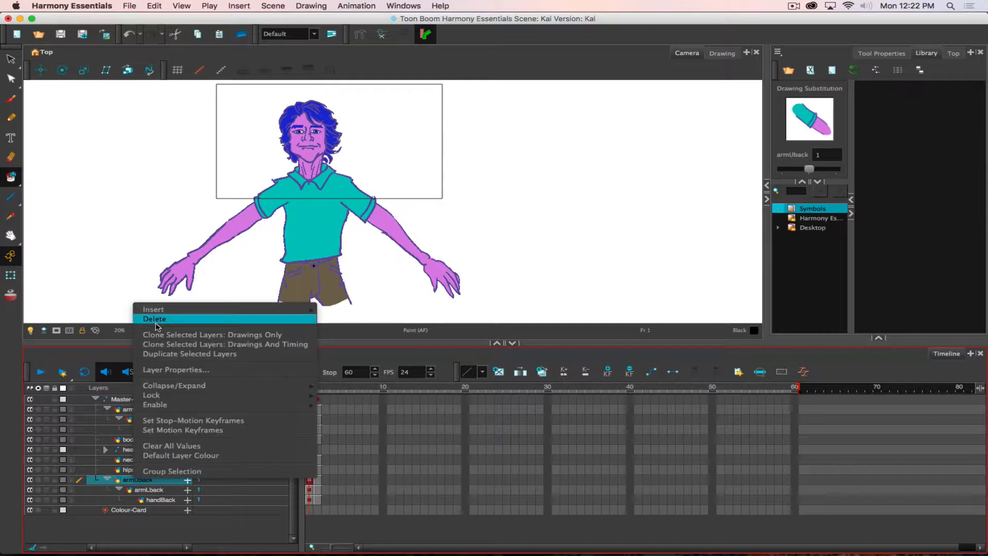
click(170, 371)
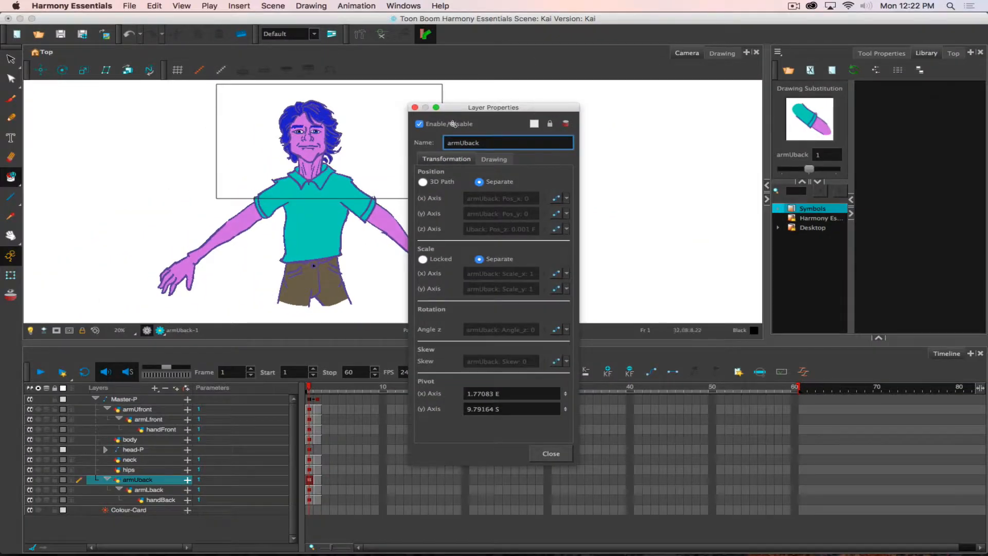
click(414, 107)
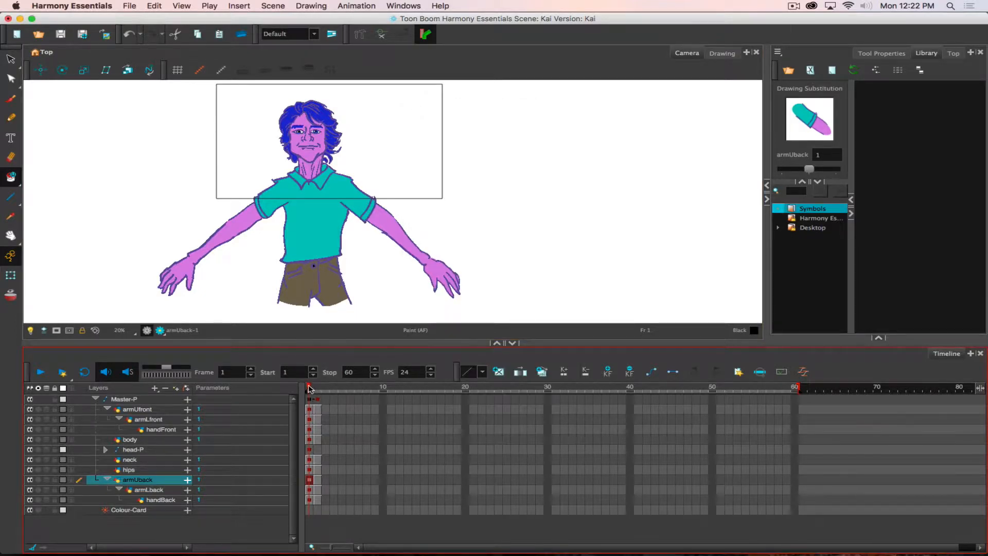
Step: Try rotating the armUback arm on frame 2 around its current pivot, and undo the rotation
drag(309, 388, 320, 388)
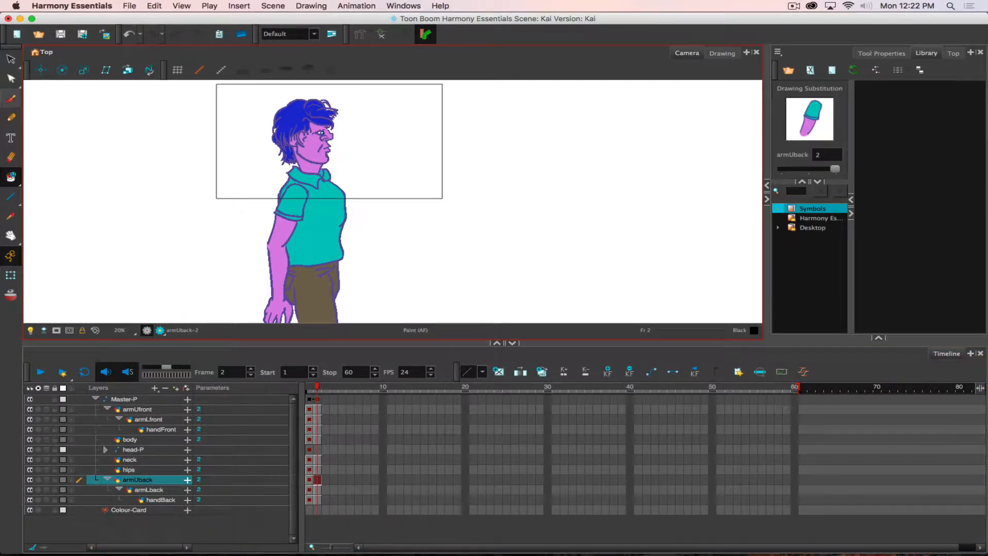
click(11, 256)
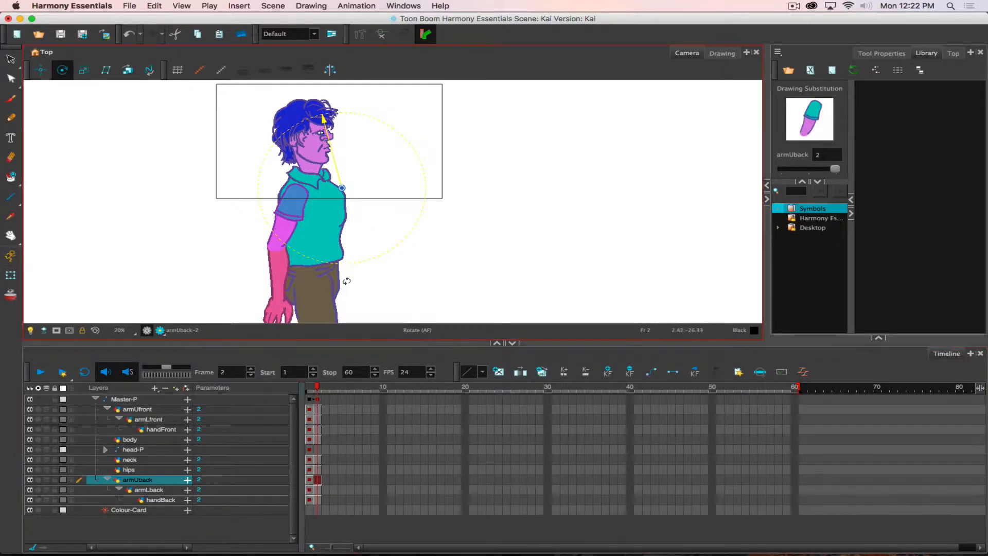
drag(280, 269, 389, 231)
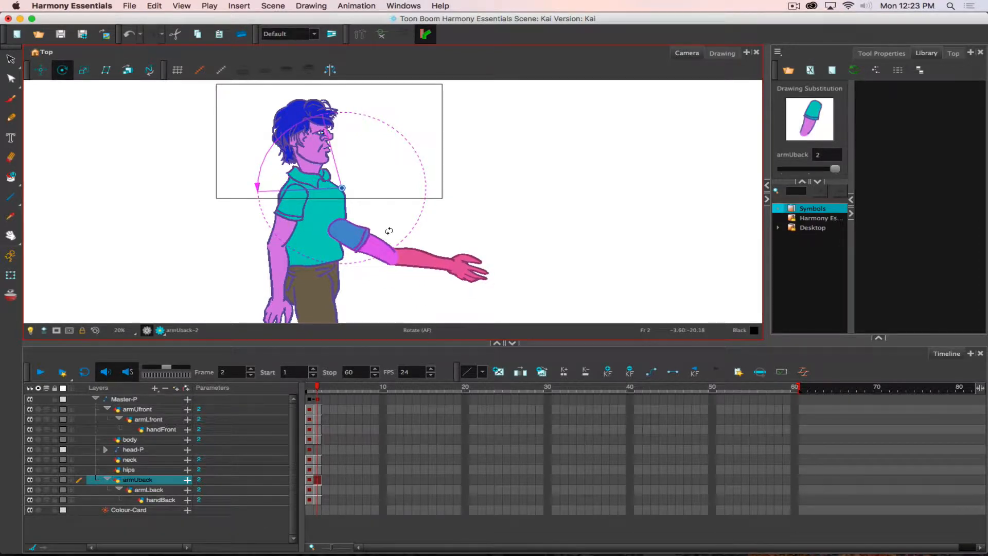
drag(386, 229, 325, 235)
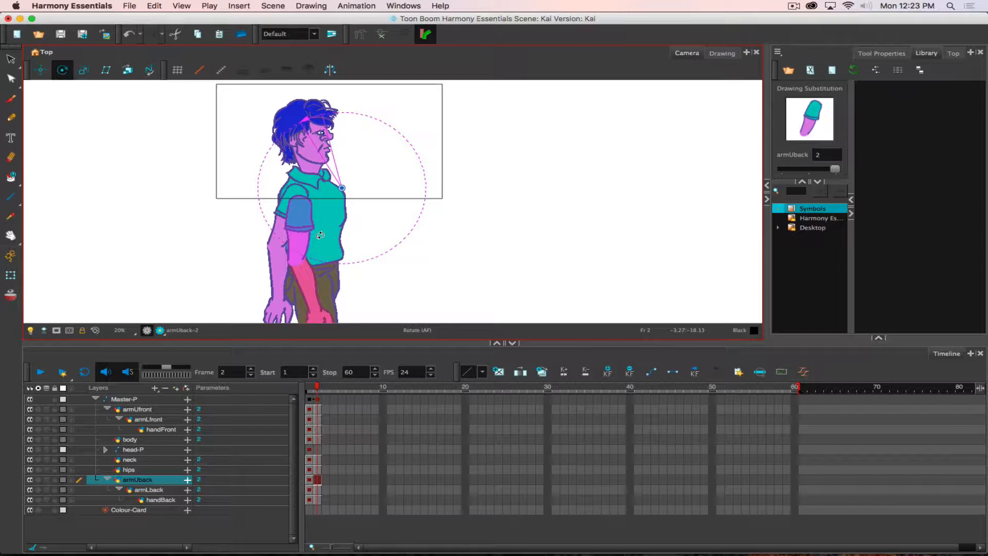
key(ctrl+z)
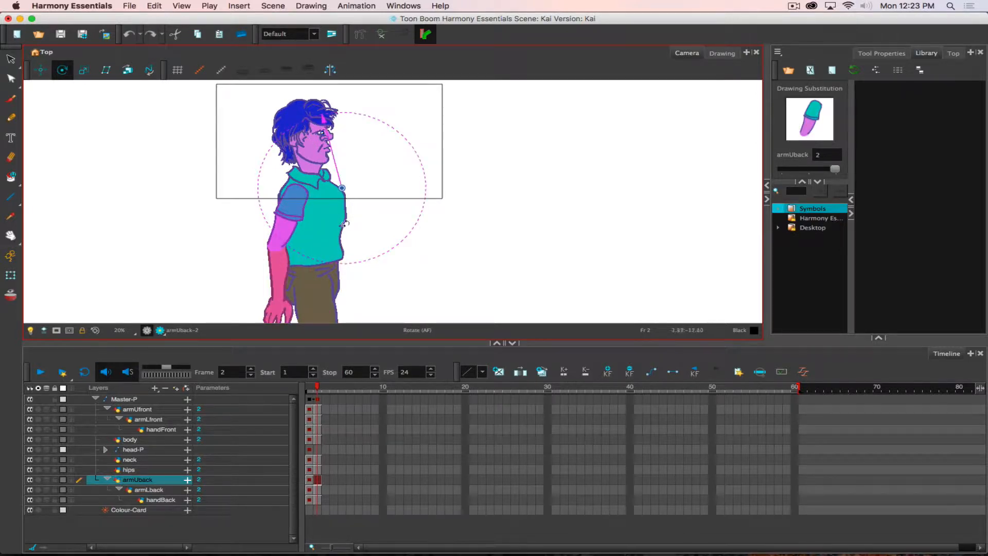
Step: Collapse the Master-P hierarchy, add a keyframe for all its layers on frame 2, and expand it again
click(309, 389)
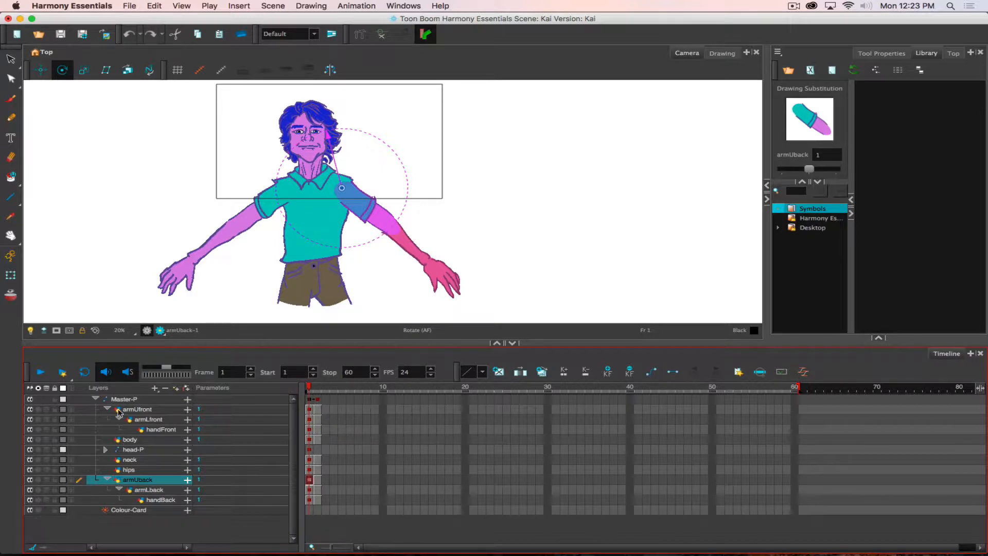
click(93, 399)
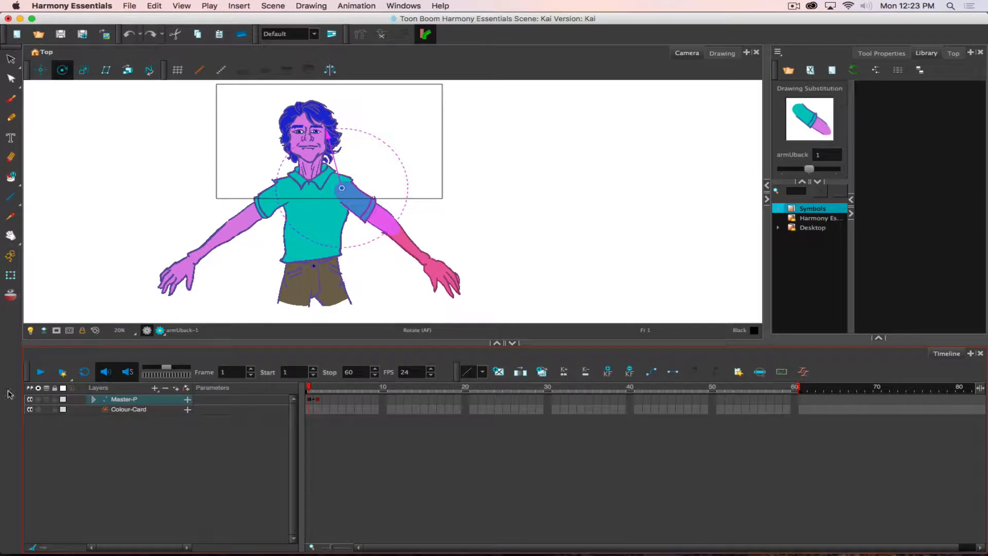
click(317, 400)
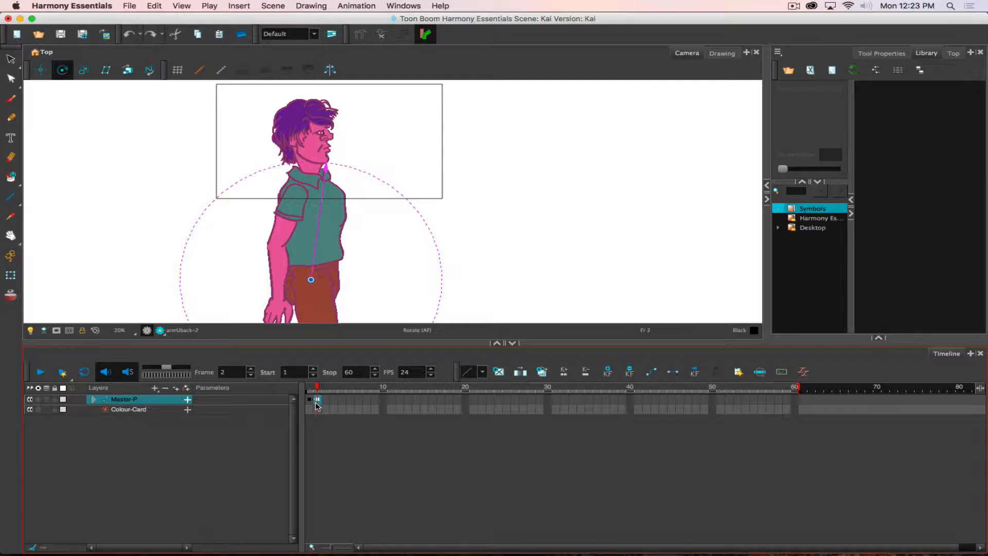
click(317, 402)
click(93, 400)
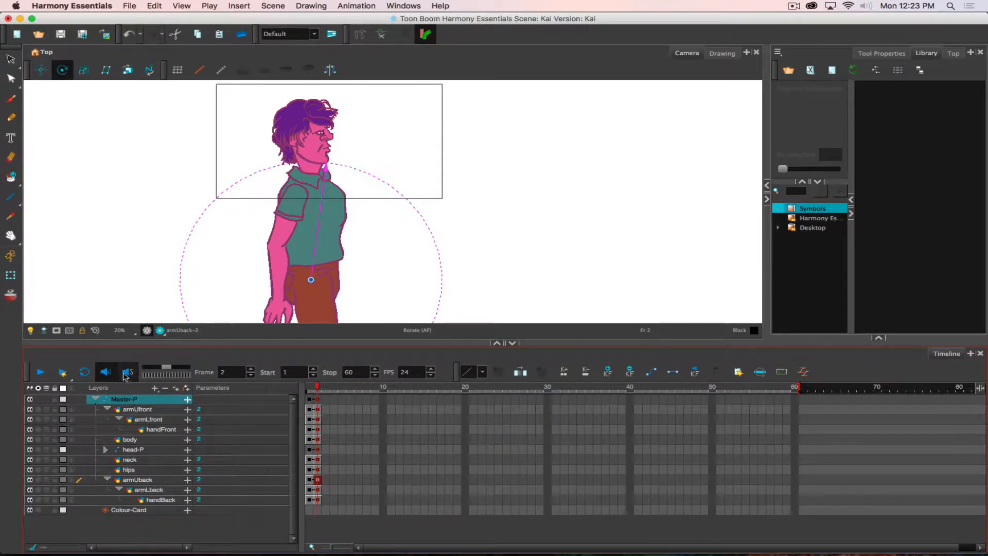
click(95, 400)
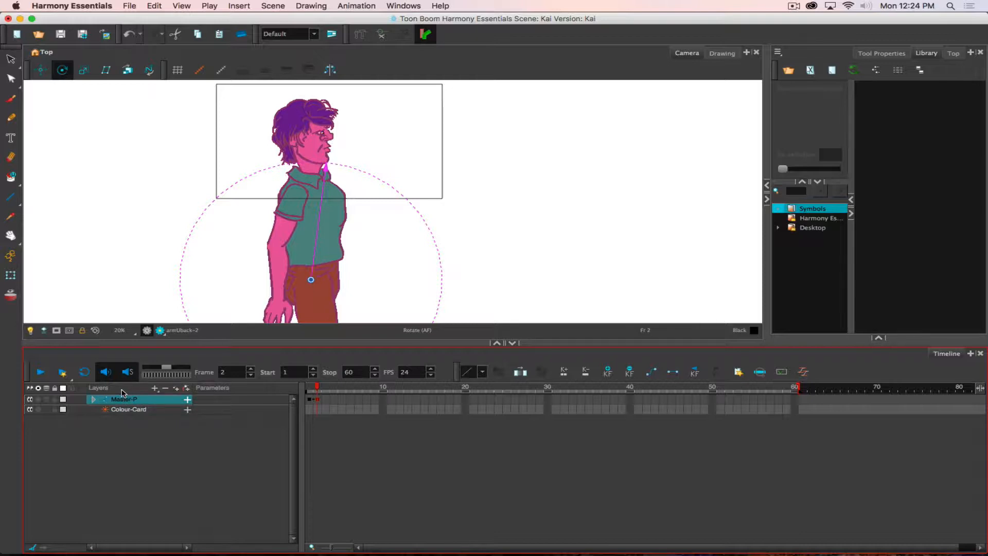
click(93, 400)
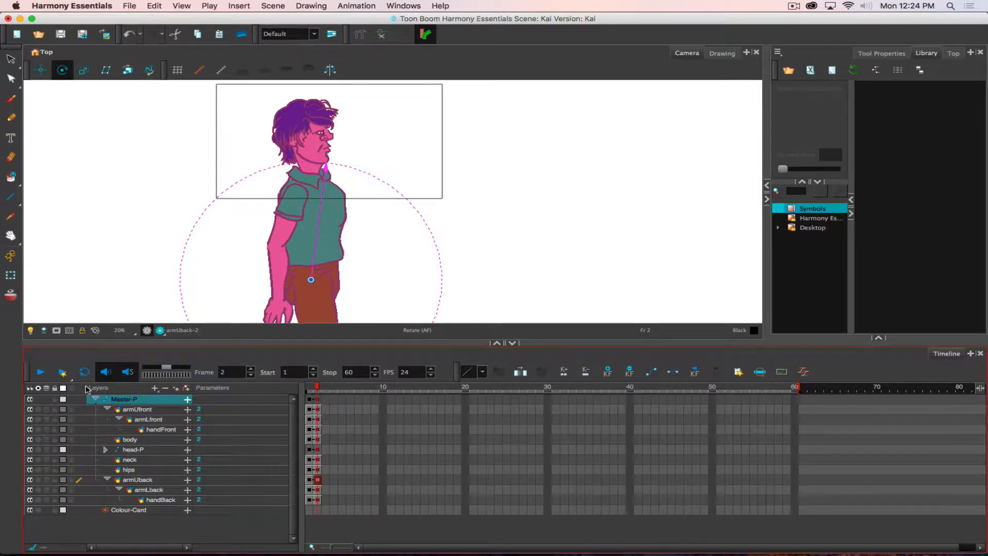
click(92, 399)
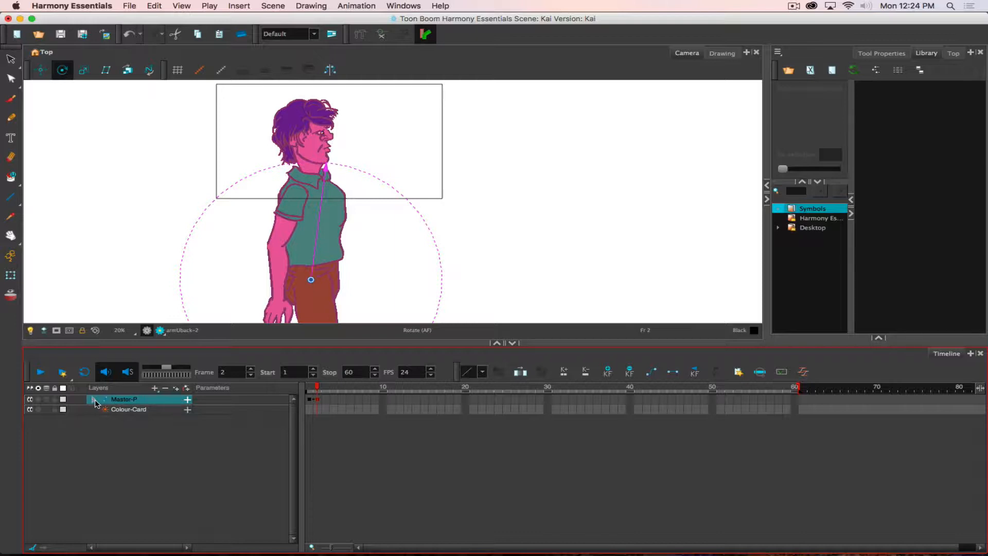
click(95, 402)
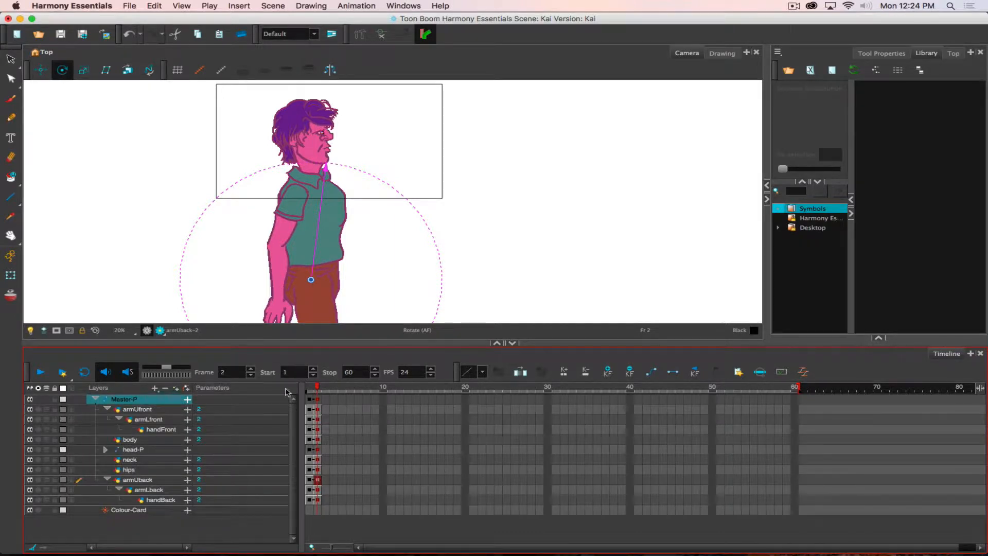
Step: Select the armUback layer on frame 2 and move its rotation pivot onto the side-view shoulder
click(318, 410)
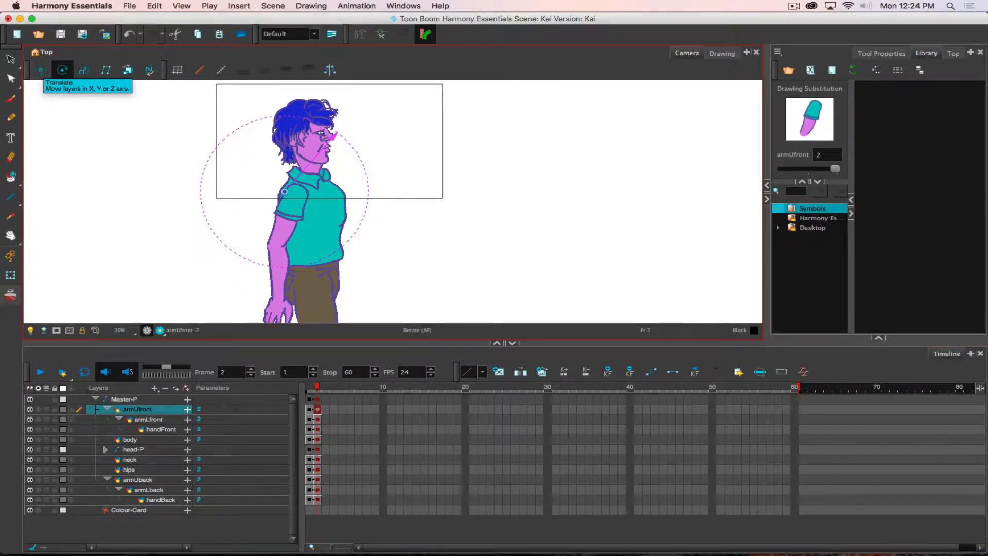
click(12, 278)
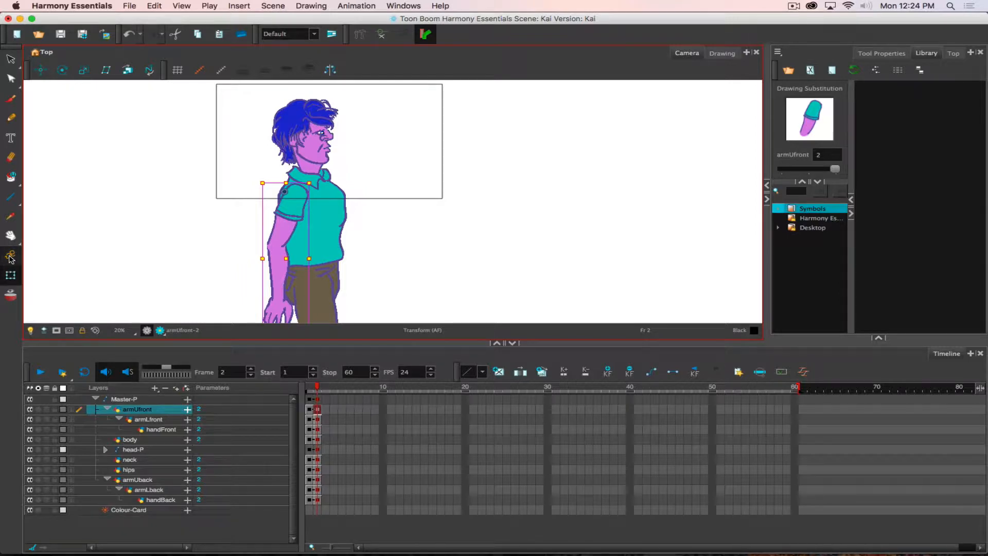
click(292, 202)
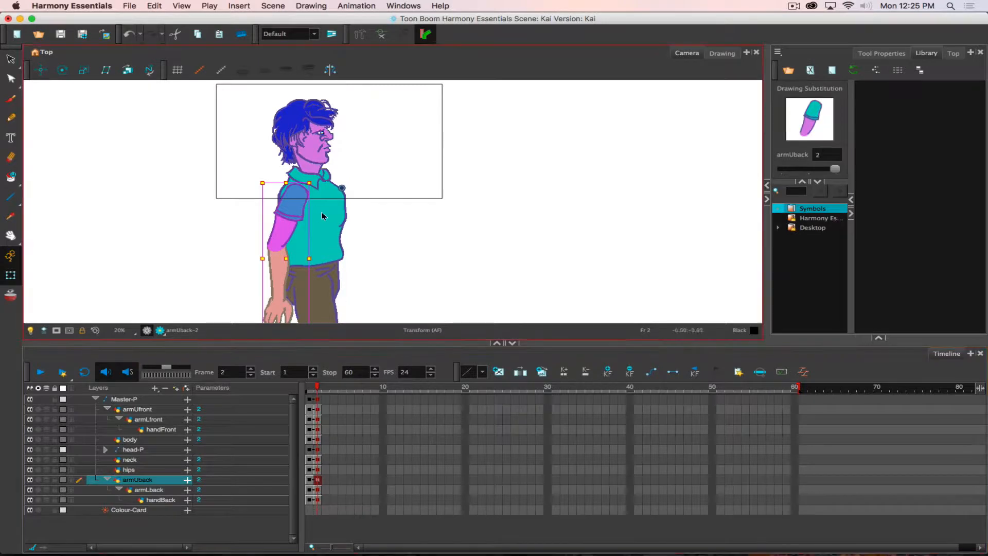
click(60, 71)
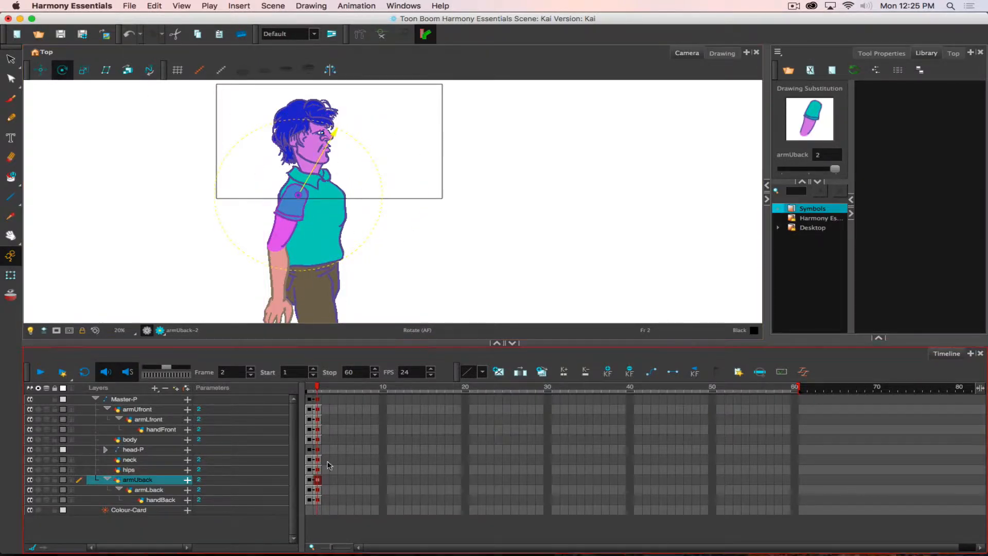
Step: On frame 2, move the armLback pivot to the elbow and the handBack pivot to the wrist
click(318, 490)
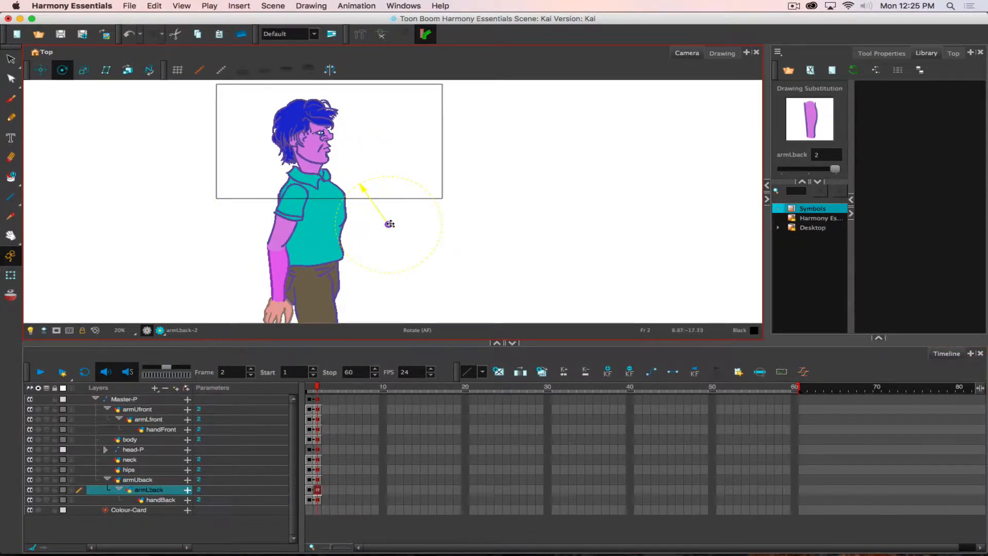
drag(389, 224, 279, 250)
click(318, 501)
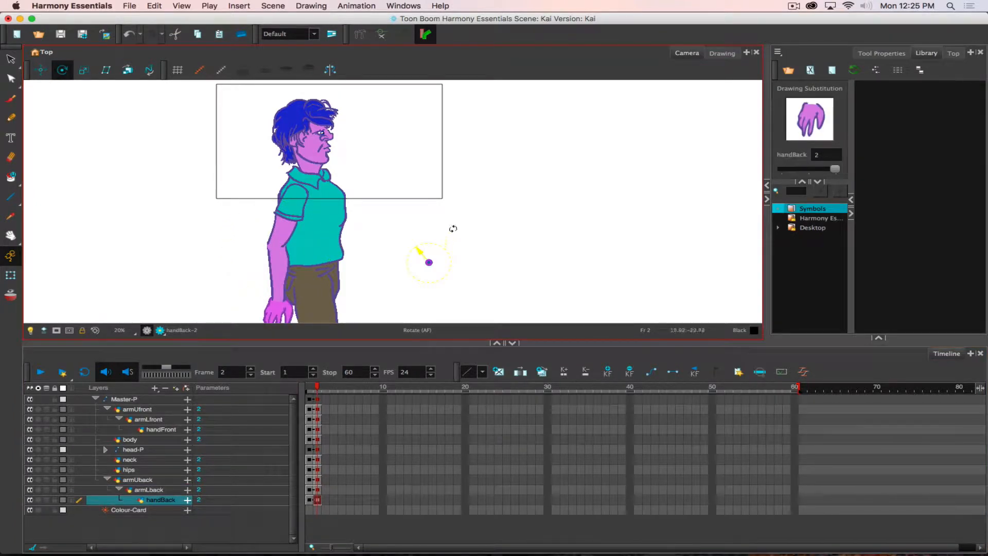
drag(309, 287, 280, 304)
Step: Check the handBack pivot on frames 1 and 2, and the armLback, armUback and hips pivots on frame 2
click(309, 390)
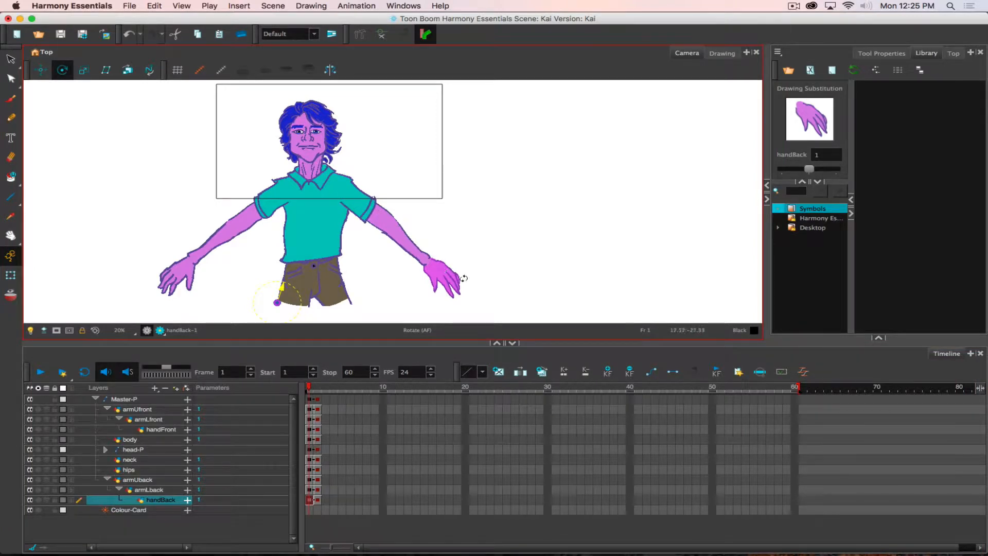
click(318, 388)
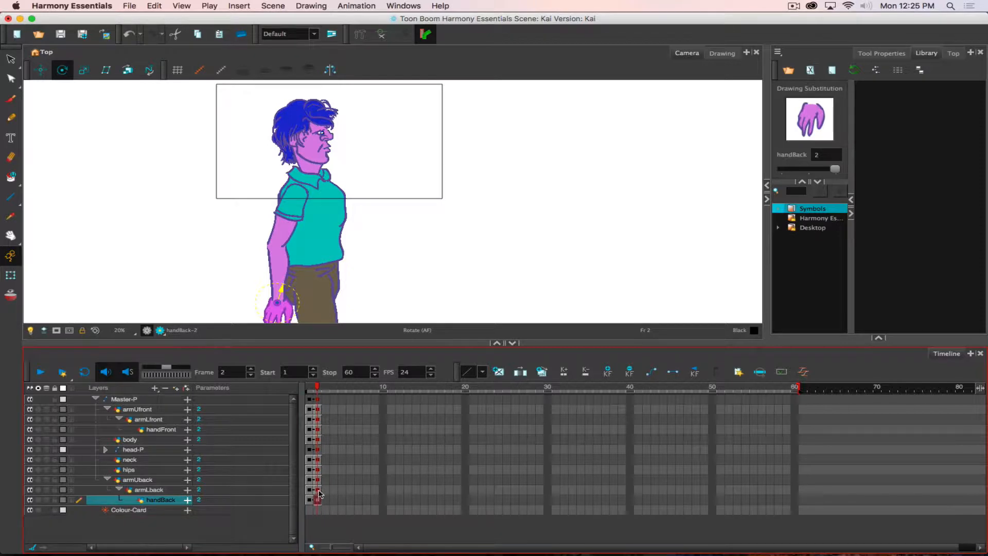
click(317, 489)
click(318, 480)
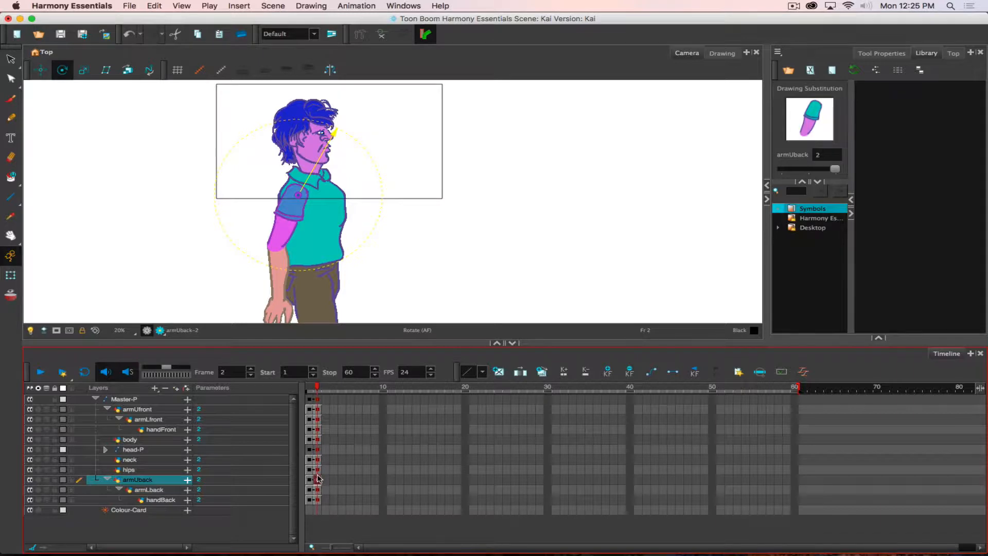
click(318, 470)
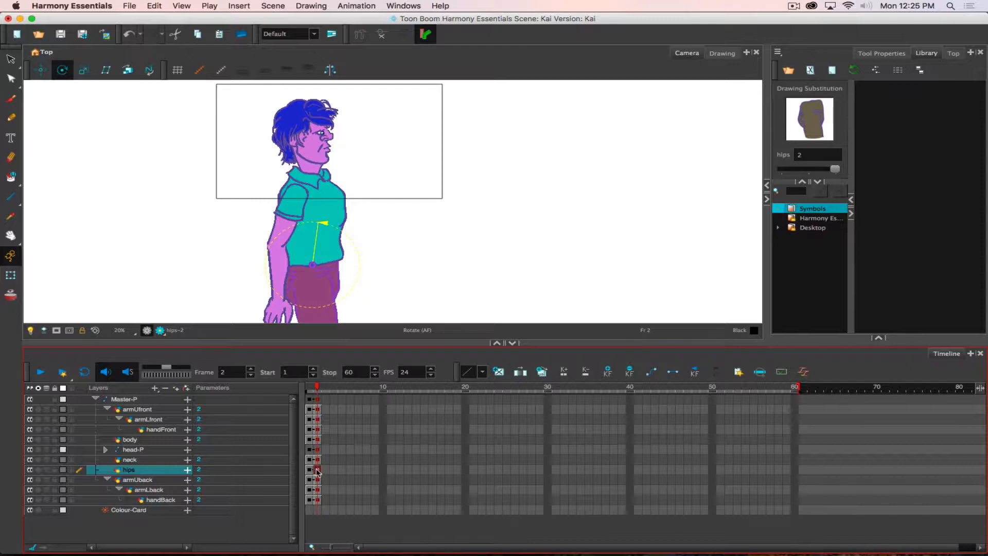
Step: Select head-P on frame 2, move its rotation pivot to the base of the head at the neck, and compare with frame 1
click(319, 460)
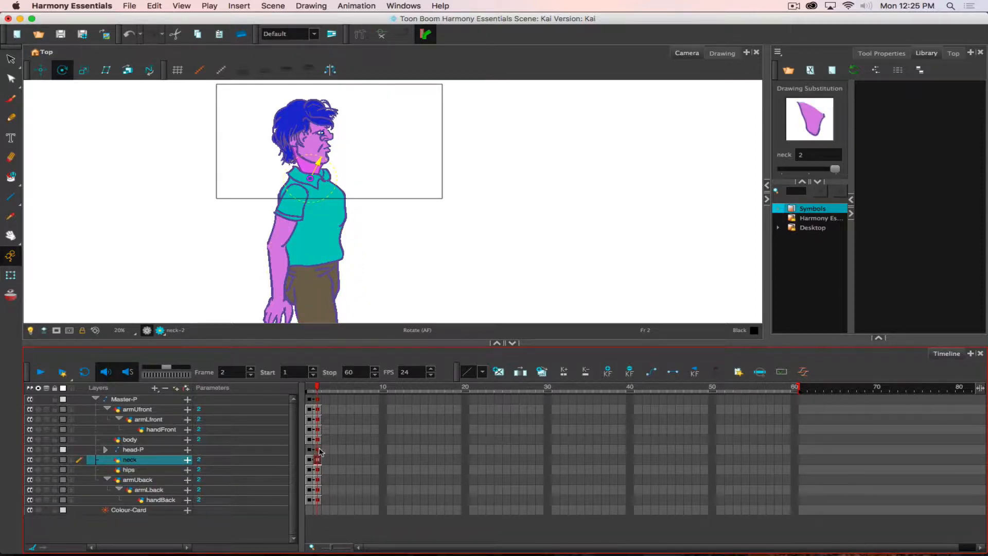
click(318, 450)
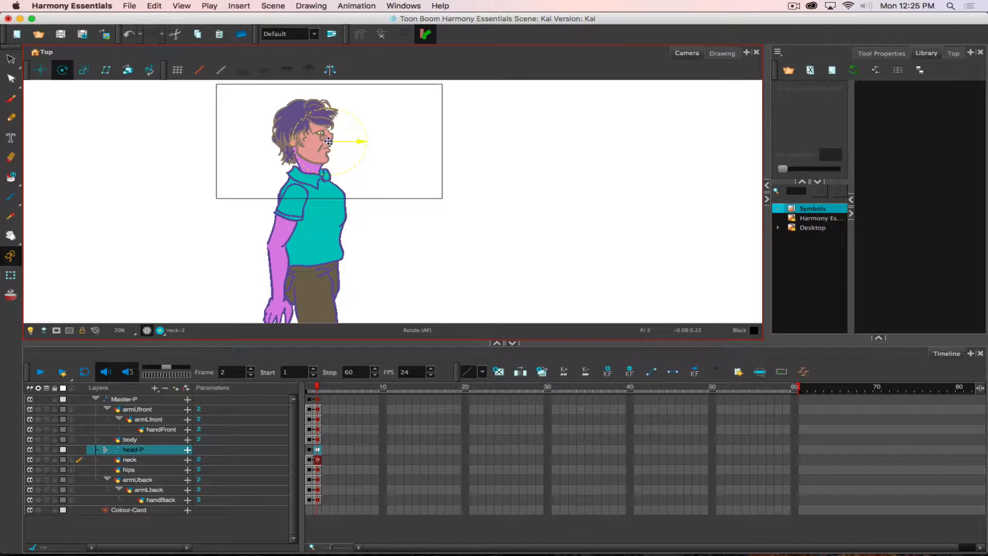
drag(329, 140, 313, 162)
click(311, 388)
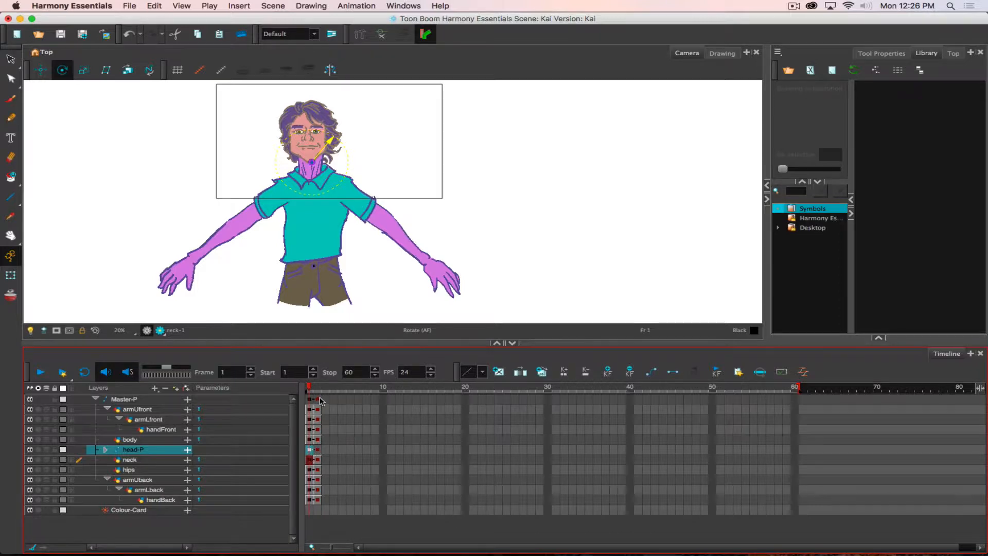
Step: Test the head-P pivot on frame 2 by tilting the head forward and rotating it back upright
click(318, 450)
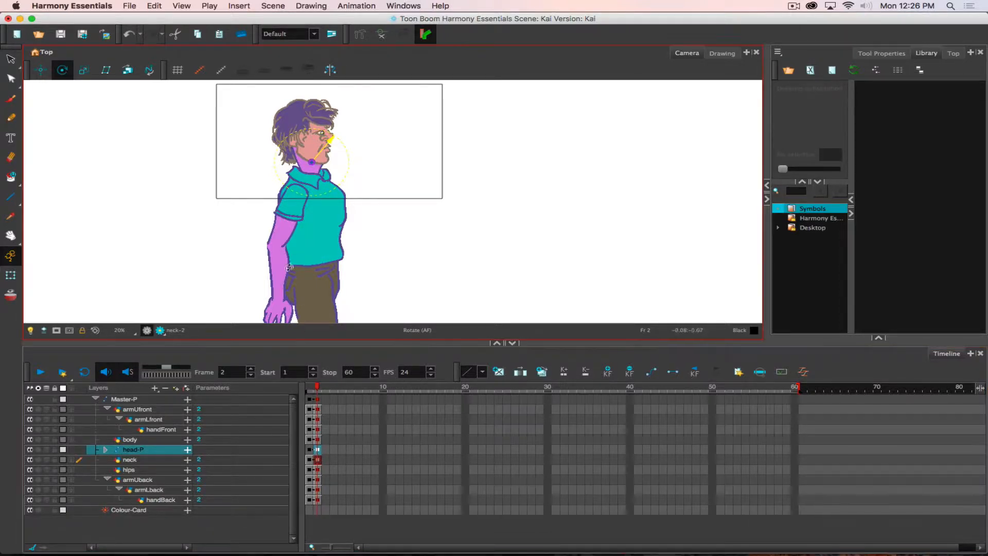
drag(357, 127, 378, 147)
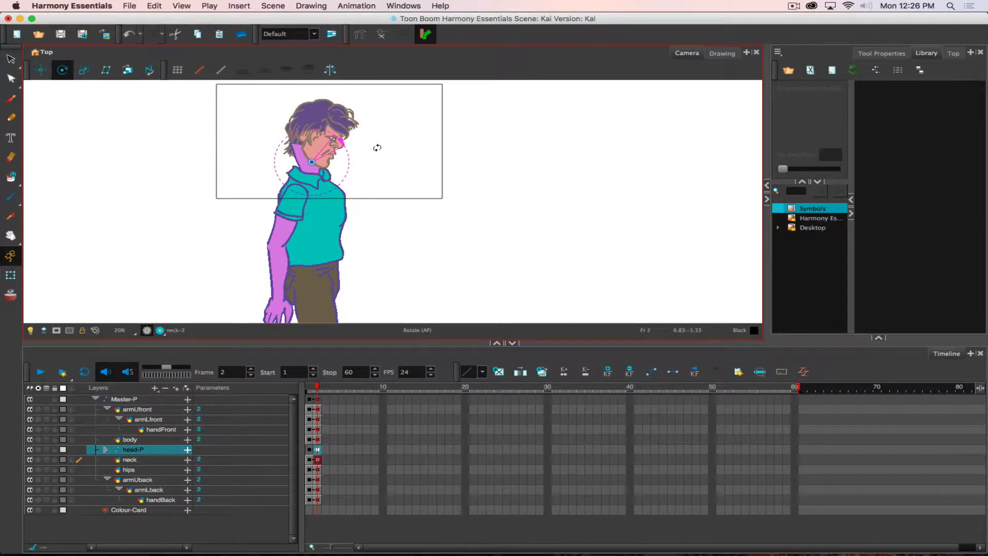
drag(377, 148, 345, 149)
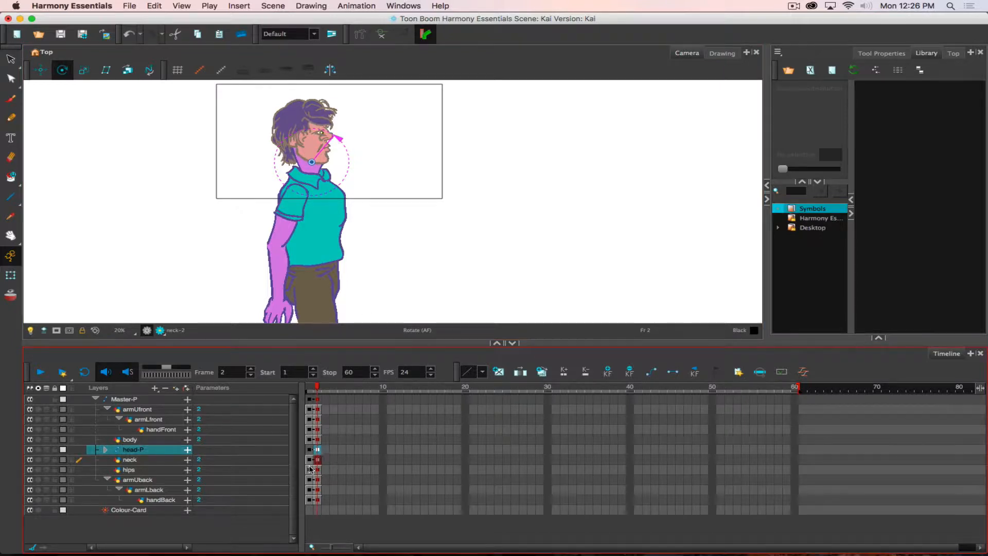
Step: Check the body layer's pivot position at the waist on frame 2
click(318, 440)
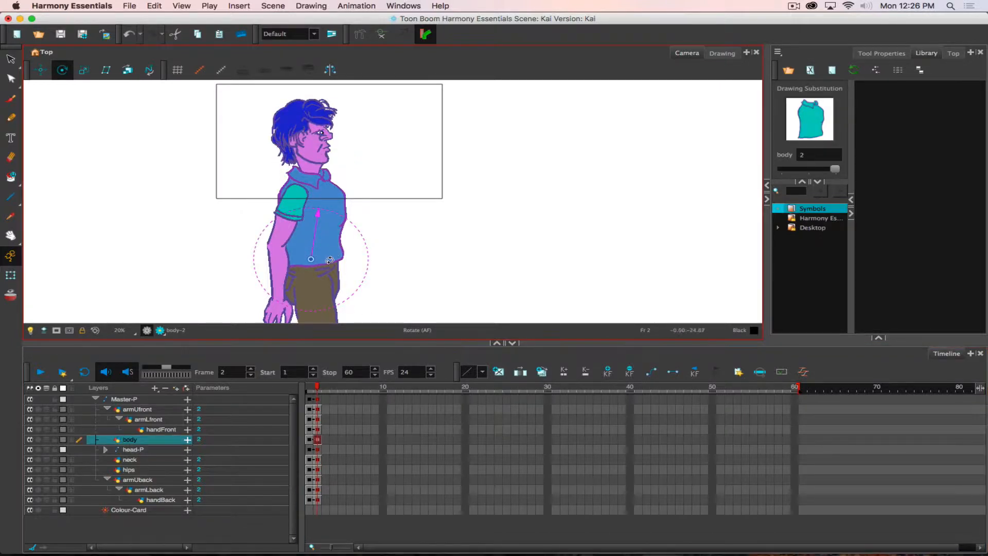
key(period)
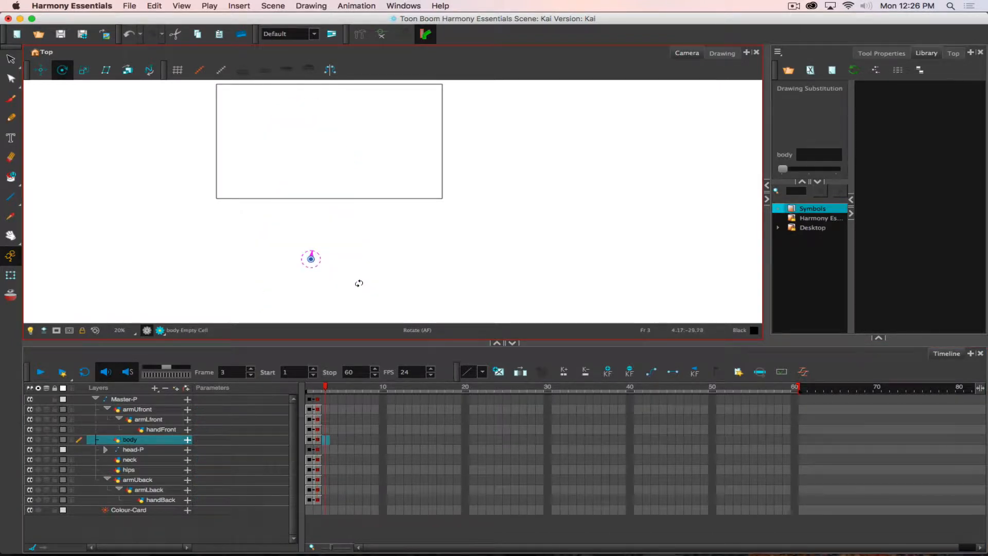
key(comma)
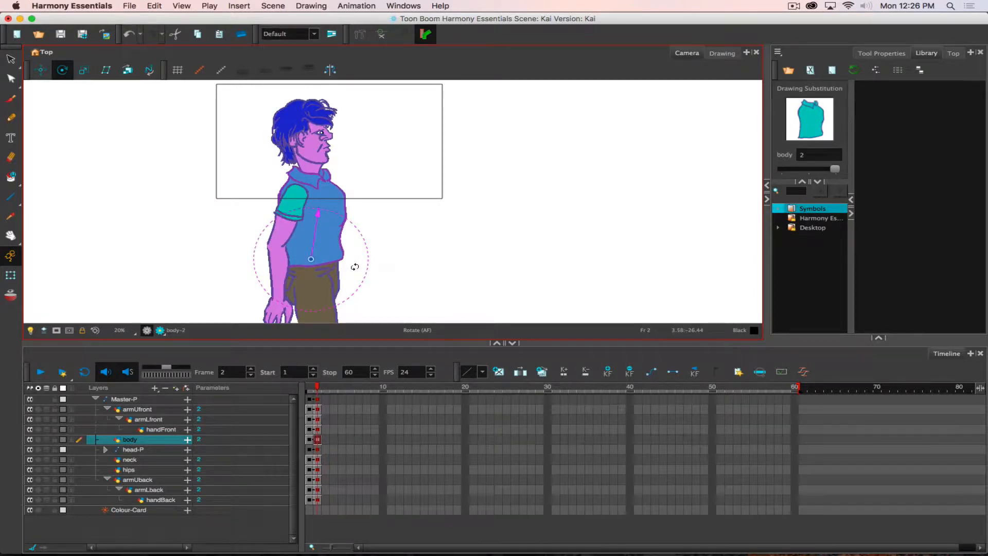
Step: On frame 2, move the handFront pivot to the wrist, the armLfront pivot to the elbow and the armUfront pivot to the shoulder
key(h)
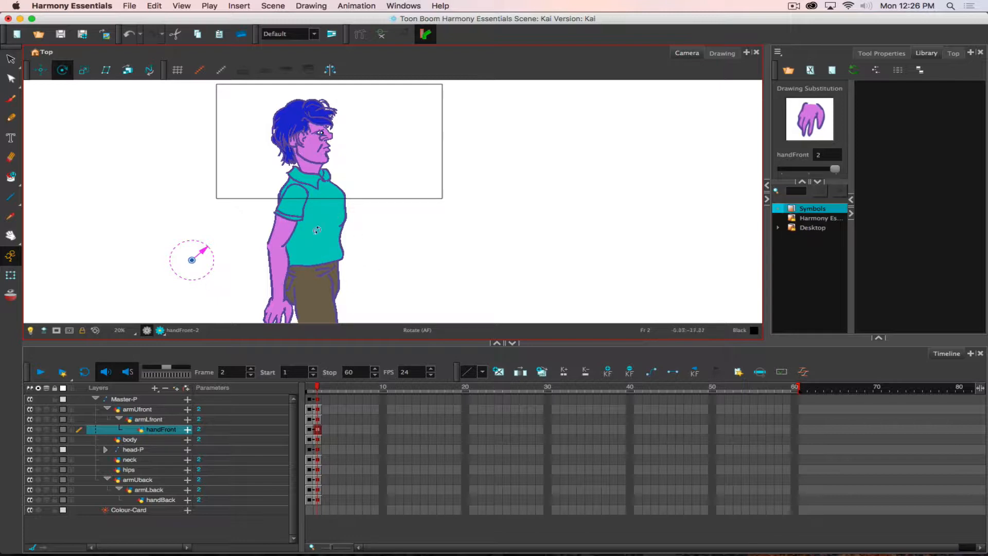
drag(192, 260, 278, 297)
key(b)
drag(234, 225, 280, 247)
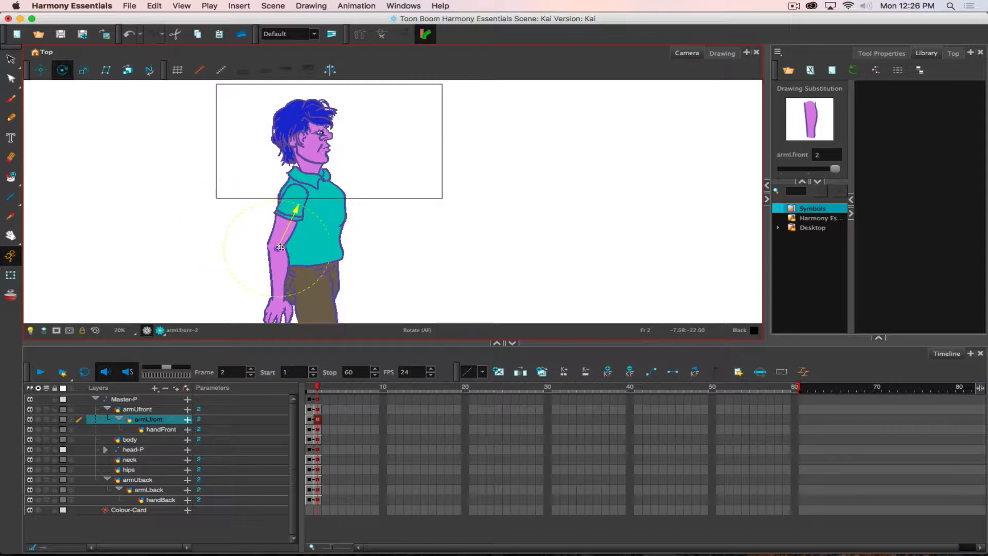
key(b)
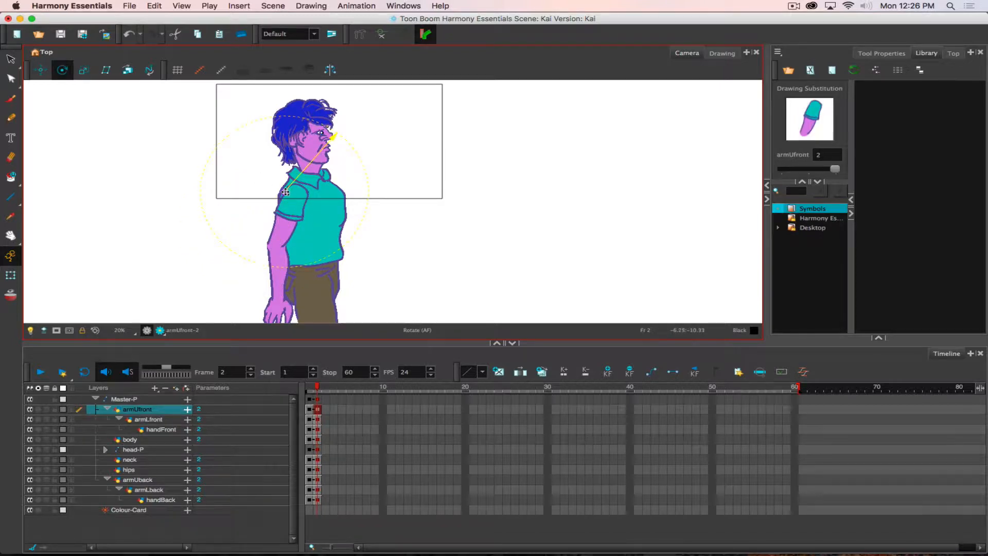
drag(285, 192, 298, 189)
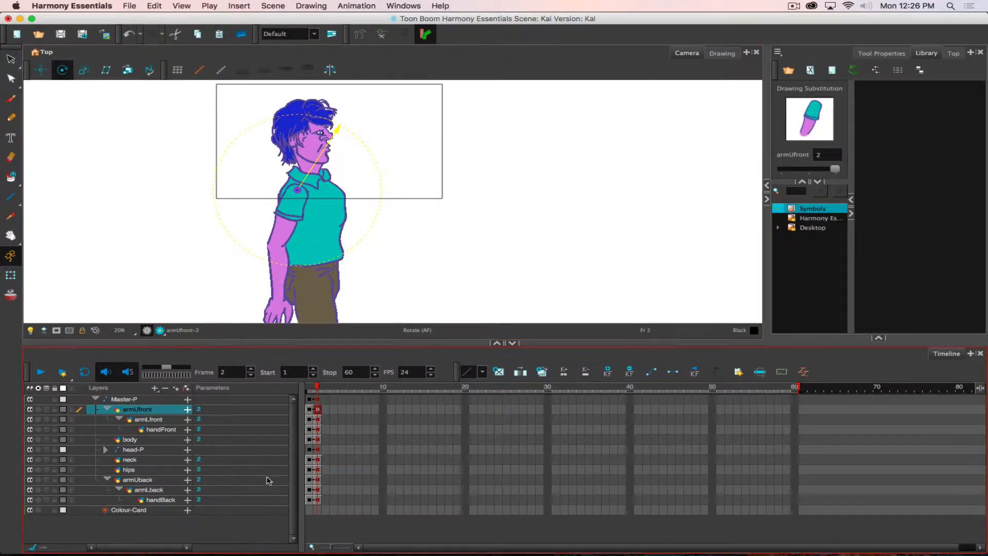
Step: Pose the armUback chain on frame 2 behind the torso, shifted slightly forward and rotated so the hand shows in front of the hips
click(120, 481)
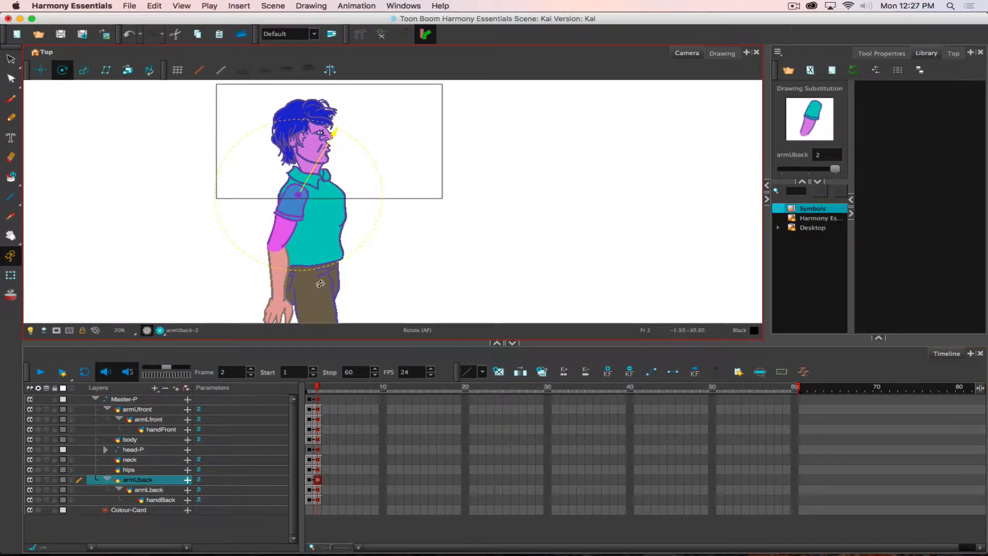
drag(320, 283, 381, 232)
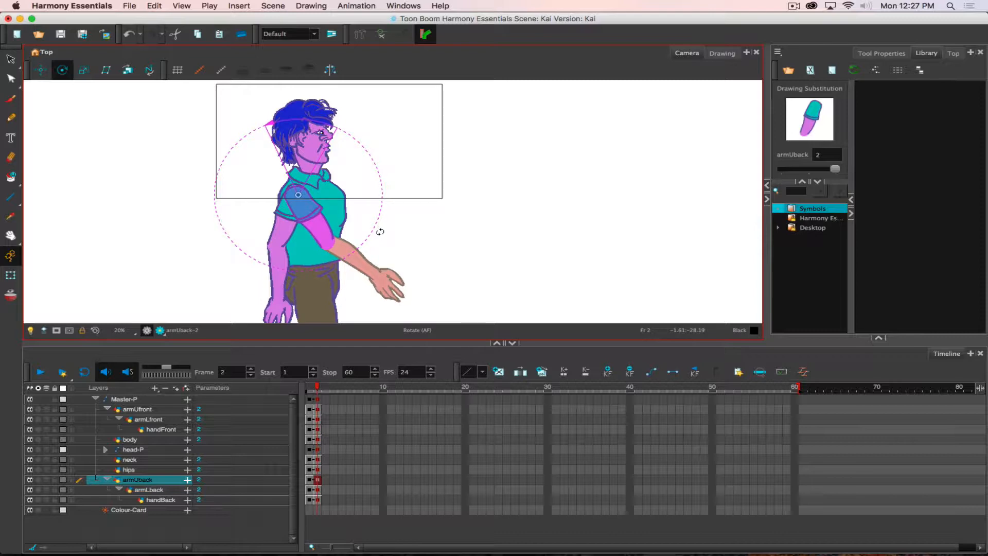
click(41, 69)
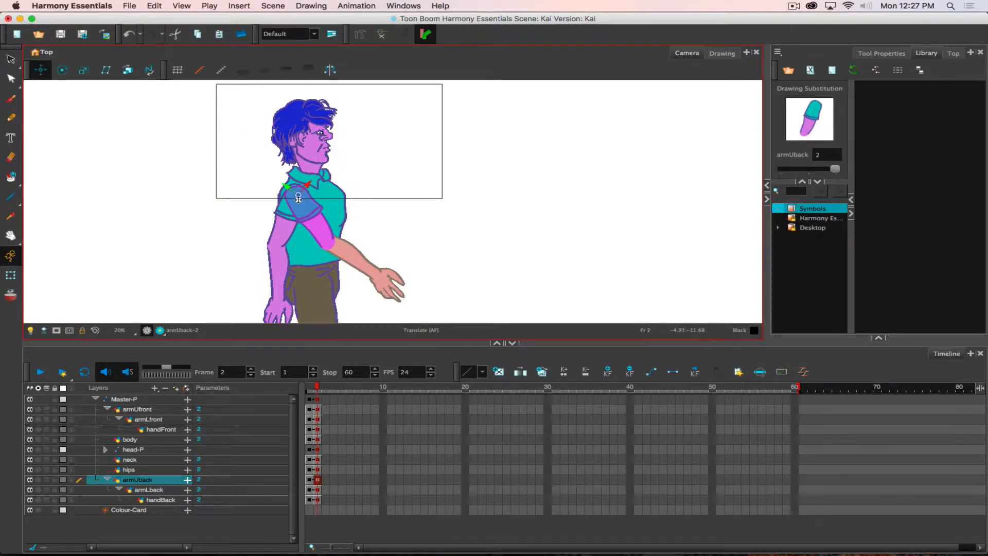
drag(298, 198, 305, 200)
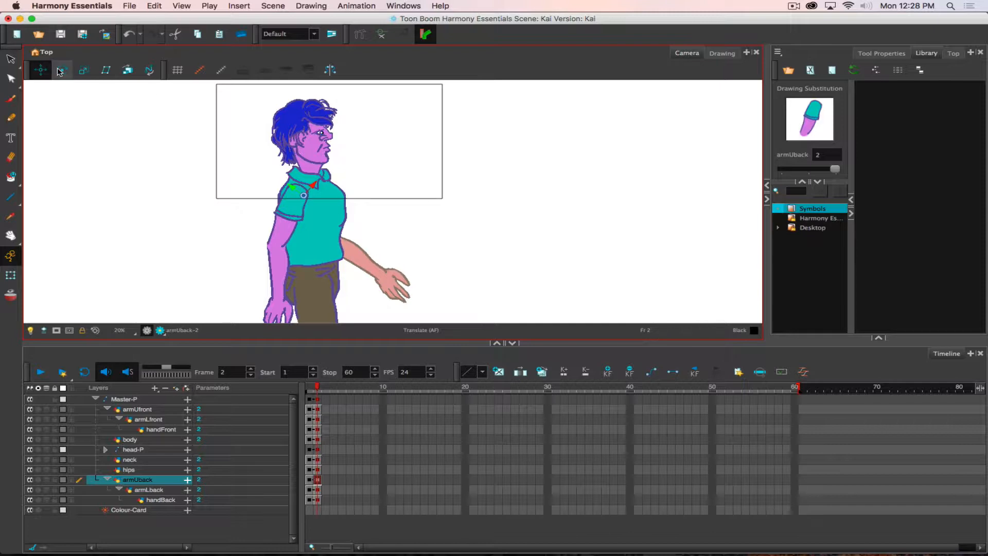
key(alt+3)
drag(430, 276, 381, 289)
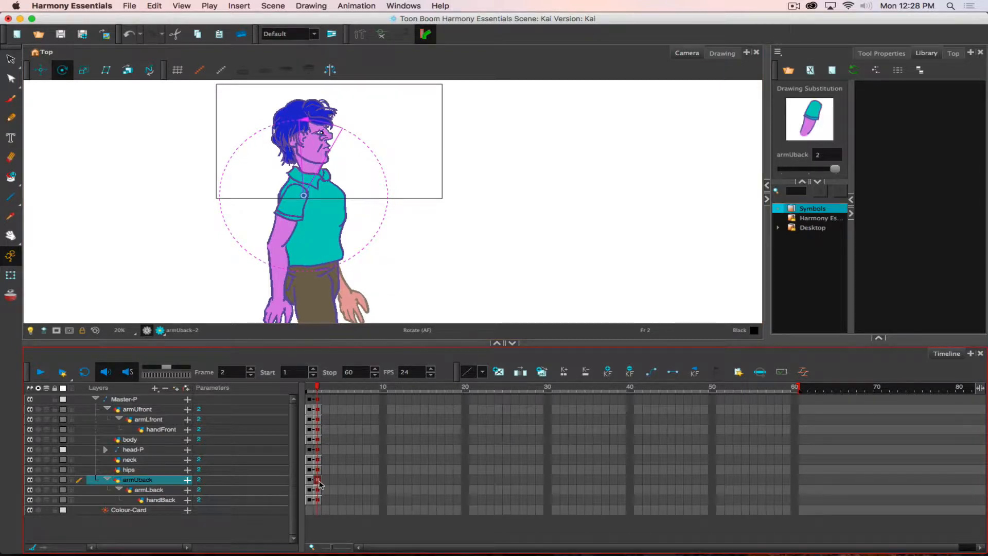
Step: Rotate the armUfront chain slightly forward on frame 2 and nudge it toward the chest
click(142, 411)
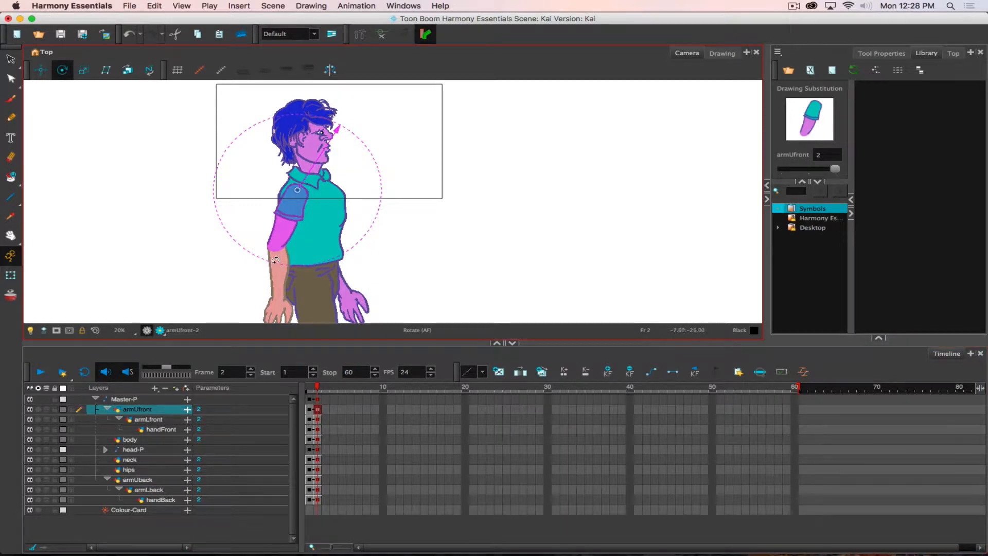
mouse_move(275, 260)
mouse_down()
mouse_move(295, 262)
mouse_move(281, 255)
mouse_up()
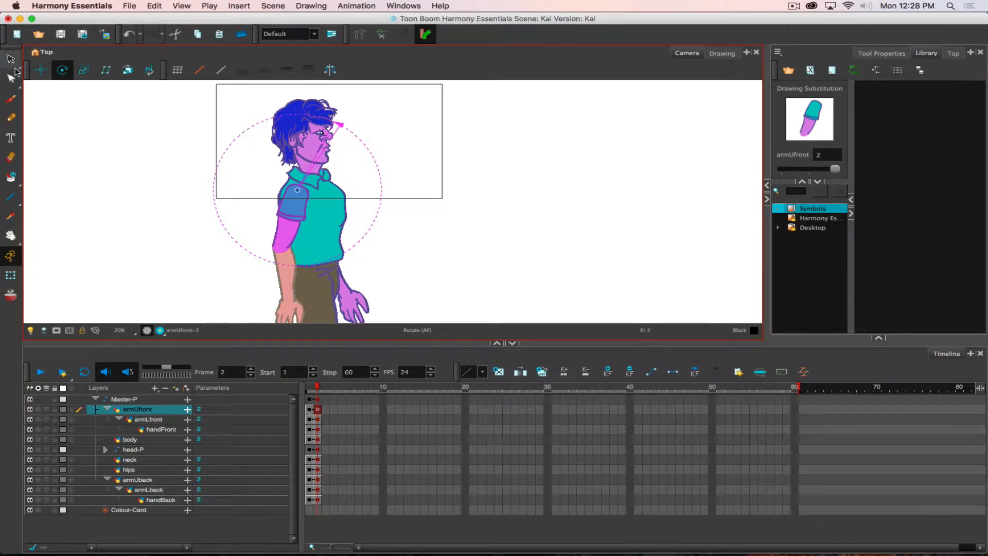
click(41, 73)
drag(293, 196, 295, 196)
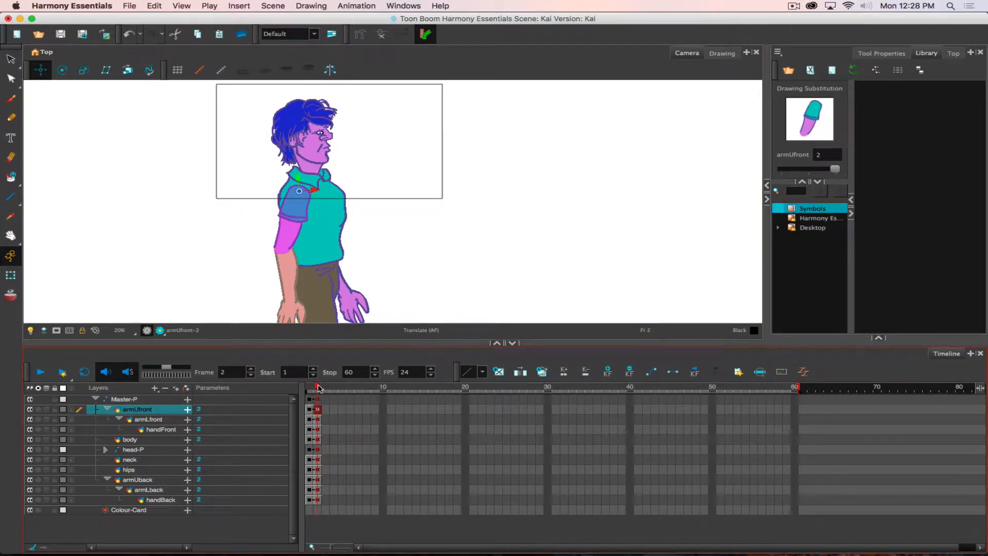
mouse_move(320, 389)
mouse_down()
mouse_move(308, 387)
mouse_move(317, 387)
mouse_up()
Step: Expand the head-P group and move the hairFront pivot on frame 2 up into the hair
click(105, 450)
scroll(130, 455, down, 1)
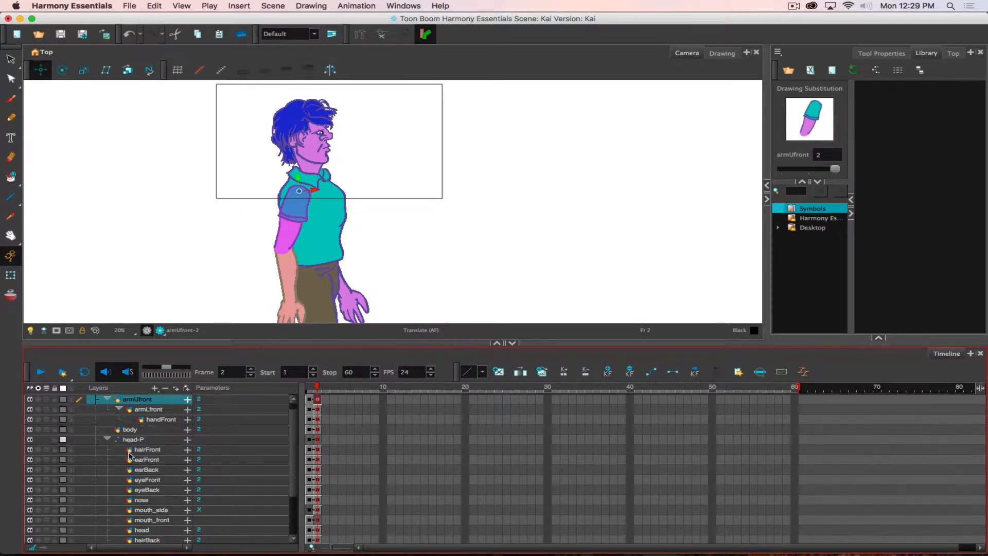
scroll(130, 456, down, 2)
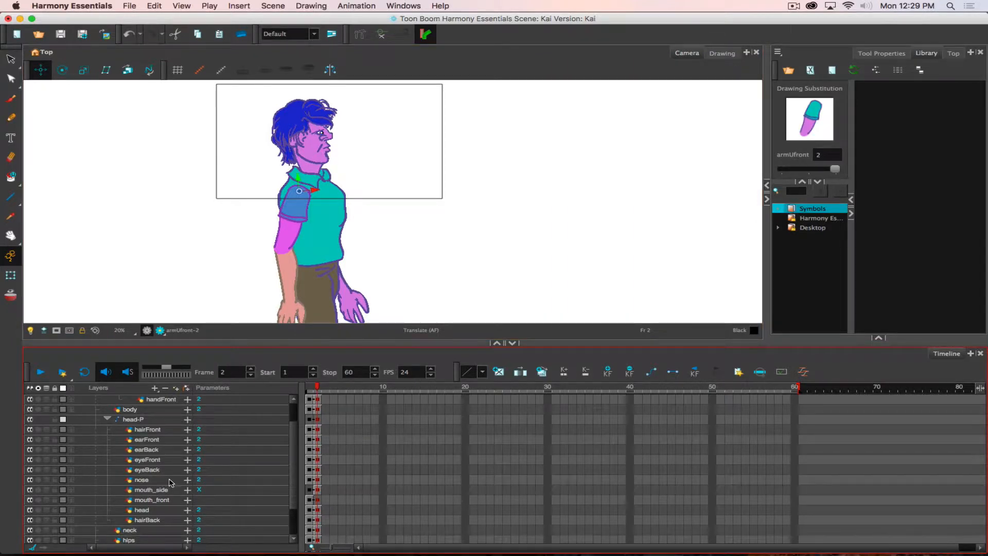
click(319, 430)
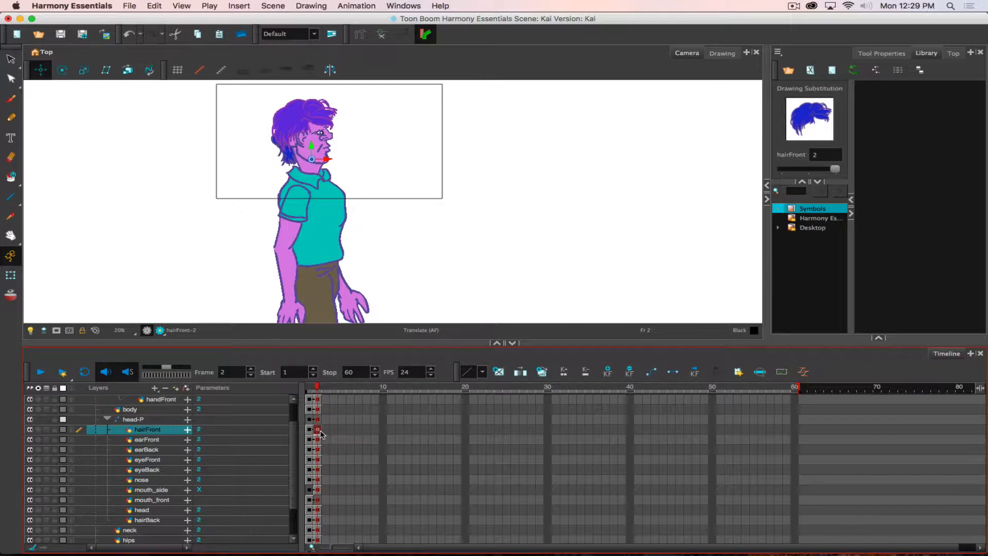
click(64, 72)
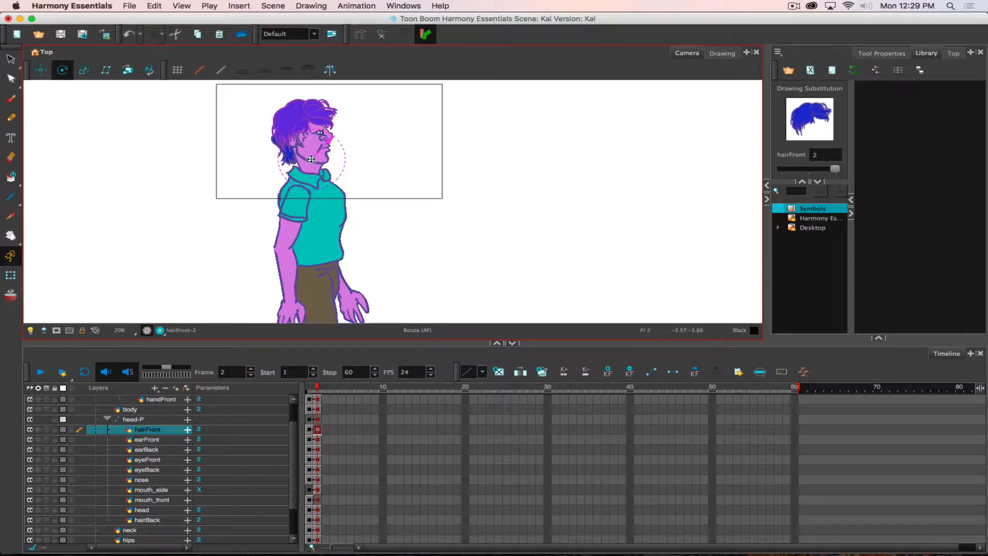
drag(311, 160, 307, 119)
Step: On frame 2, move the earFront pivot onto the visible ear and the earBack pivot to the front edge of the hidden back ear
key(b)
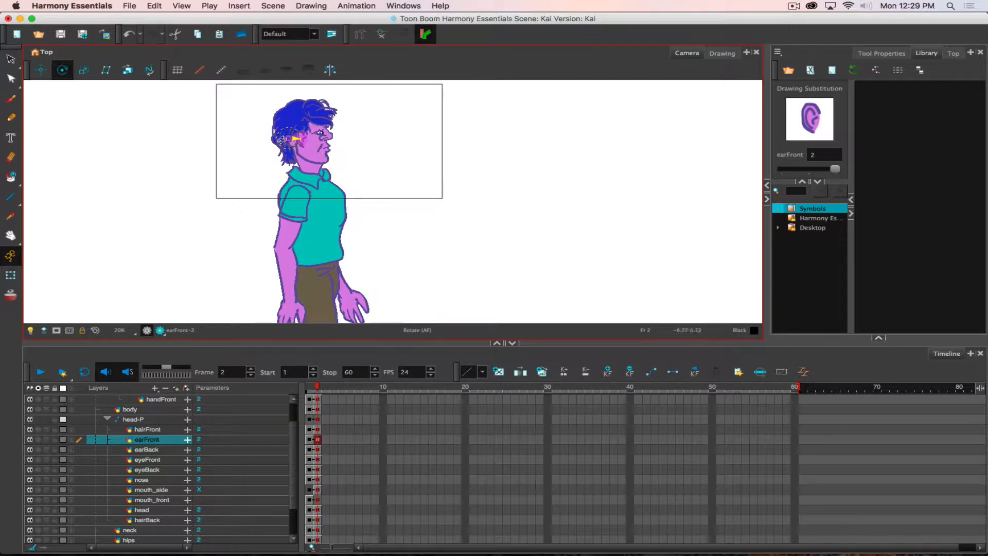
scroll(278, 138, up, 2)
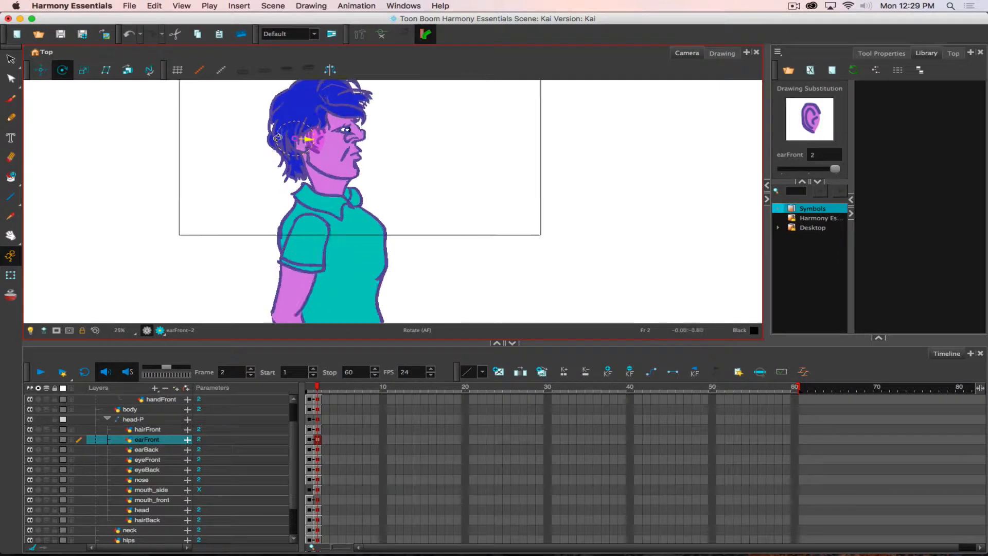
scroll(278, 138, up, 2)
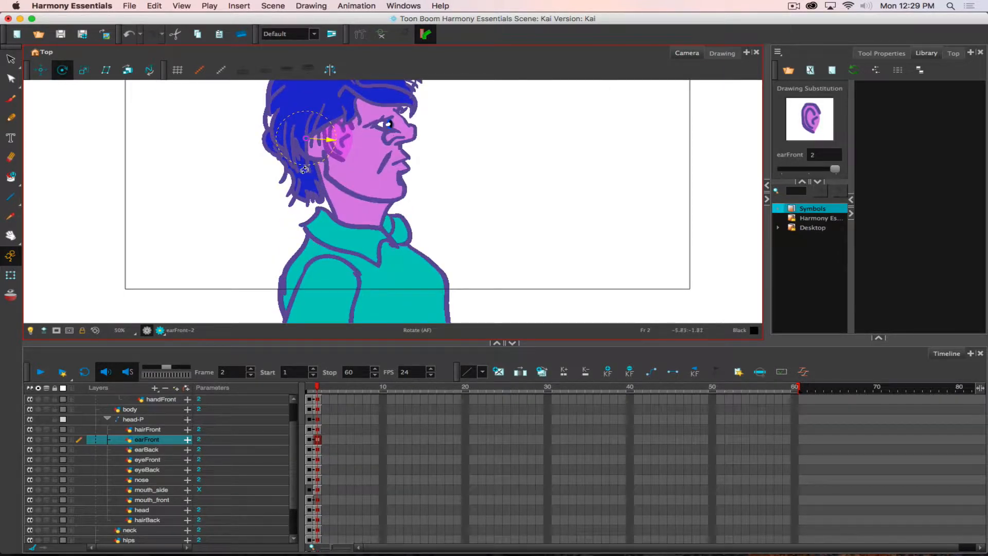
mouse_move(304, 170)
mouse_down()
mouse_move(295, 224)
mouse_move(311, 191)
mouse_move(328, 194)
mouse_up()
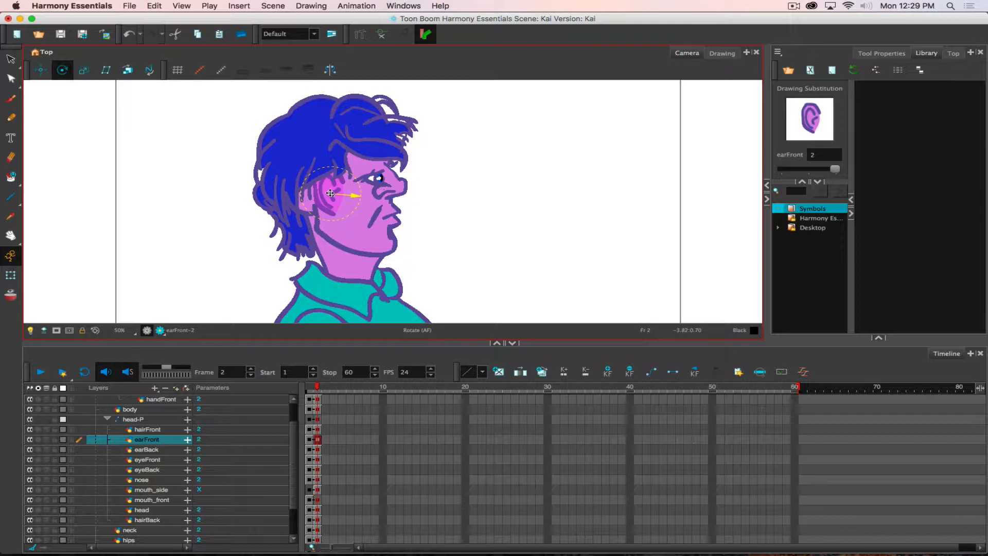
key(slash)
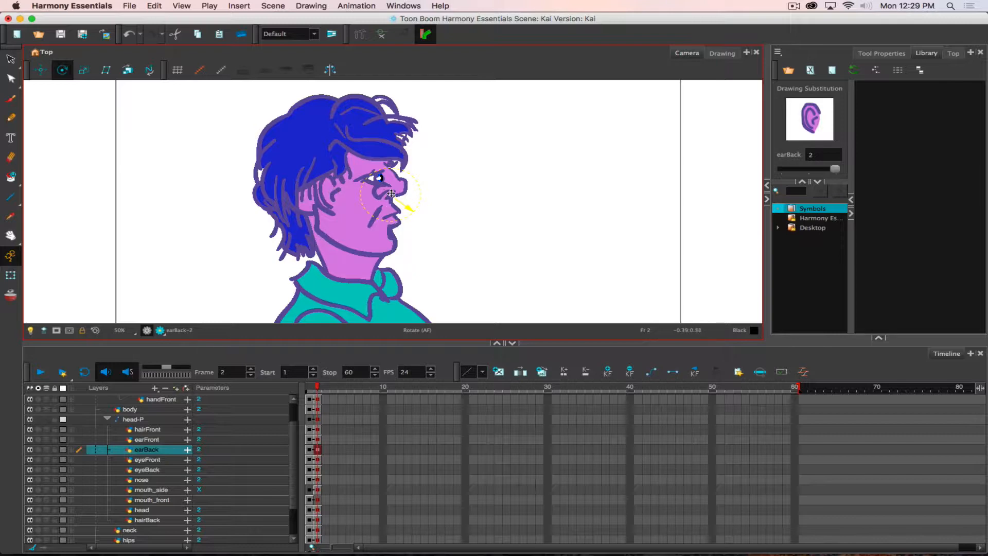
drag(391, 194, 350, 191)
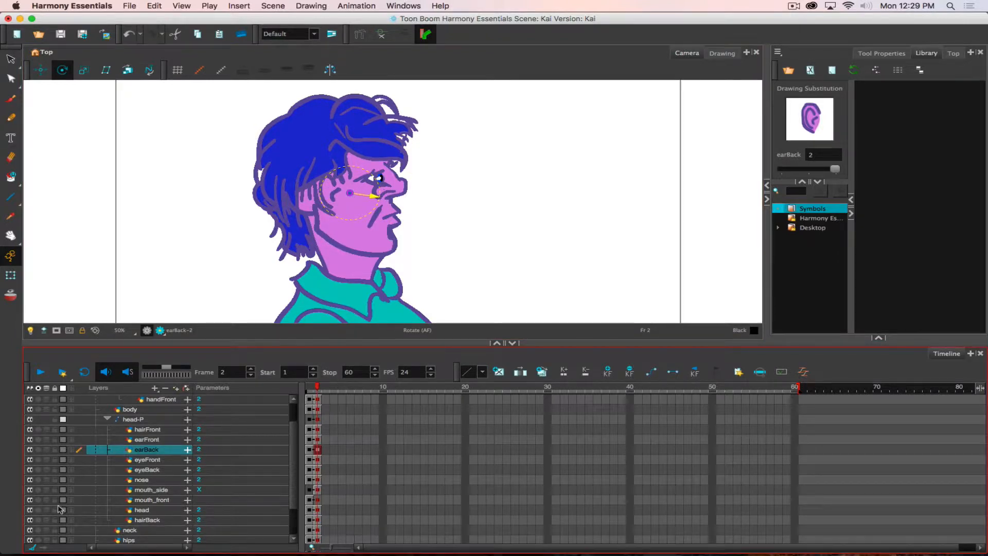
Step: Hide and show the head layer to check where the back ear and its pivot sit behind it
click(30, 511)
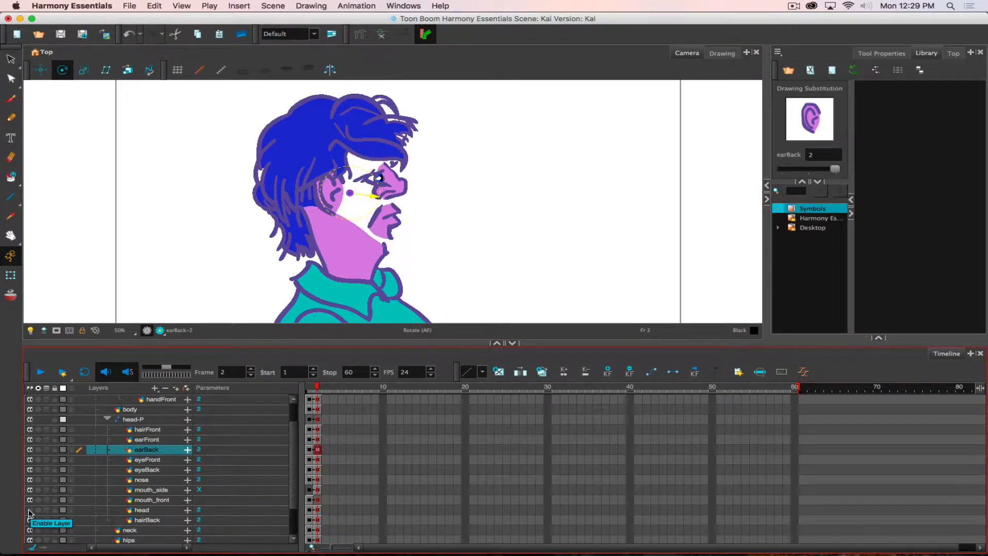
click(29, 511)
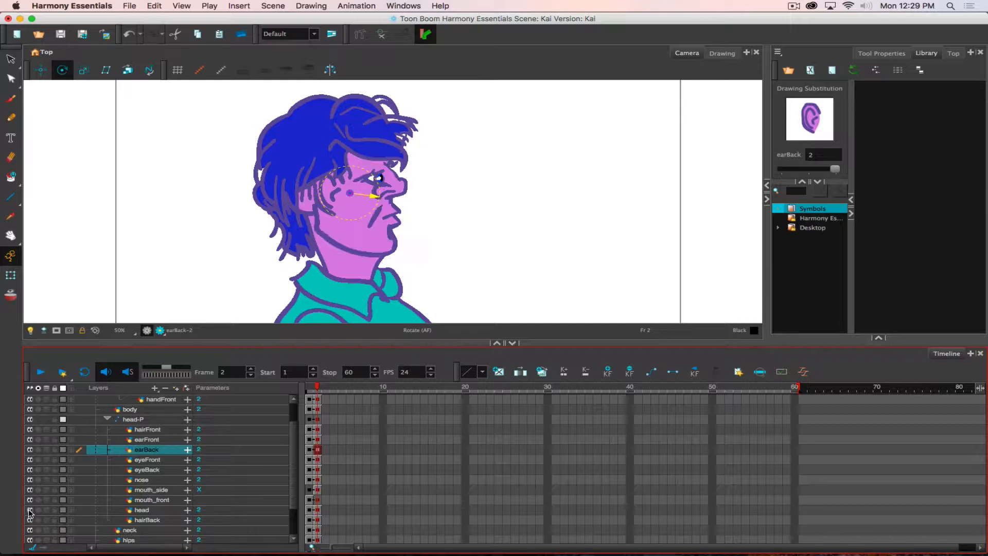
click(29, 511)
click(30, 511)
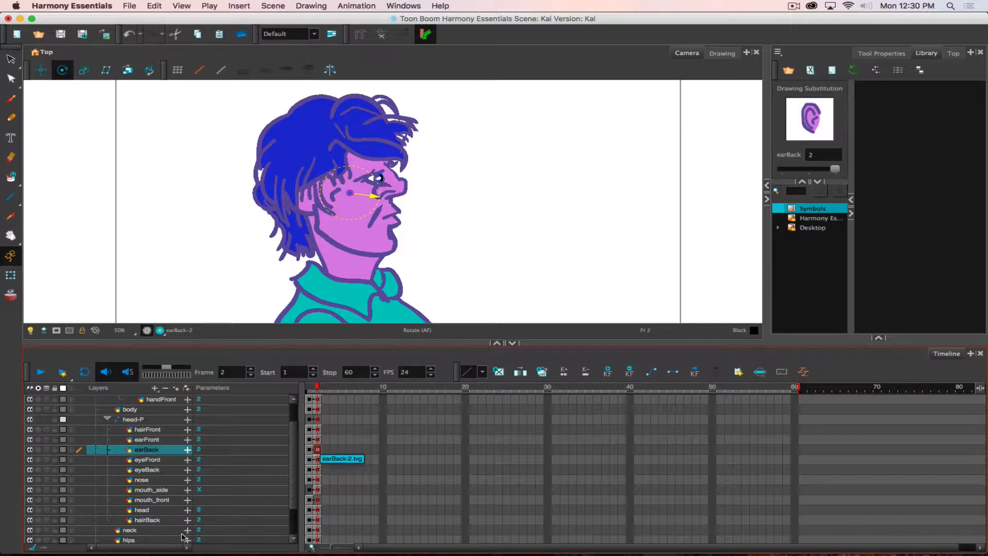
Step: On frame 2, move the eyeFront and eyeBack pivots onto the pupil of the visible eye
click(148, 461)
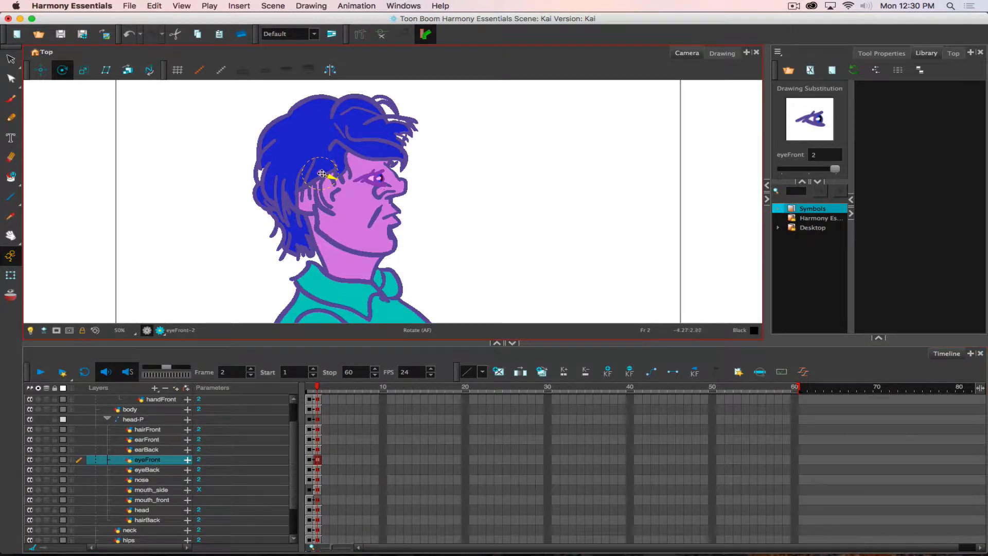
drag(320, 174, 380, 178)
click(317, 470)
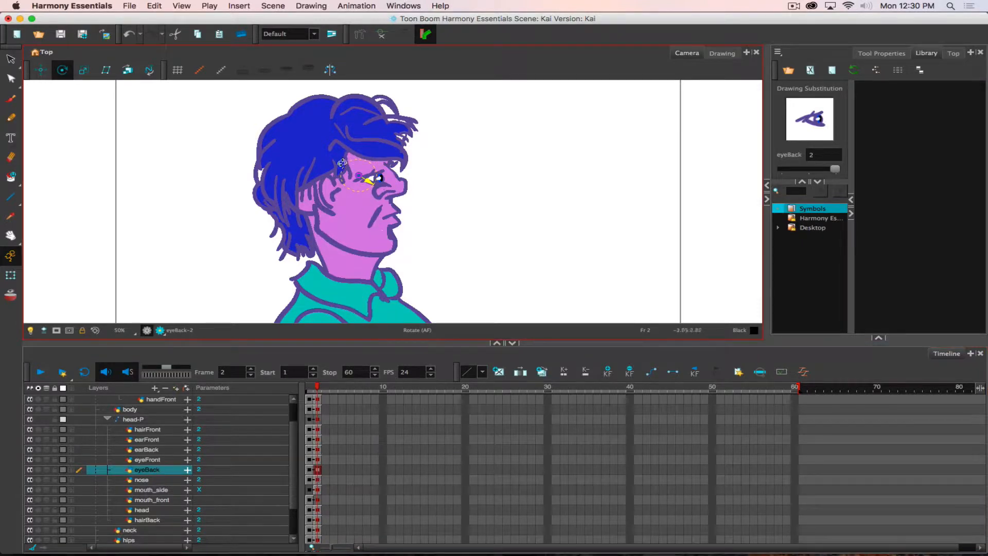
drag(359, 179, 380, 179)
Step: On frame 2, move the nose pivot to the base of the nose and the mouth_side pivot onto the mouth
click(144, 480)
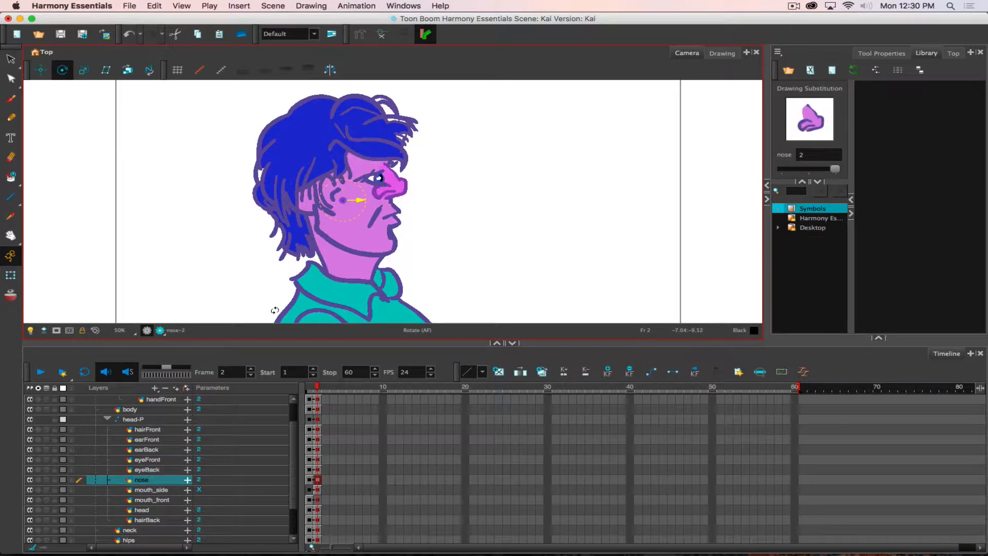
drag(343, 200, 388, 185)
drag(388, 184, 391, 189)
click(391, 218)
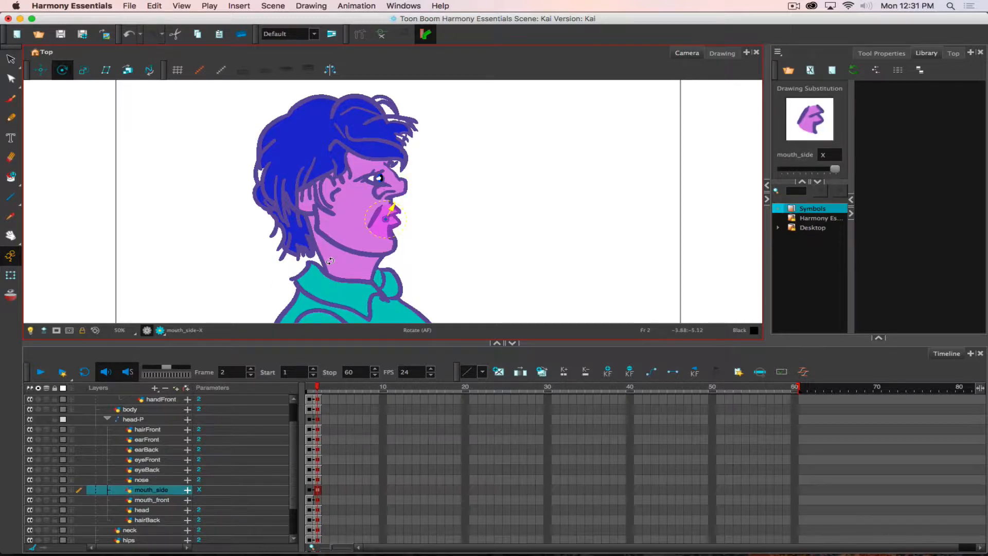
Step: Inspect the pivots of the mouth_front, head and earBack layers on frame 2
key(j)
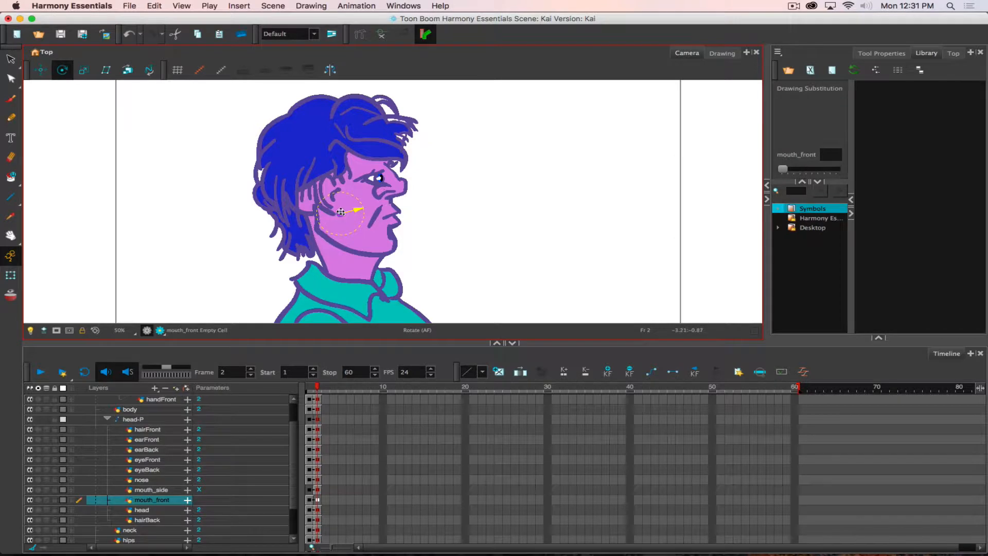
key(j)
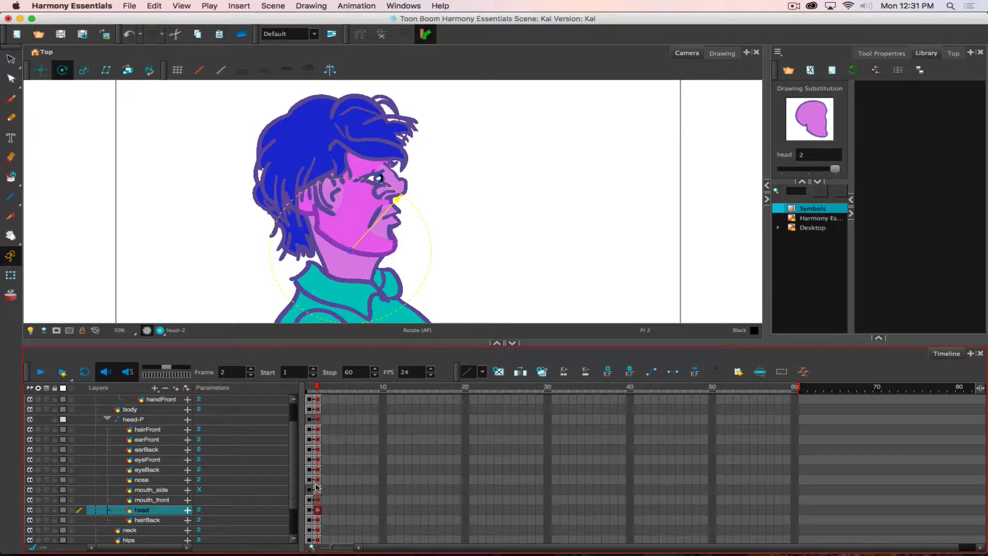
click(147, 451)
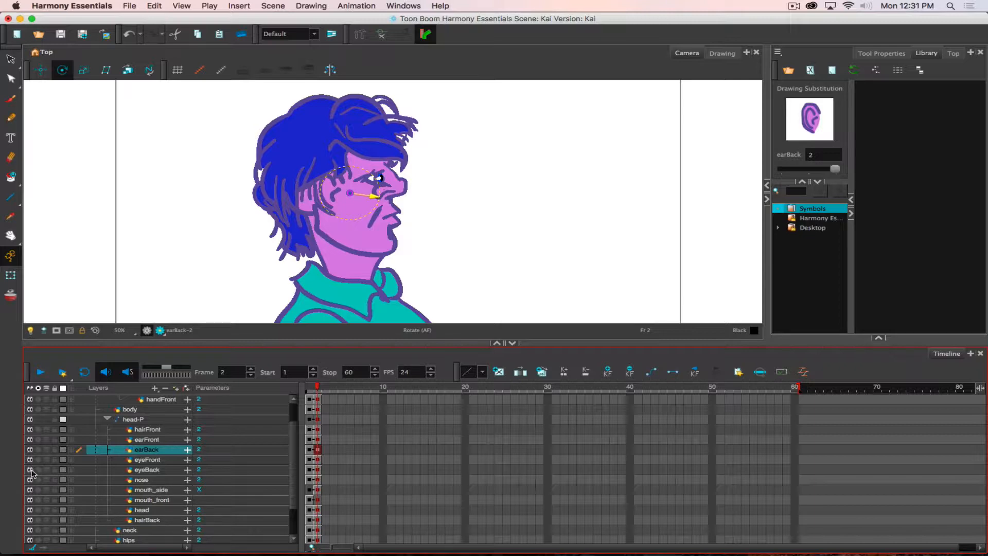
Step: View the Layer Properties of the eyeBack layer, including its Enable/Disable option, and close them
click(139, 472)
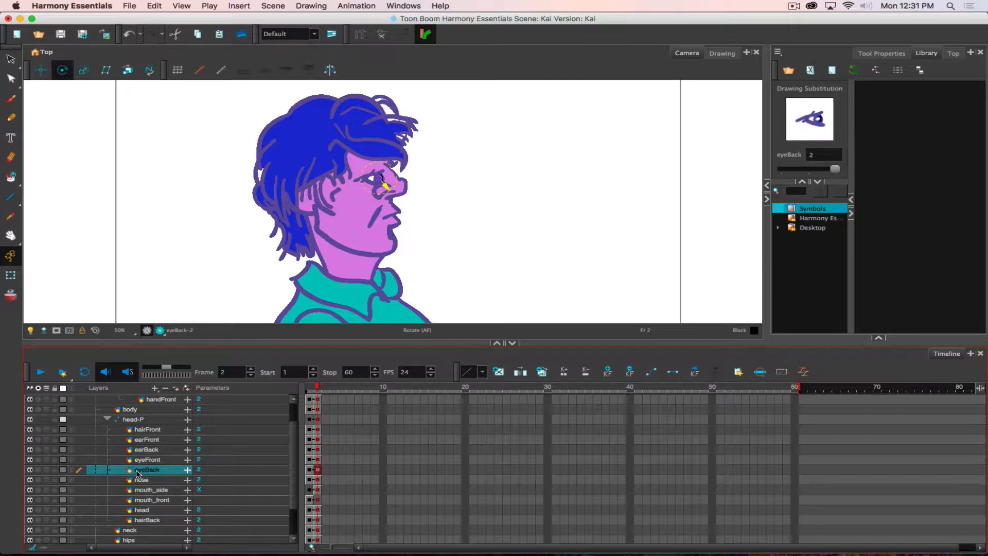
right_click(135, 471)
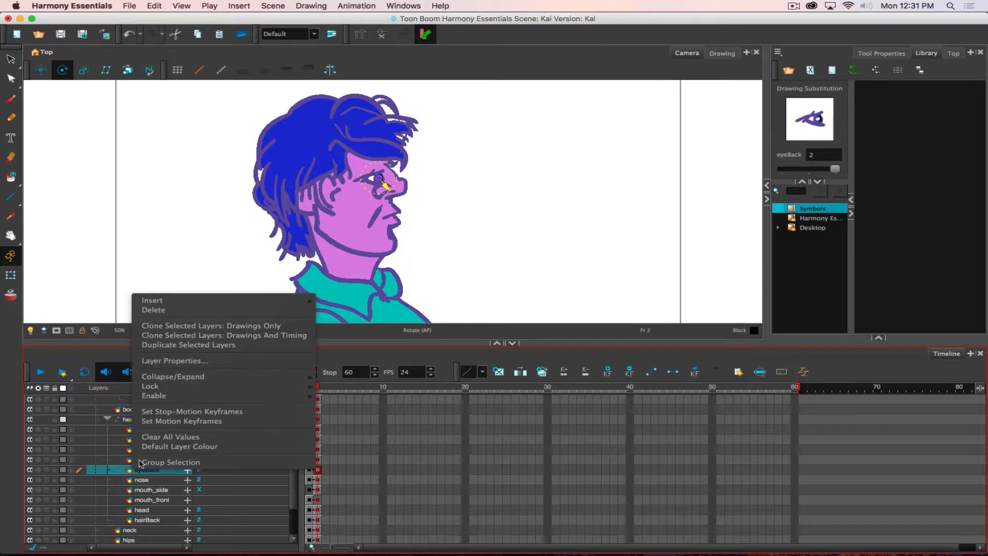
click(173, 360)
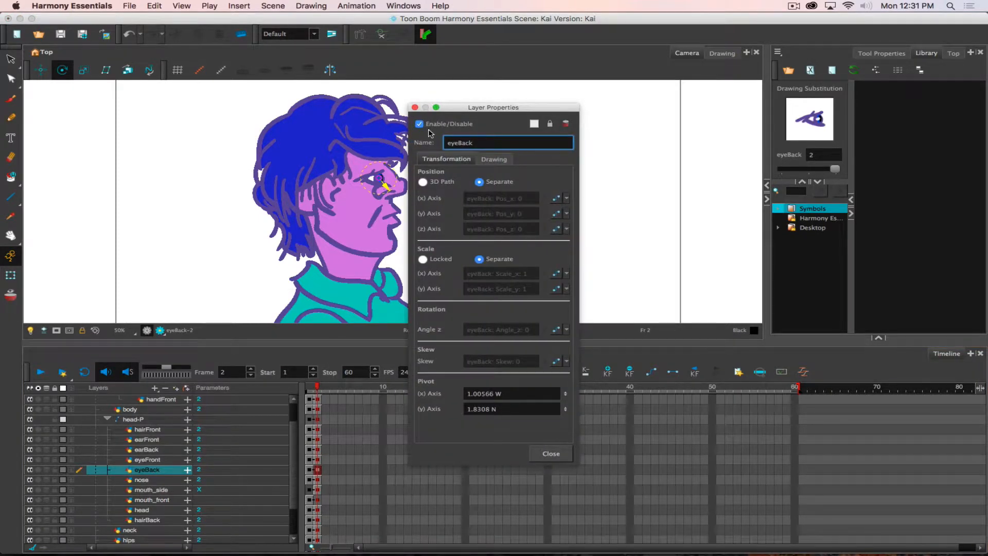
click(415, 108)
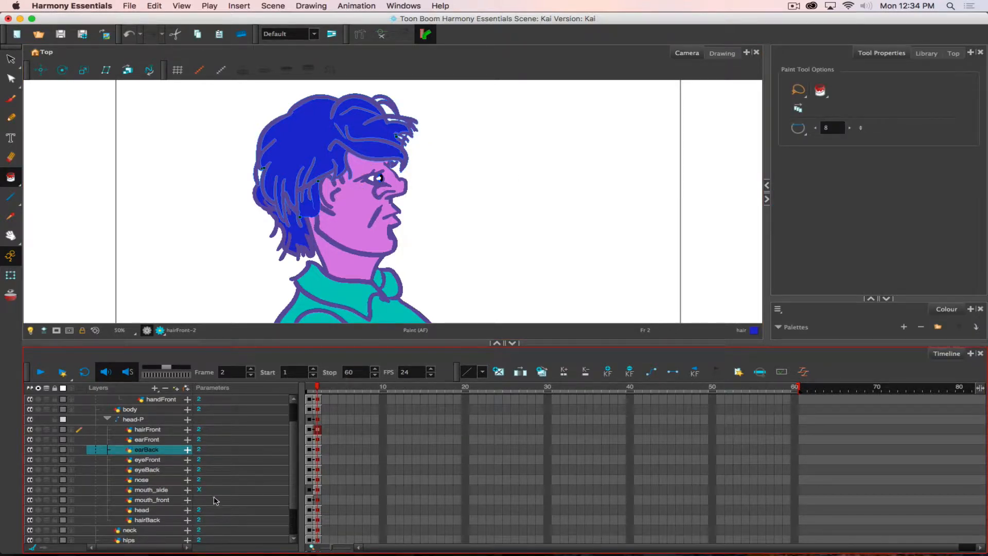
Step: Select the mouth_front drawing on frame 1 and use the library's drawing substitution to swap it through A and B to C
click(308, 389)
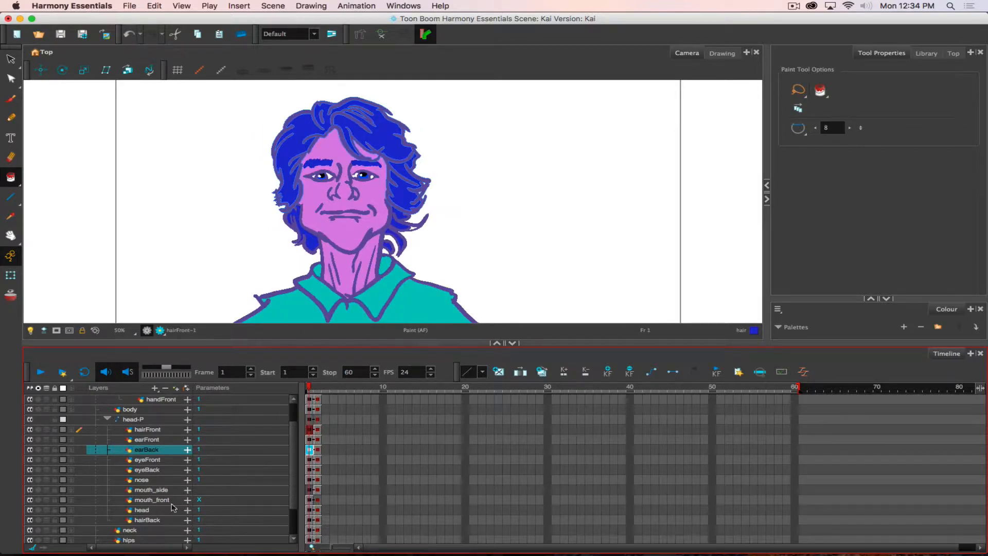
click(310, 499)
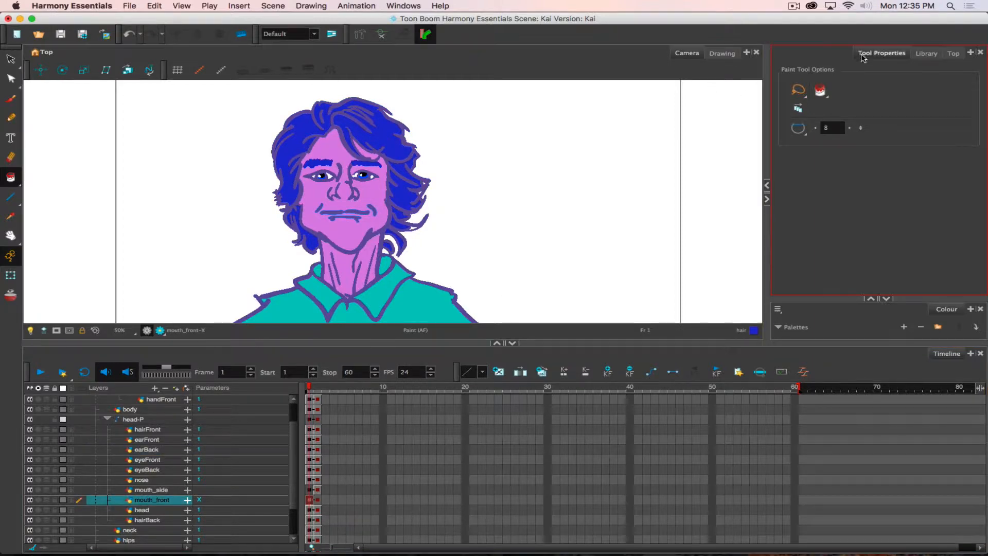
click(926, 54)
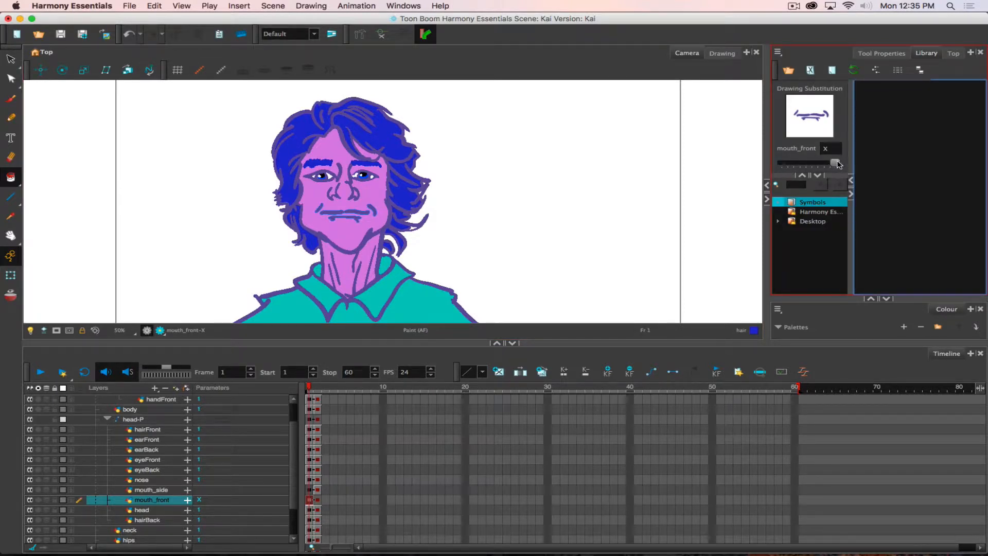
drag(835, 163, 788, 163)
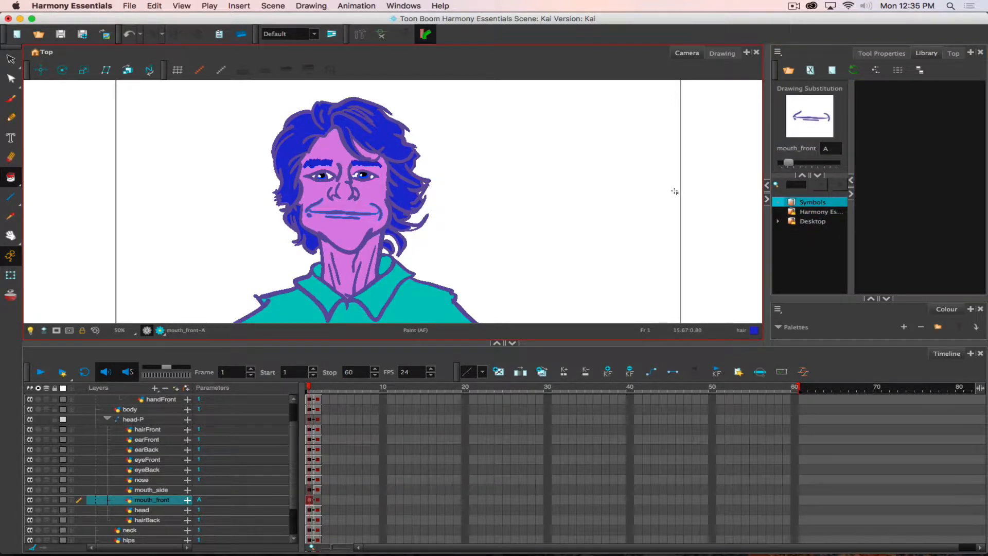
key(equal)
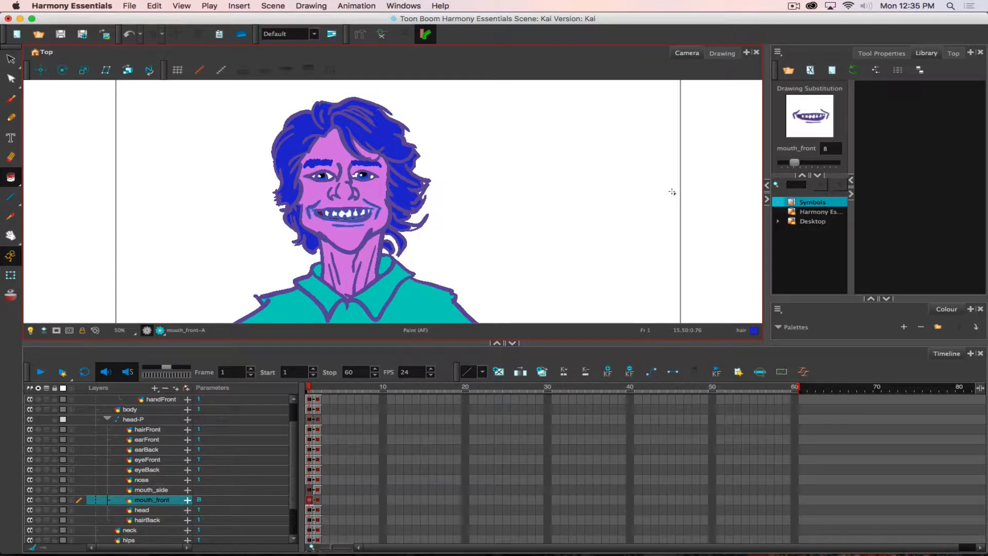
key(equal)
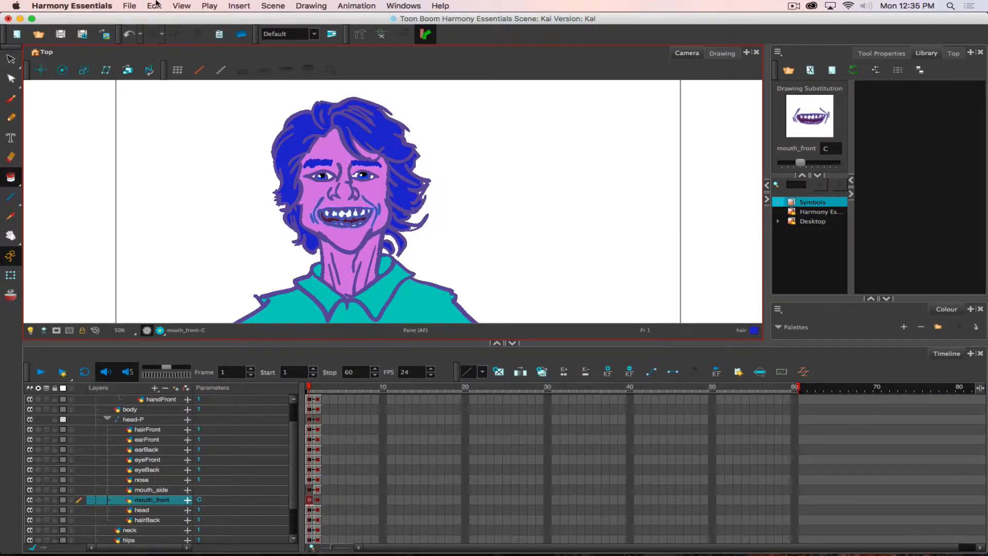
Step: Turn off the Show Strokes display option for the camera view
click(180, 5)
mouse_move(190, 181)
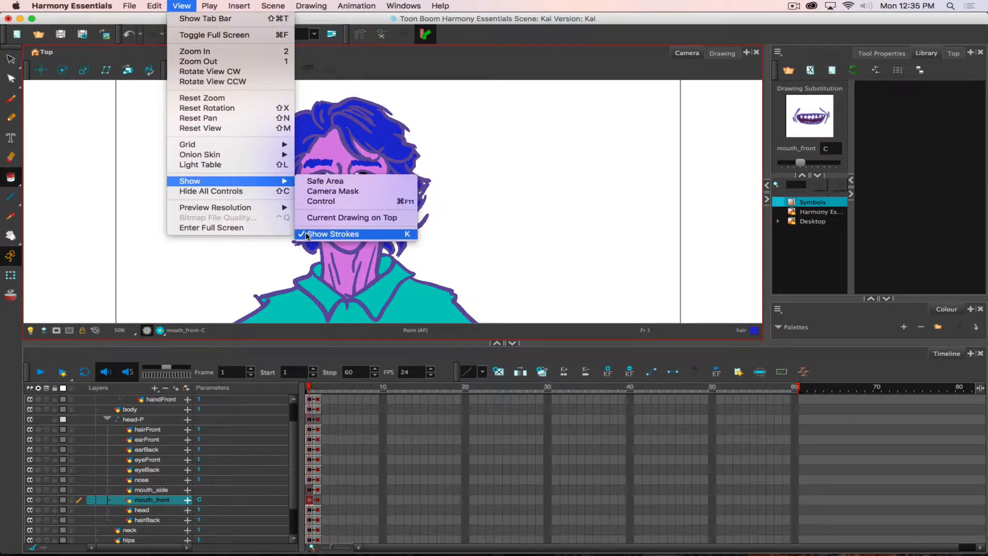
click(329, 234)
Step: Flip back and forth through the mouth_front substitutions on frame 1, from A through G and L_SOUND, to compare the mouth shapes
key(equal)
key(equal)
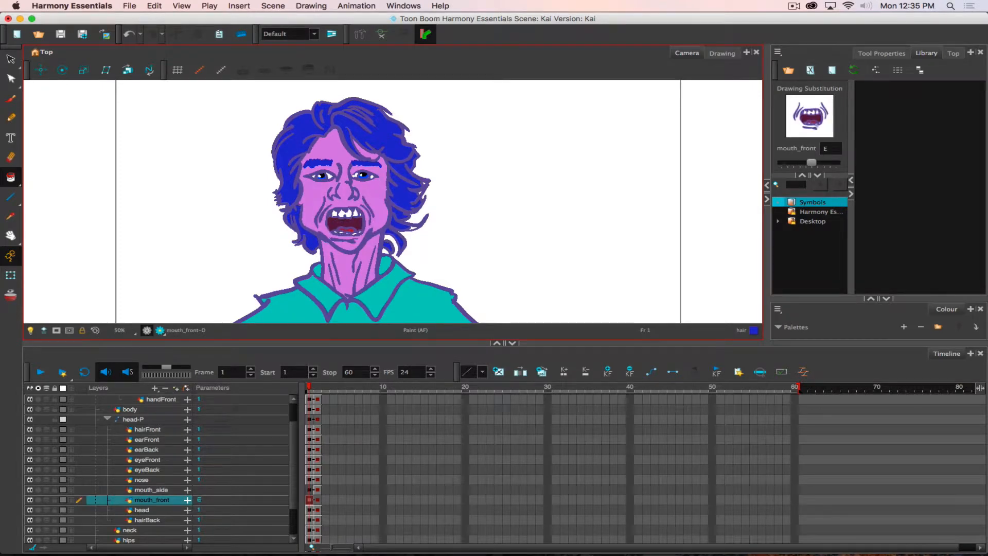
key(equal)
key(bracketright)
key(bracketleft)
key(bracketleft)
key(bracketleft)
key(bracketleft)
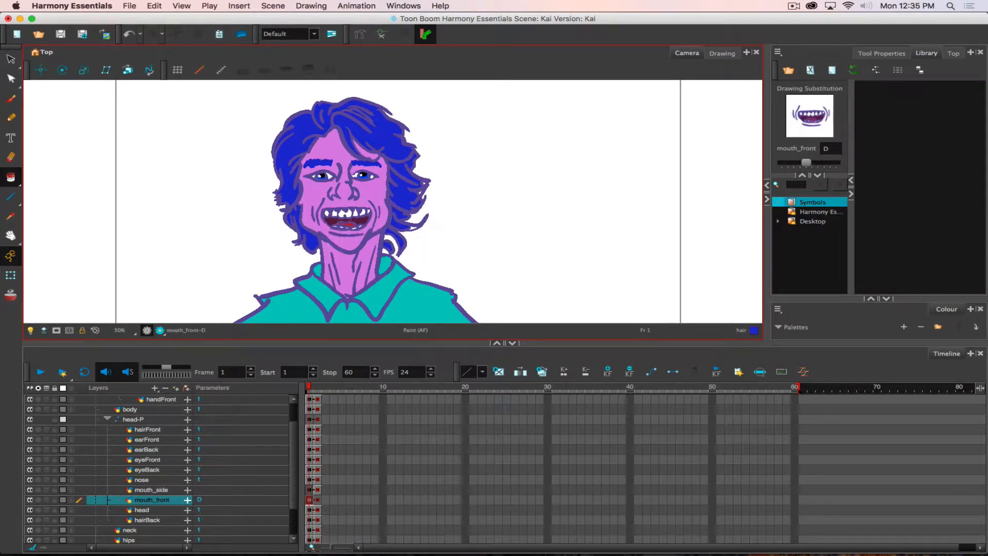
key(bracketleft)
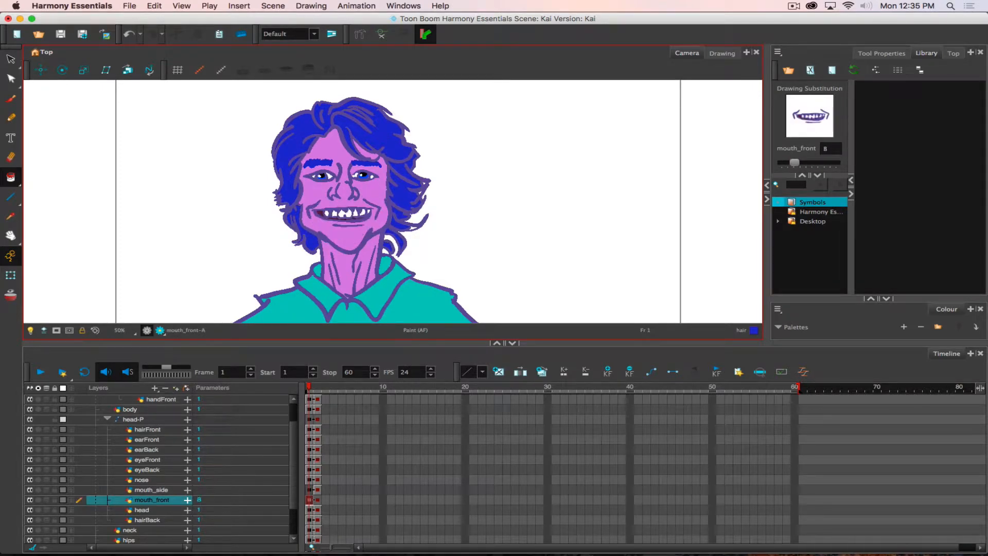
key(equal)
key(equal)
key(equal)
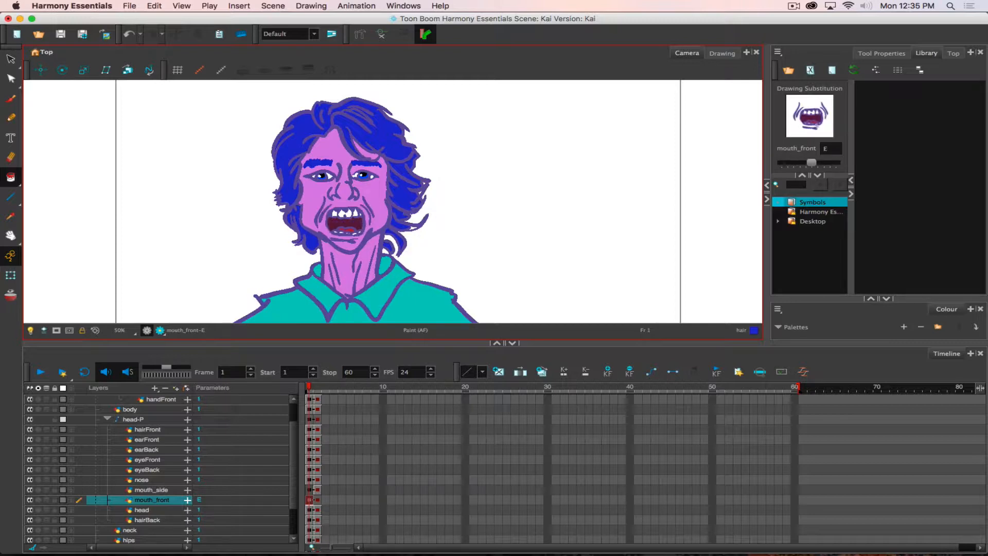
key(equal)
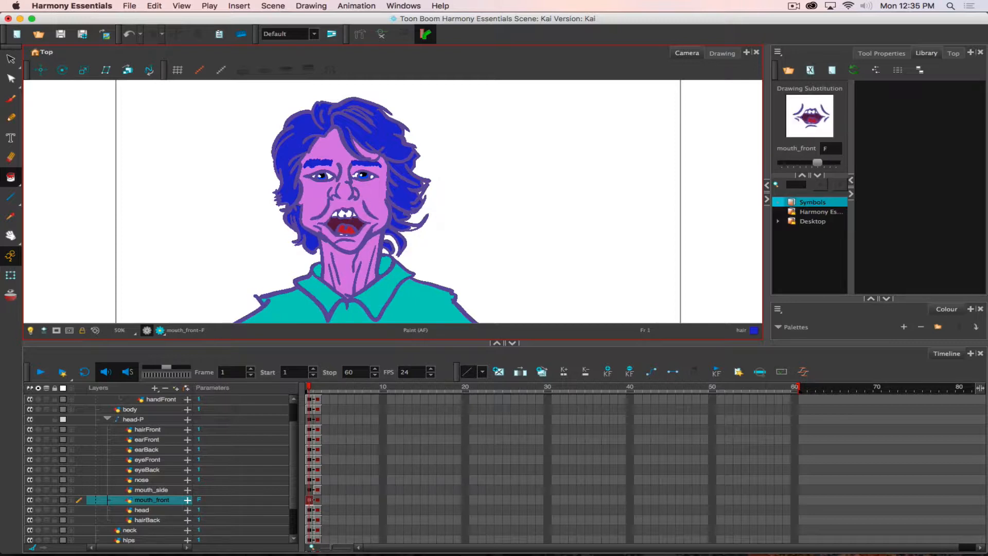
key(minus)
key(minus)
key(minus)
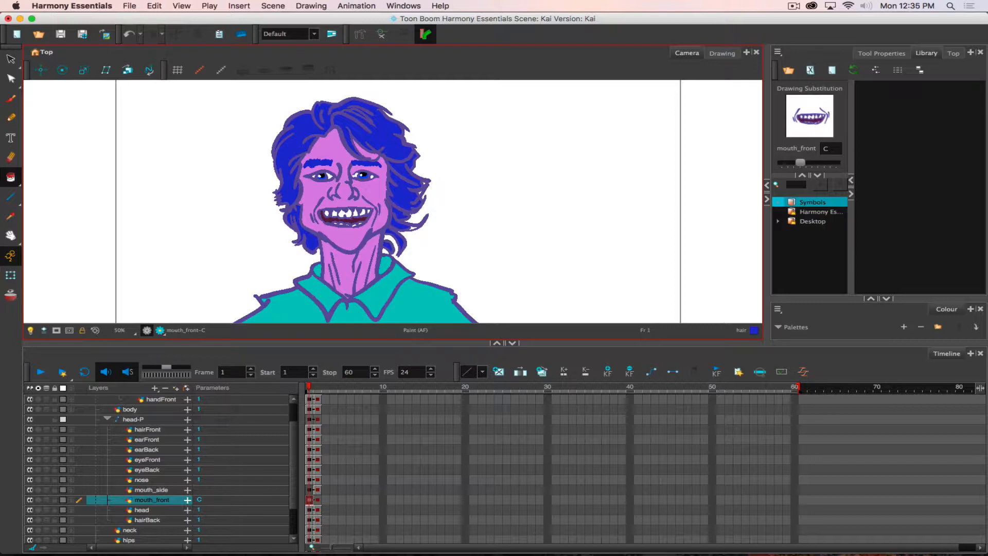
key(equal)
key(equal)
key(equal)
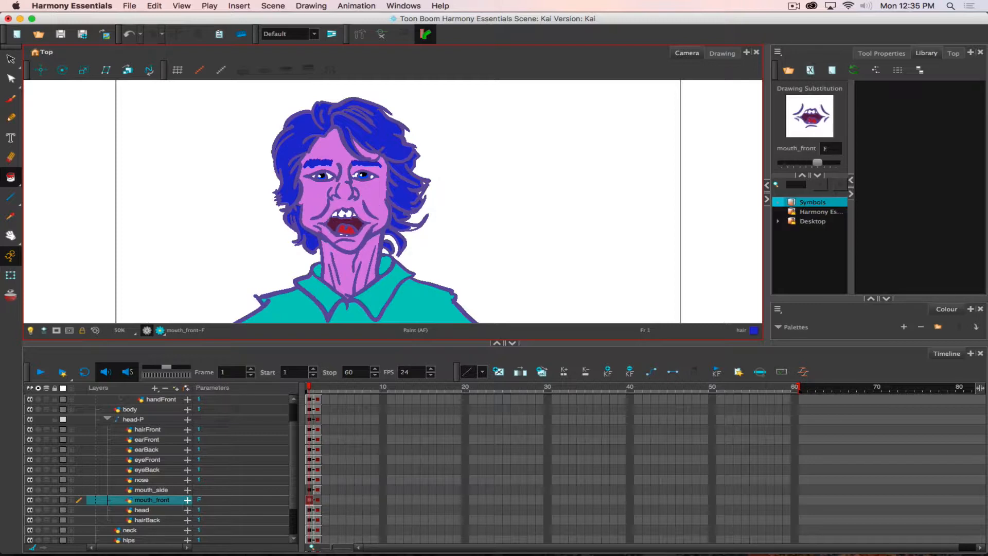
key(equal)
key(bracketleft)
key(bracketleft)
key(bracketleft)
key(bracketleft)
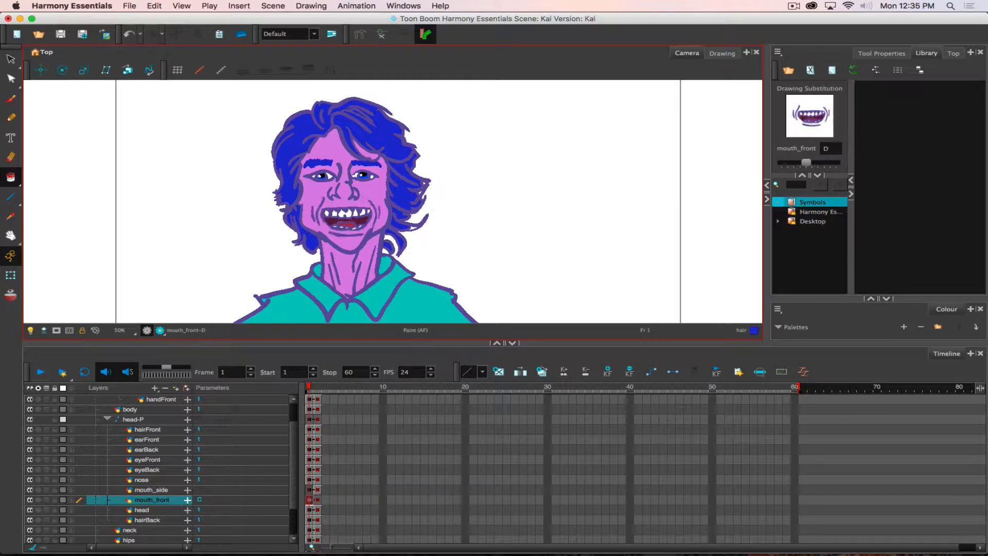
key(bracketright)
key(bracketright)
key(equal)
key(equal)
key(equal)
key(equal)
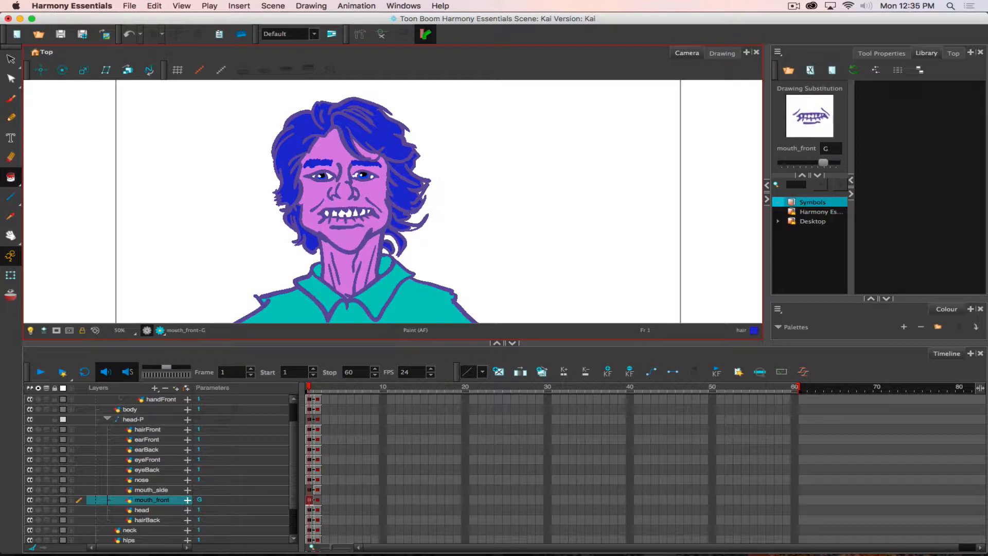
key(bracketleft)
key(bracketleft)
key(bracketleft)
key(bracketleft)
key(bracketleft)
key(bracketleft)
key(bracketleft)
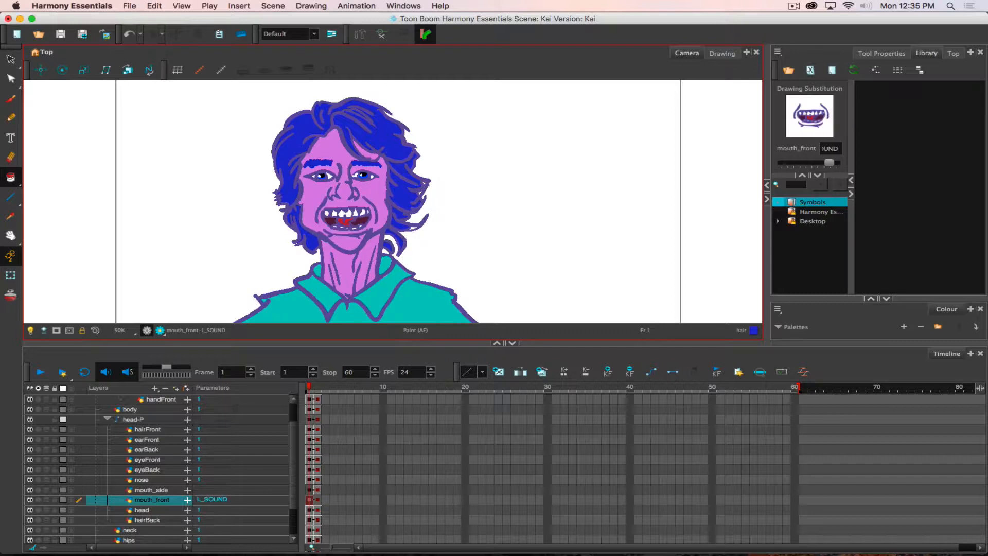
key(bracketleft)
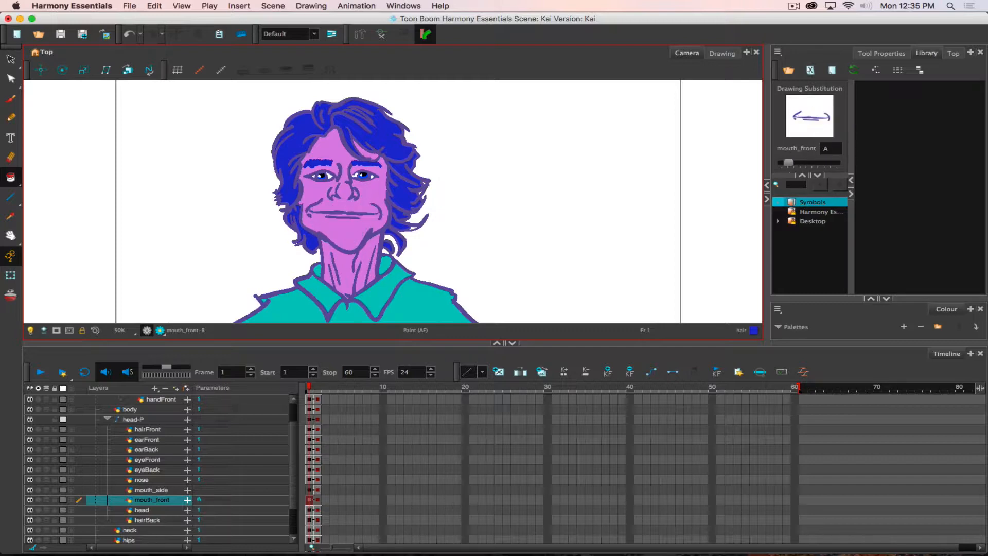
Step: Advance the mouth_front substitution on frame 1 from A and settle on mouth drawing E
key(bracketright)
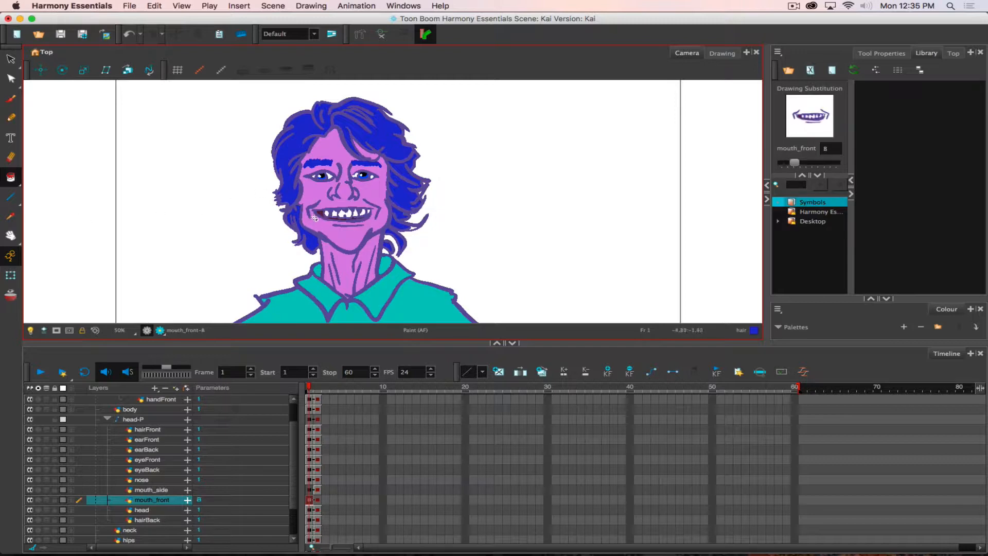
key(bracketright)
key(bracketright)
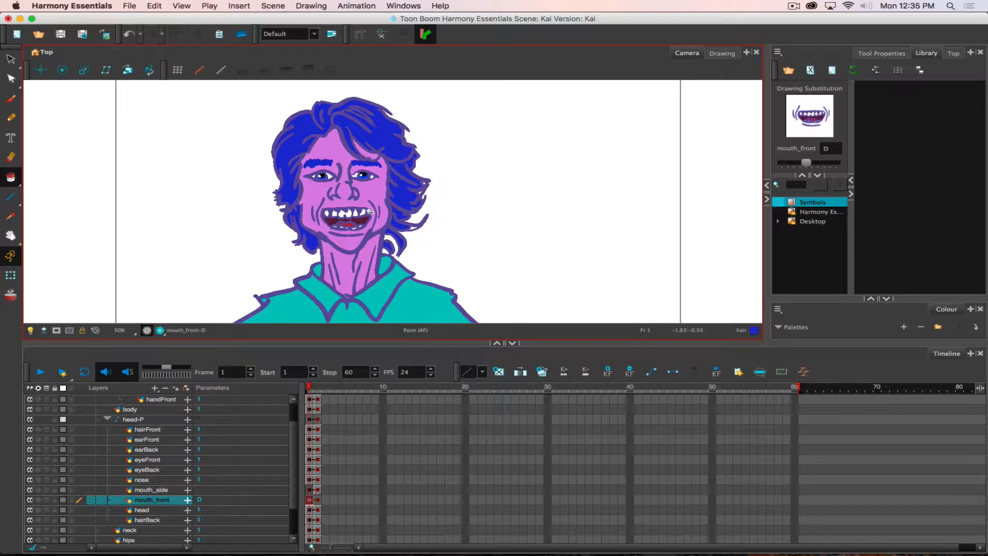
key(bracketright)
key(bracketright)
key(bracketright)
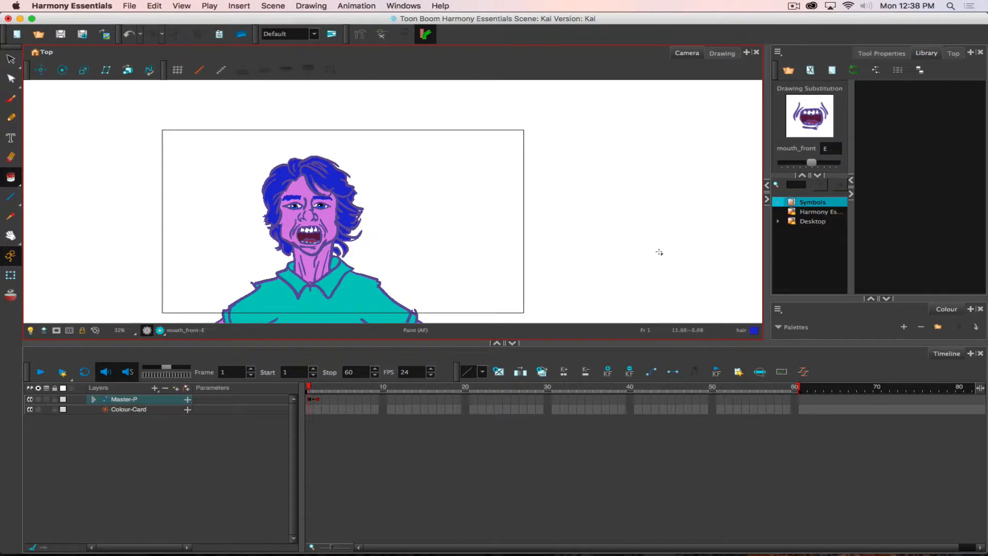
Step: Select the Desktop folder in the library list and remove it, keeping Symbols and the Harmony Essentials library
click(802, 249)
click(805, 242)
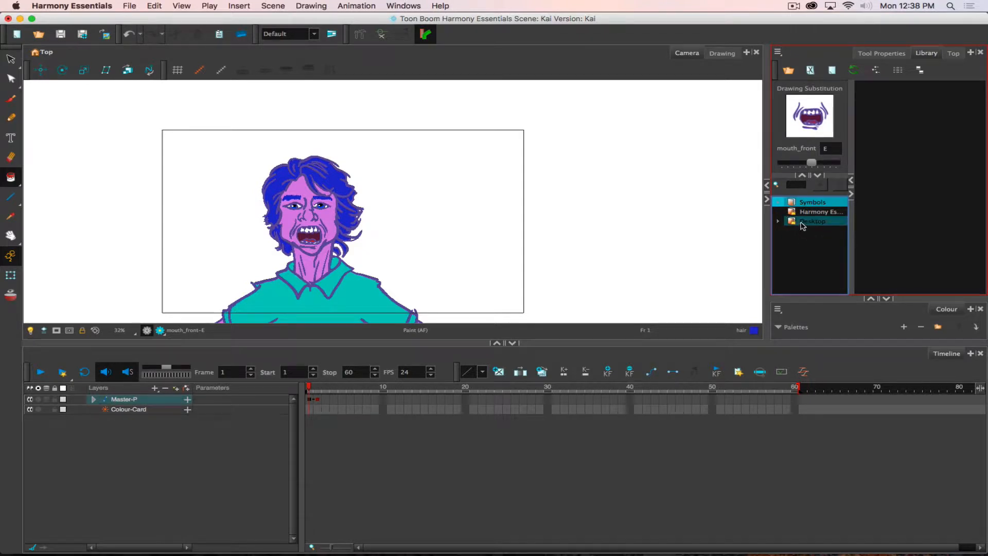
click(801, 225)
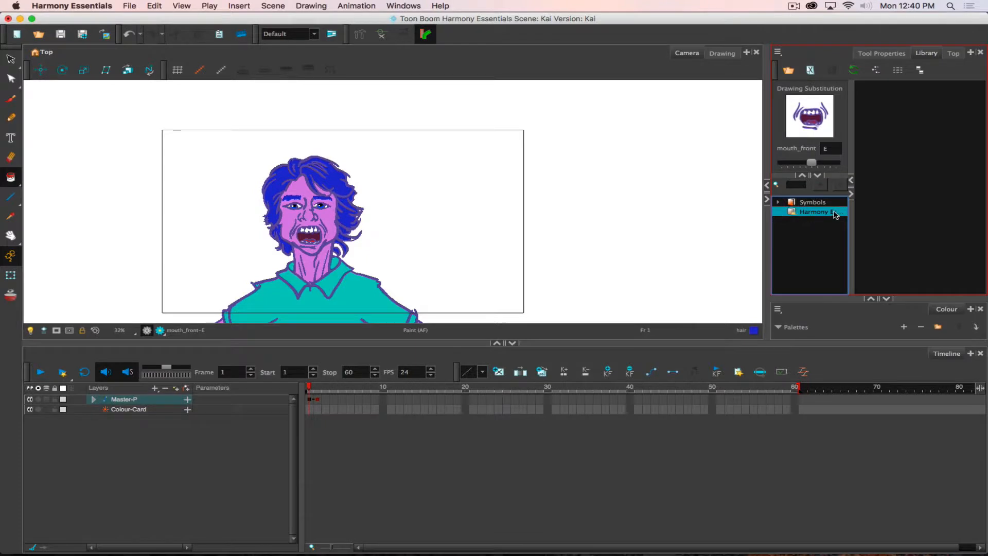
click(801, 239)
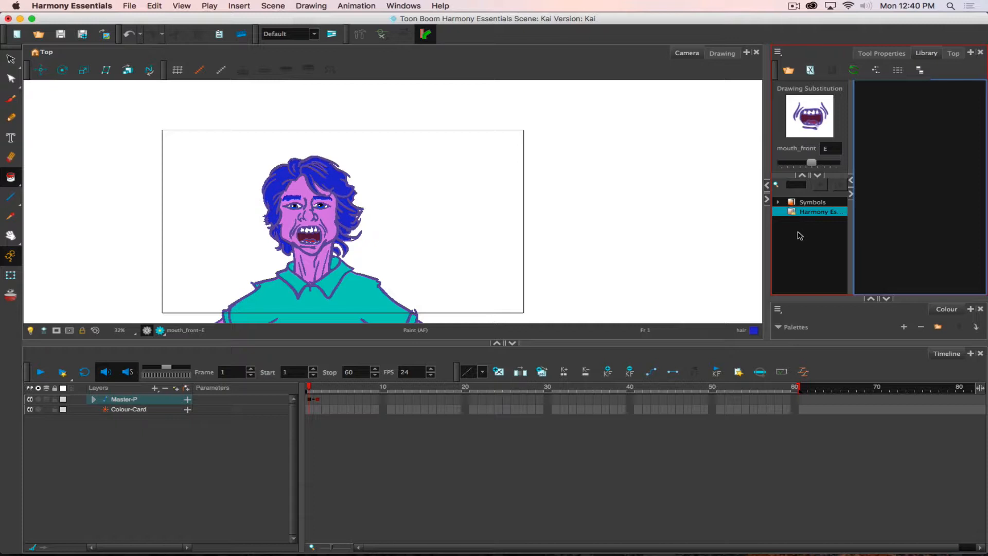
Step: Open the templatesStart folder from the Desktop as a library and expand it in the library list
right_click(799, 235)
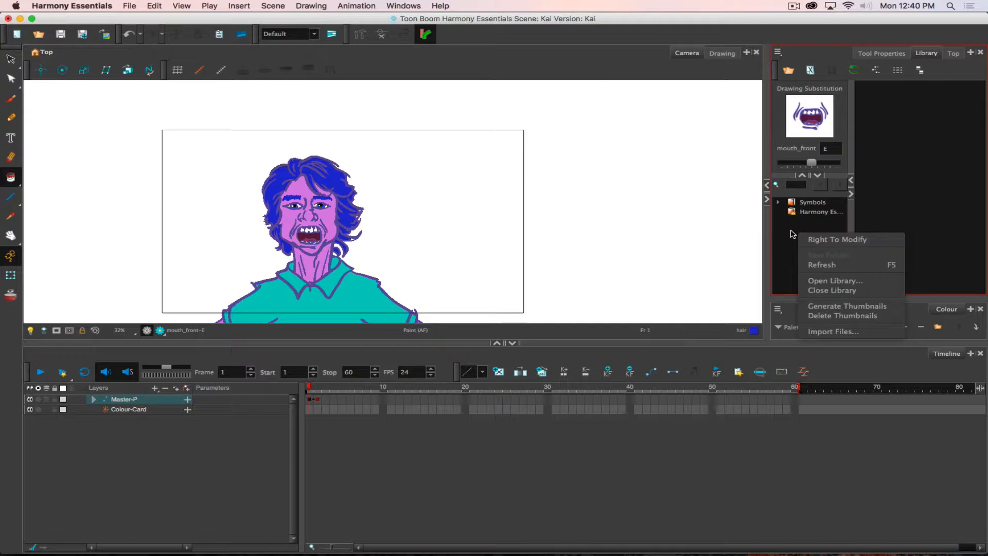
click(859, 284)
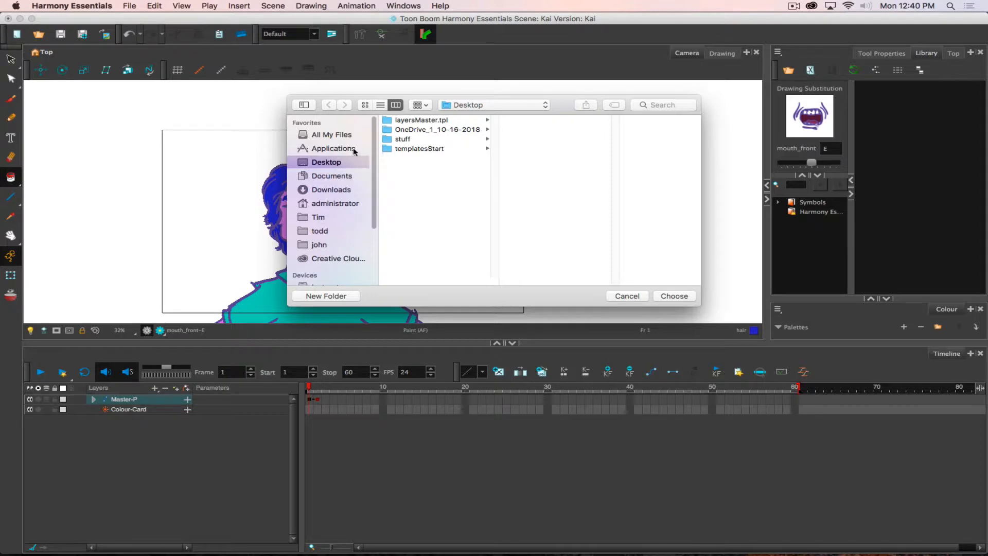
click(394, 150)
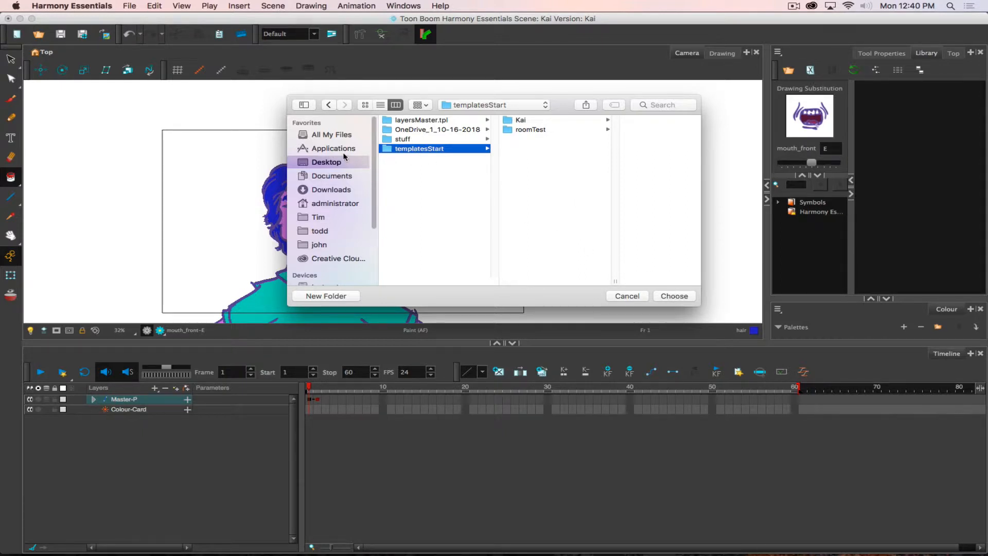
click(666, 297)
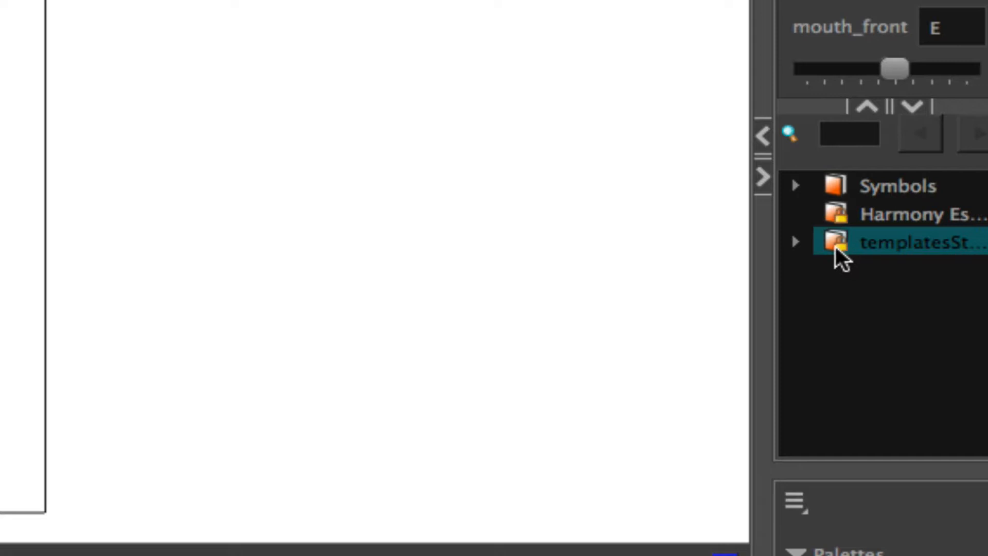
click(796, 242)
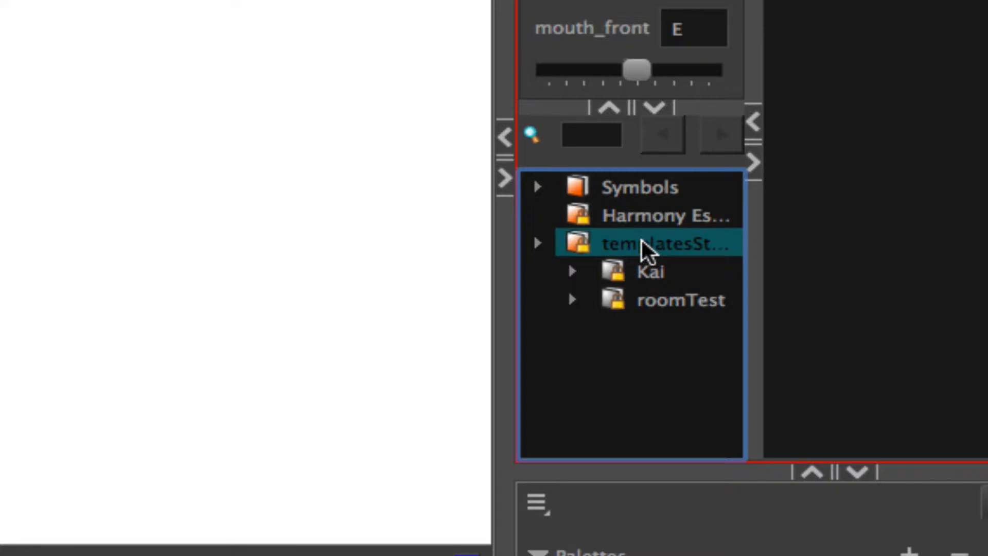
Step: Unlock the templatesStart library by granting the right to modify, and expand its folders
right_click(643, 242)
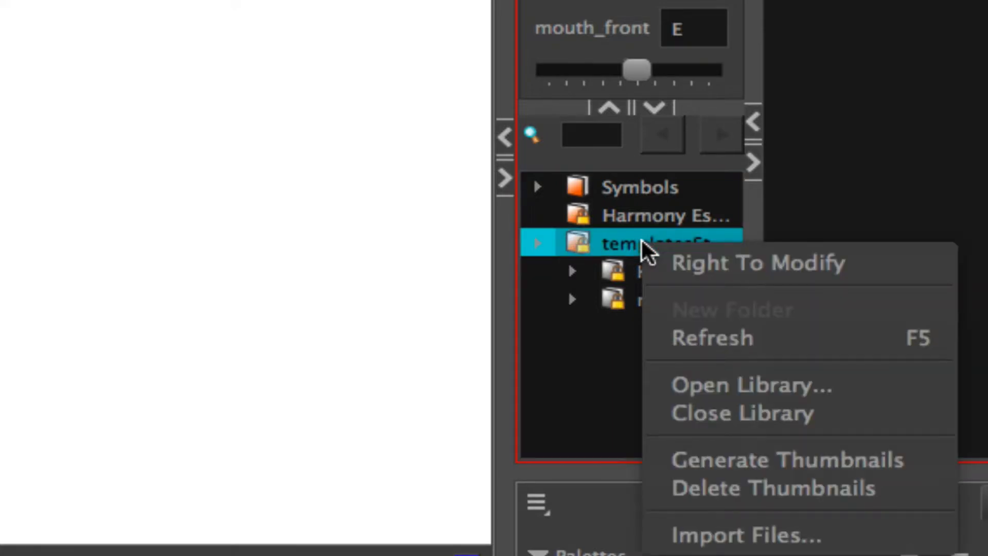
click(672, 264)
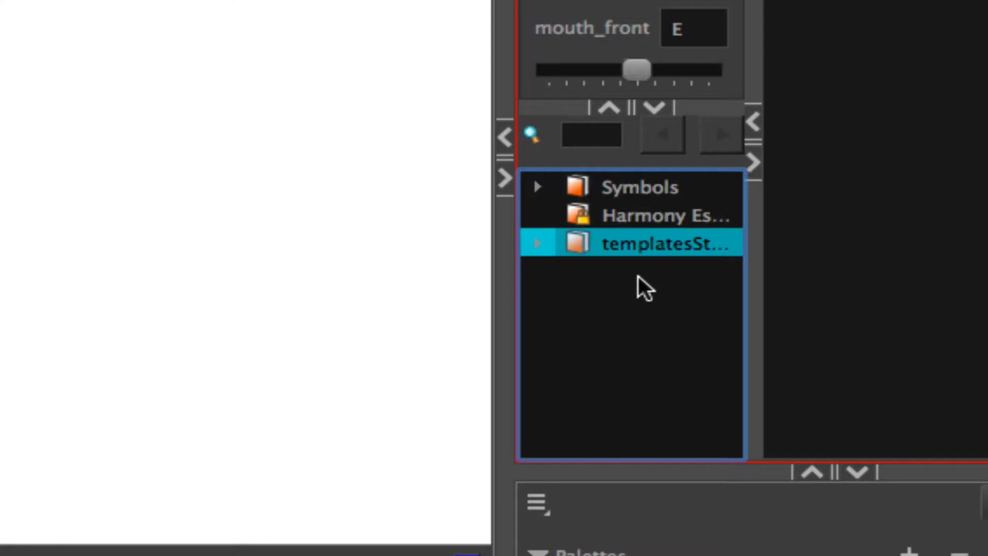
click(538, 244)
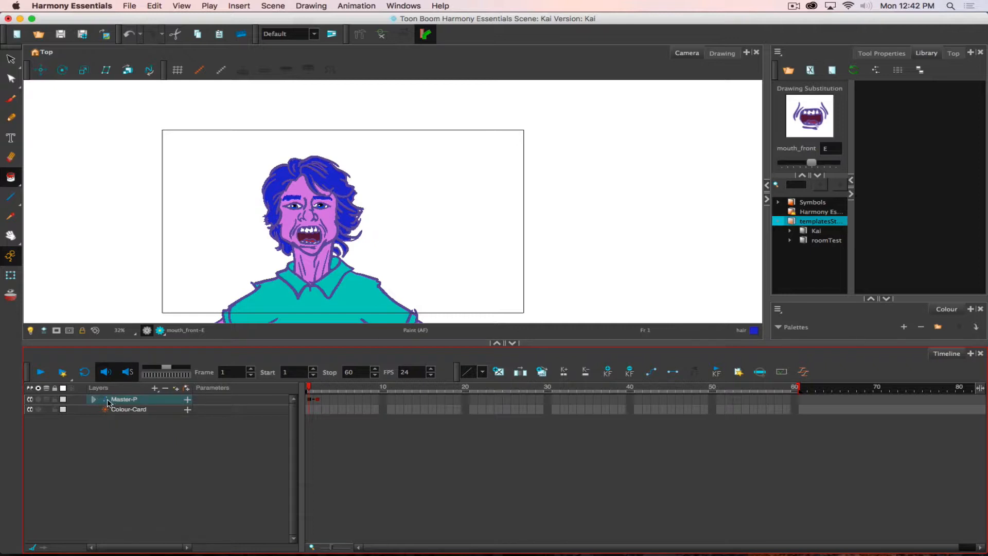
Step: Store the collapsed Master-P layer in the templatesStart library as a template named kaiFrontSide.tpl
click(107, 401)
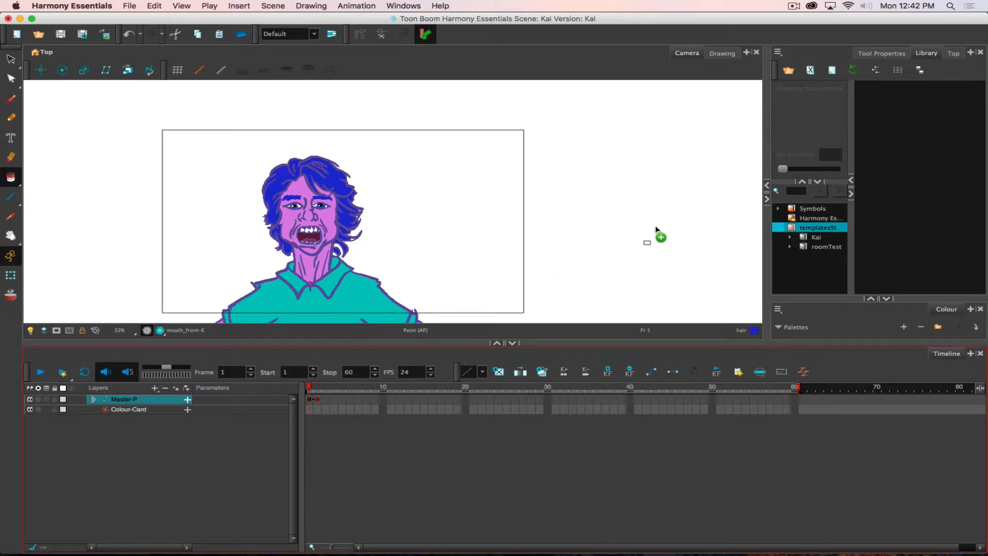
drag(913, 198, 922, 200)
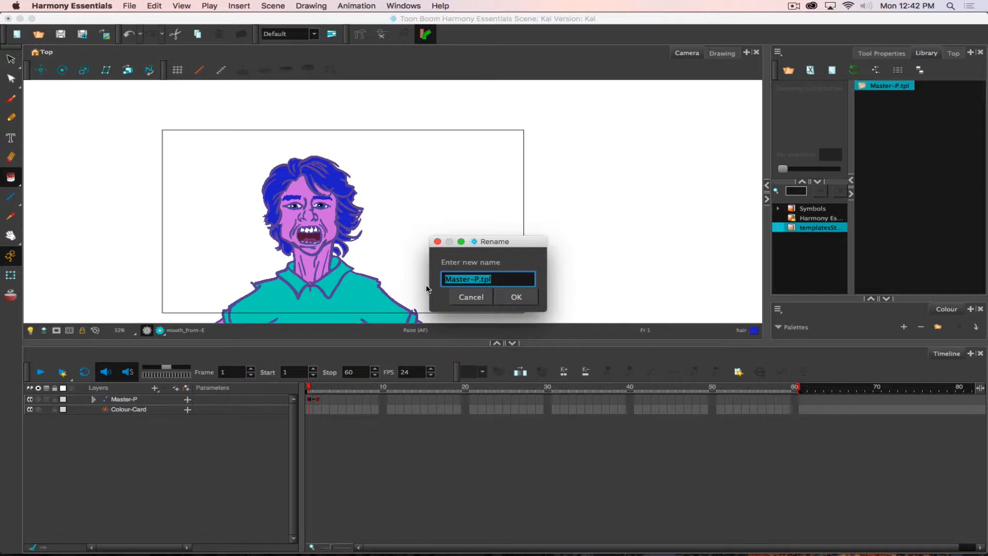
click(477, 279)
drag(480, 279, 405, 276)
text(kaiFrontSide)
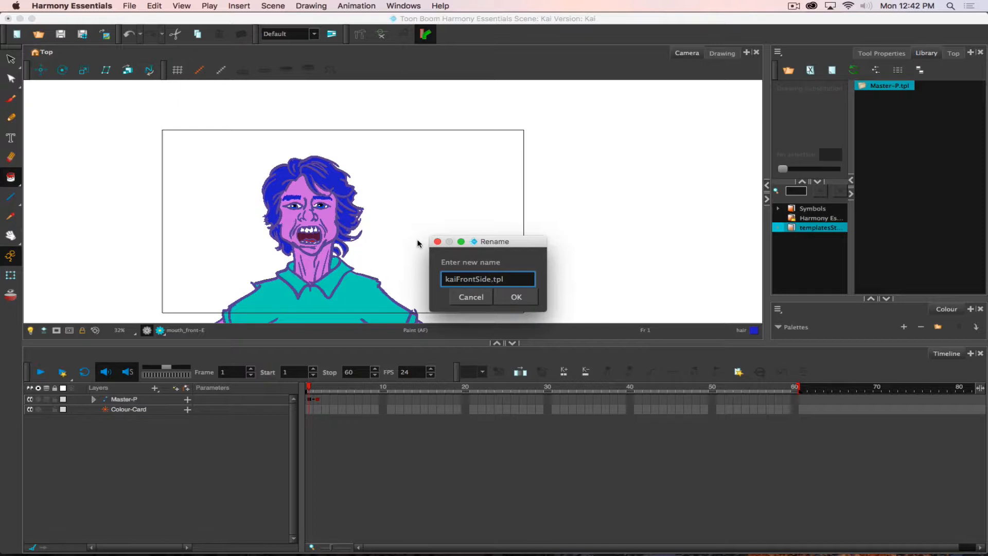
click(517, 297)
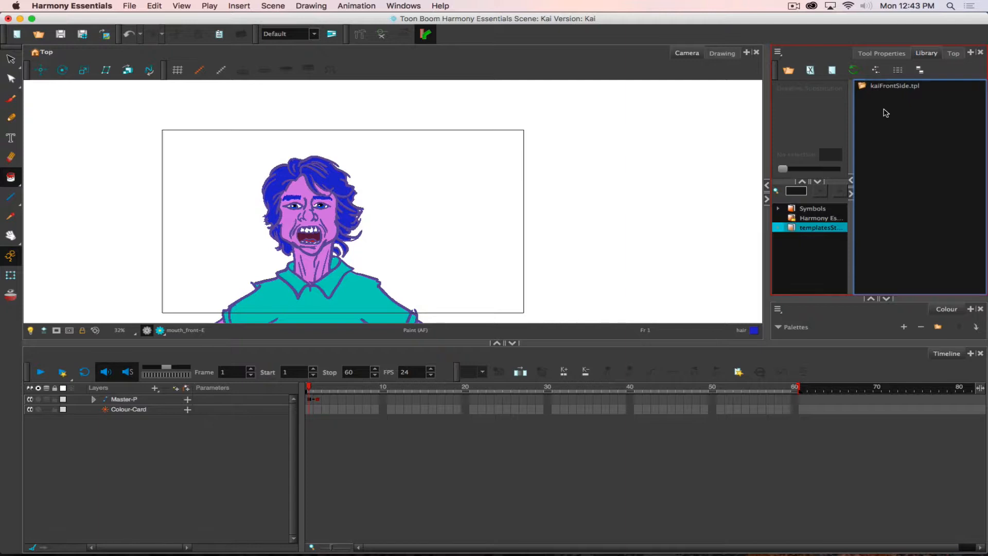
Step: Switch to Finder, inspect the contents of kaiFrontSide.tpl inside the Desktop's templatesStart folder, and return to Harmony
key(super+Tab)
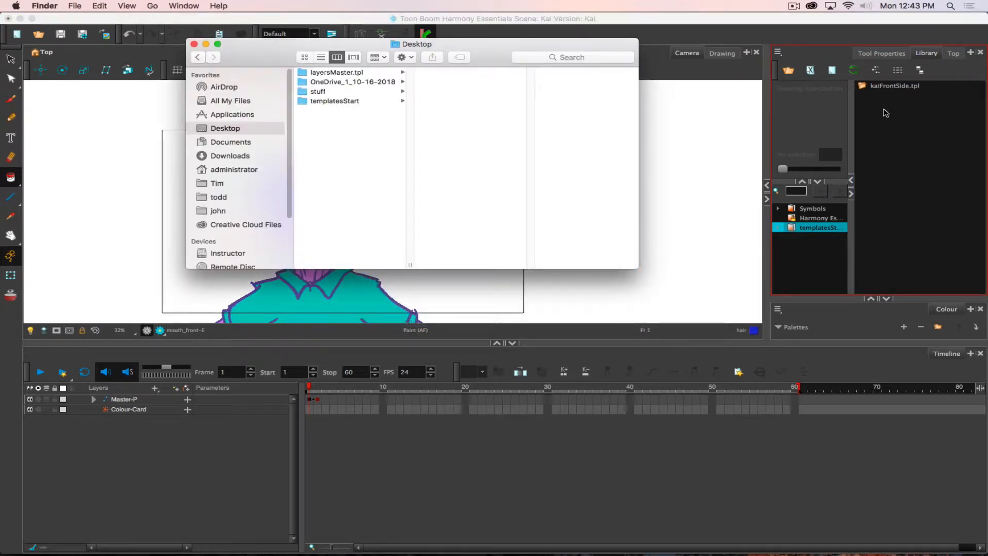
click(342, 102)
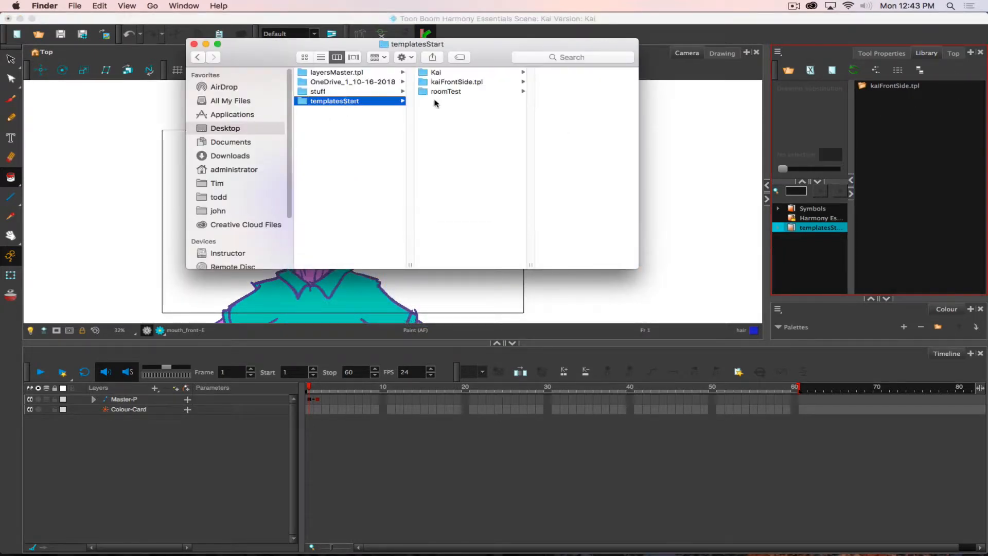
click(441, 85)
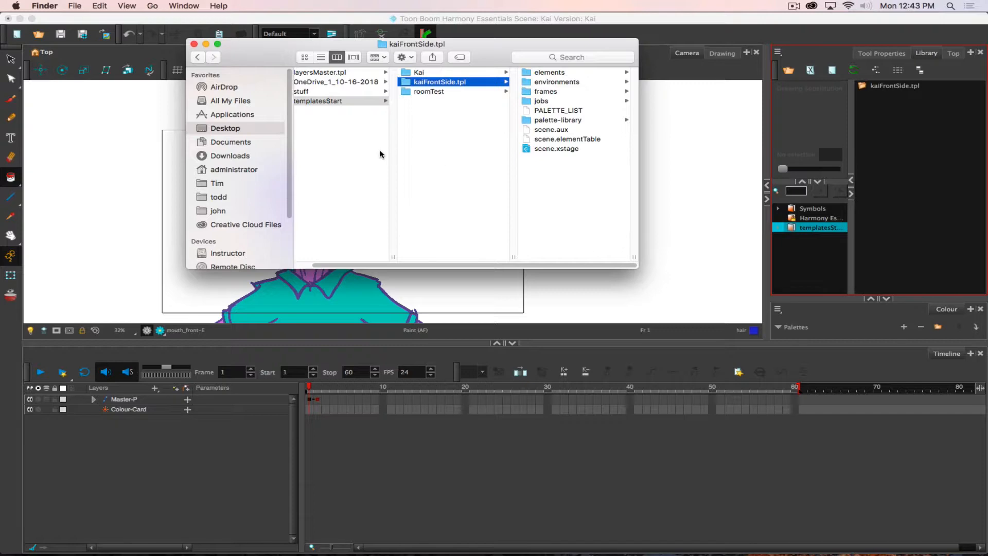
click(125, 288)
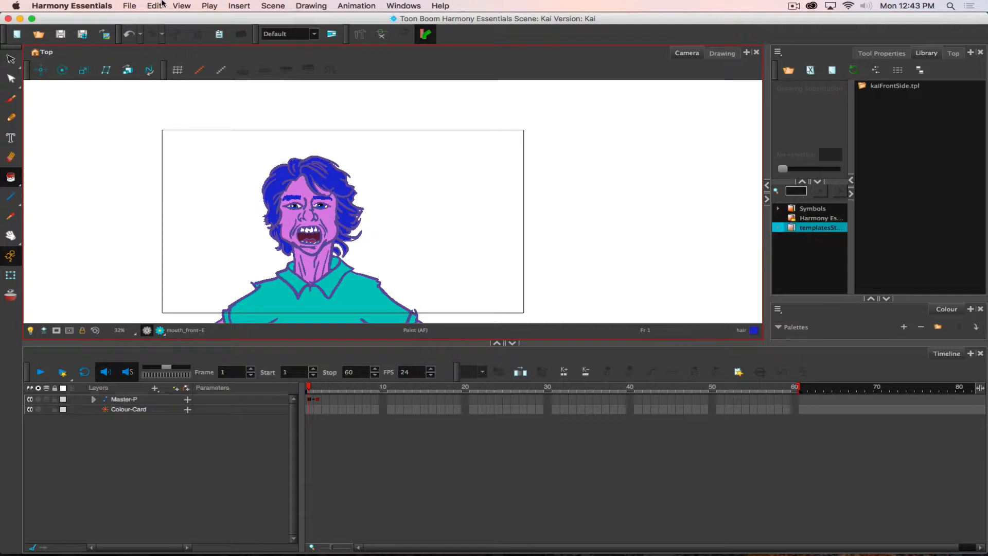
Step: Open the roomTest.xstage scene from the roomTest folder inside templatesStart
click(129, 5)
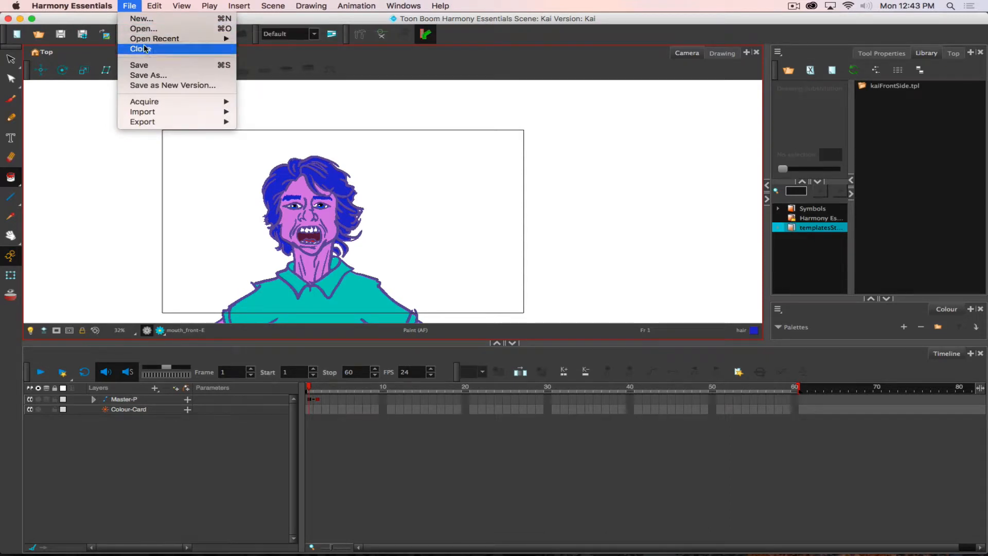
click(140, 29)
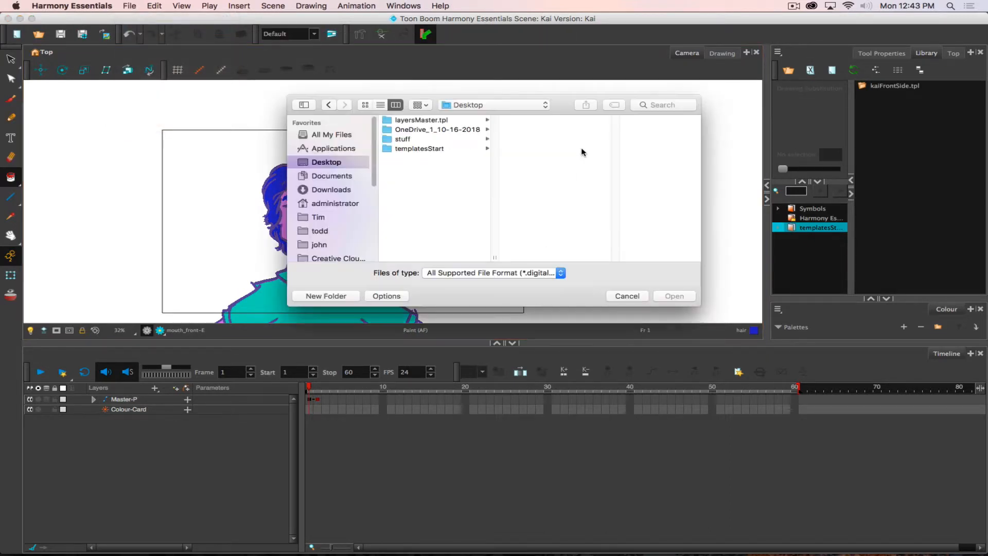
click(425, 149)
click(544, 140)
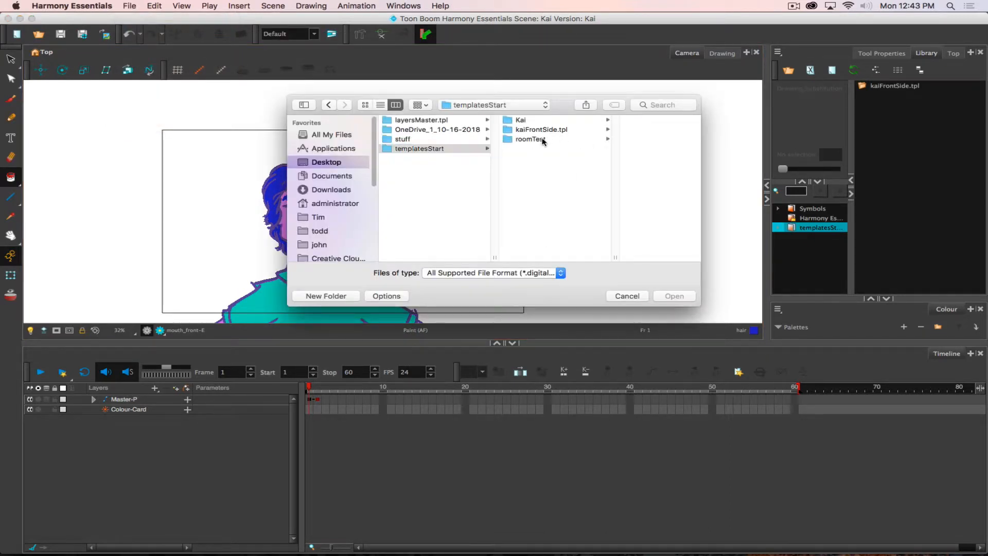
click(620, 207)
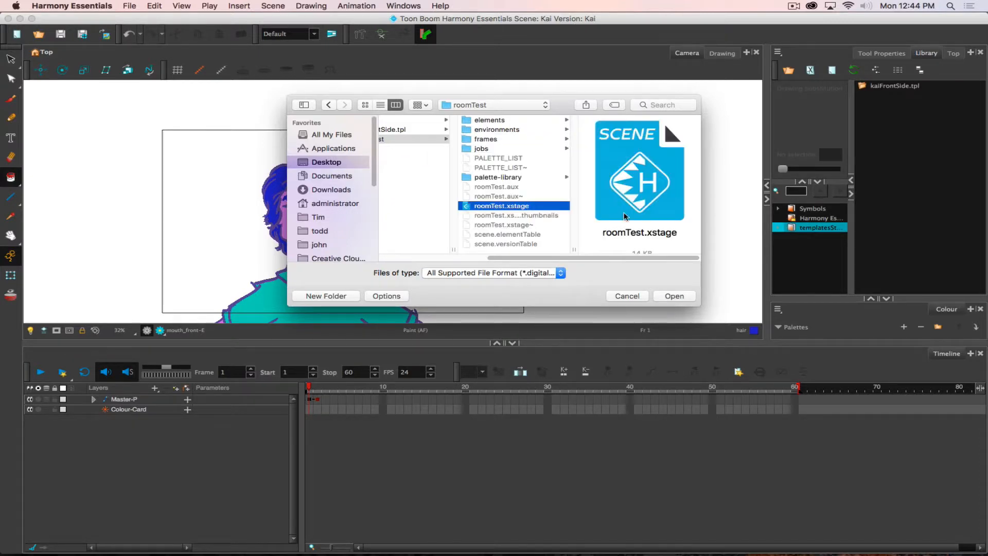
click(675, 297)
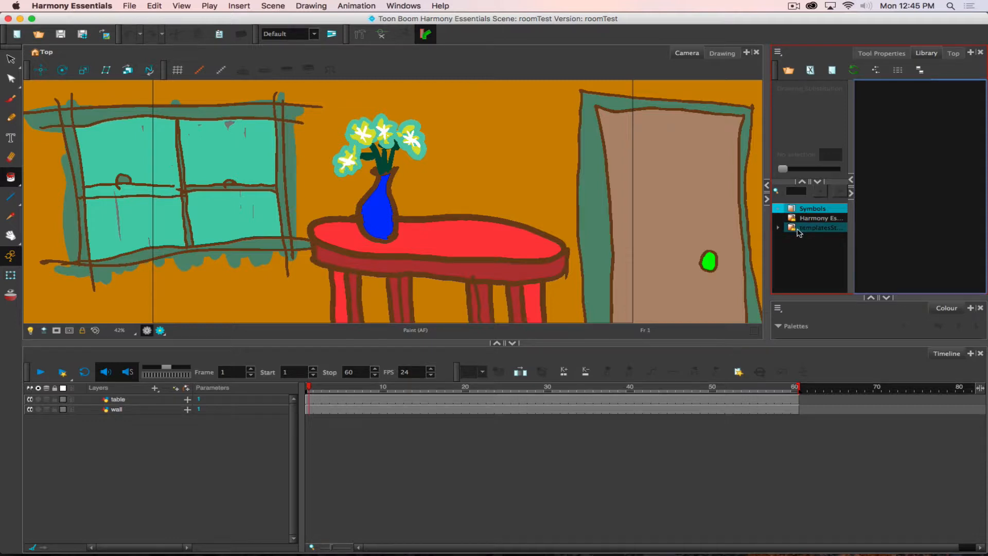
Step: Bring the kaiFrontSide.tpl template from the templatesStart library into the room scene
click(777, 228)
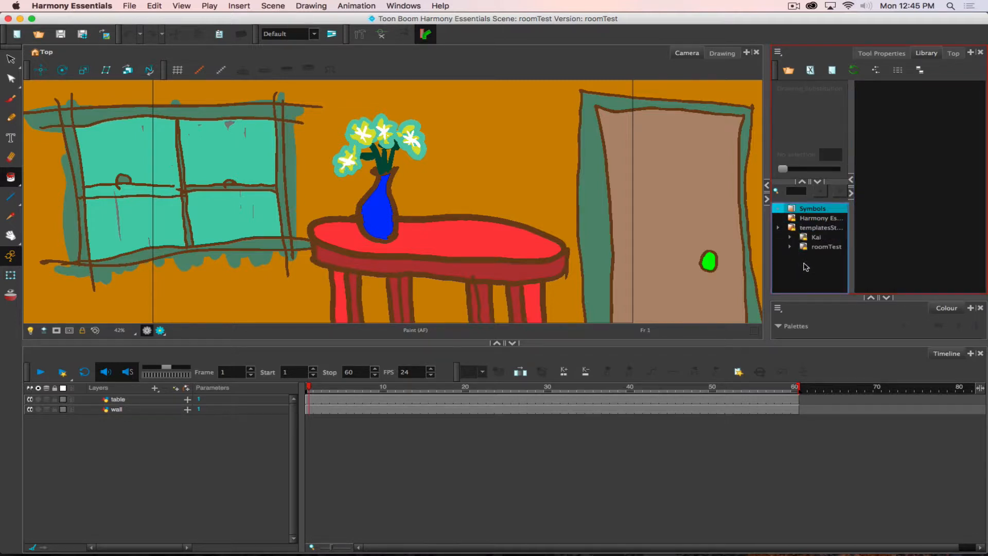
click(816, 229)
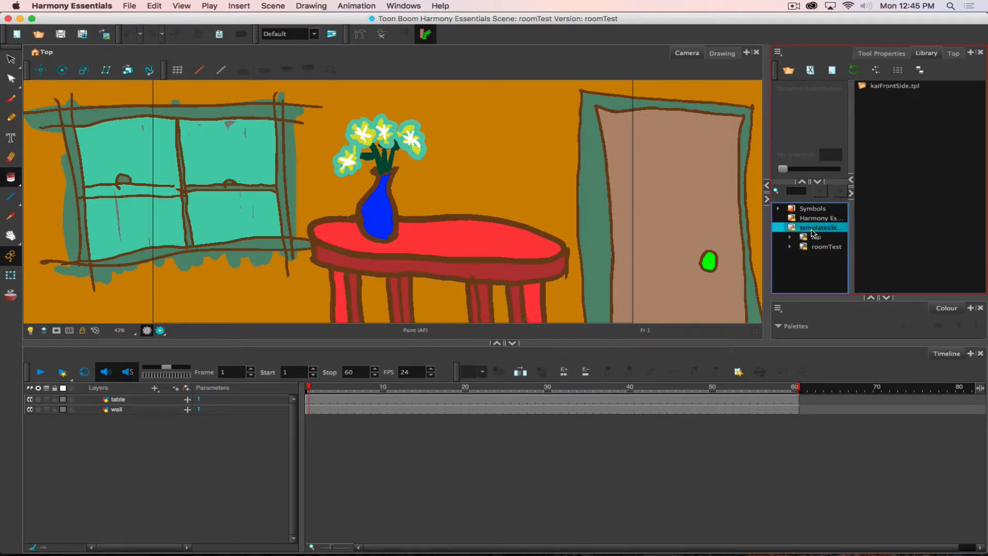
click(888, 87)
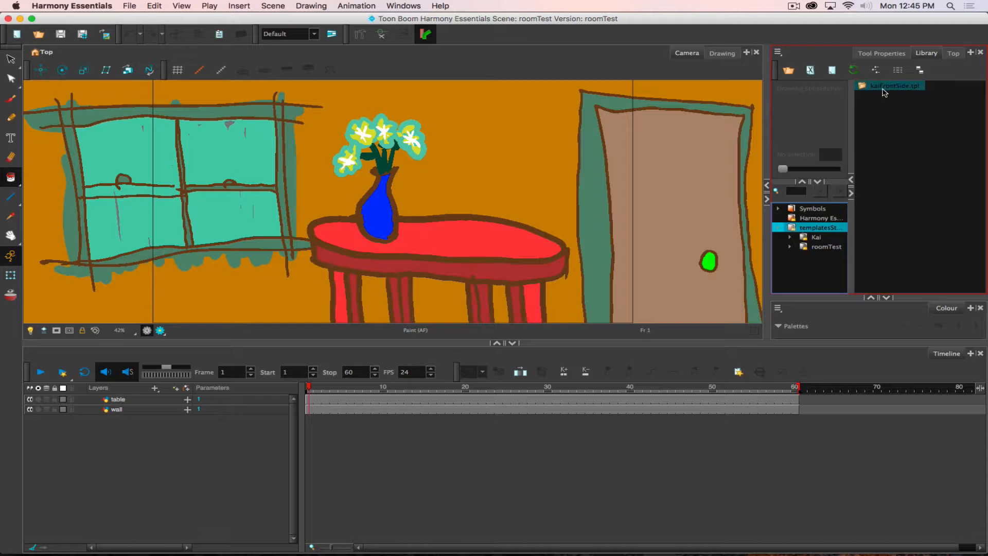
drag(885, 90, 283, 192)
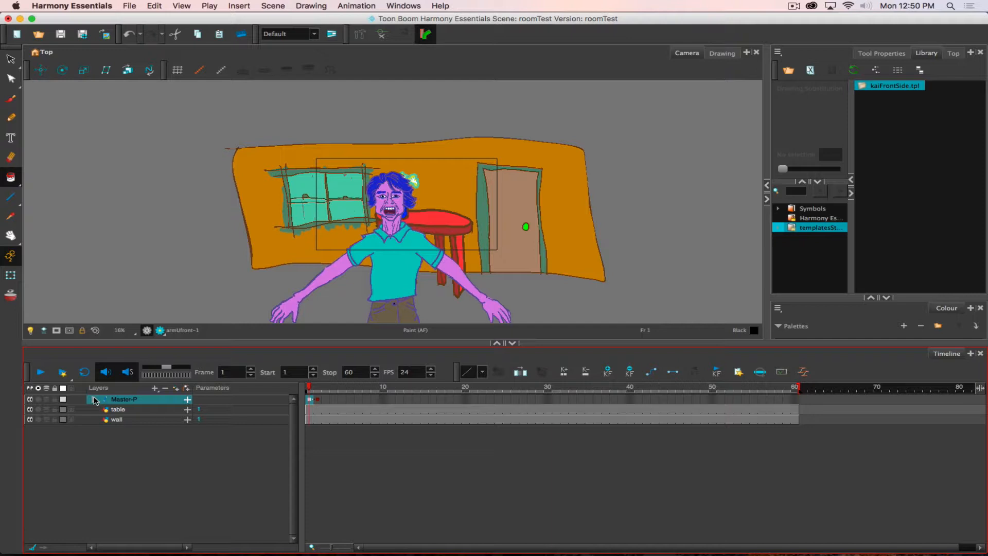
Step: Flip between frames 1 and 2 of the Master-P layer to compare the character's front and side views
click(316, 401)
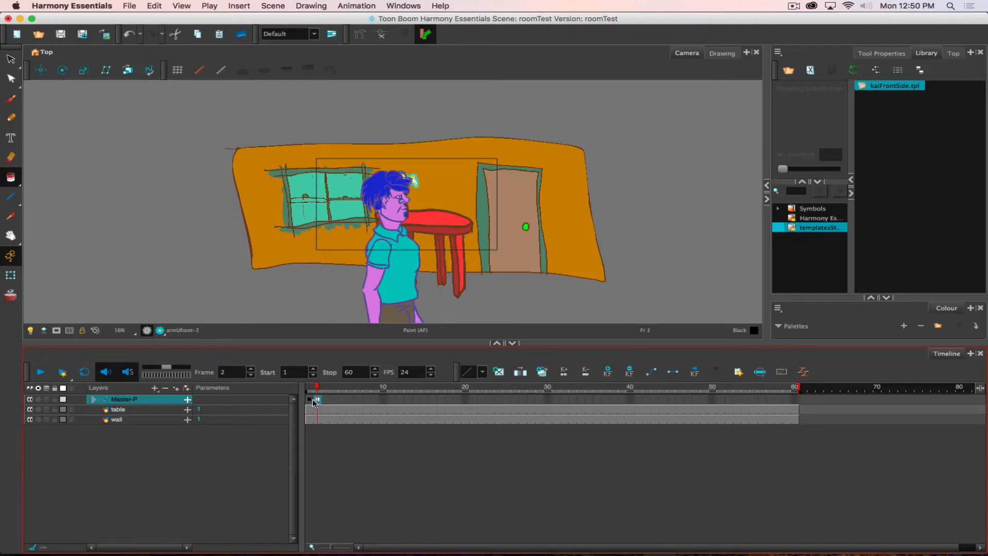
click(310, 401)
click(318, 401)
click(310, 401)
click(318, 401)
click(308, 399)
Step: With the Transform tool, move the front-view character on frame 1 off the room, just beyond the window side
click(55, 122)
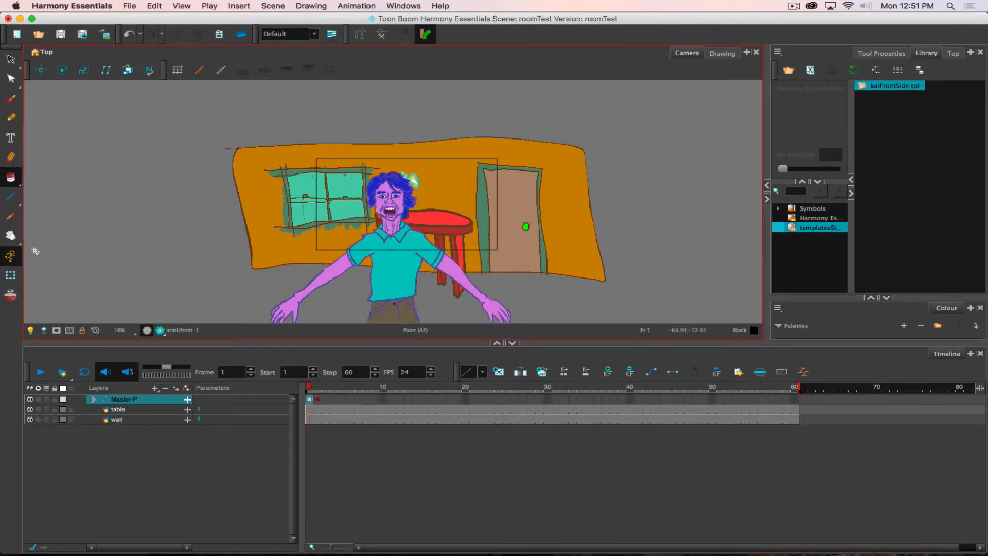
click(10, 275)
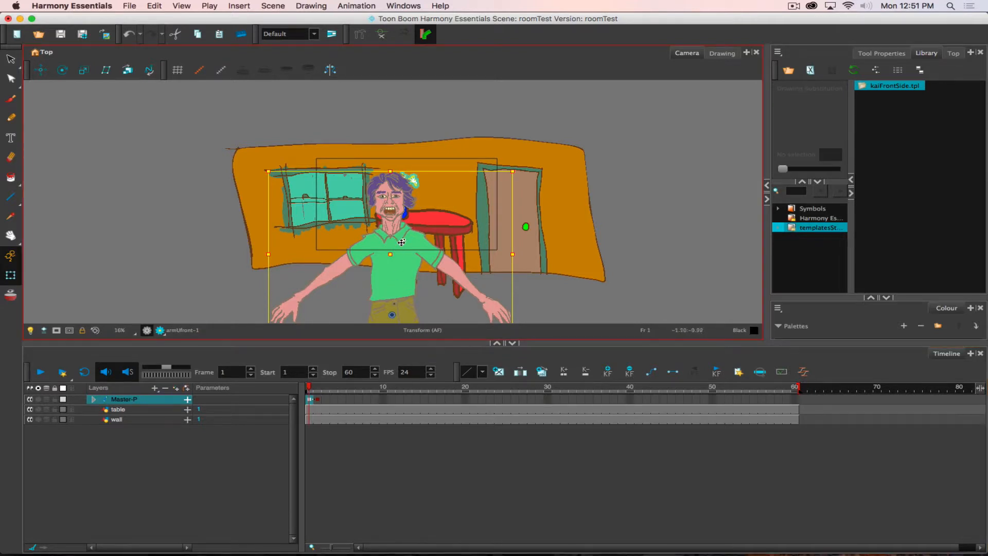
drag(399, 241, 172, 226)
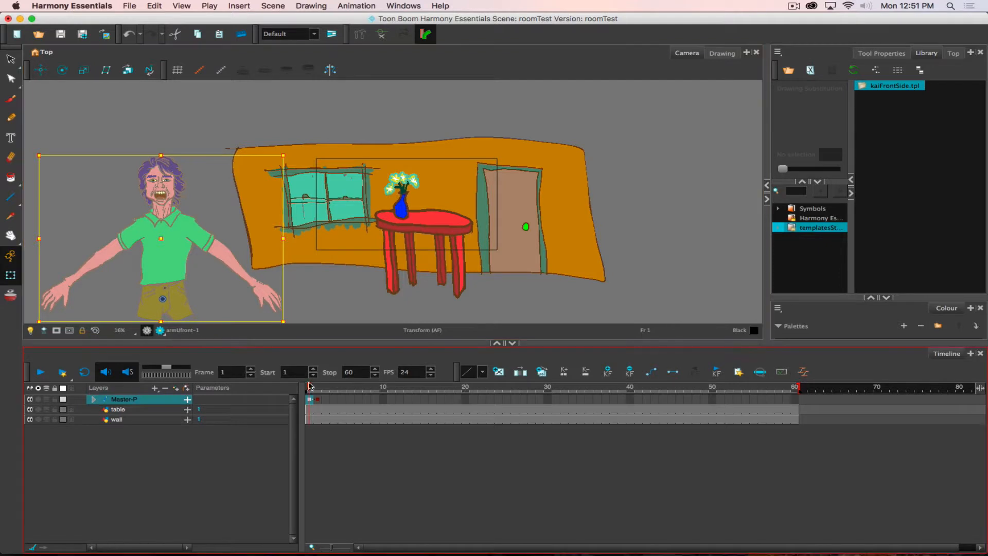
Step: Move the side-view character on frame 2 out of the room, beyond the window side
key(period)
key(period)
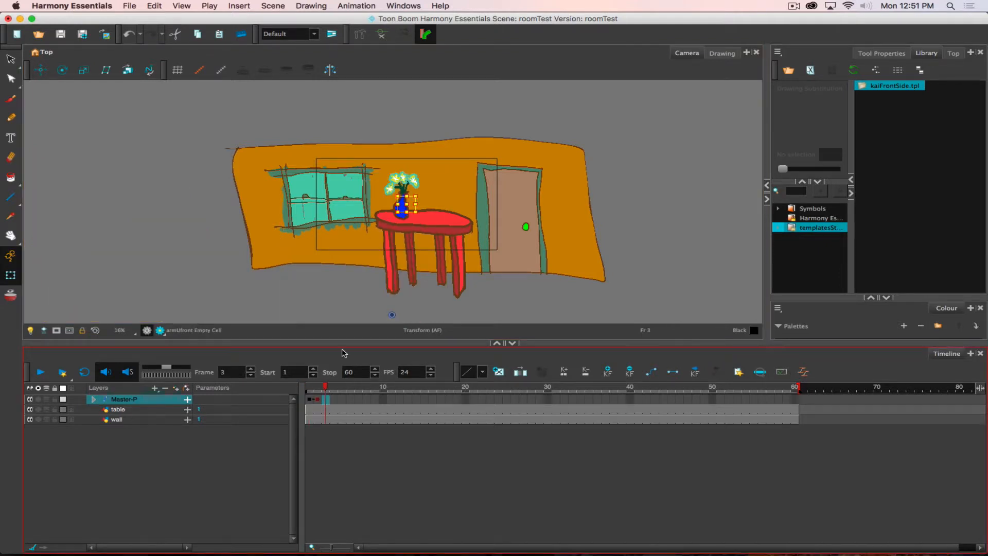
click(317, 399)
click(378, 252)
drag(405, 247, 174, 221)
click(328, 453)
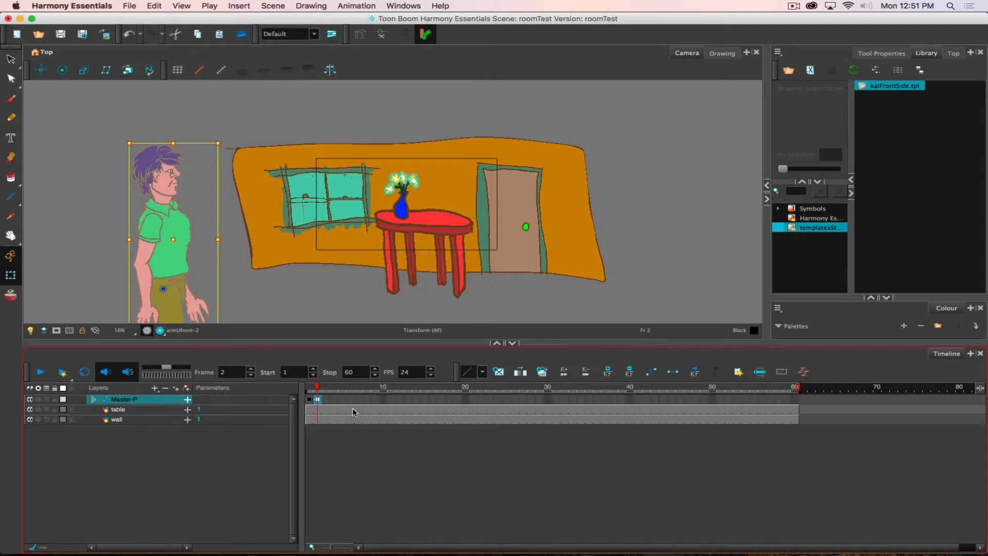
Step: Extend the exposure of the Master-P side-view drawings through frame 60 and go back to frame 3
click(326, 400)
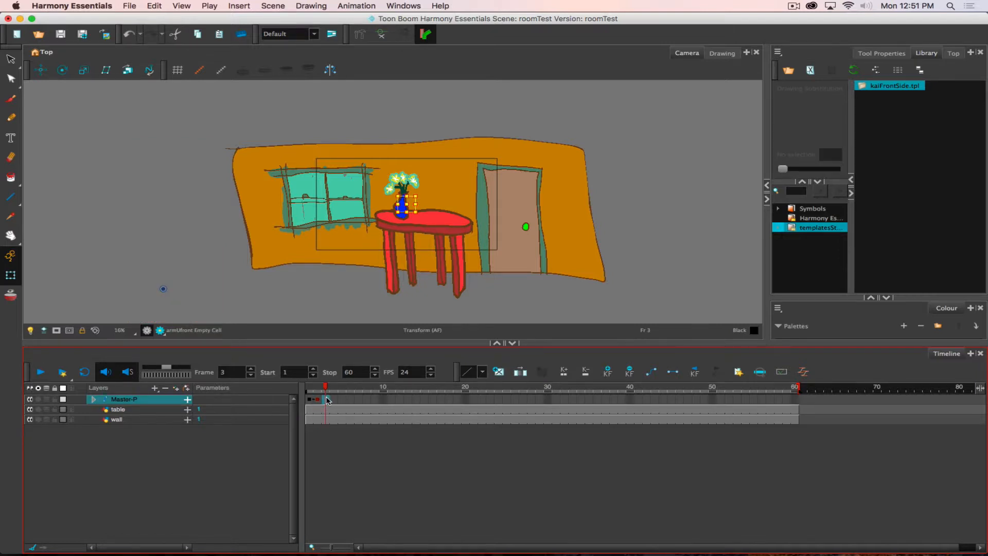
click(797, 400)
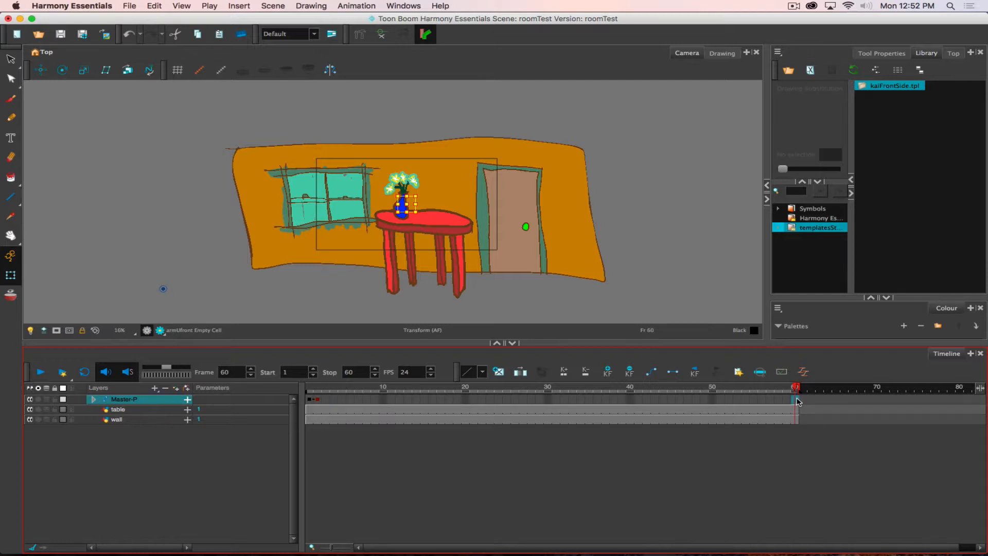
key(F5)
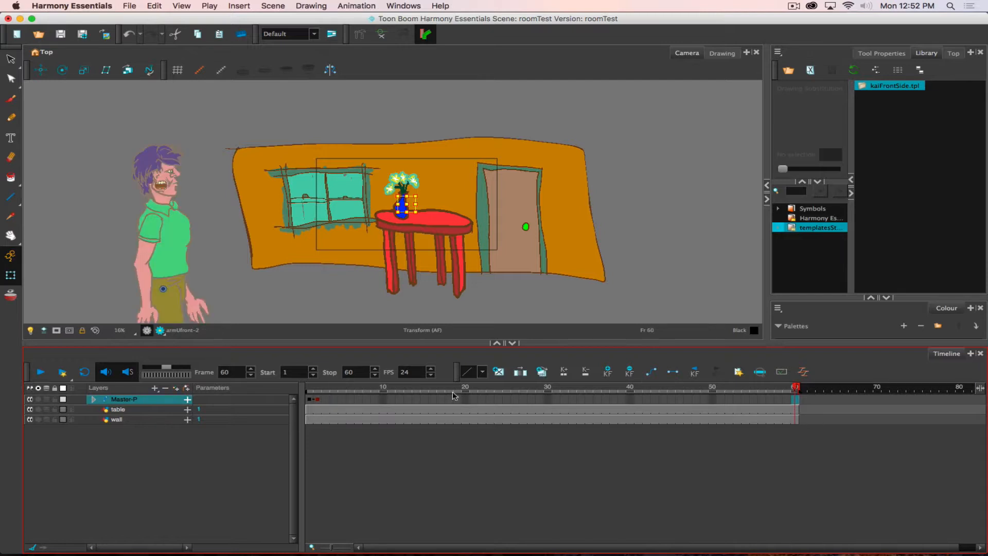
click(326, 400)
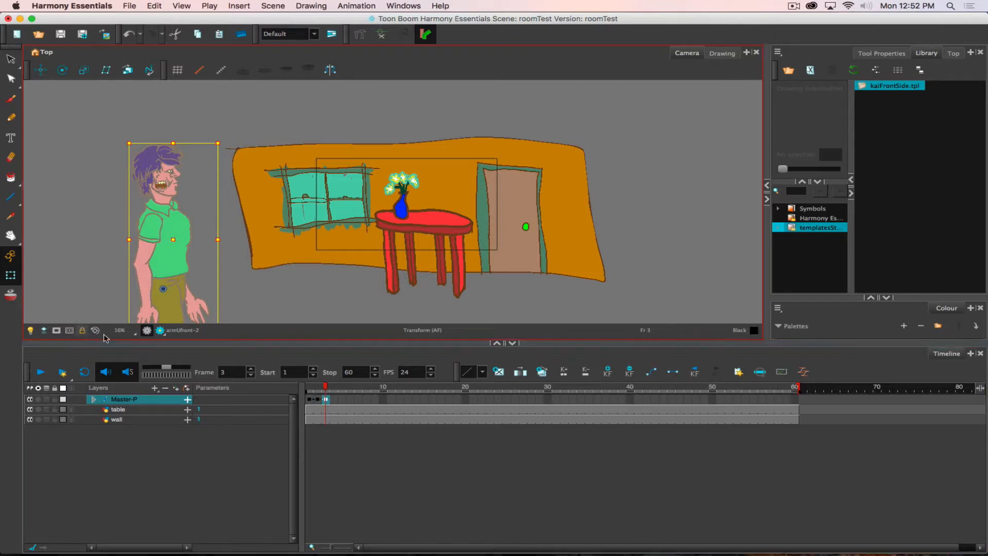
Step: In the head-P group of Master-P, substitute an empty cell for the mouth_front drawing from frame 3 onward
click(95, 400)
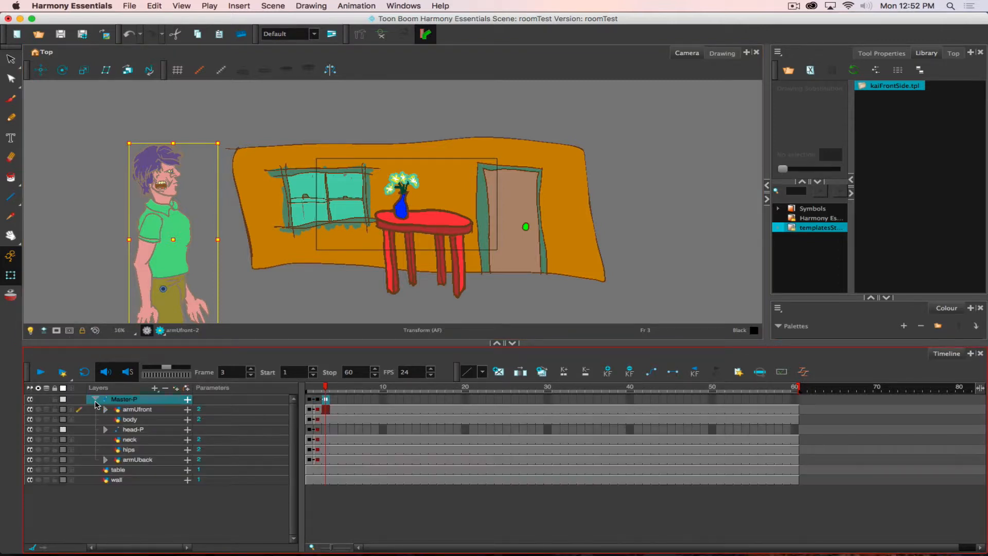
click(105, 429)
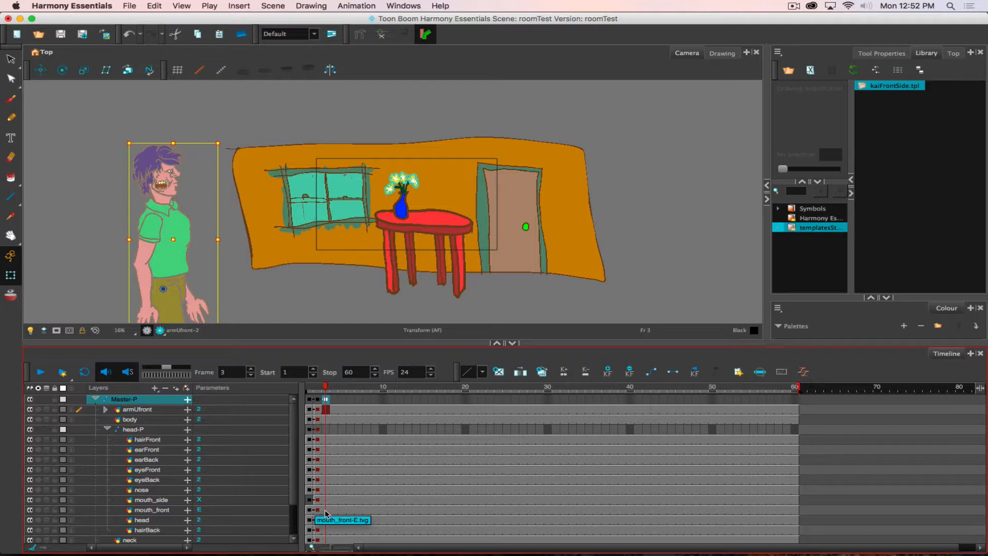
click(96, 399)
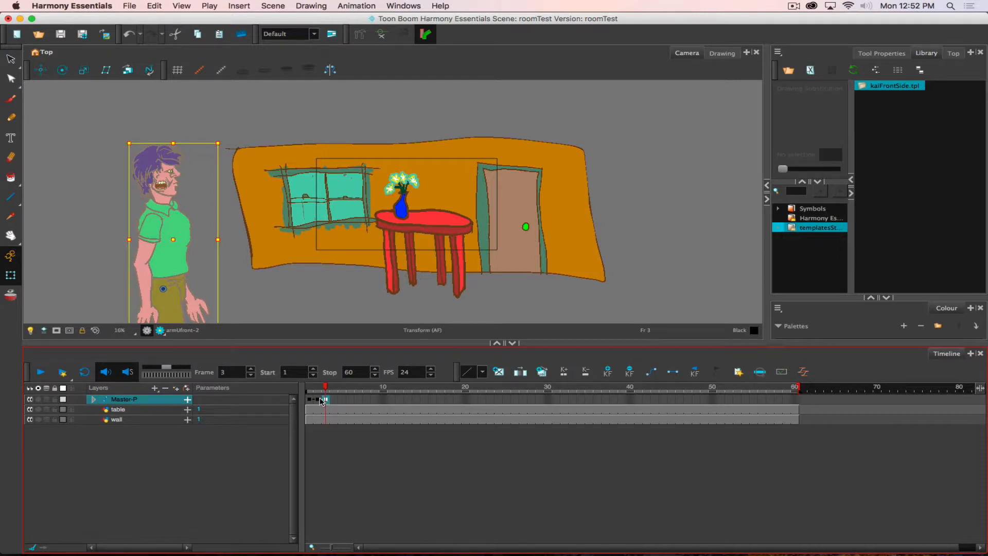
click(94, 399)
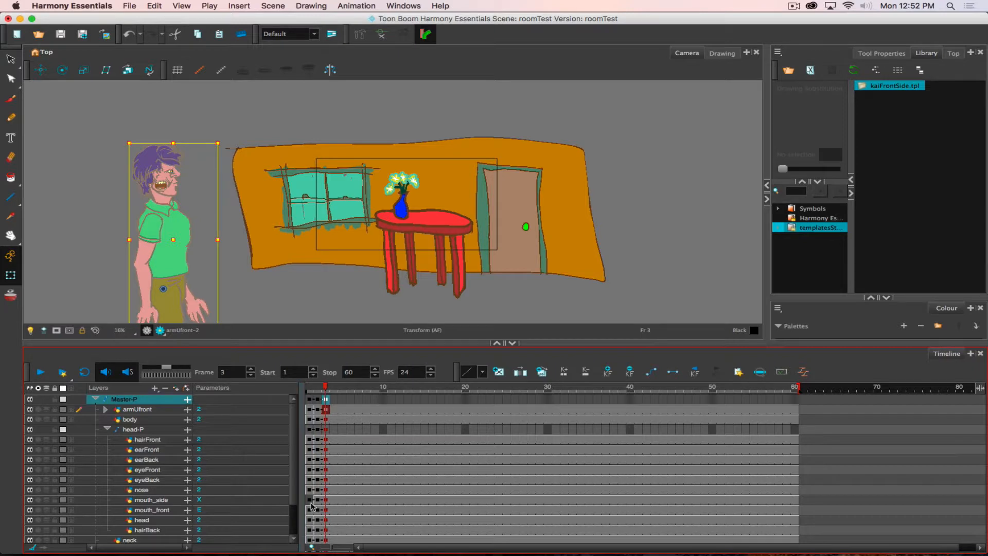
click(326, 510)
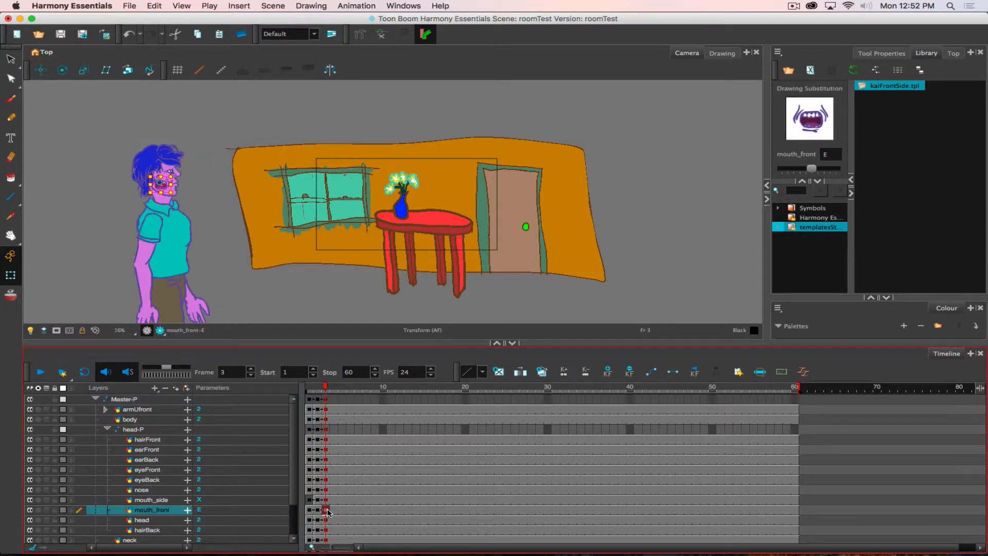
click(935, 135)
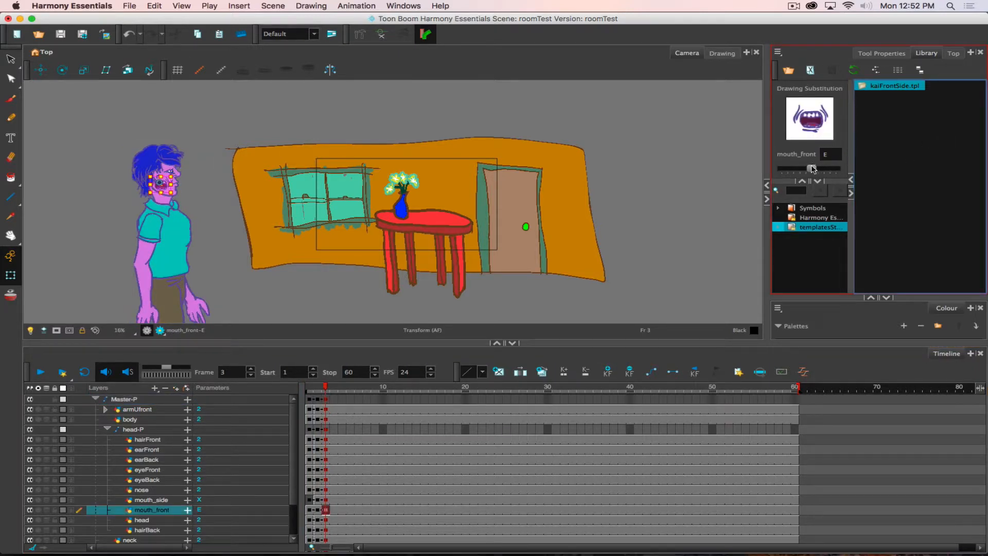
drag(812, 168, 777, 168)
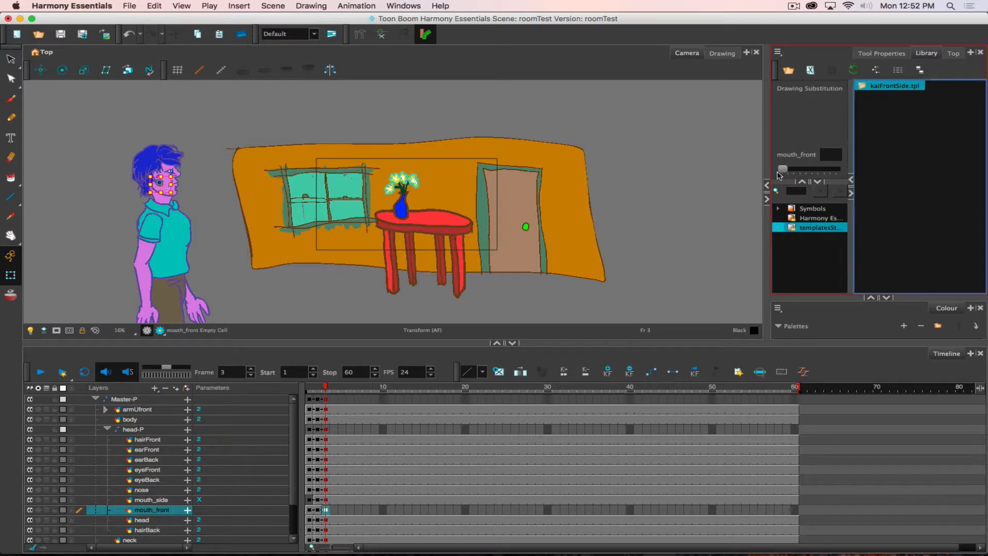
mouse_move(782, 169)
mouse_down()
mouse_move(843, 170)
mouse_move(782, 169)
mouse_up()
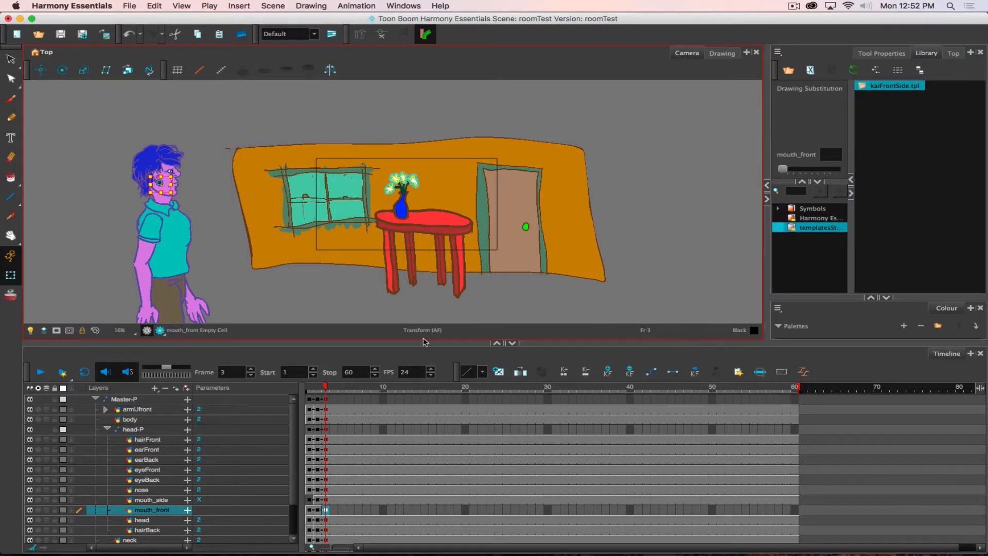
Step: Compare the side-view mouth on frames 2, 3 and 4
click(333, 386)
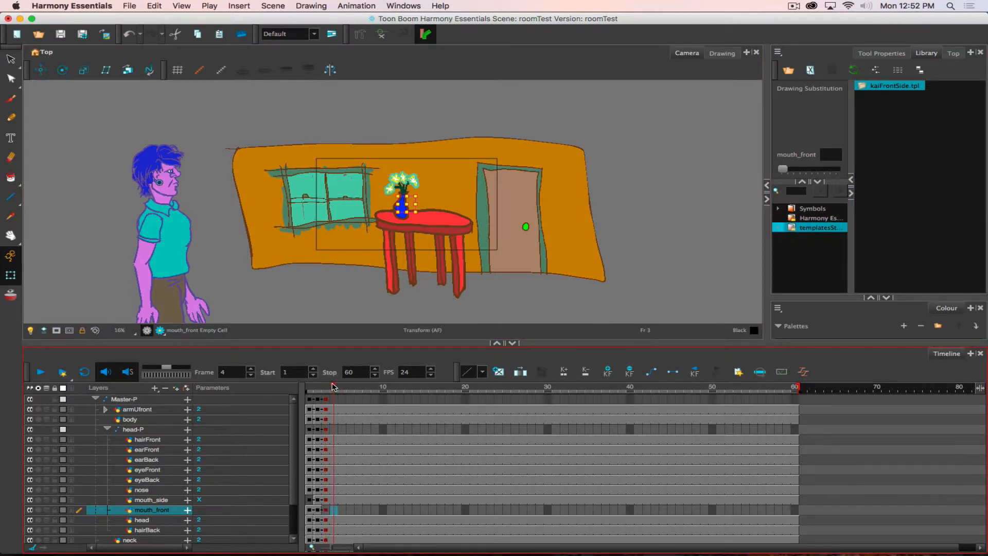
drag(333, 385, 317, 387)
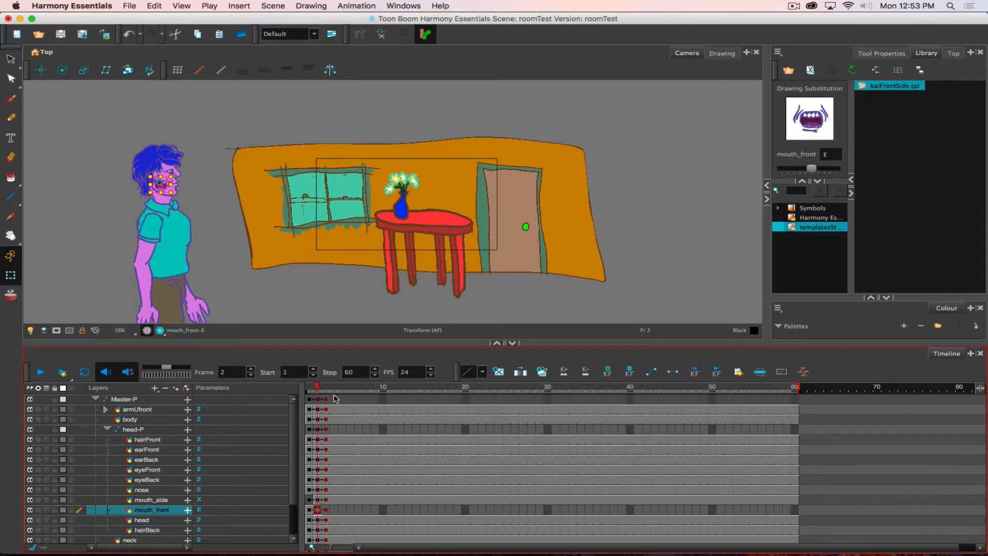
key(period)
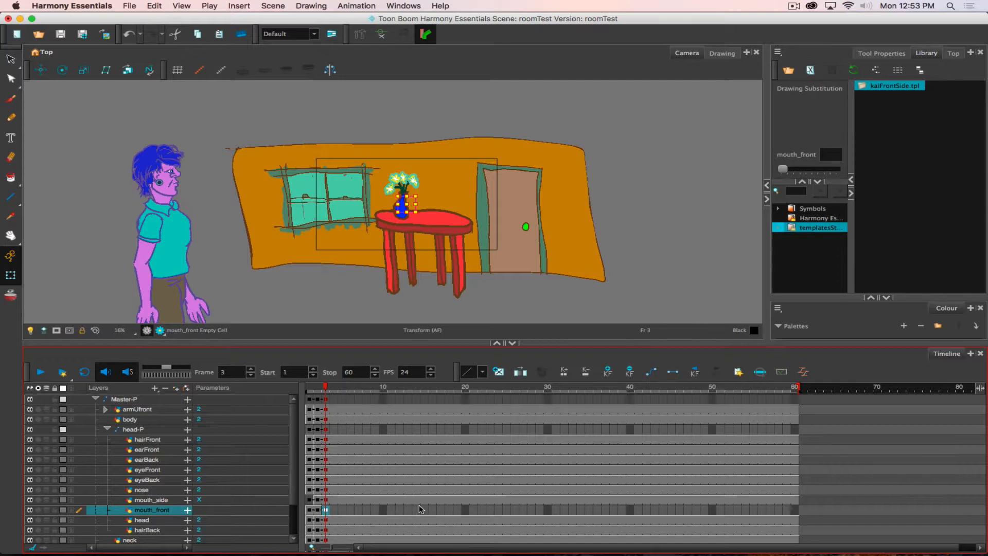
Step: Try drawing C for mouth_front at frame 15, and return that frame to an empty cell
drag(420, 509, 420, 518)
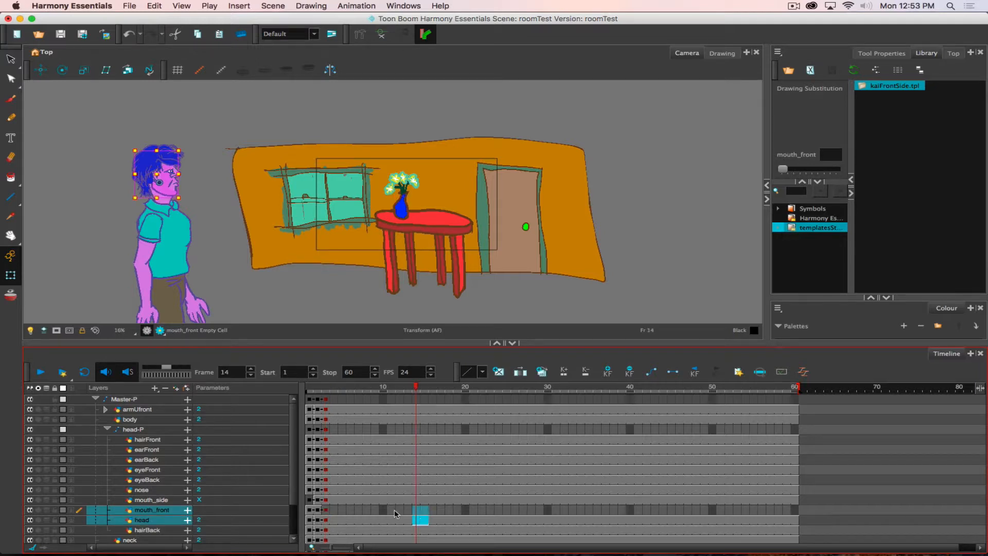
click(425, 511)
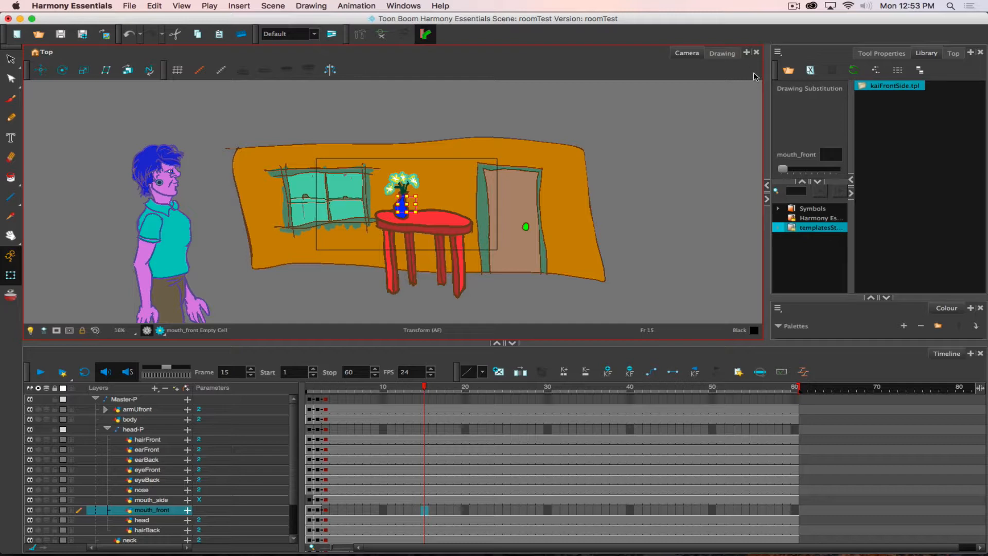
click(801, 172)
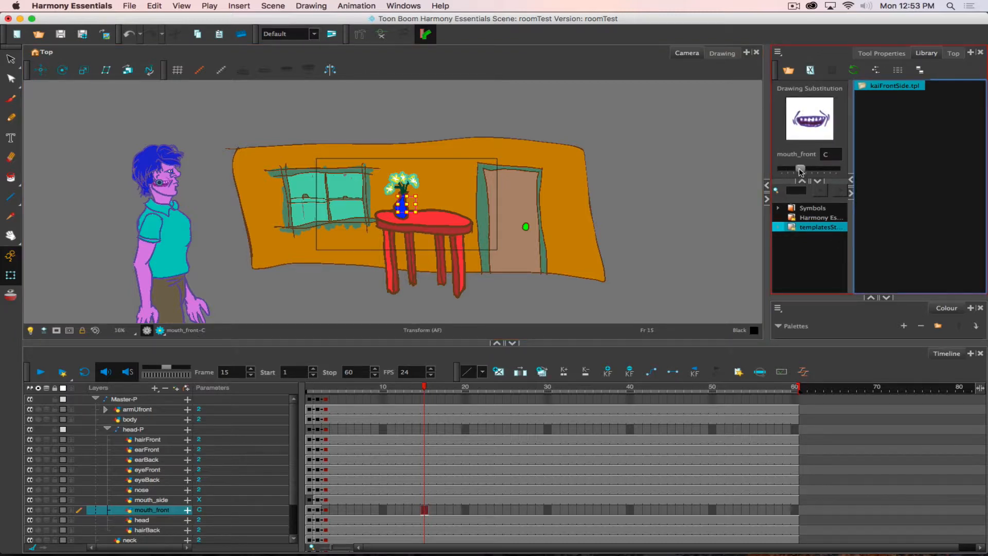
drag(798, 170, 770, 169)
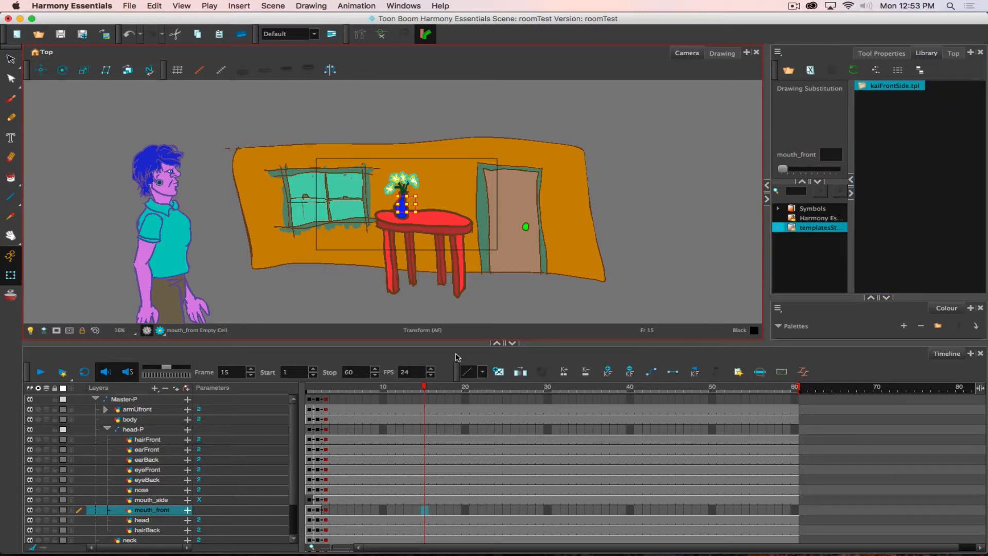
click(449, 510)
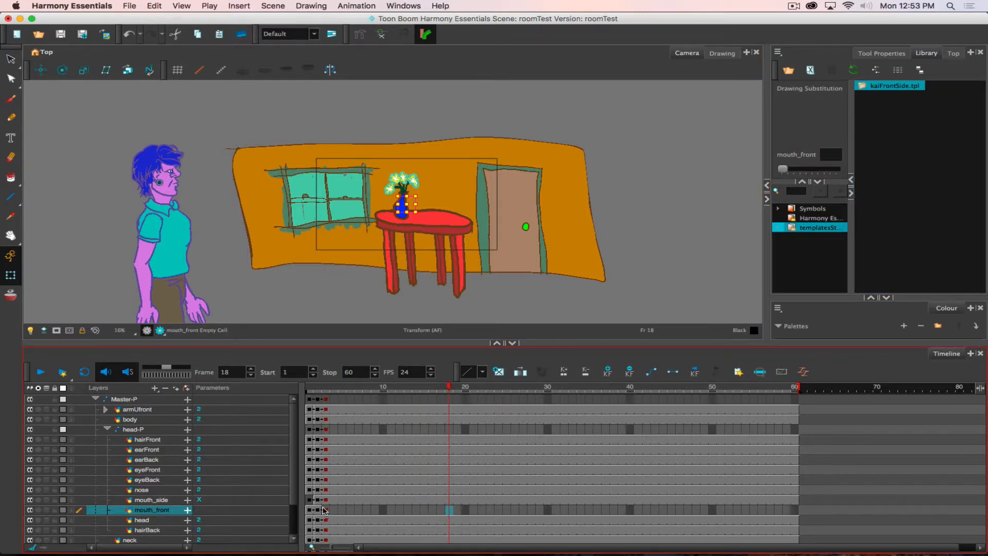
Step: Collapse the Master-P layer and step through frames 1 to 3 to compare the character's front and side views
click(324, 387)
click(95, 400)
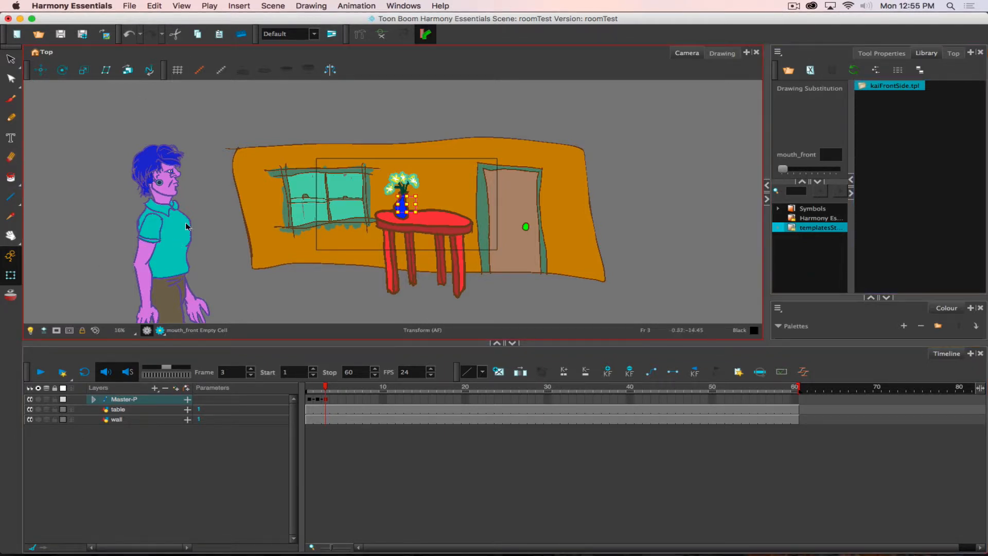
click(314, 387)
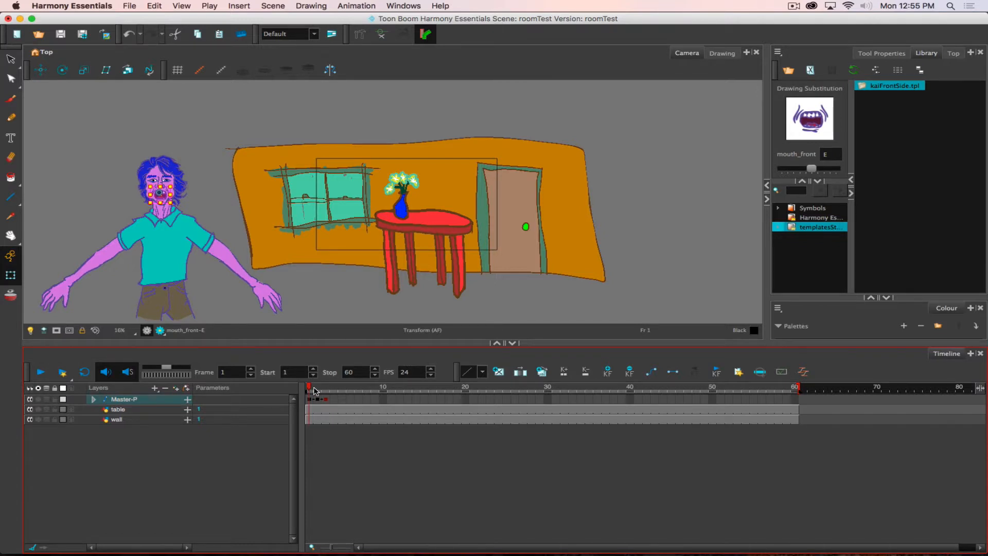
click(314, 390)
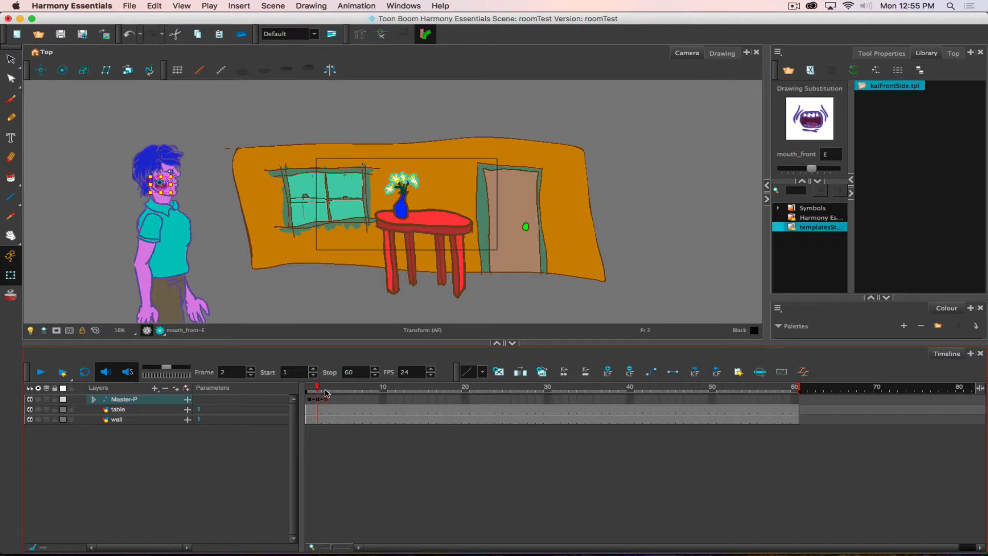
click(326, 397)
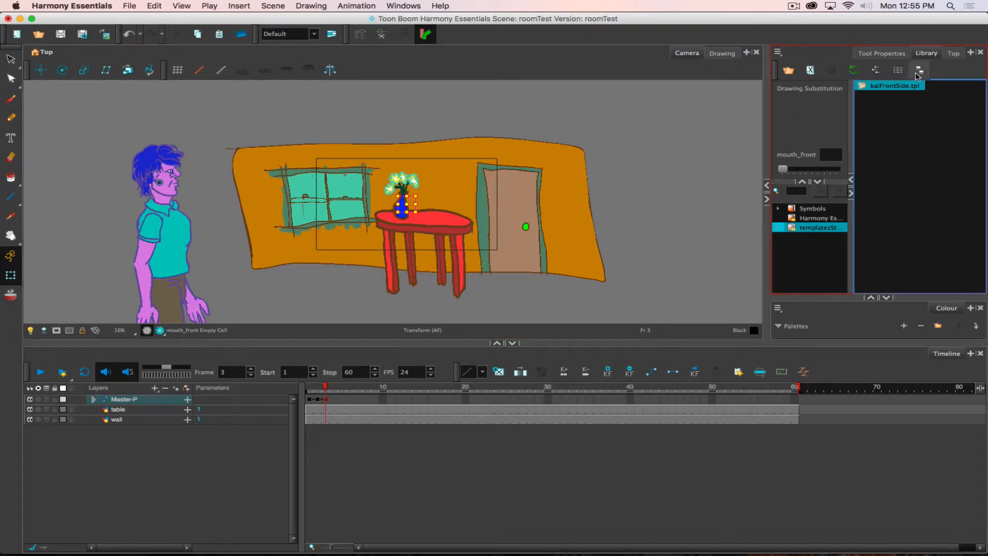
Step: In the Top view, push the wall far back from the camera at frame 3 using the Maintain Size tool
click(954, 54)
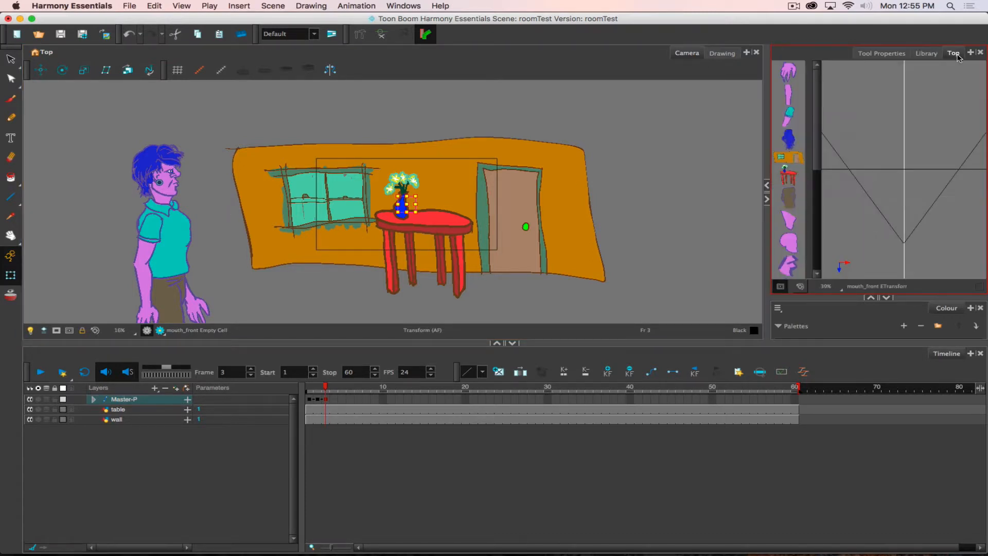
click(603, 276)
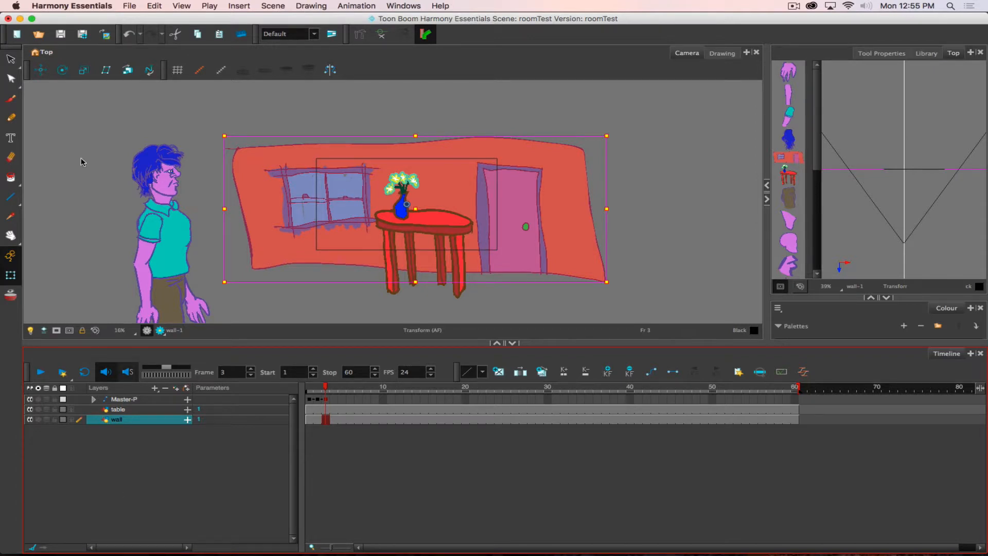
click(127, 71)
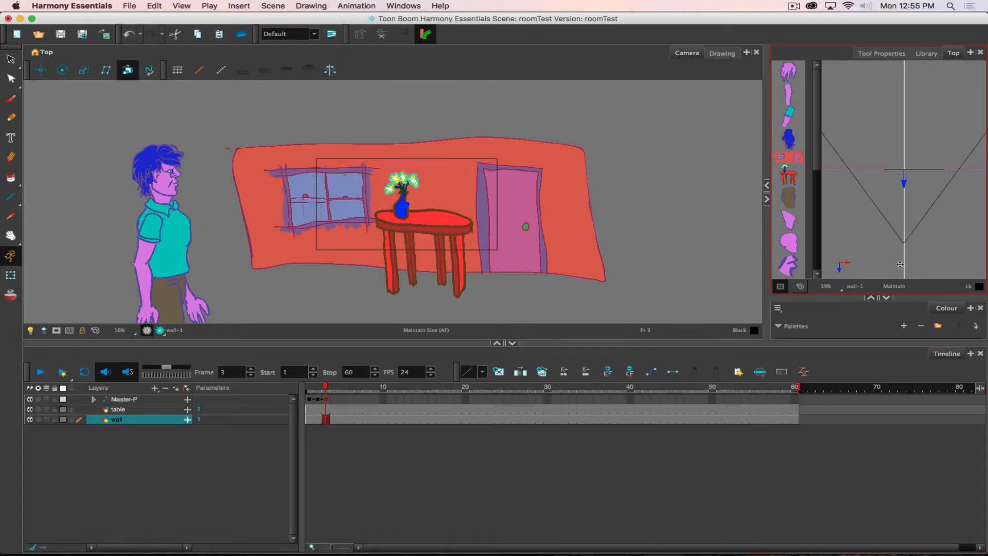
drag(898, 252, 877, 150)
drag(873, 146, 880, 172)
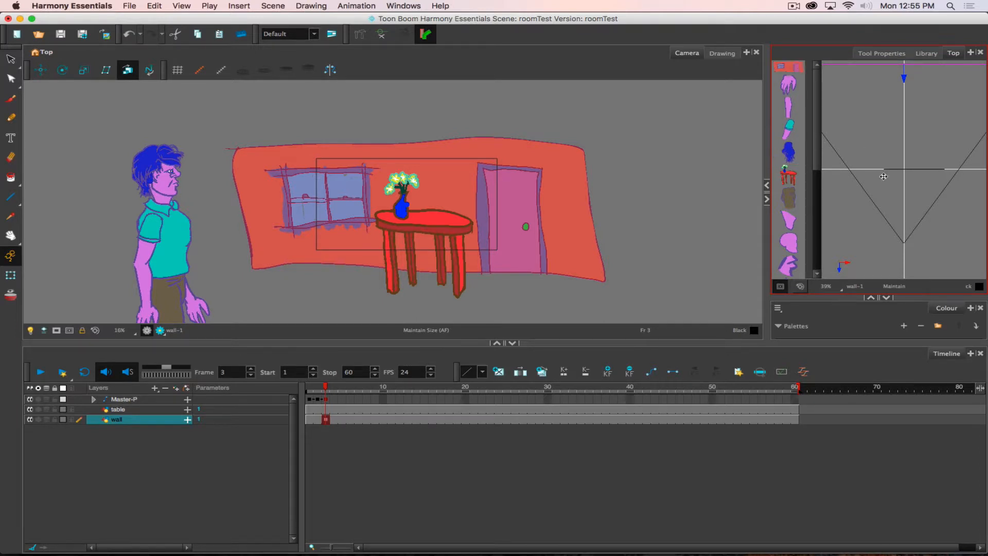
Step: Try pushing the table back from the camera with Maintain Size at frame 3, and undo the move
click(326, 410)
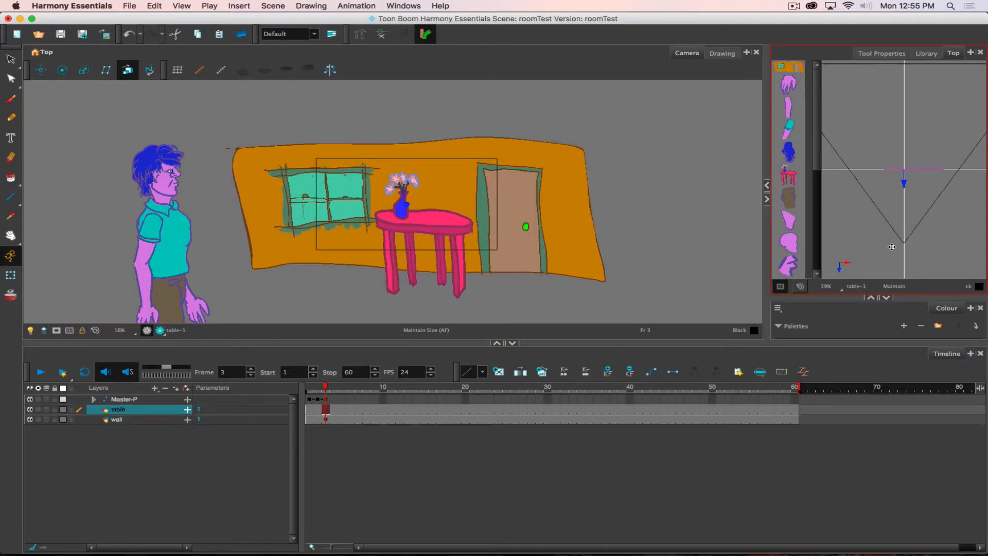
drag(892, 247, 891, 210)
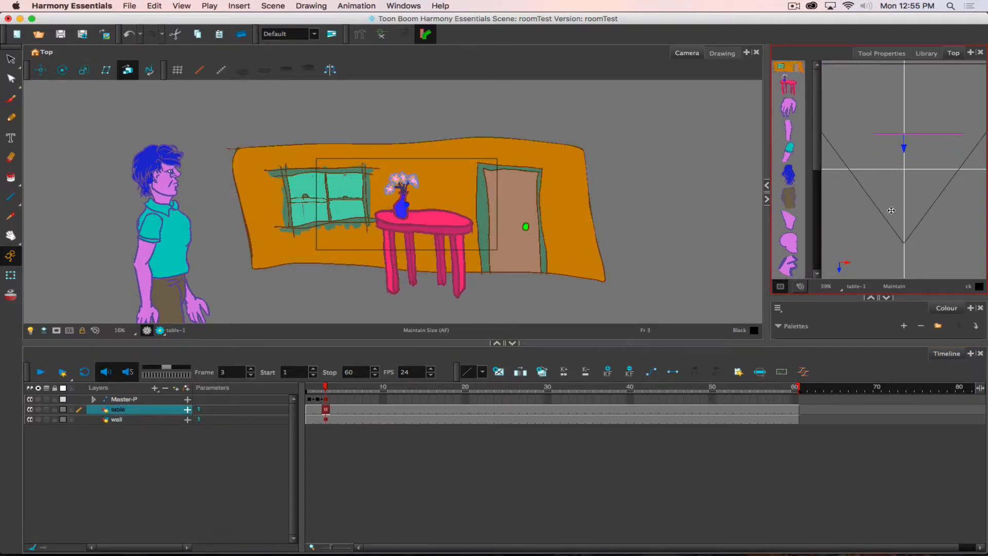
key(super+z)
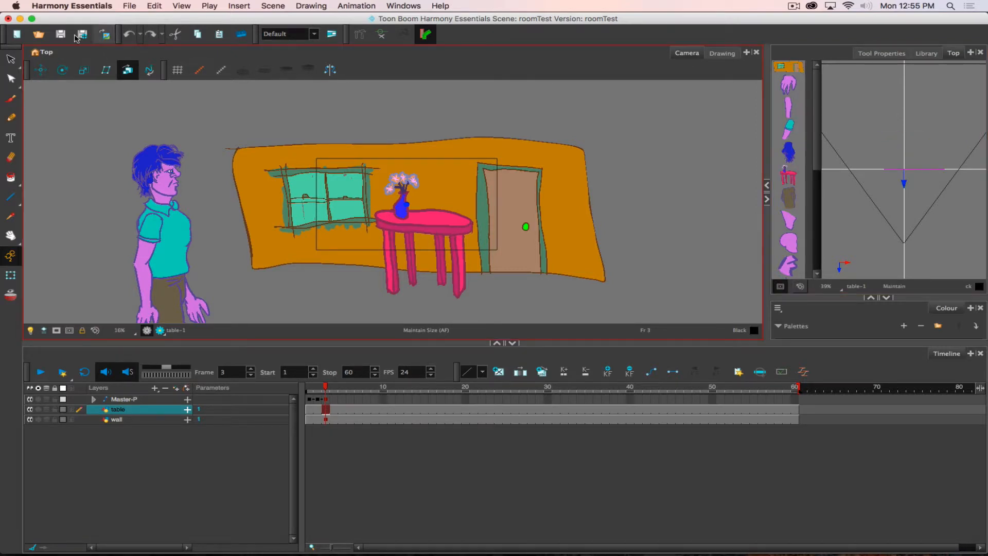
Step: Move the table back in the Top view with Translate to shrink it, and push it farther back with Maintain Size
click(35, 72)
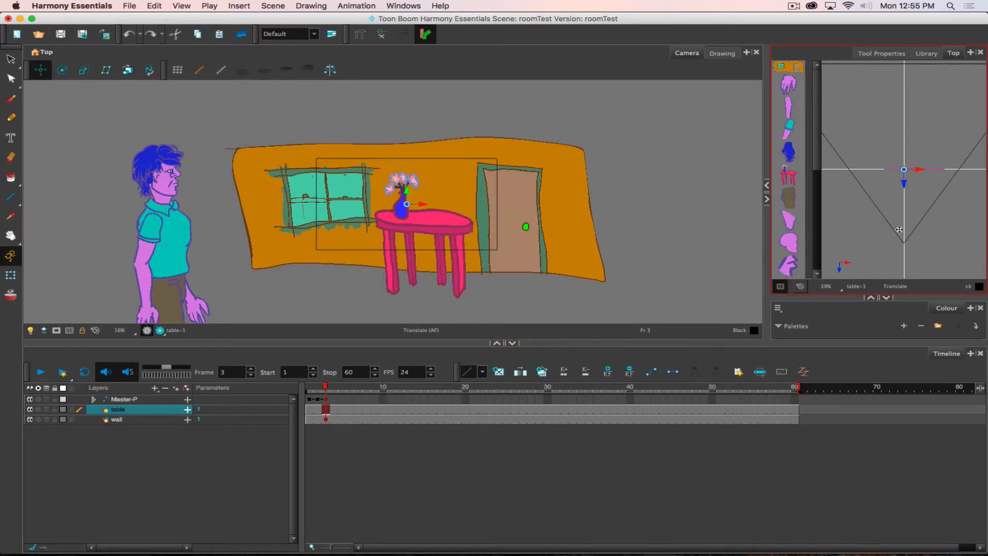
drag(900, 229, 902, 208)
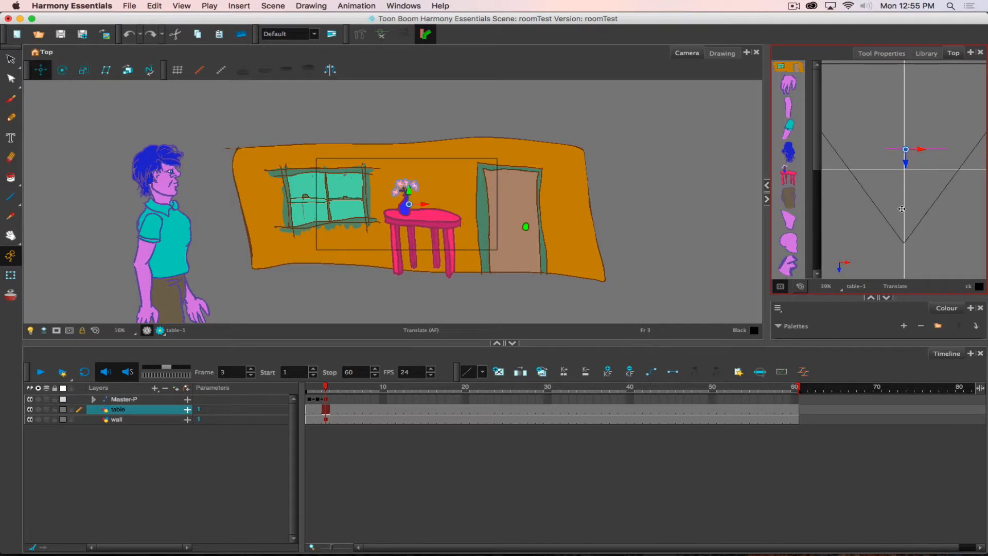
click(128, 70)
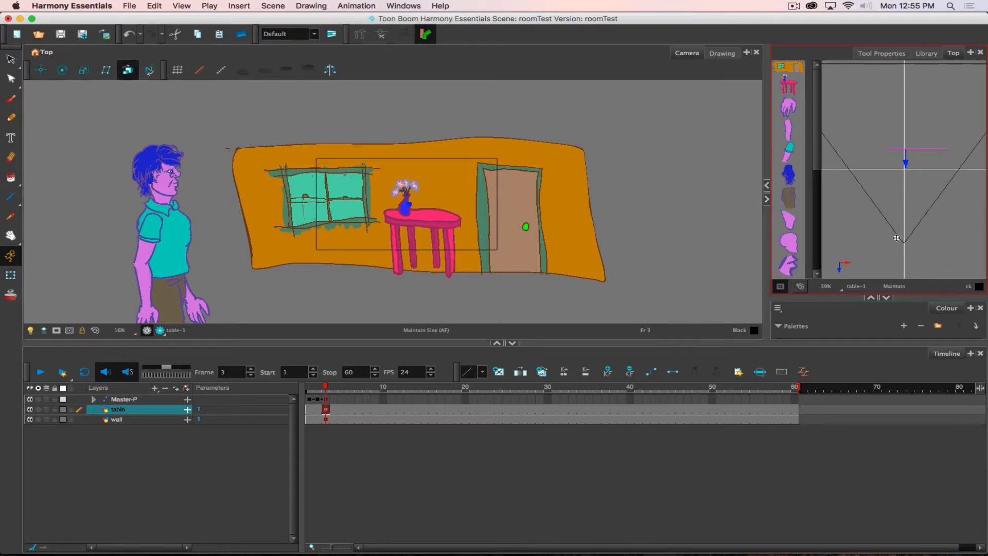
drag(902, 210, 920, 140)
Step: Translate the Master-P character at frame 3 back in depth and into the room, between the window and the table
click(328, 402)
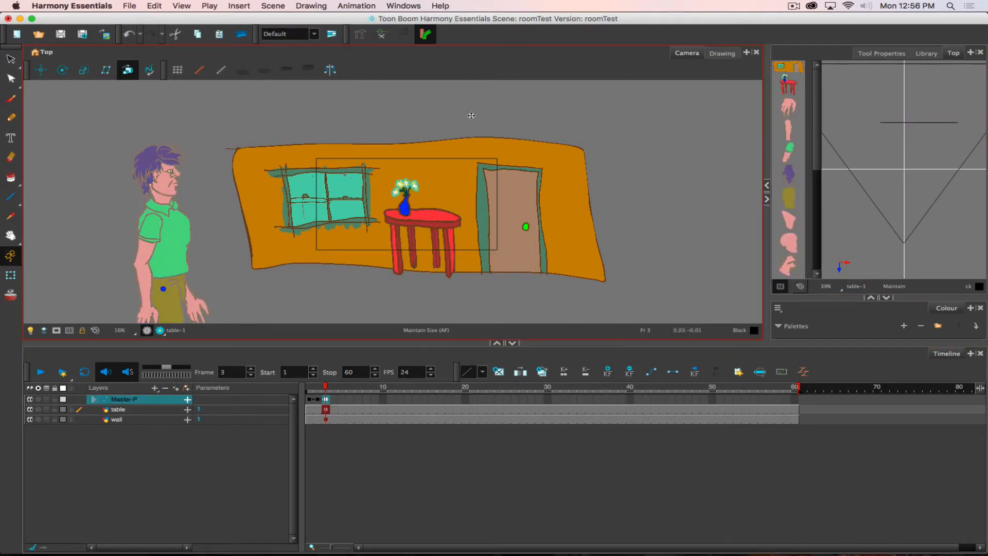
click(41, 70)
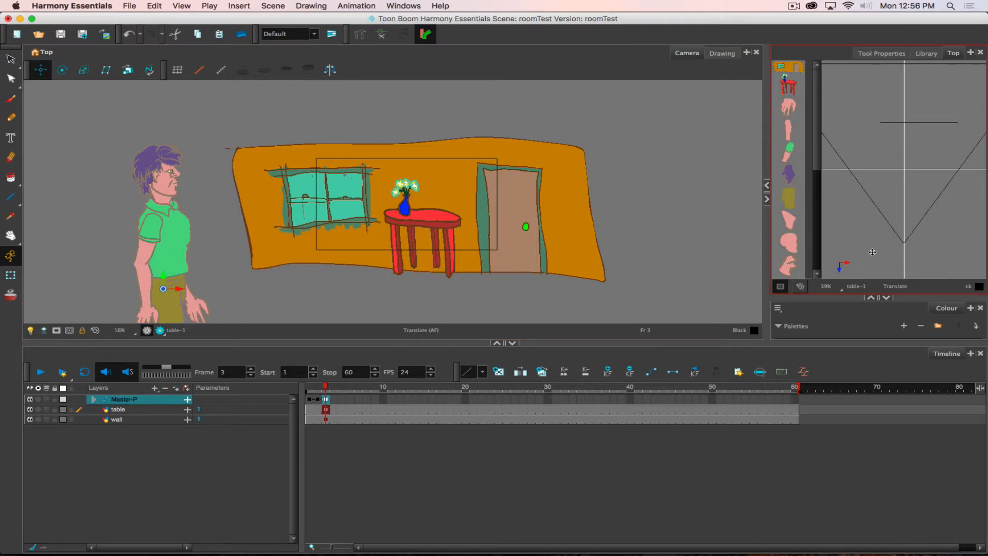
drag(872, 252, 971, 211)
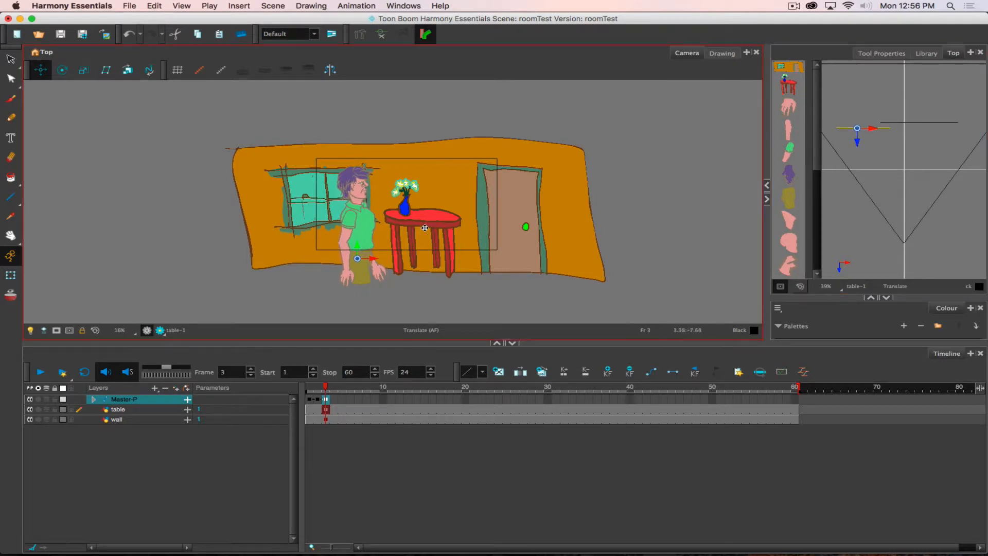
Step: Lower the table slightly in the Camera view with the Translate tool
click(119, 409)
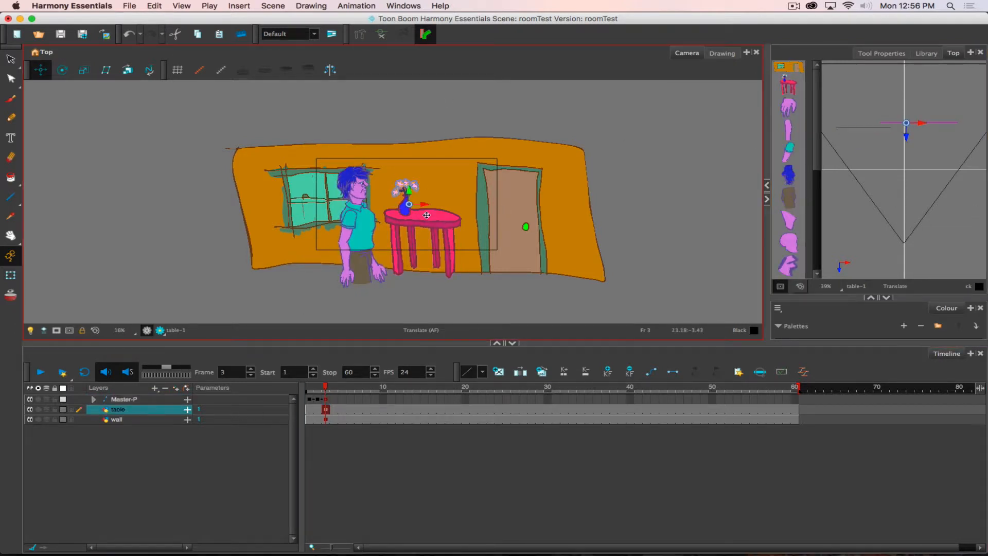
drag(424, 225, 423, 233)
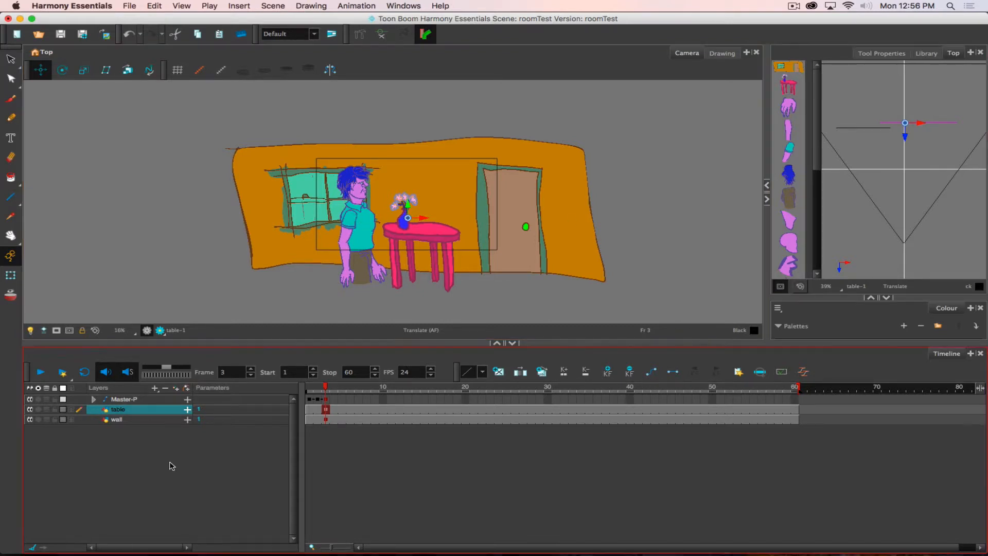
Step: Translate the Master-P character at frame 3 sideways in the Top view, away from the table to the window's outer edge
click(329, 400)
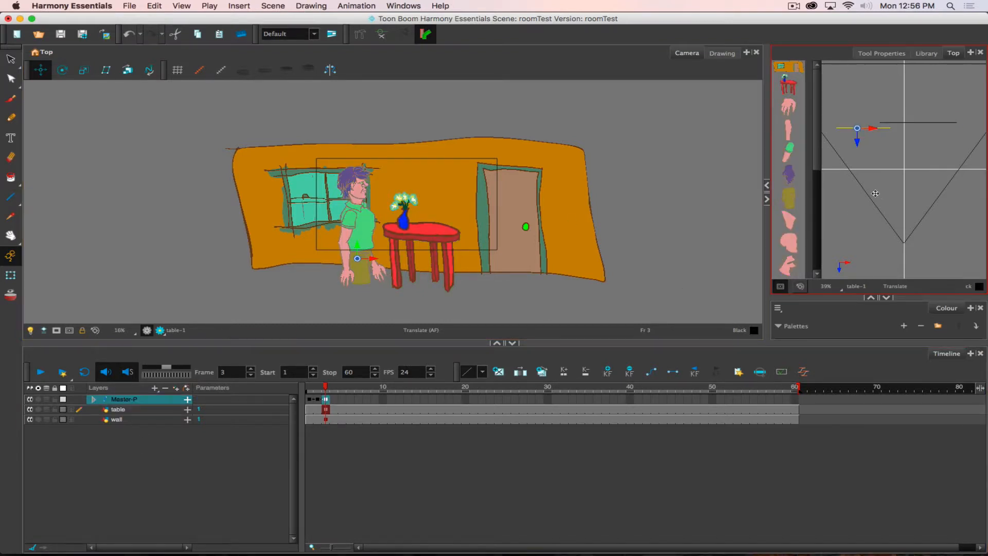
drag(868, 230, 808, 234)
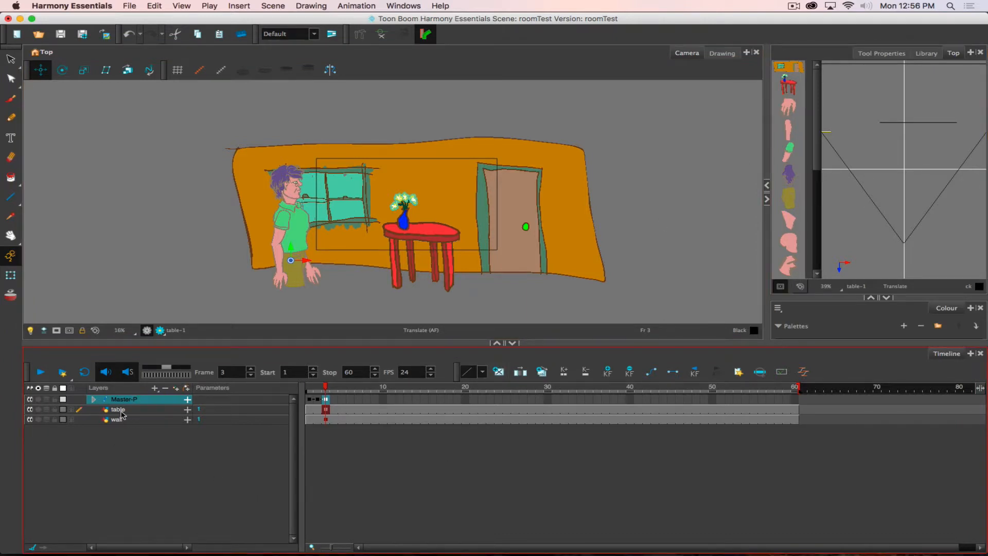
click(124, 437)
Step: Add a Camera layer with a parent peg to the scene, and collapse the peg in the layer list
click(155, 388)
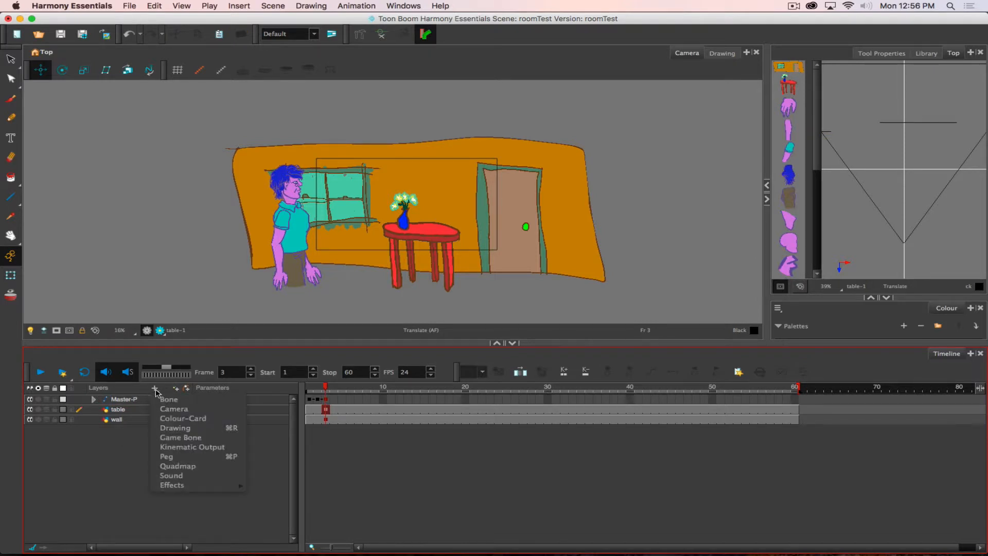
click(164, 410)
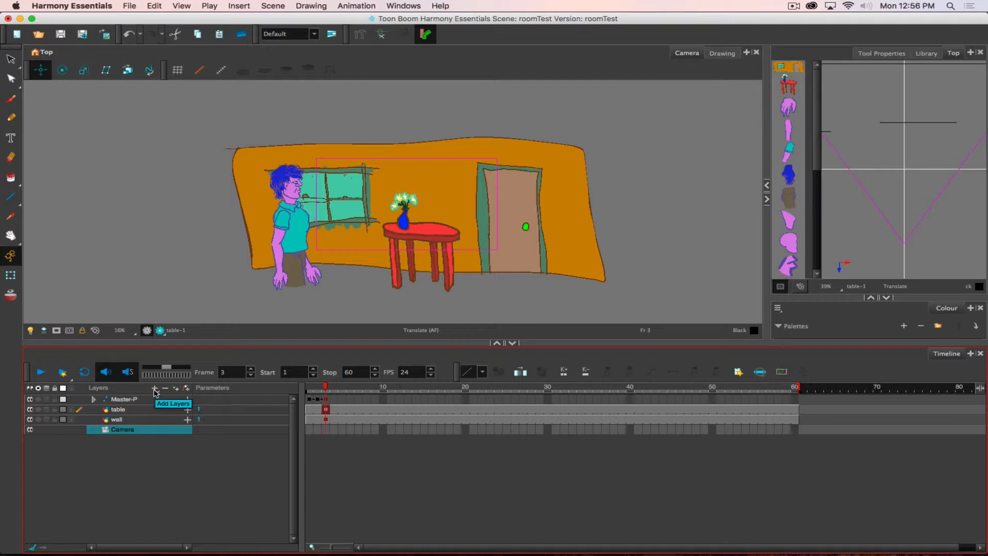
click(187, 390)
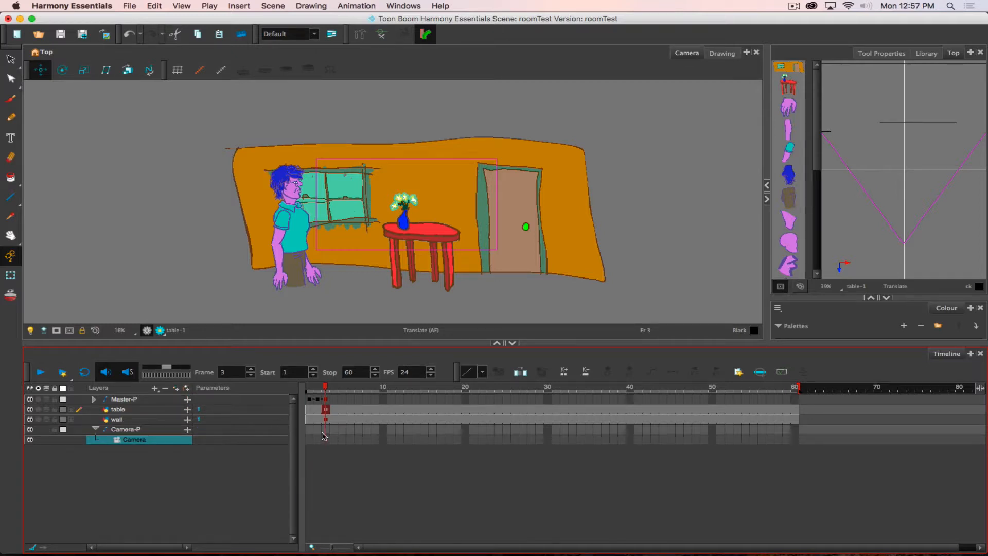
click(95, 429)
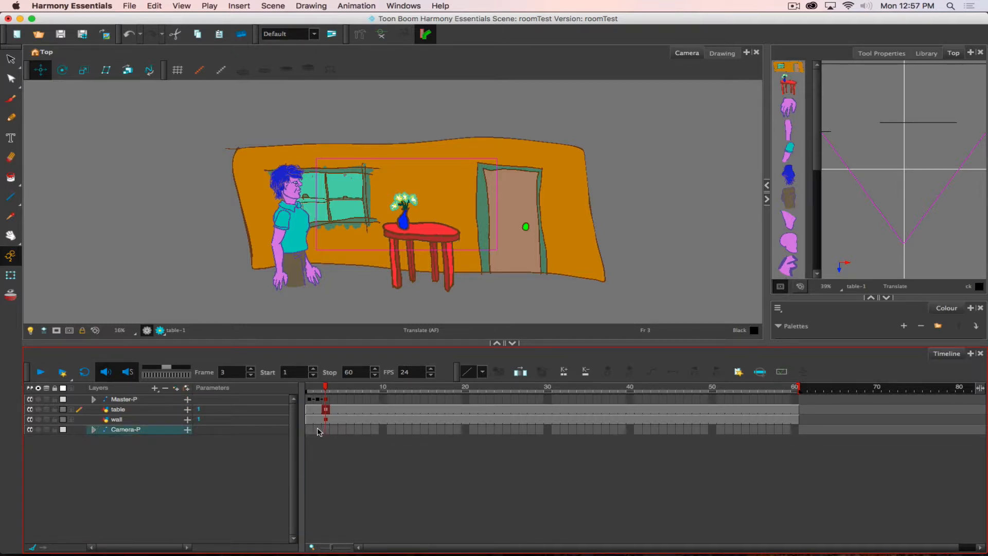
Step: Keyframe the Camera-P peg at frame 1, translate the camera sideways toward the character at frame 3, and scrub through the move
click(325, 431)
click(310, 431)
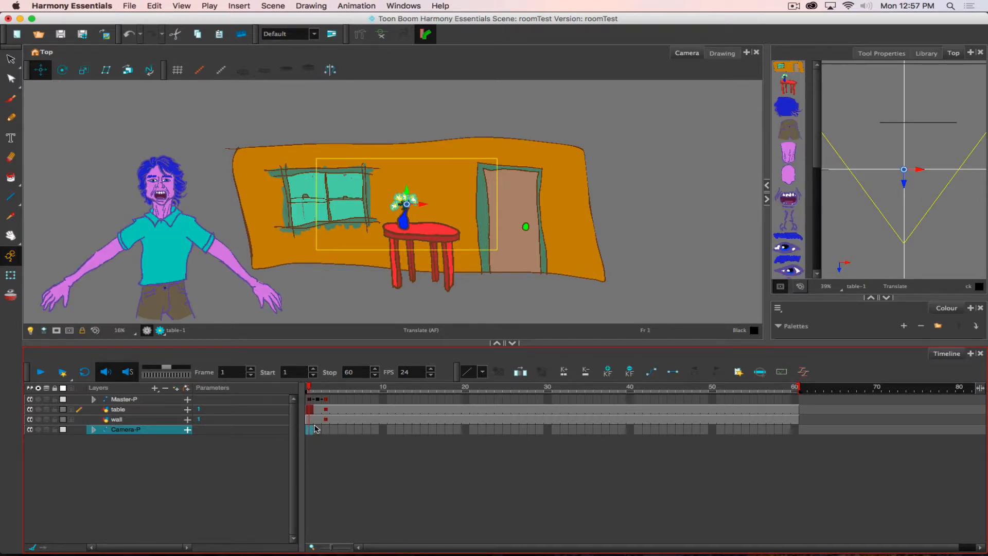
key(F6)
click(325, 431)
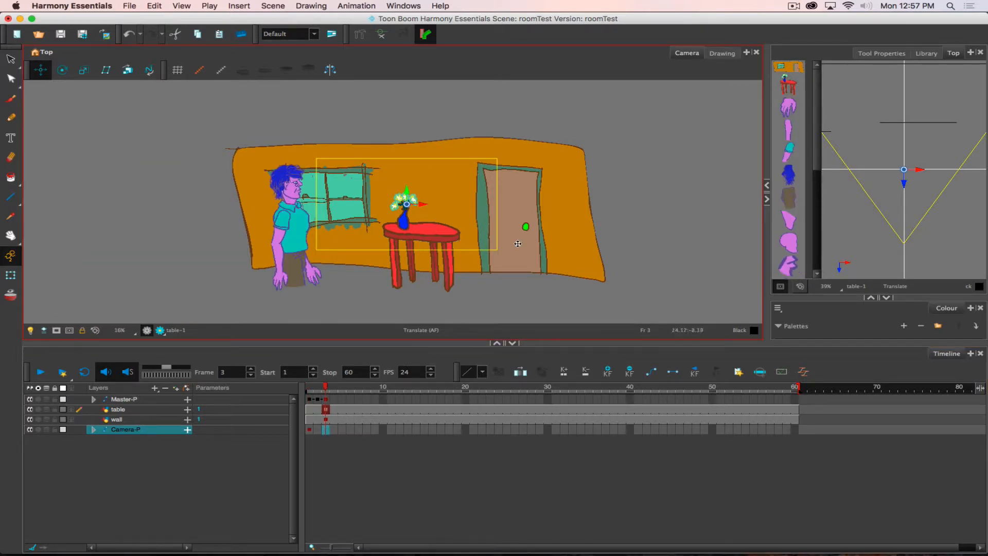
drag(488, 243, 425, 237)
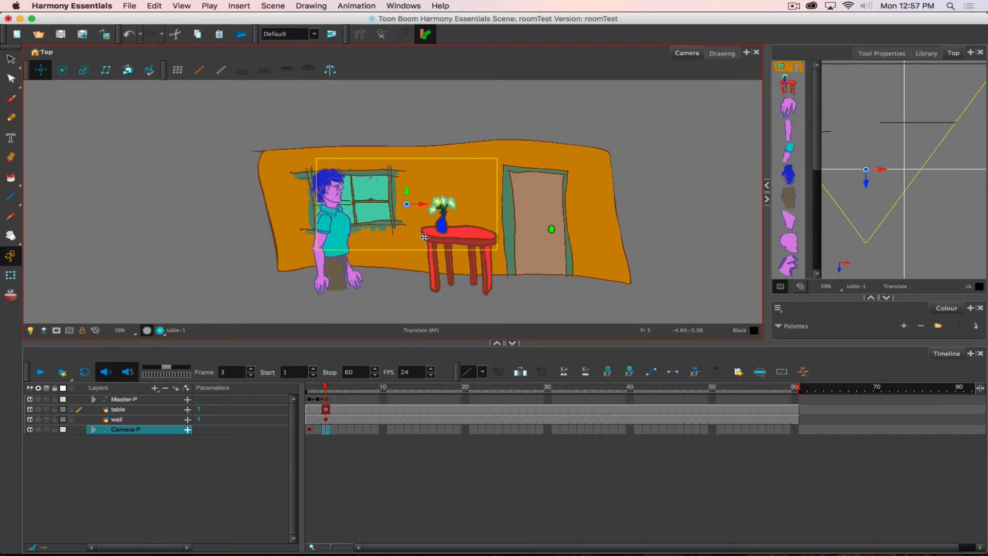
click(327, 392)
drag(325, 389, 383, 390)
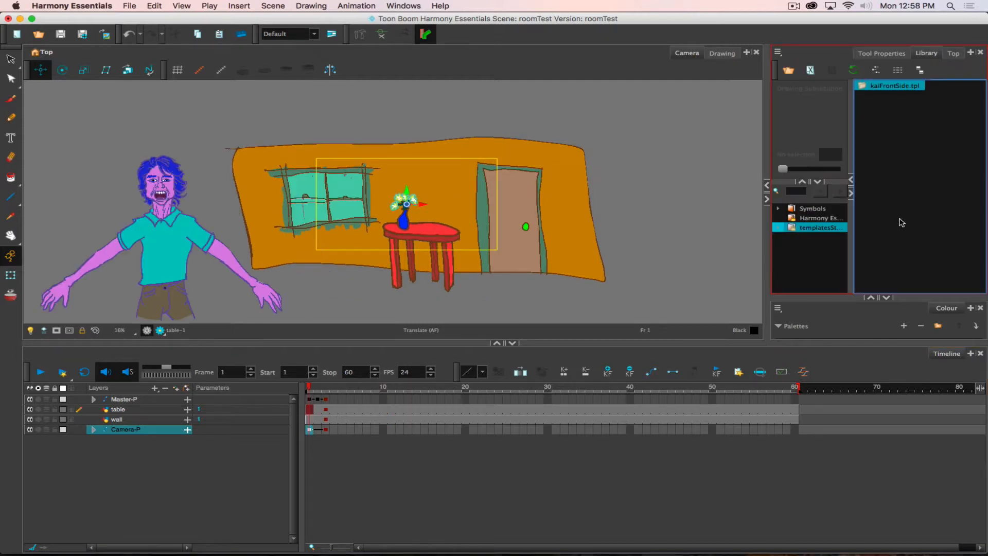
Step: Rename the Master-P layer to Kai-P
click(803, 230)
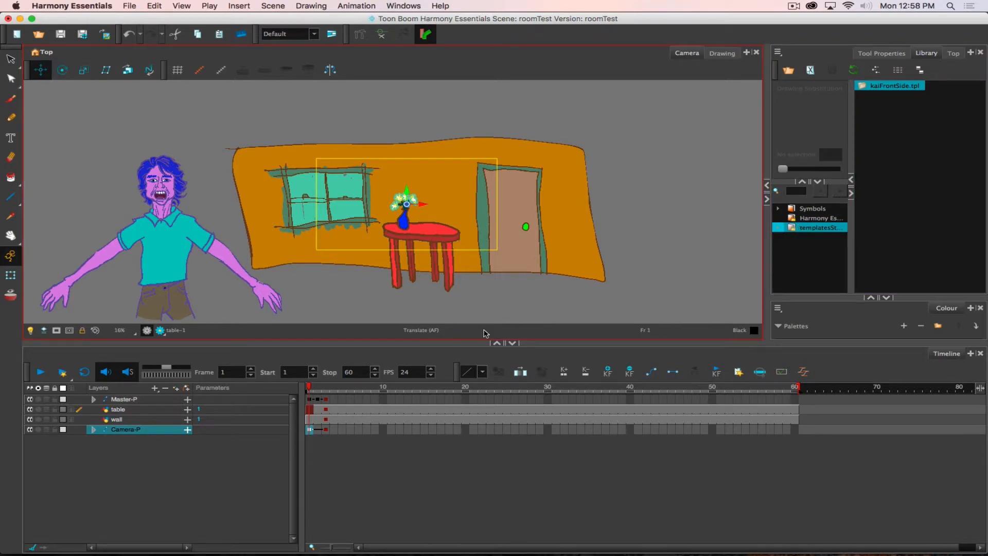
click(132, 401)
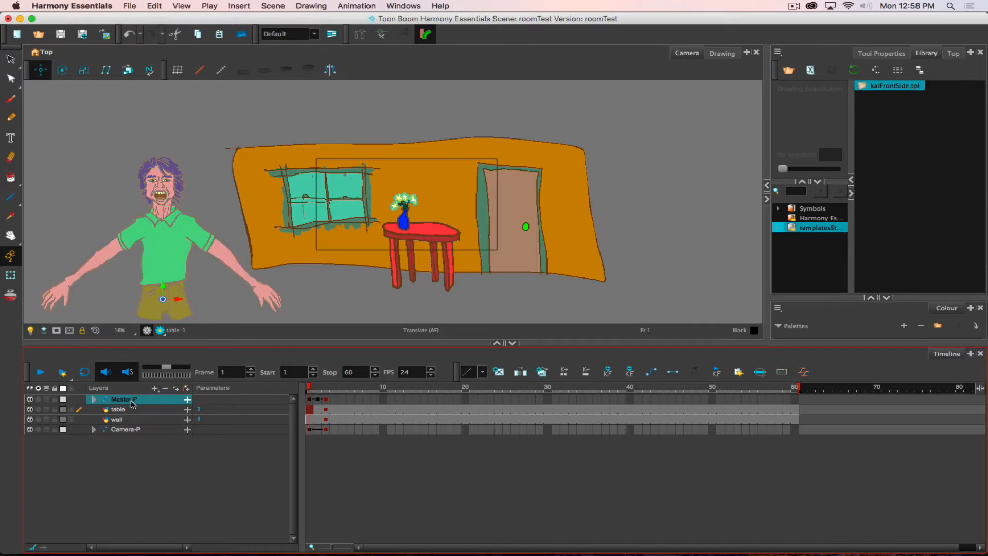
double_click(127, 402)
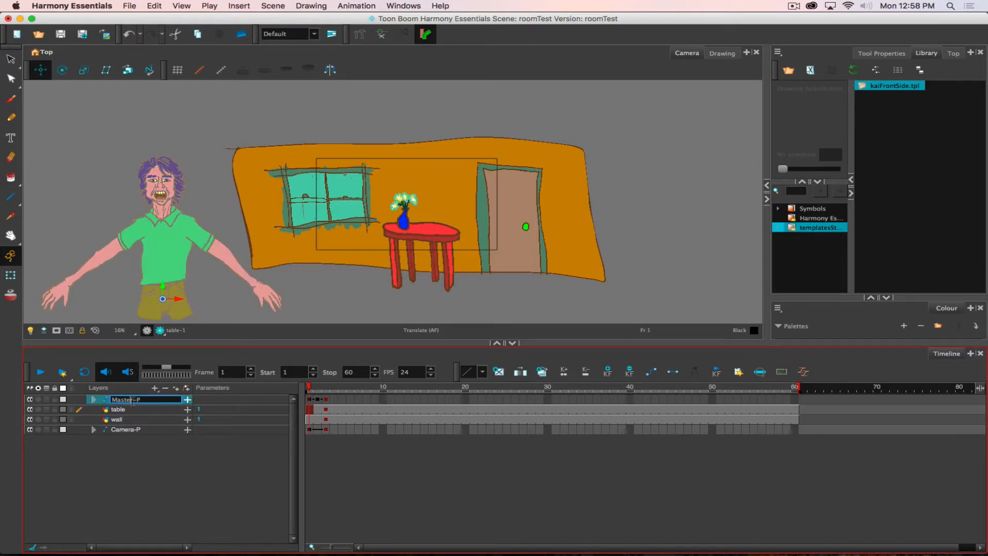
mouse_move(111, 399)
mouse_down()
mouse_move(144, 400)
mouse_move(109, 399)
mouse_up()
click(132, 400)
key(BackSpace)
text(Kai)
key(Return)
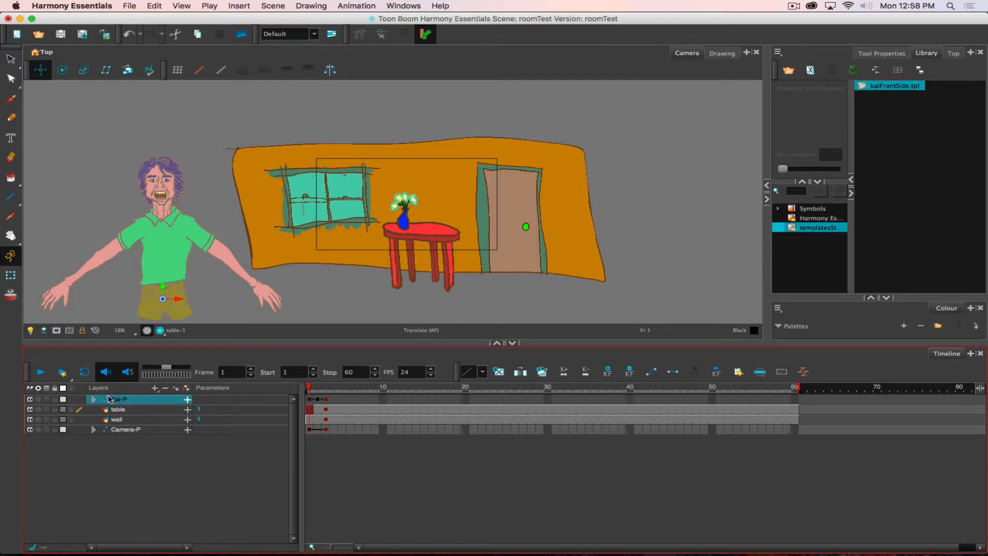
Step: Place a second character in the scene from the kaiFrontSide.tpl library template
click(930, 126)
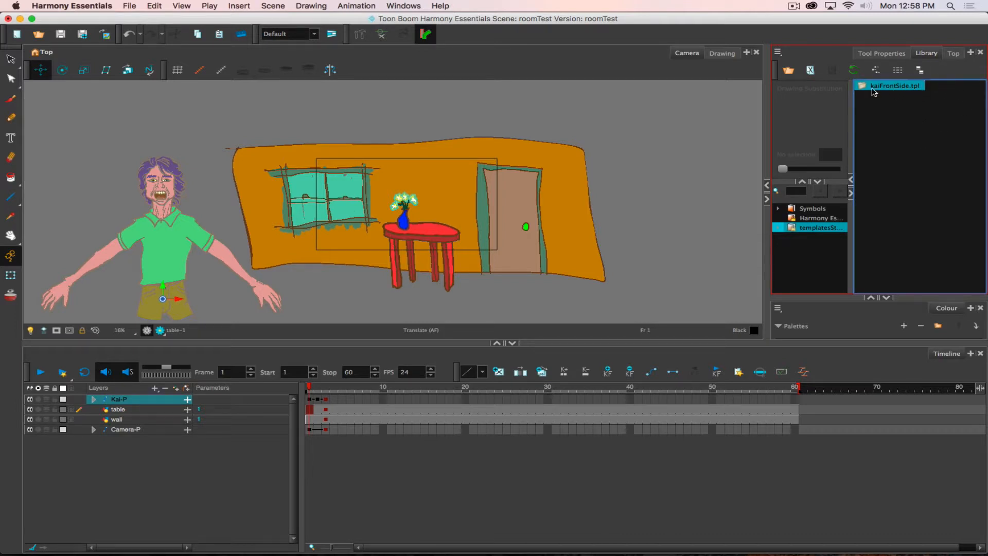
mouse_move(873, 89)
mouse_down()
mouse_move(434, 198)
mouse_move(457, 198)
mouse_up()
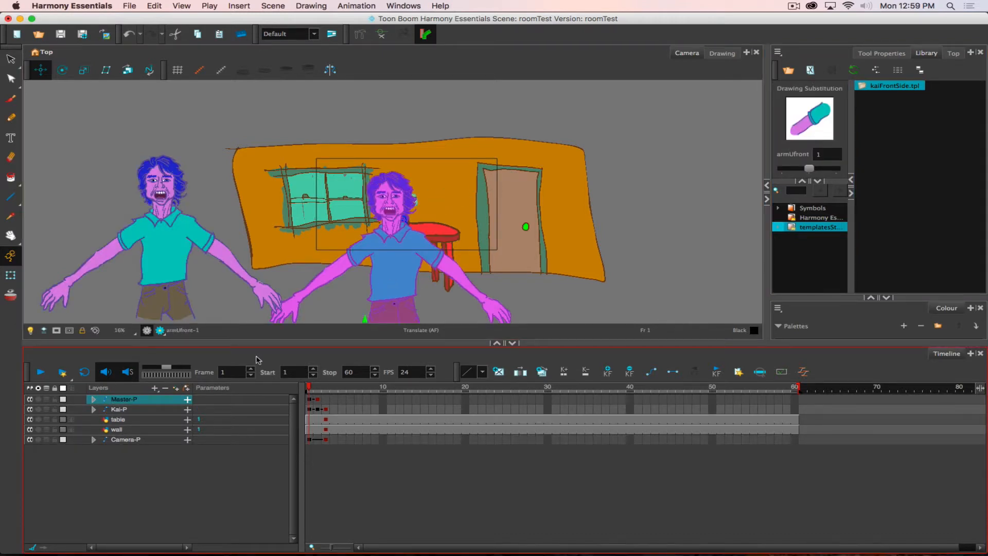
Step: Try translating the newly placed Master-P character, first as a whole layer and again with its frame 1 keyframe selected, undoing both moves
drag(393, 272, 428, 264)
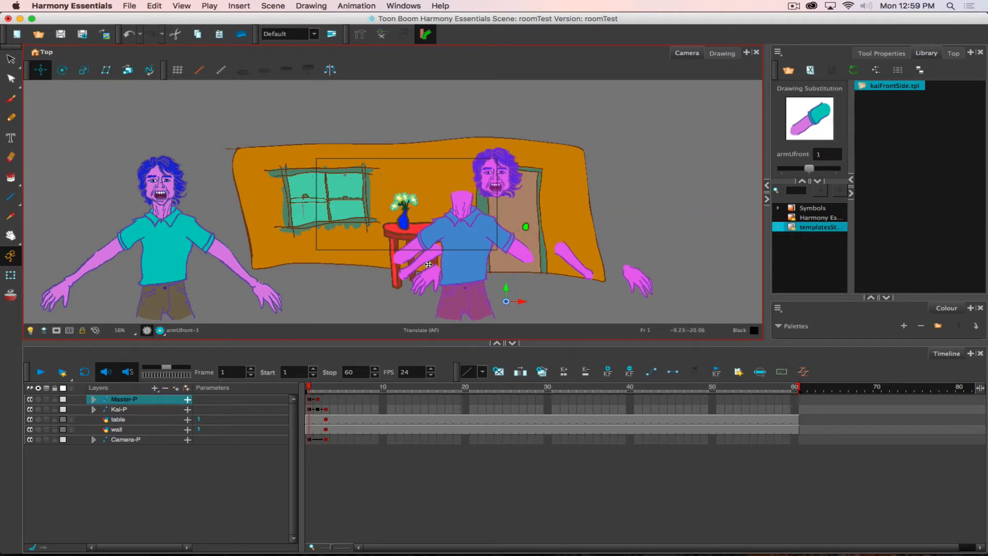
key(super+z)
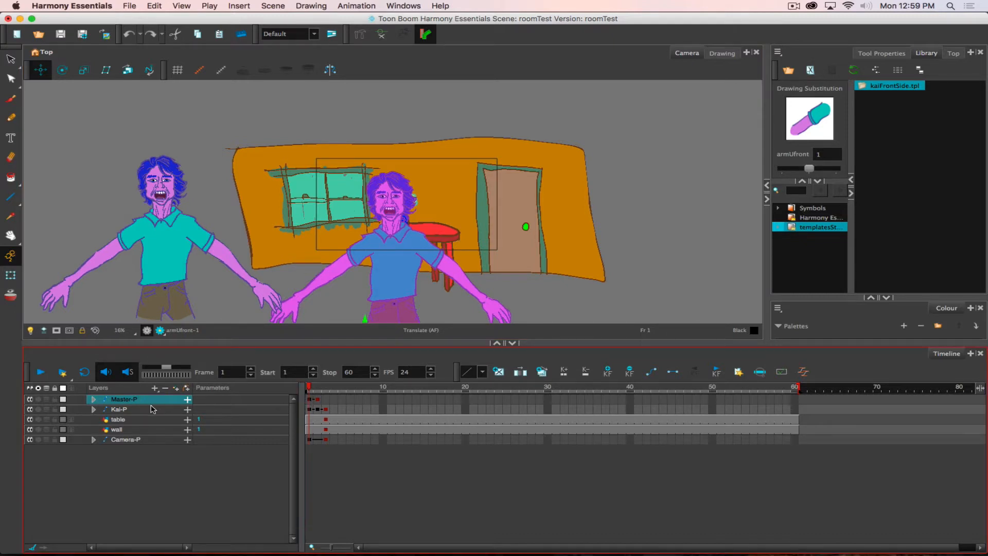
click(310, 399)
drag(392, 269, 418, 241)
key(super+z)
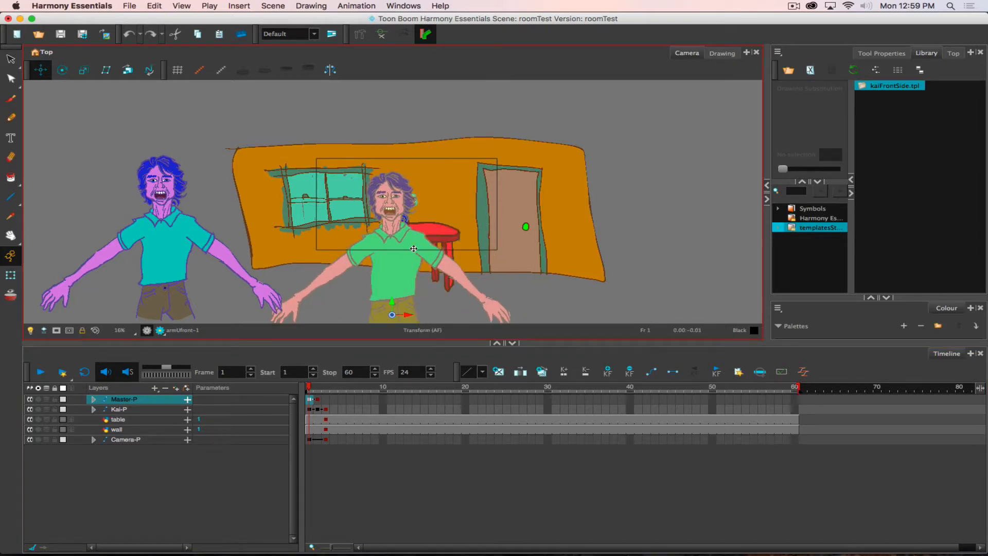
Step: Rename the new character's Master-P layer to vickers-P
click(292, 409)
double_click(125, 399)
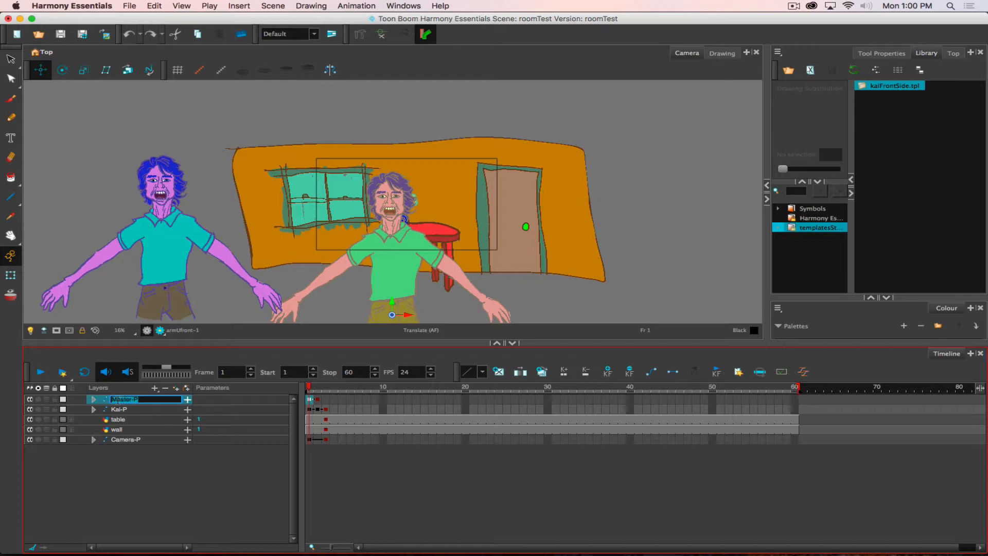
click(115, 399)
drag(132, 399, 94, 397)
text(vickers)
key(Return)
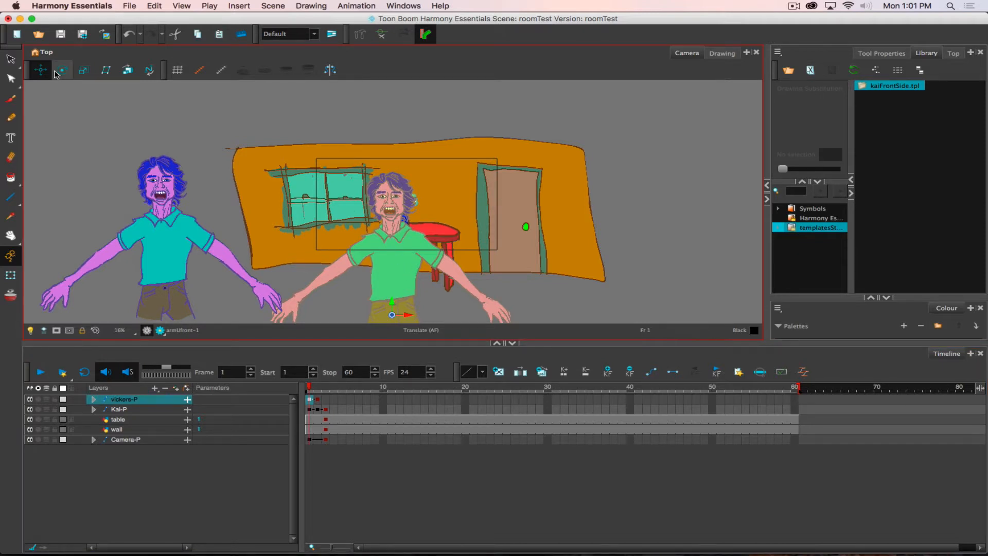
Step: Activate the Paint tool, enlarge the Colour view, and look through the roomTest palette's swatches
click(10, 178)
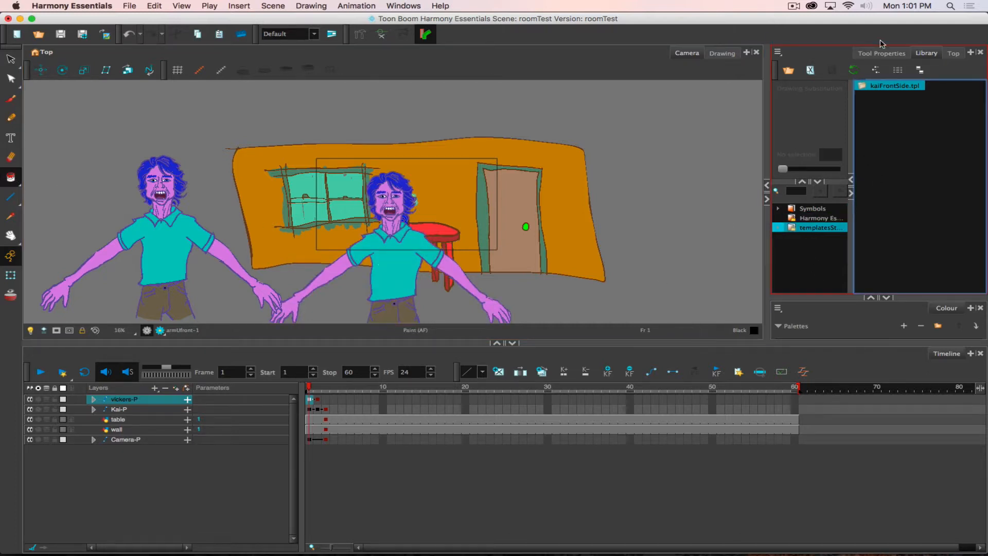
click(871, 298)
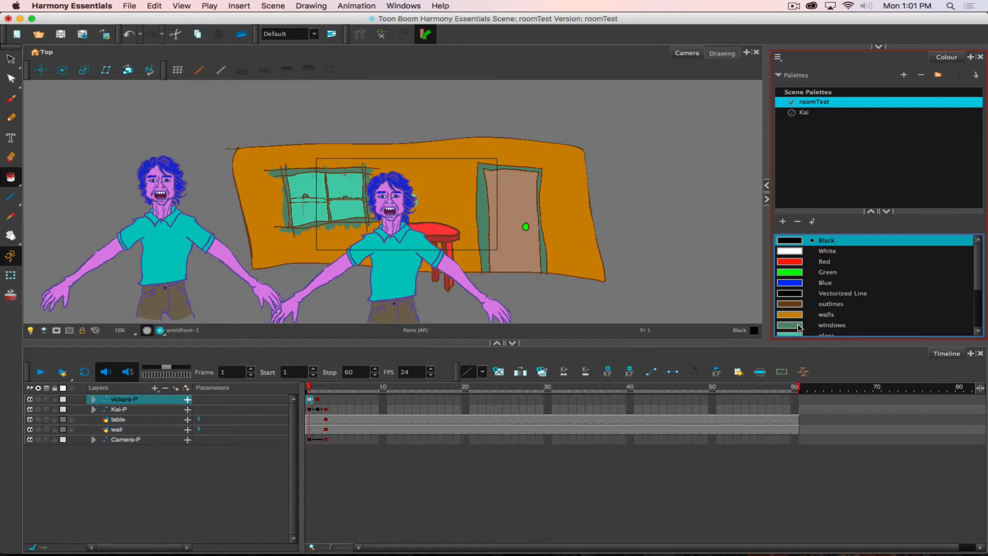
scroll(798, 328, down, 1)
scroll(798, 328, down, 1)
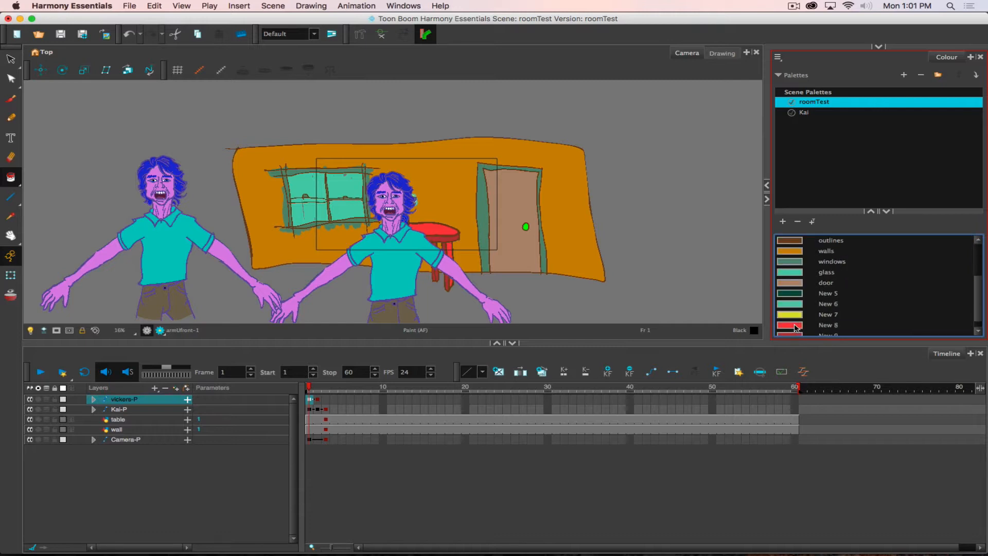
scroll(796, 328, up, 2)
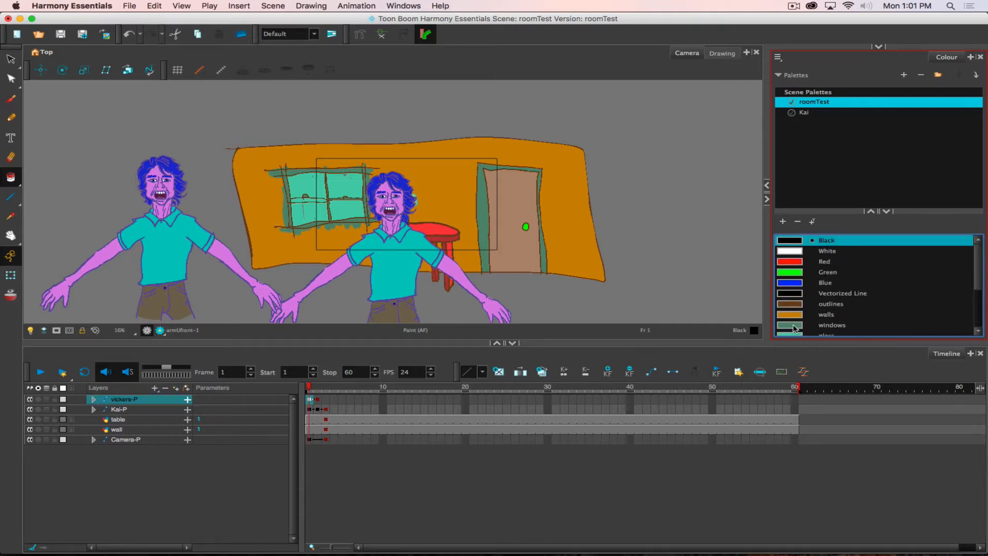
Step: Change the Kai palette's skin swatch to yellow (R 219, G 234, B 84), and close the Colour Picker
click(812, 113)
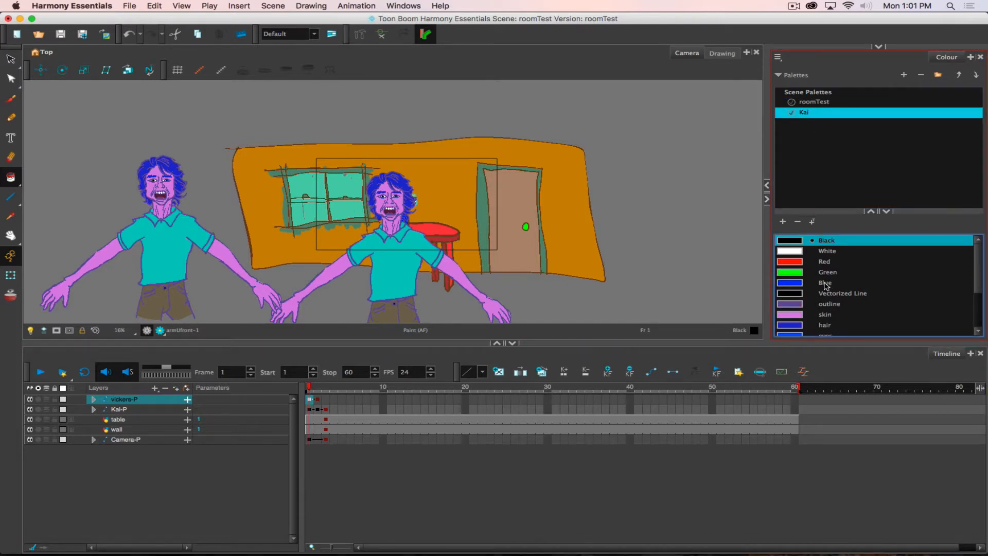
scroll(826, 286, down, 2)
scroll(825, 286, up, 2)
scroll(823, 288, down, 1)
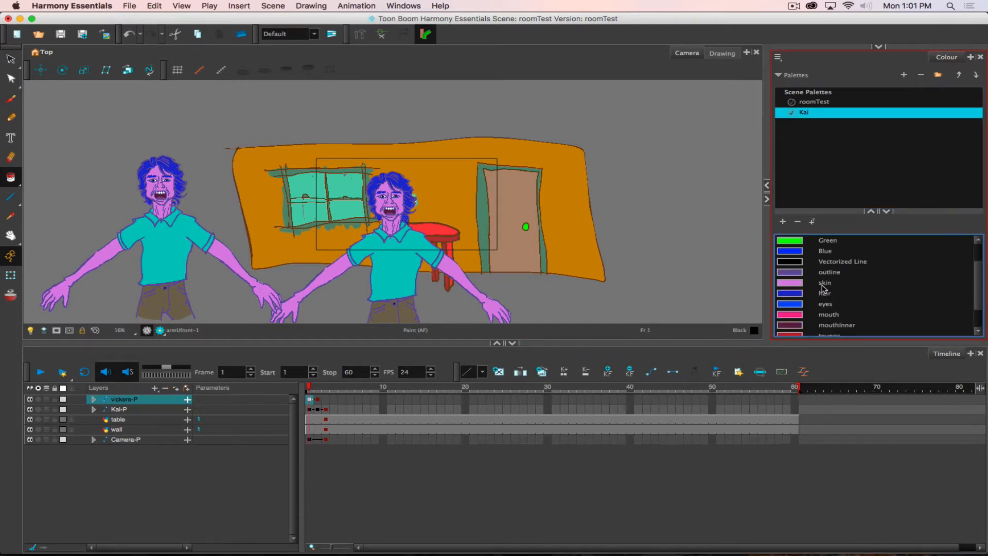
double_click(795, 286)
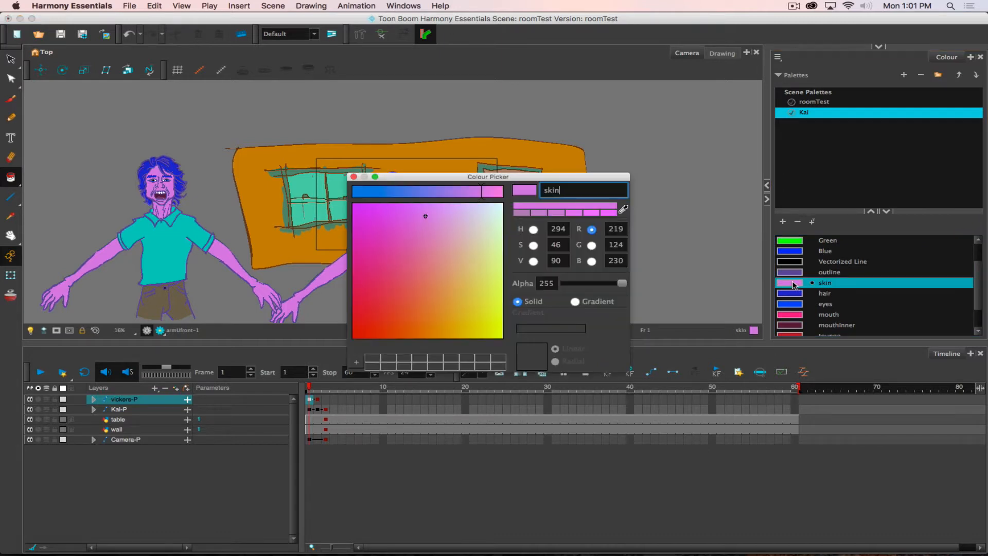
click(489, 293)
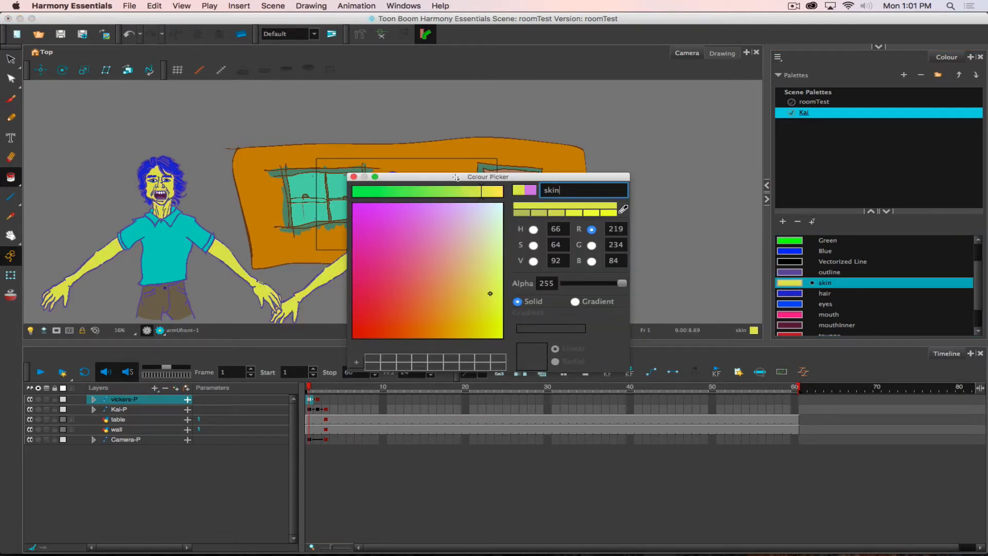
drag(456, 178, 542, 101)
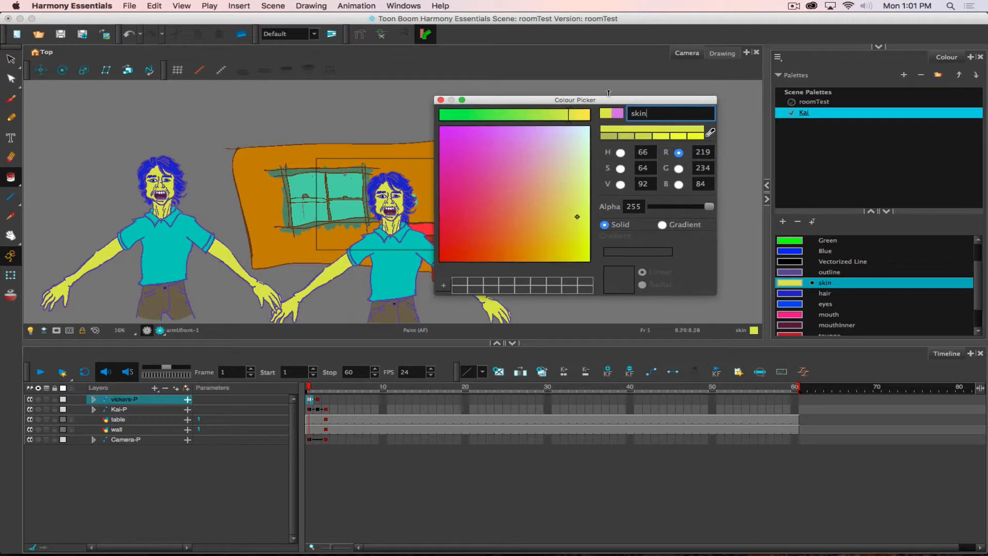
click(440, 100)
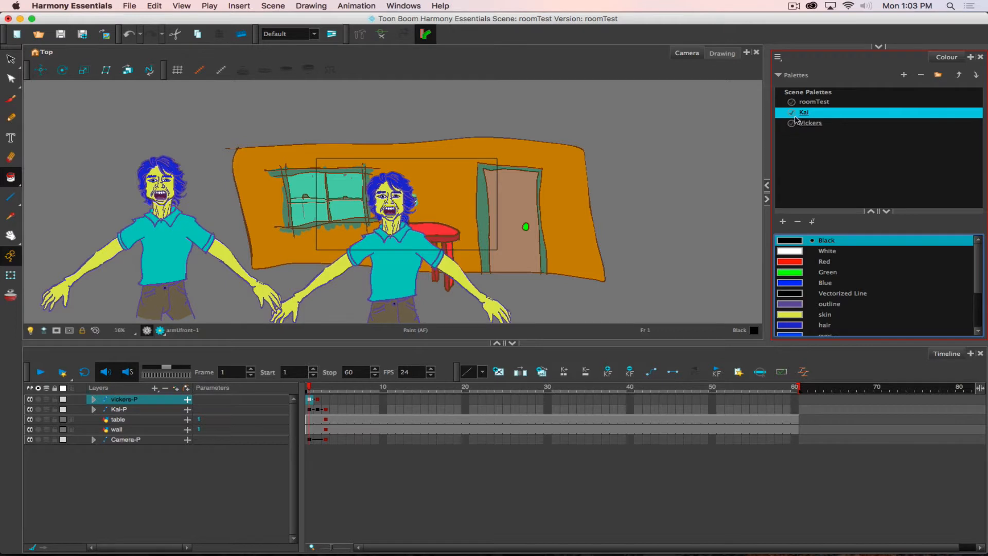
Step: Clone the Kai palette under the suggested name, and select the cloned palette
right_click(796, 114)
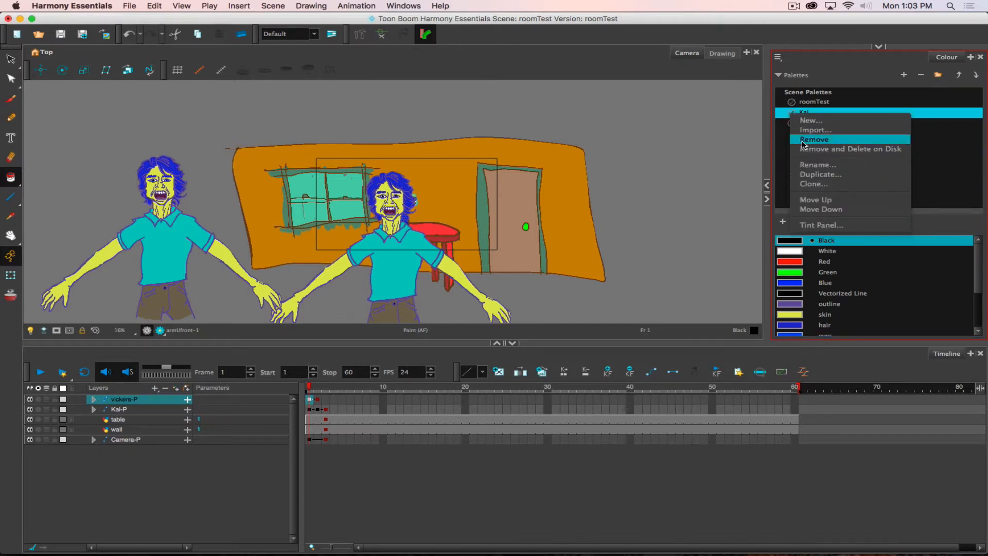
click(815, 186)
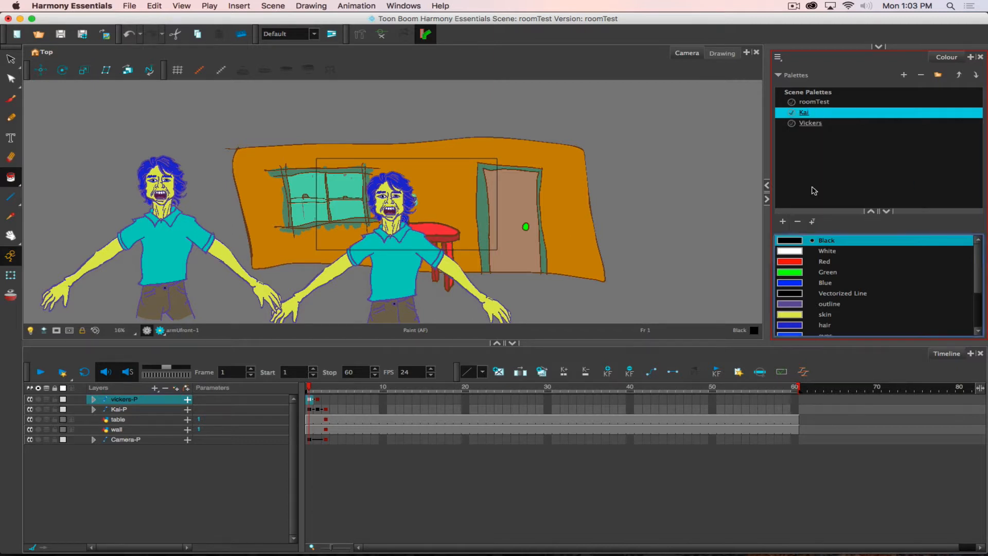
click(549, 290)
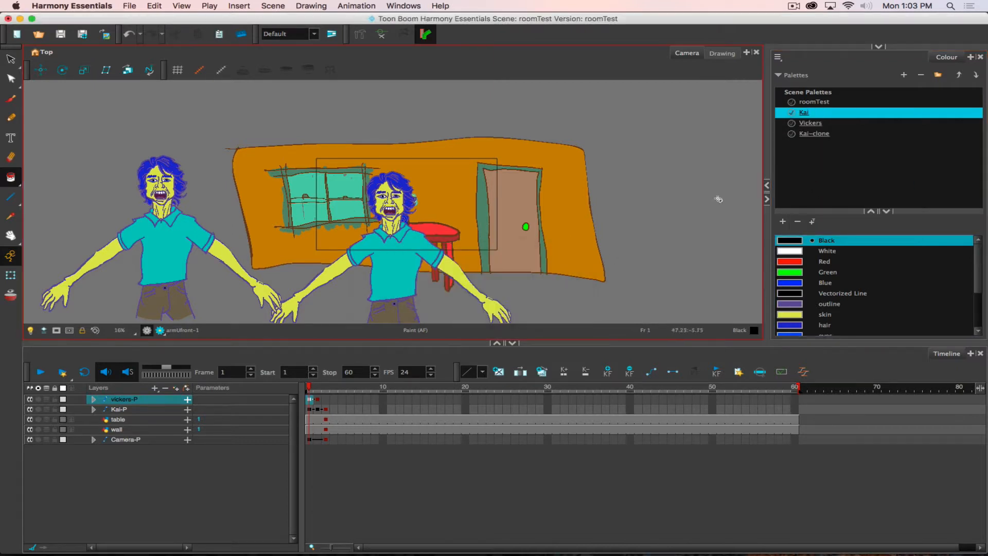
click(793, 134)
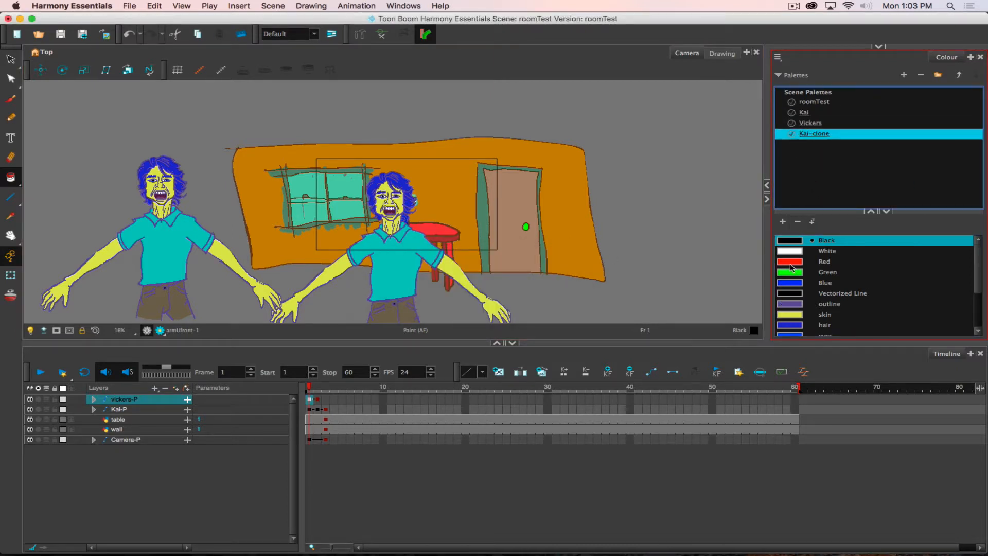
Step: Change the Kai-clone palette's skin swatch to green (R 70, G 237, B 123), and close the Colour Picker
click(791, 318)
double_click(803, 315)
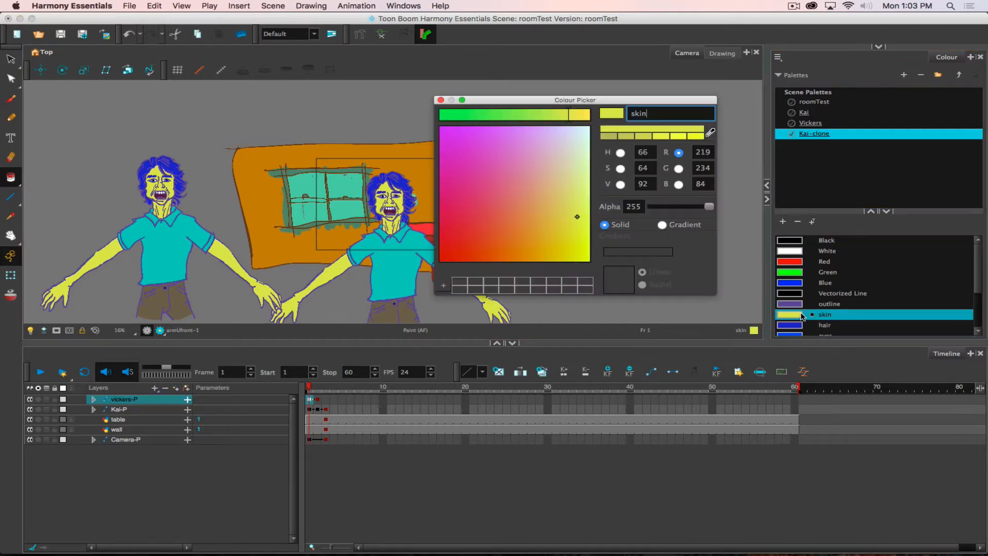
mouse_move(524, 176)
mouse_down()
mouse_move(524, 224)
mouse_move(561, 202)
mouse_move(498, 186)
mouse_move(439, 148)
mouse_move(462, 166)
mouse_move(478, 162)
mouse_up()
click(487, 115)
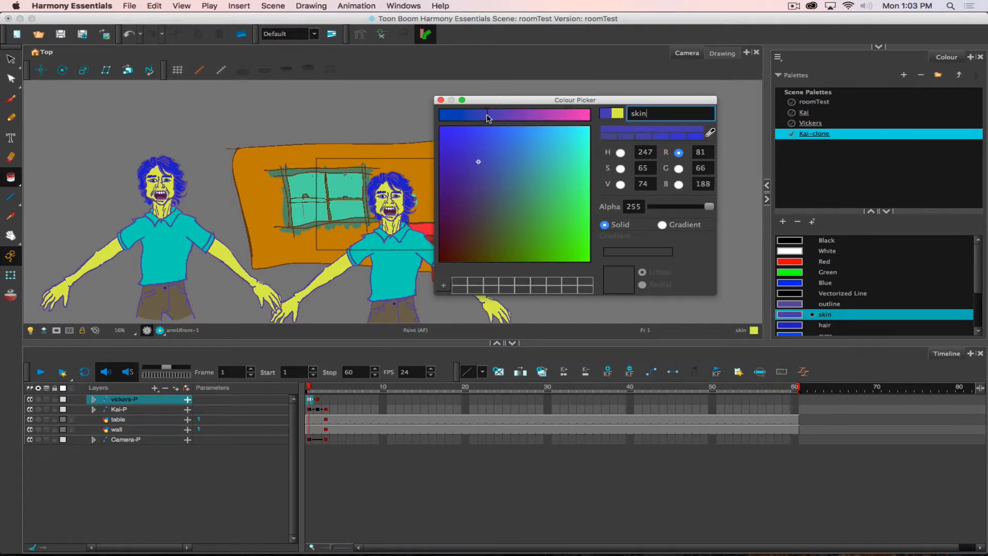
drag(487, 115, 481, 115)
mouse_move(484, 163)
mouse_down()
mouse_move(566, 174)
mouse_move(578, 196)
mouse_up()
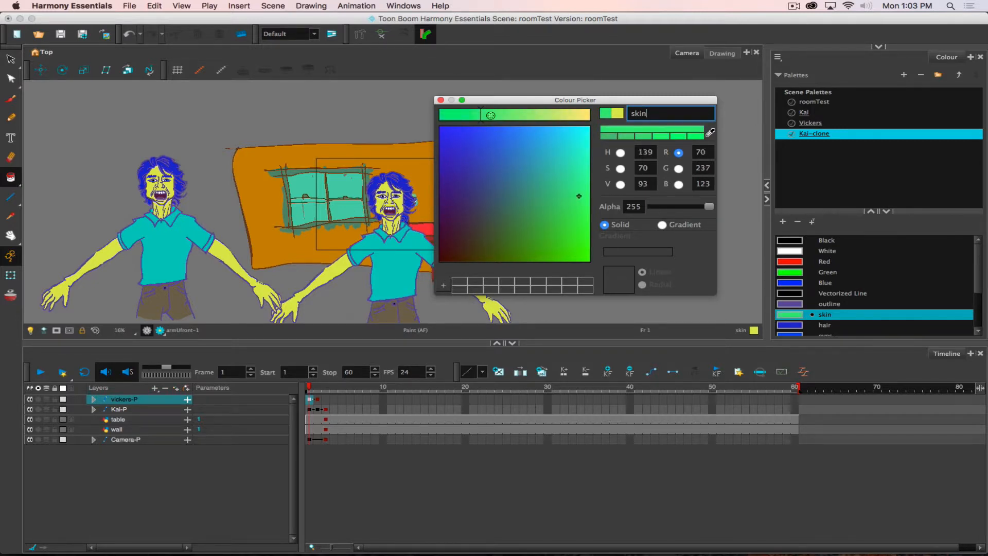
click(441, 101)
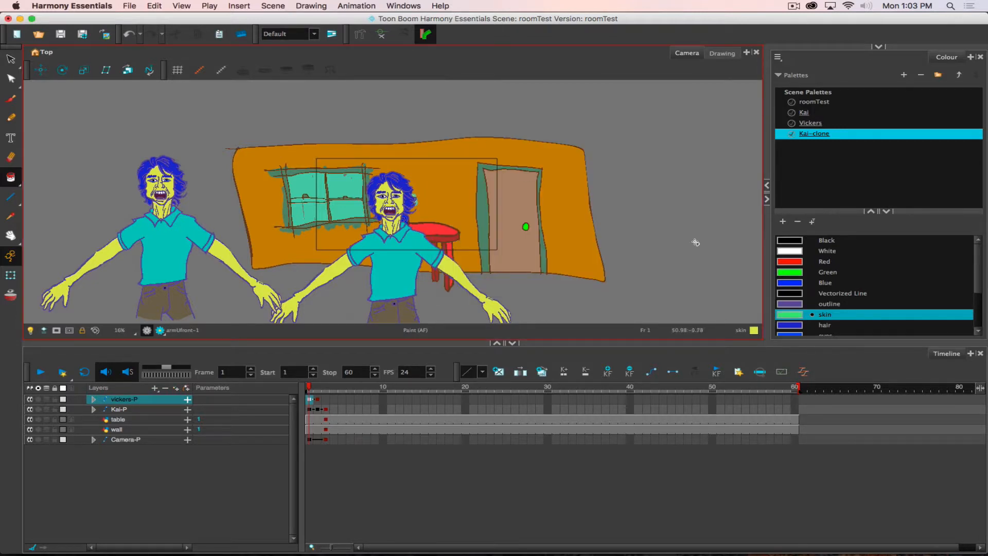
Step: Move the Kai-clone palette up one place in the scene palettes, above the Vickers palette
click(785, 197)
click(849, 124)
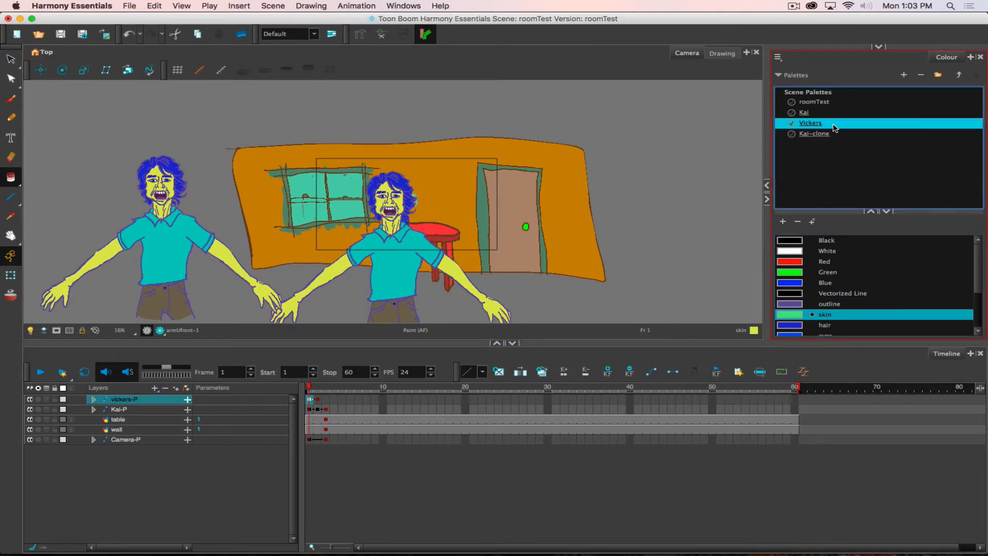
click(829, 114)
click(828, 134)
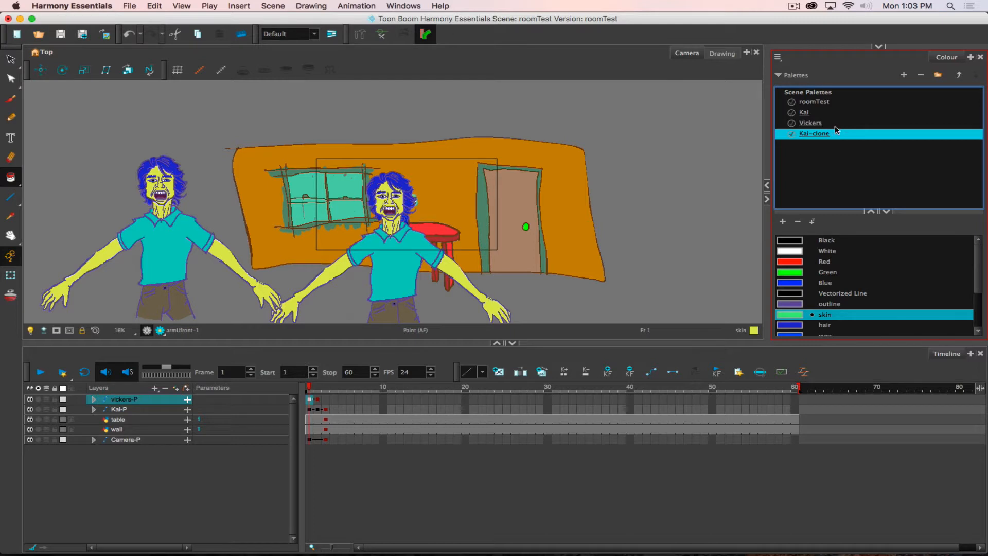
right_click(836, 137)
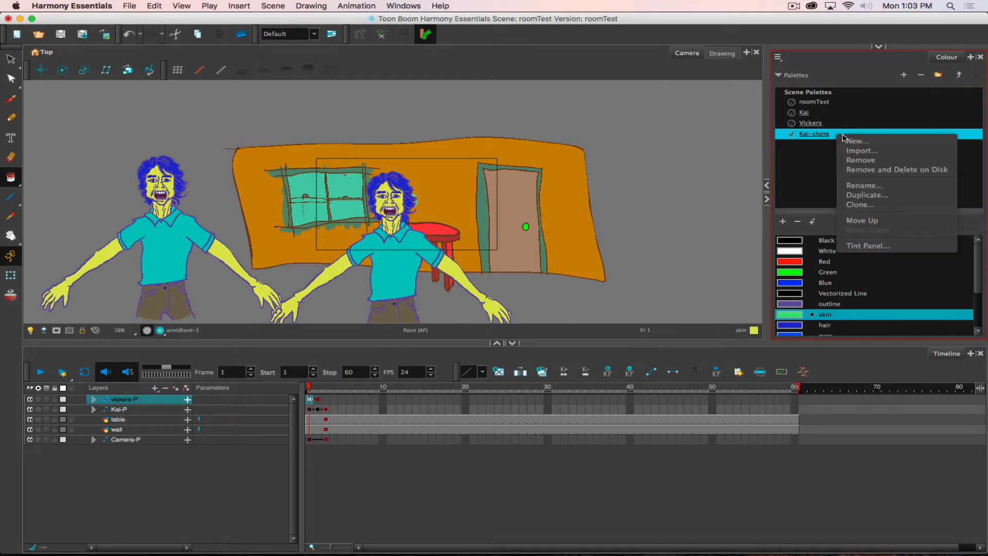
click(818, 178)
right_click(850, 135)
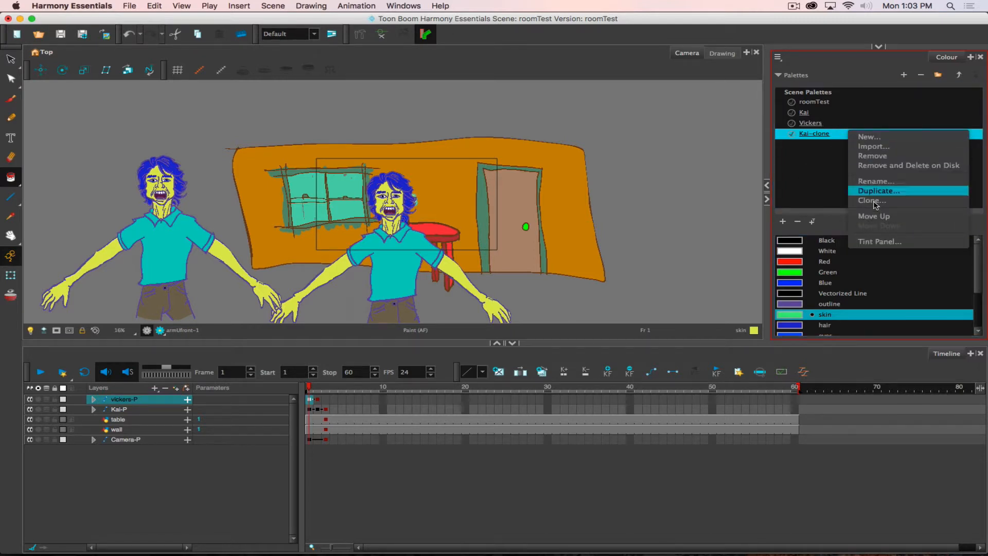
click(878, 219)
Step: Move the Kai-clone palette above the Kai palette to preview its skin colour on the characters, and return it below Kai
right_click(845, 126)
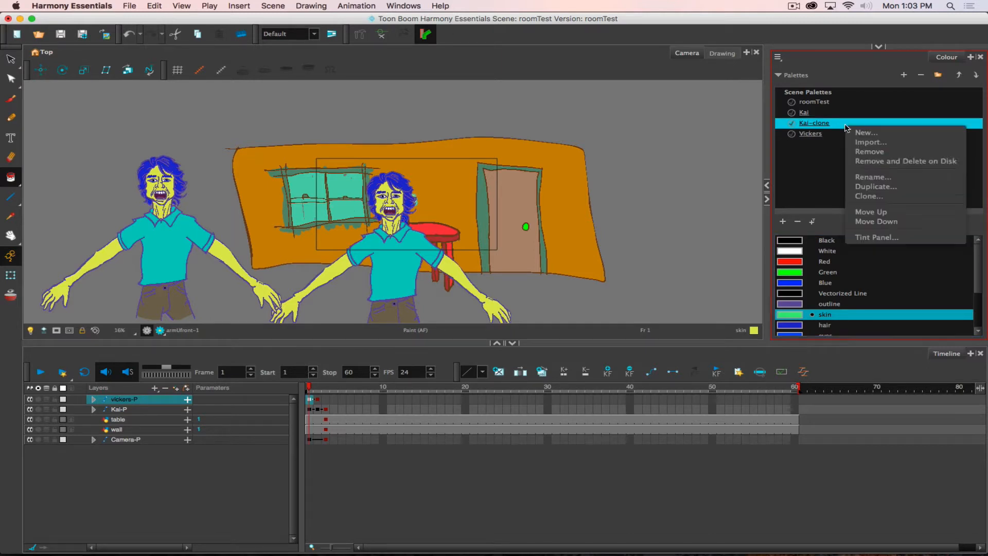
click(877, 213)
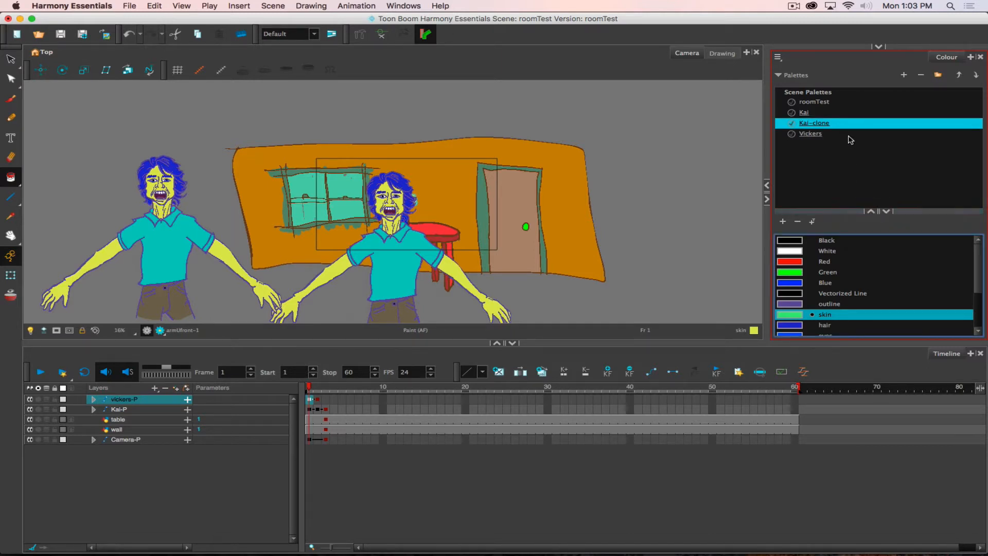
right_click(826, 125)
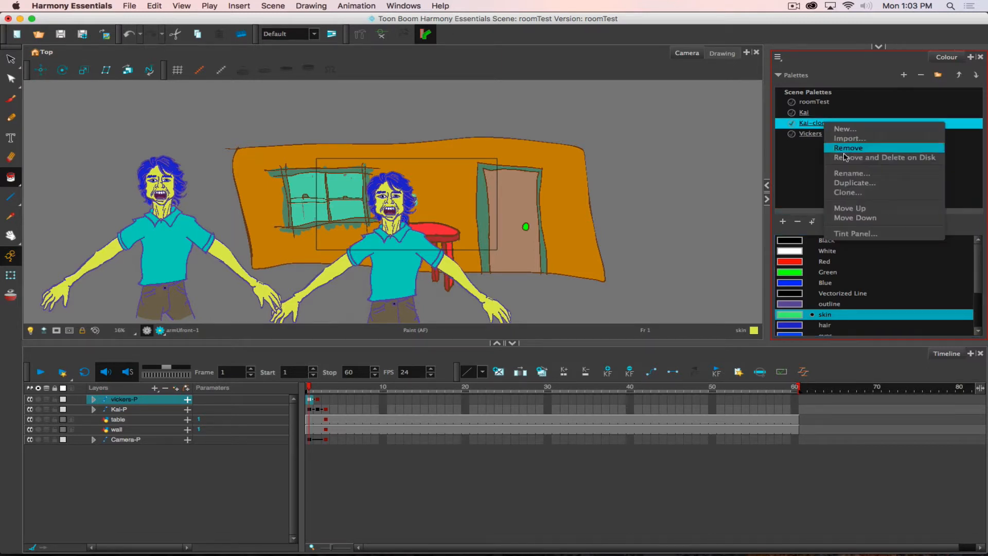
click(859, 208)
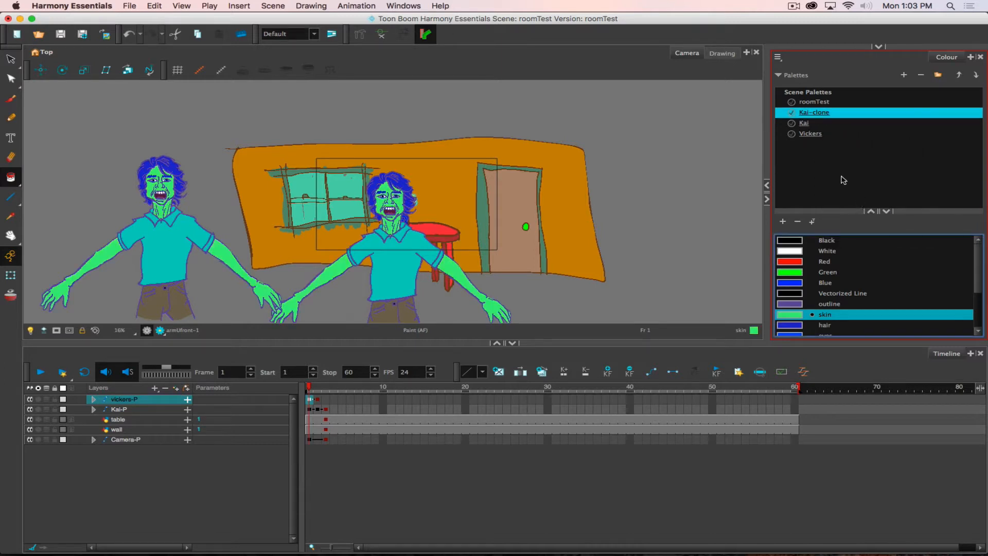
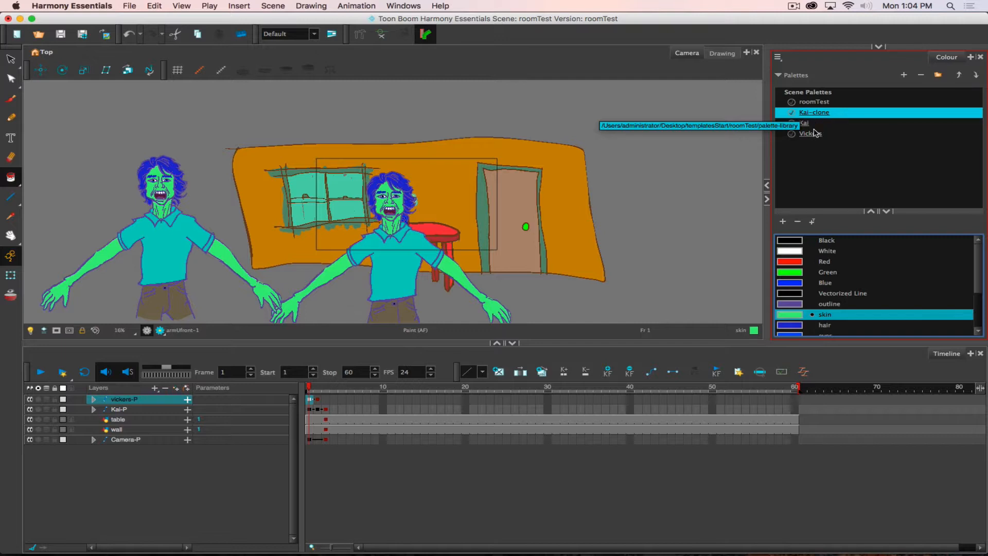
right_click(850, 115)
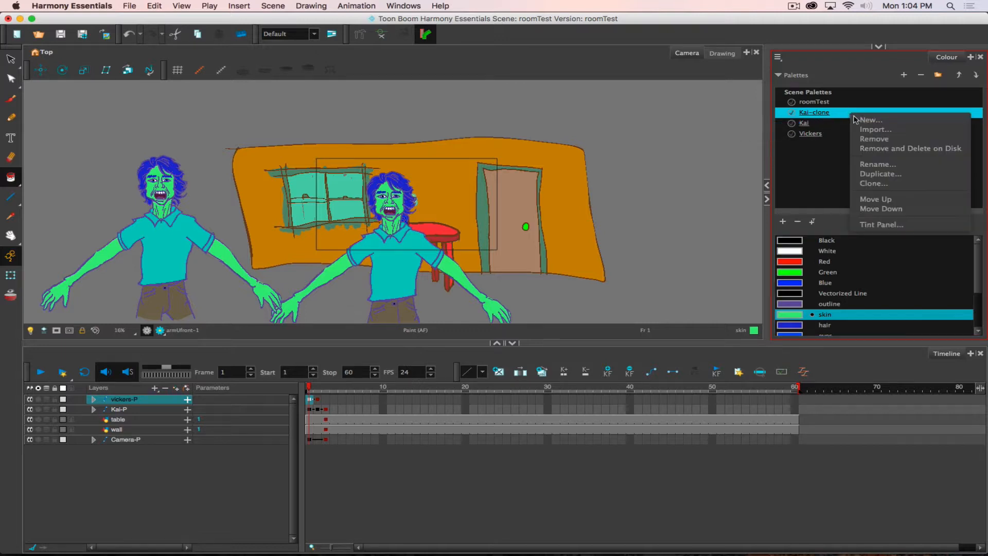
click(877, 209)
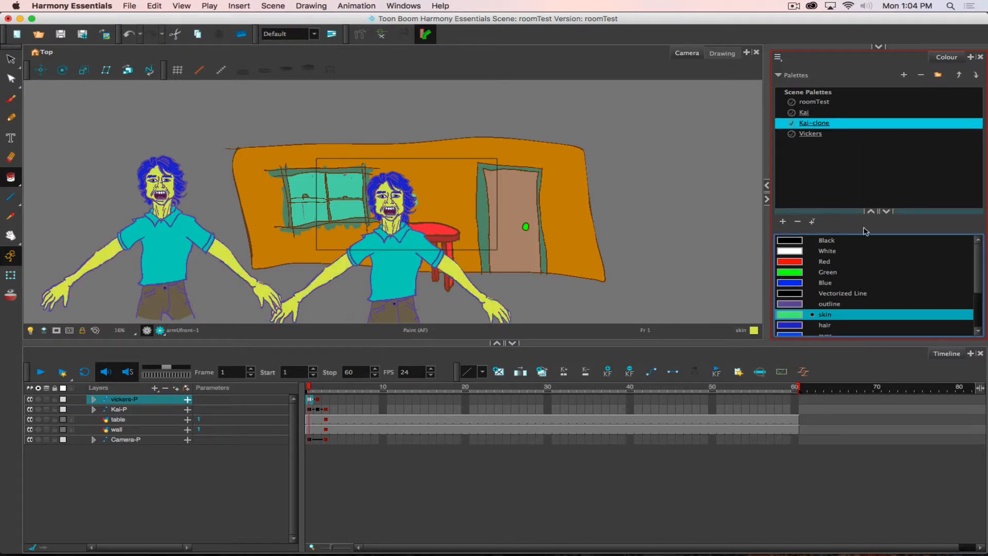
Step: Look through the Vickers palette's swatches and select its skin swatch for painting
click(813, 137)
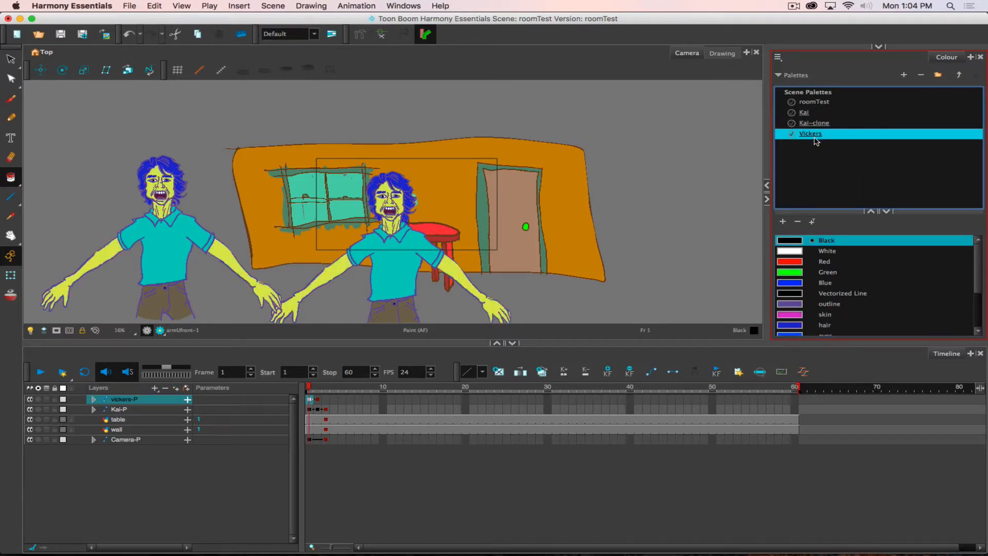
scroll(814, 291, down, 1)
scroll(814, 291, down, 1)
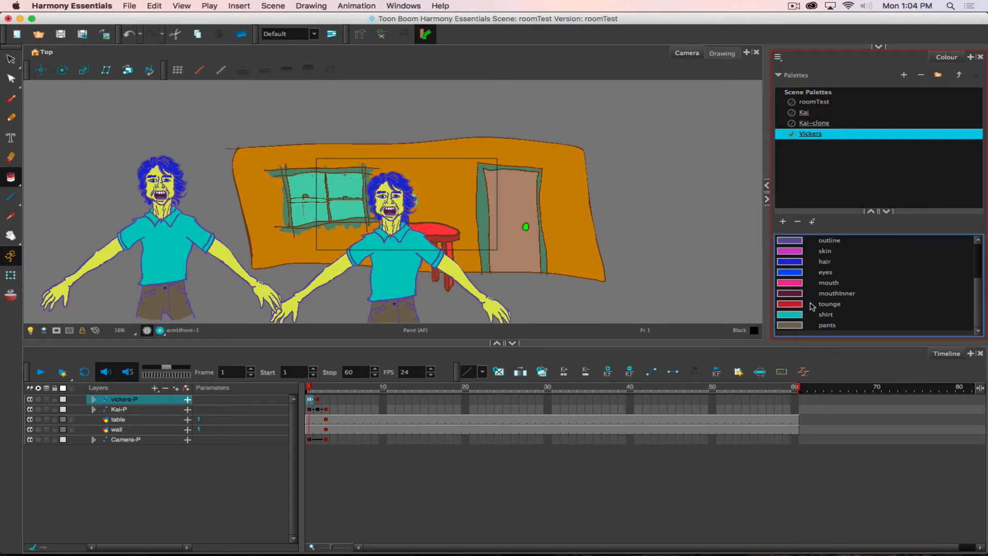
scroll(812, 306, up, 1)
click(793, 284)
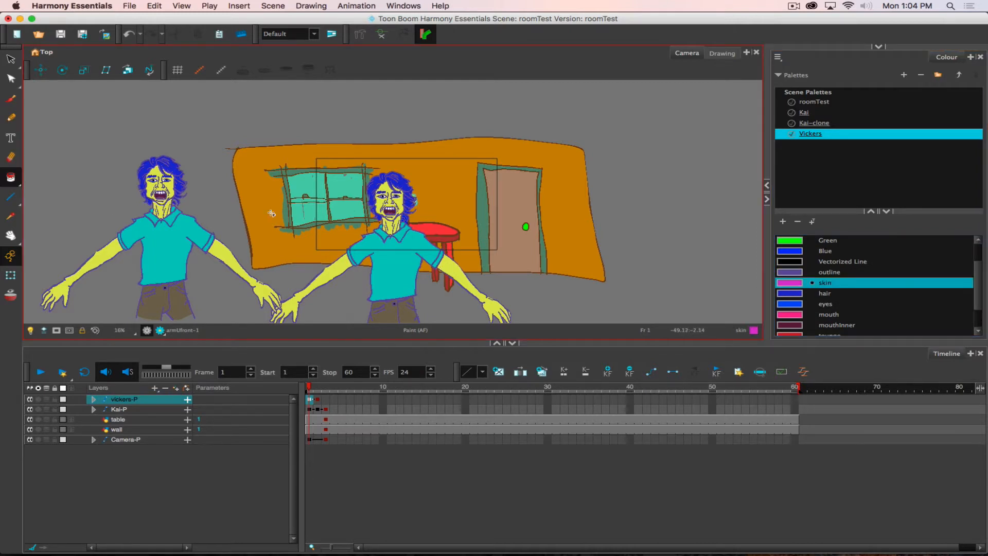
Step: Expand the vickers-P layer and paint the frame 1 front upper arm, lower arm and hand with the Vickers skin colour
click(94, 400)
click(105, 410)
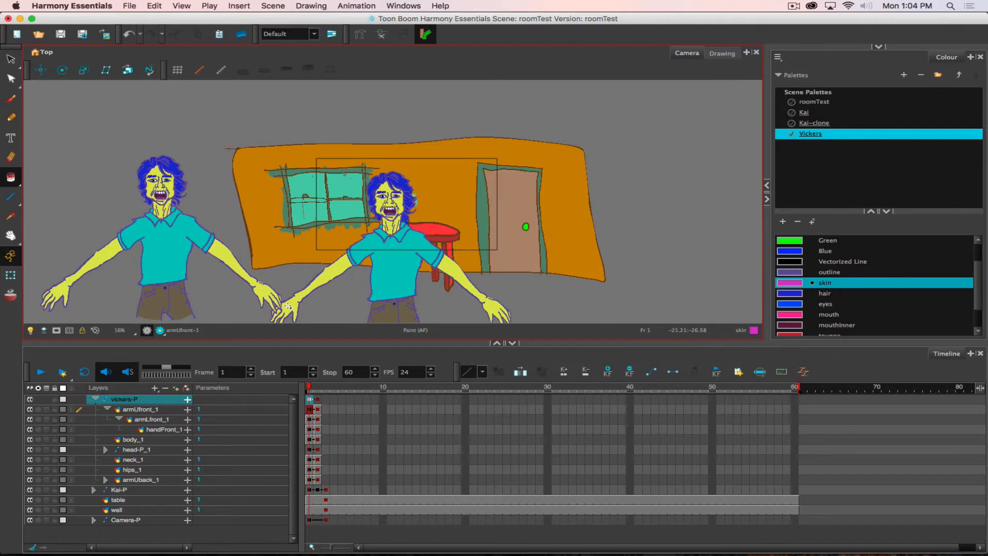
click(219, 410)
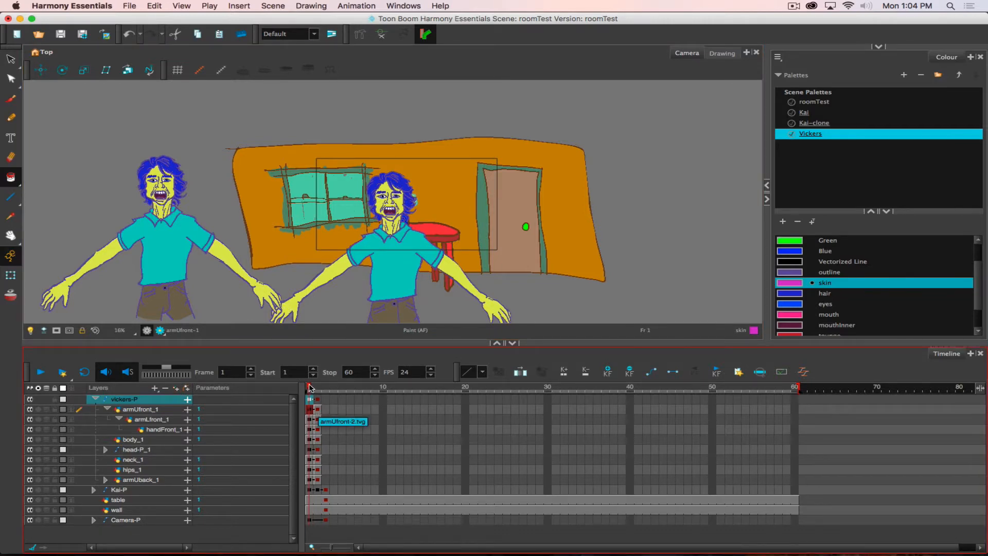
click(310, 410)
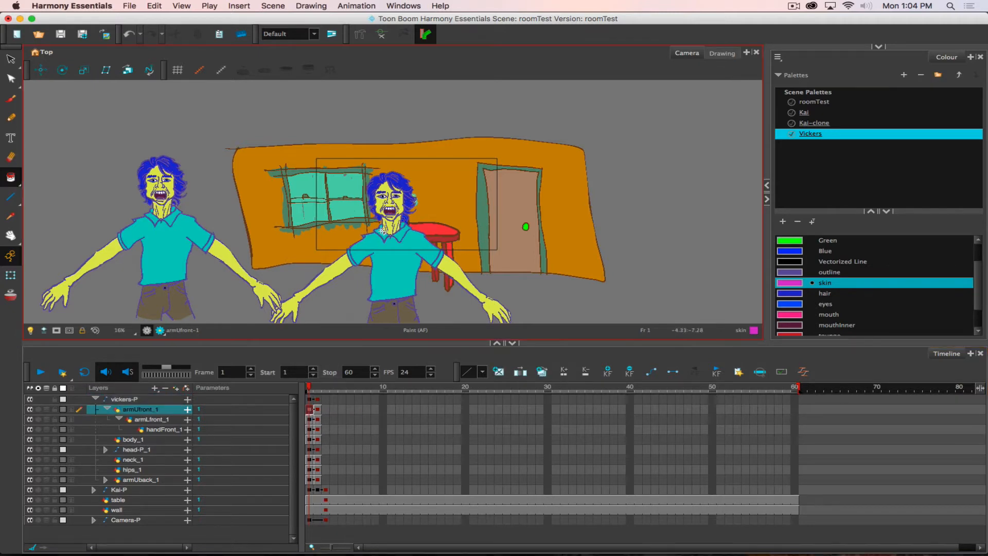
click(344, 266)
key(j)
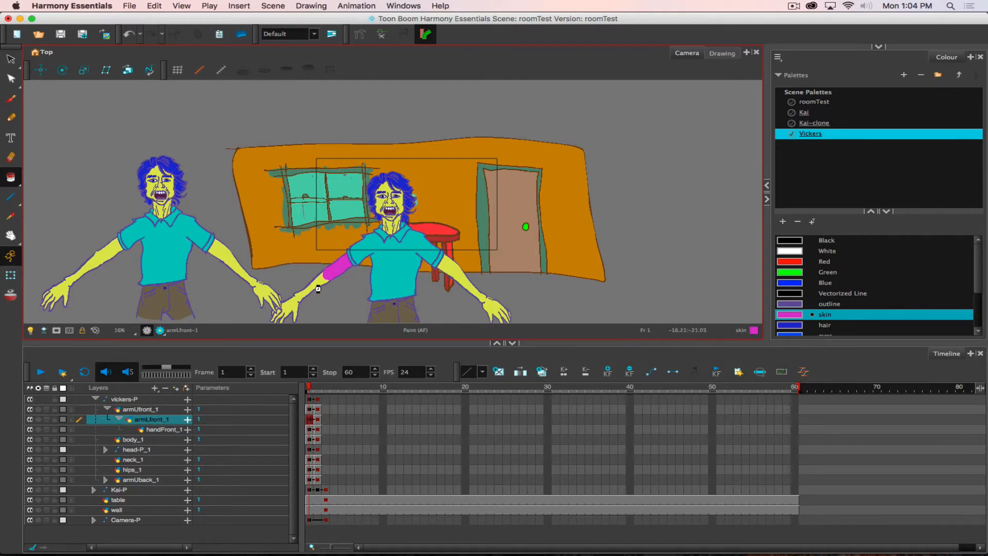
scroll(314, 280, up, 2)
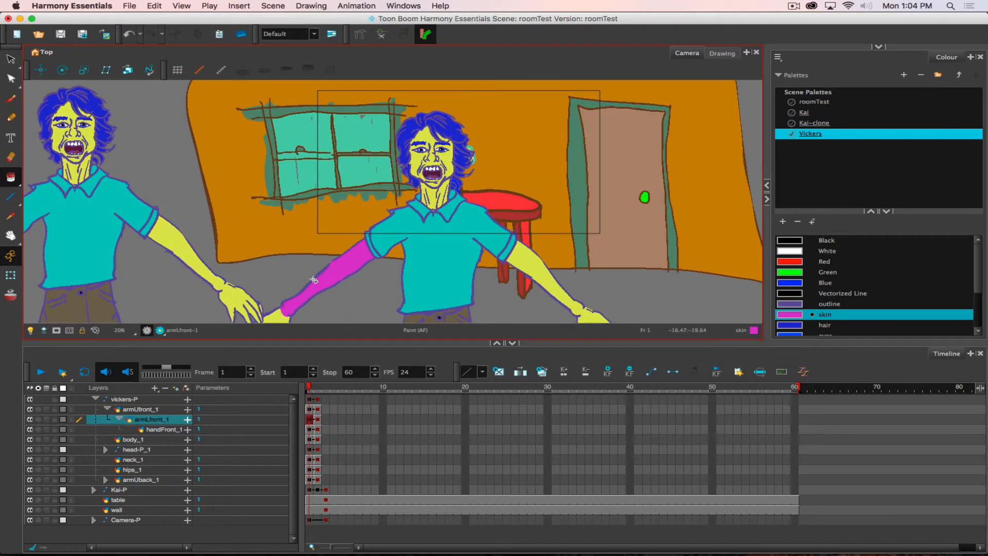
scroll(302, 298, down, 3)
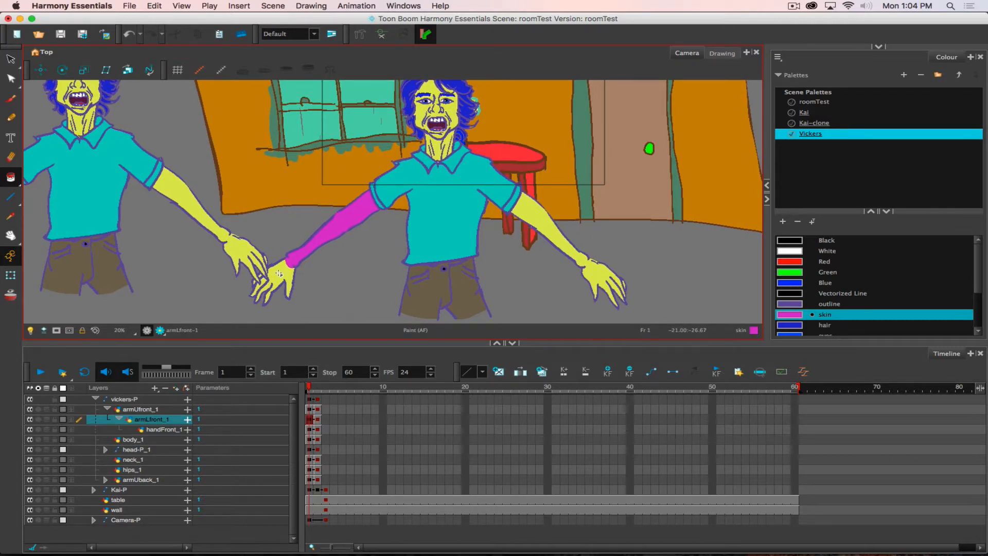
click(278, 273)
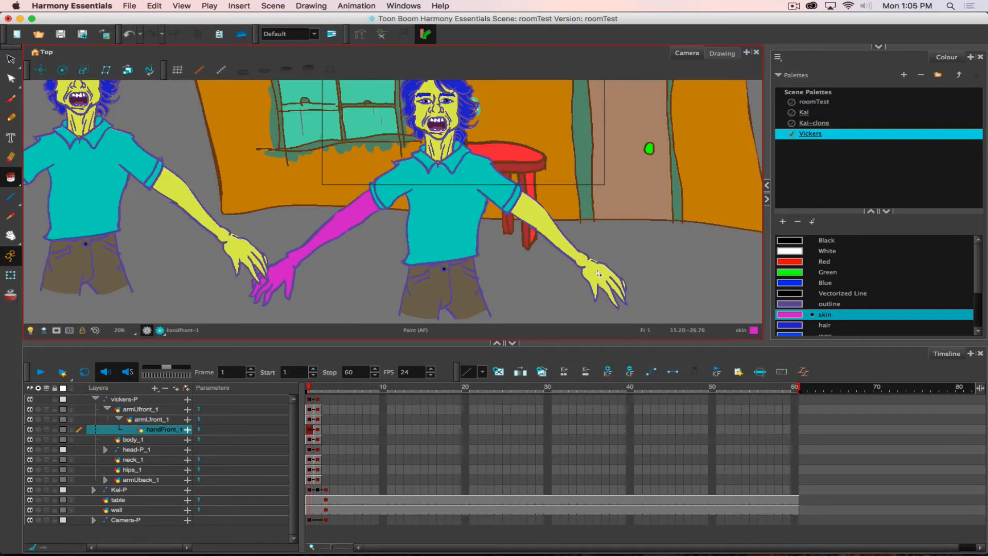
Step: Paint the vickers-P neck and the back upper arm, lower arm and hand on frame 1 with the Vickers skin colour
click(129, 459)
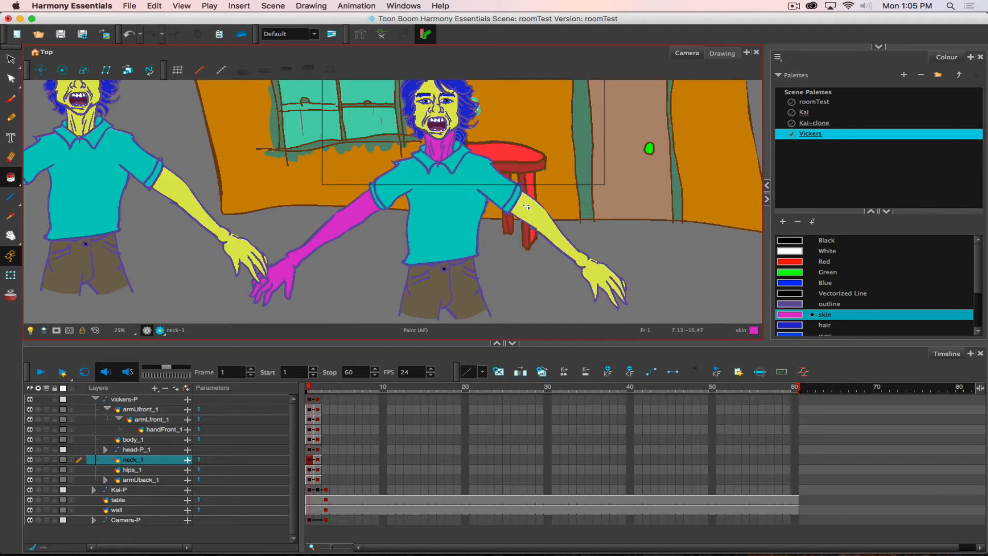
click(105, 479)
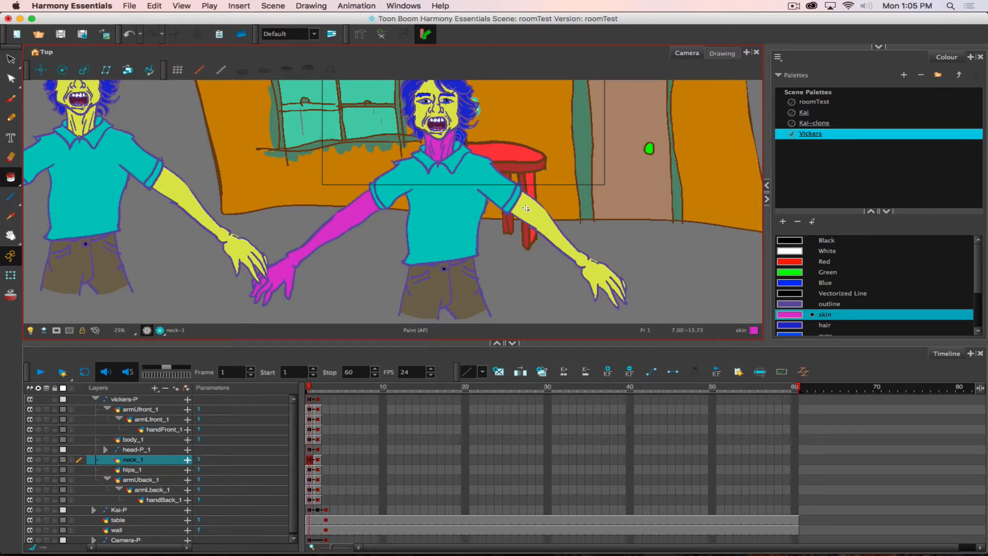
click(309, 481)
click(528, 213)
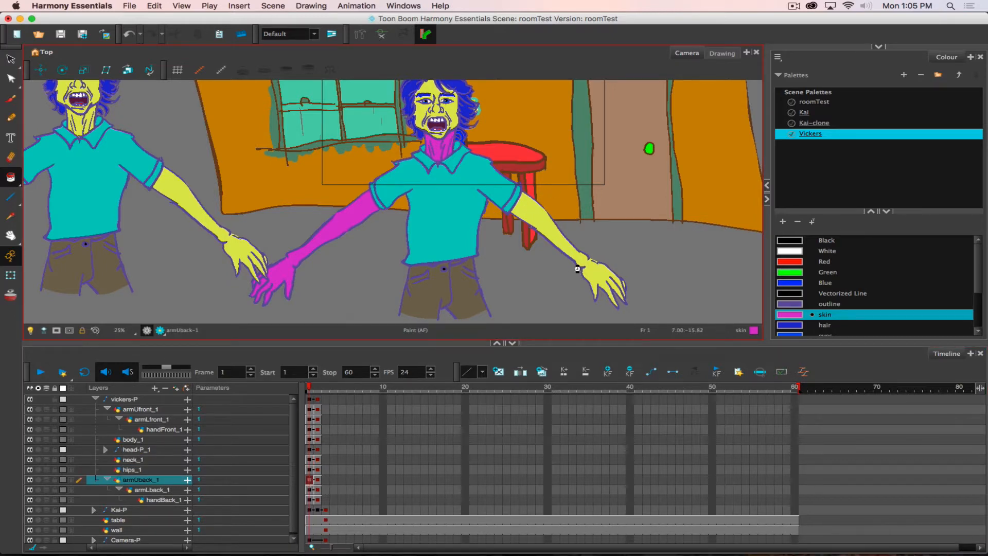
click(309, 490)
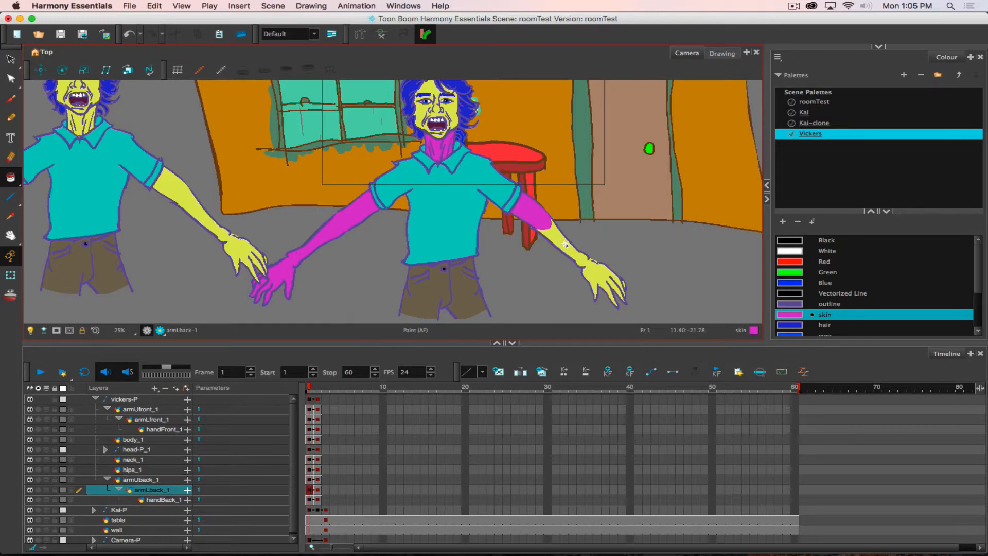
click(591, 271)
key(shift+b)
click(594, 274)
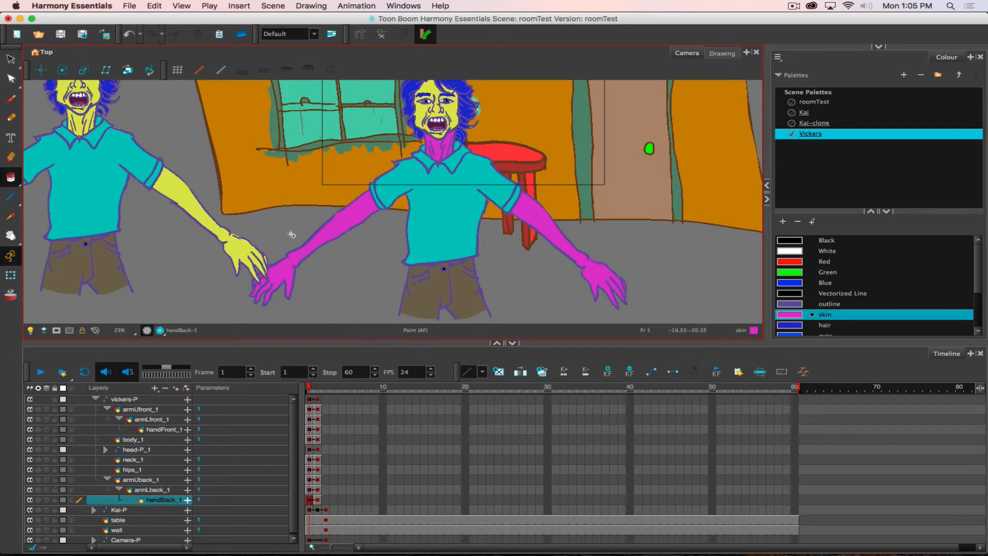
Step: Paint the vickers-P back hand and back lower arm on frame 2 with the Vickers skin colour
click(317, 390)
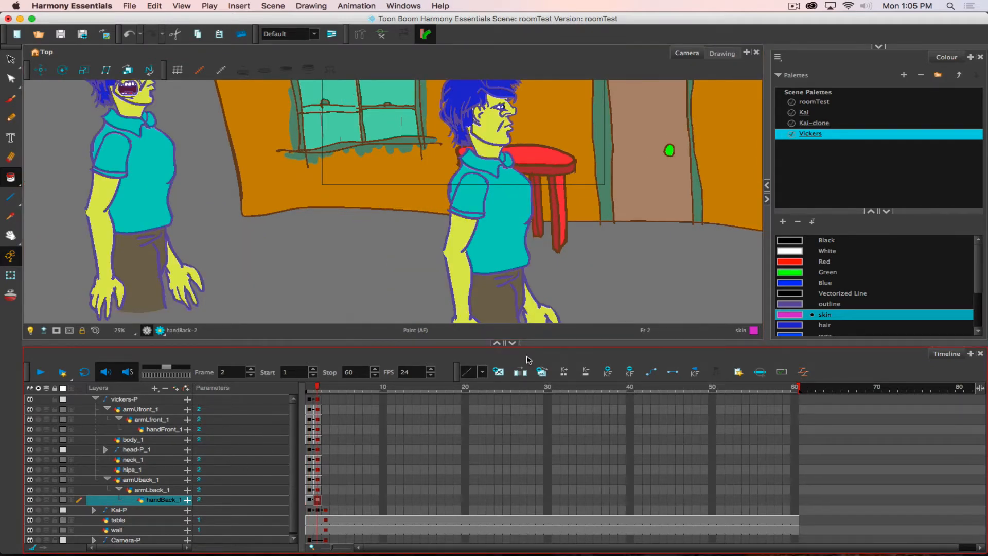
click(529, 302)
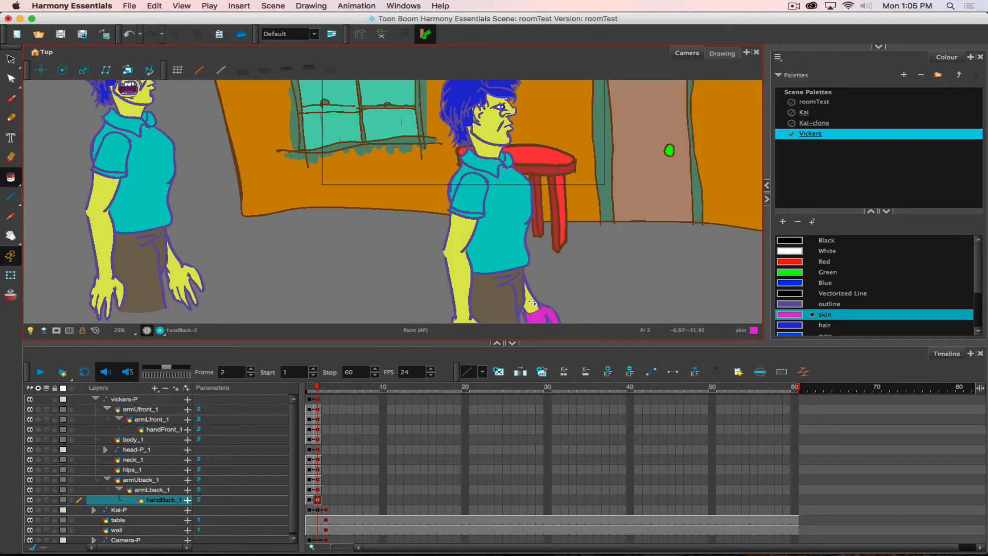
key(b)
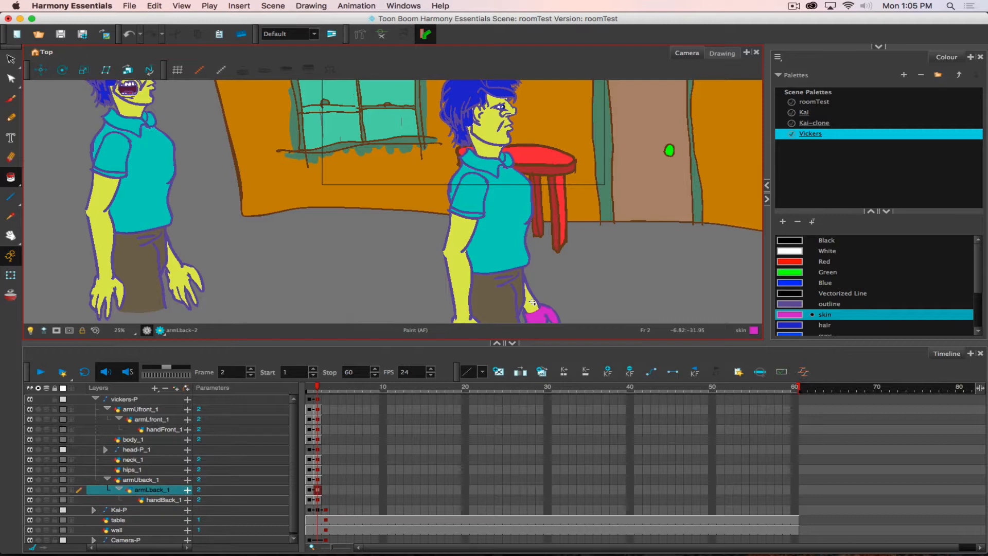
click(532, 303)
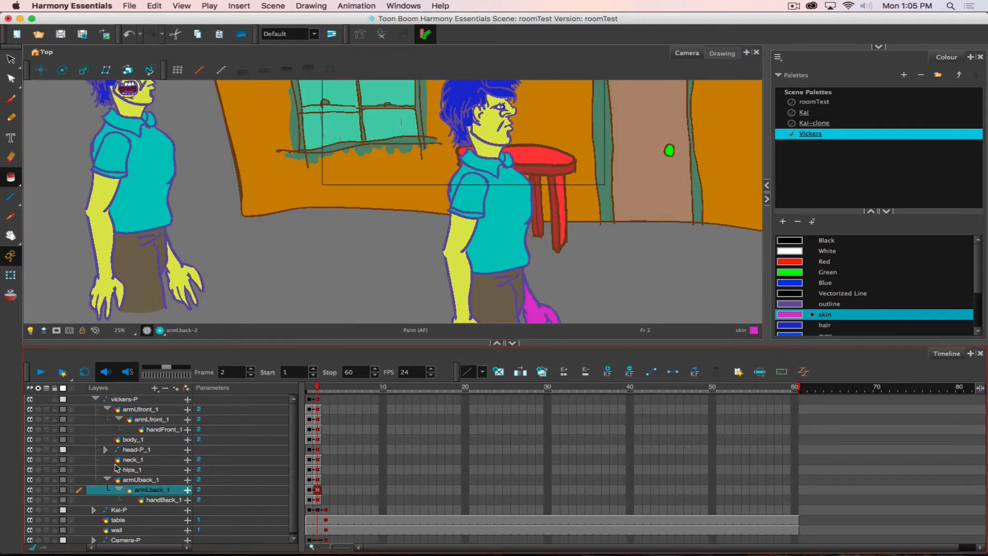
Step: Hide body_1 and paint the vickers-P back upper arm and neck on frame 2 with the Vickers skin colour
click(30, 439)
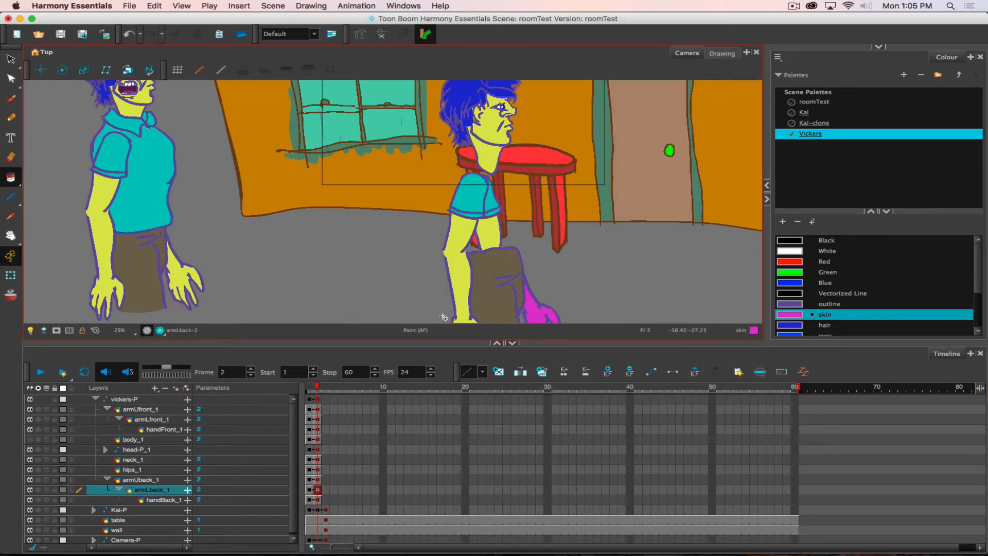
key(b)
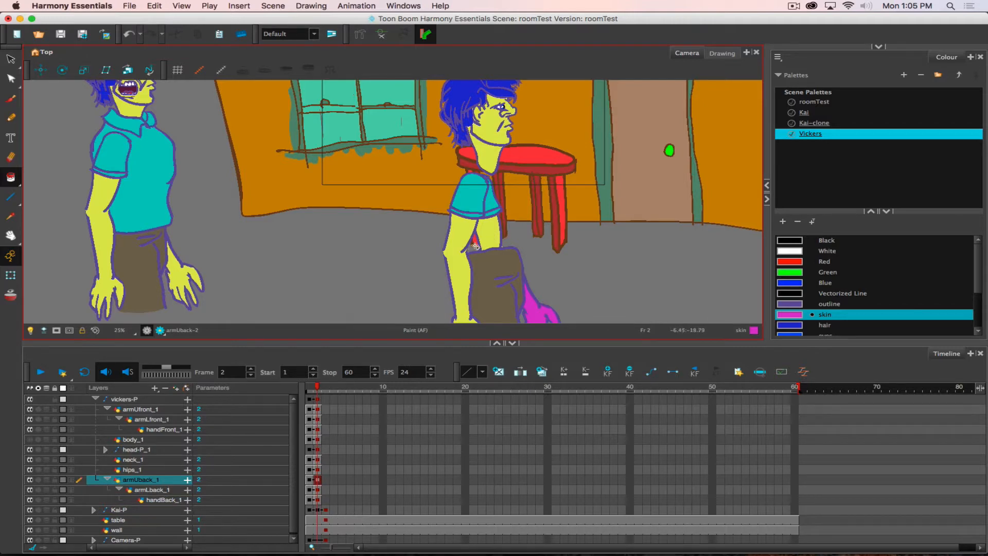
click(488, 242)
key(bracketleft)
key(bracketleft)
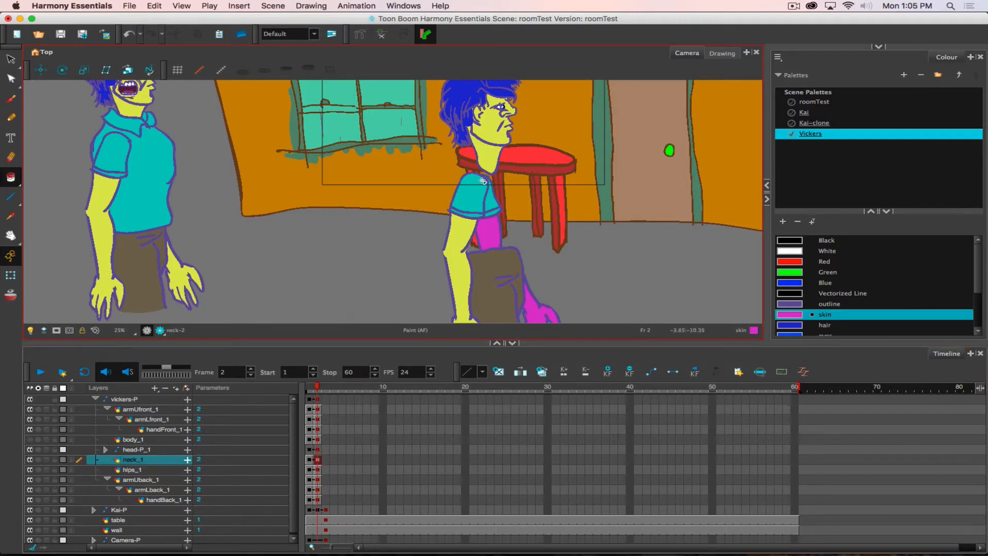
click(468, 267)
Step: Paint the vickers-P front hand, lower arm and upper arm on frame 2 with the Vickers skin colour, and show body_1 again
key(bracketleft)
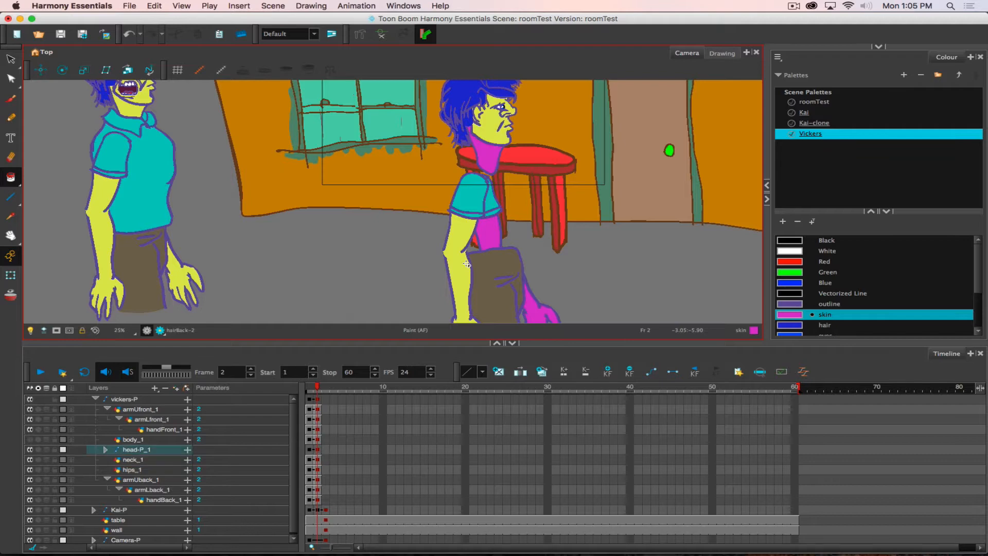
key(bracketleft)
key(bracketleft)
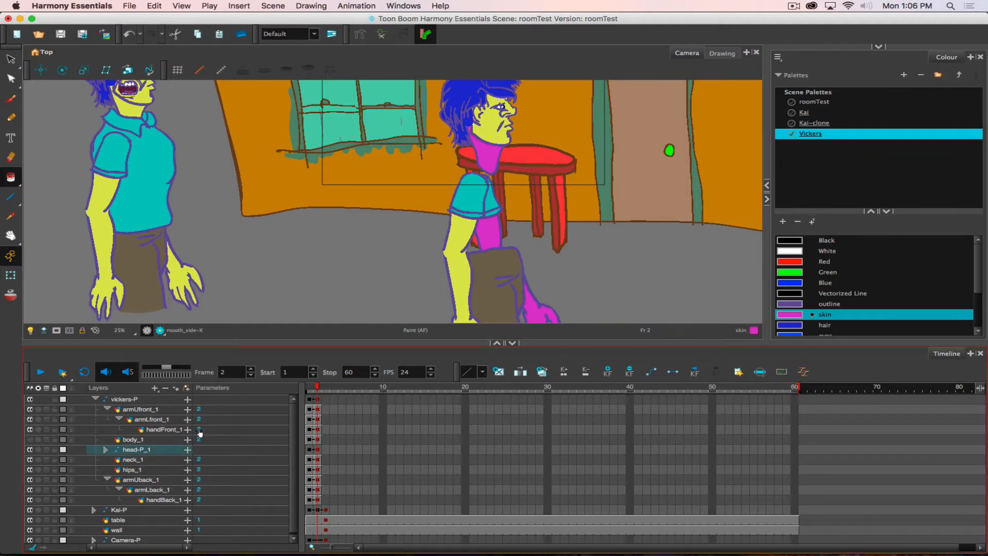
click(159, 429)
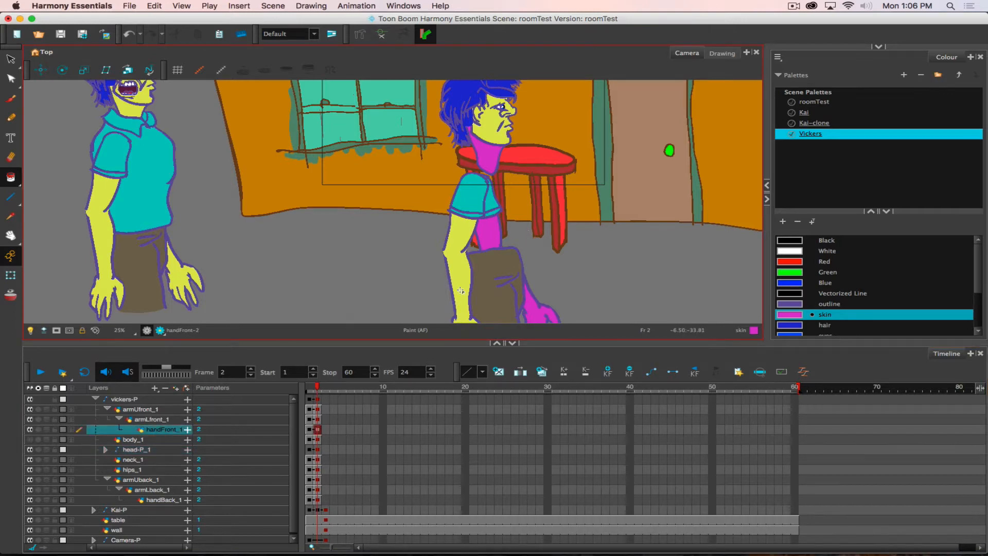
key(b)
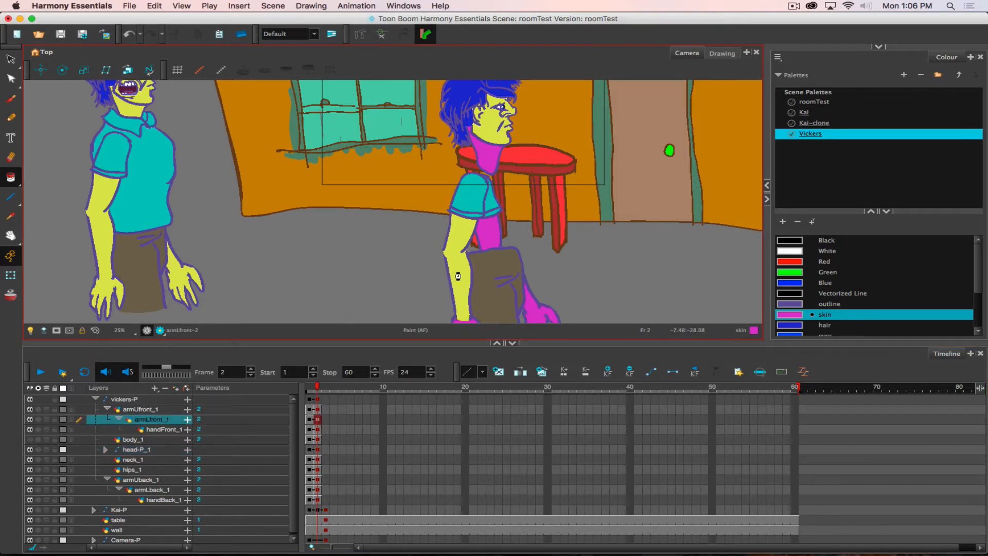
click(461, 232)
key(b)
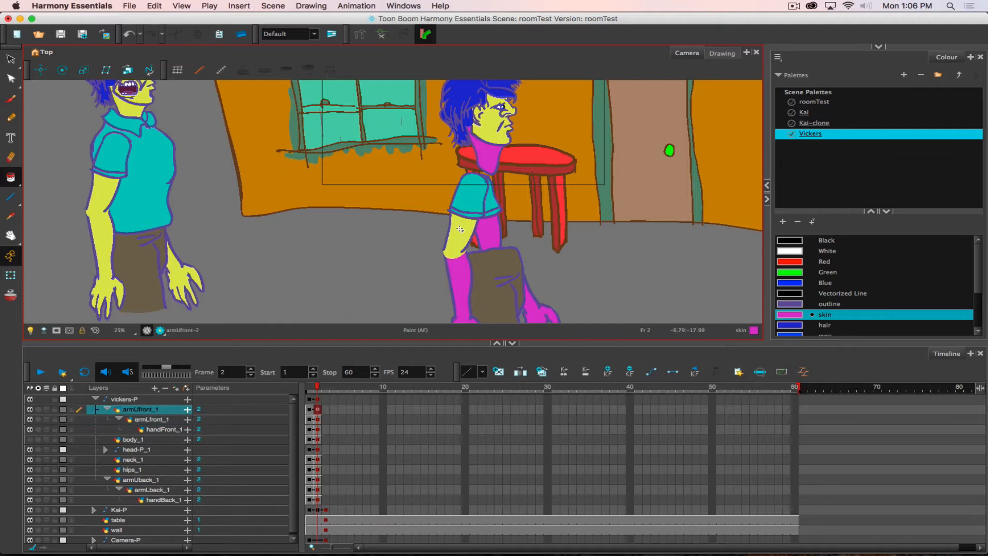
click(463, 232)
click(29, 440)
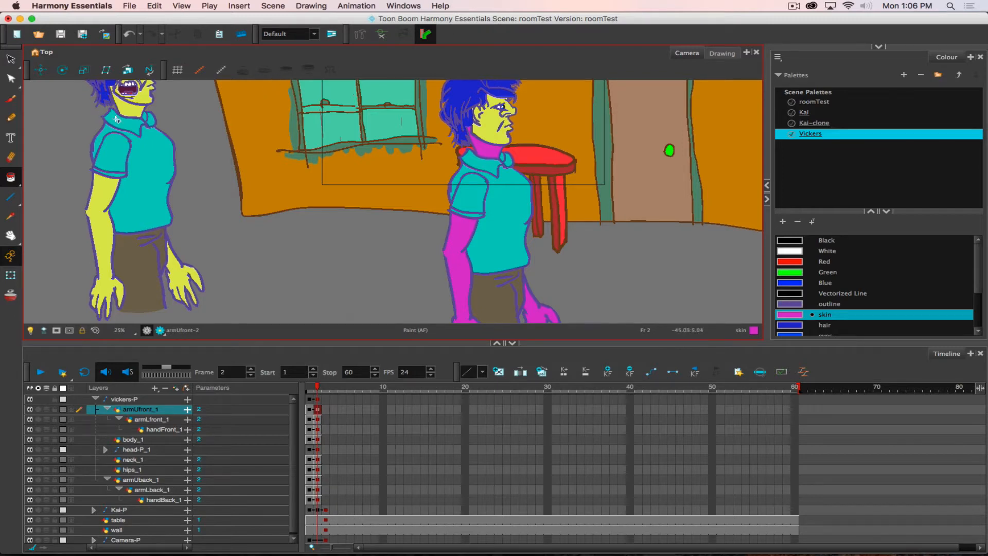
Step: Extend the exposure of the vickers-P drawings from frame 2 through frame 60
scroll(455, 184, up, 1)
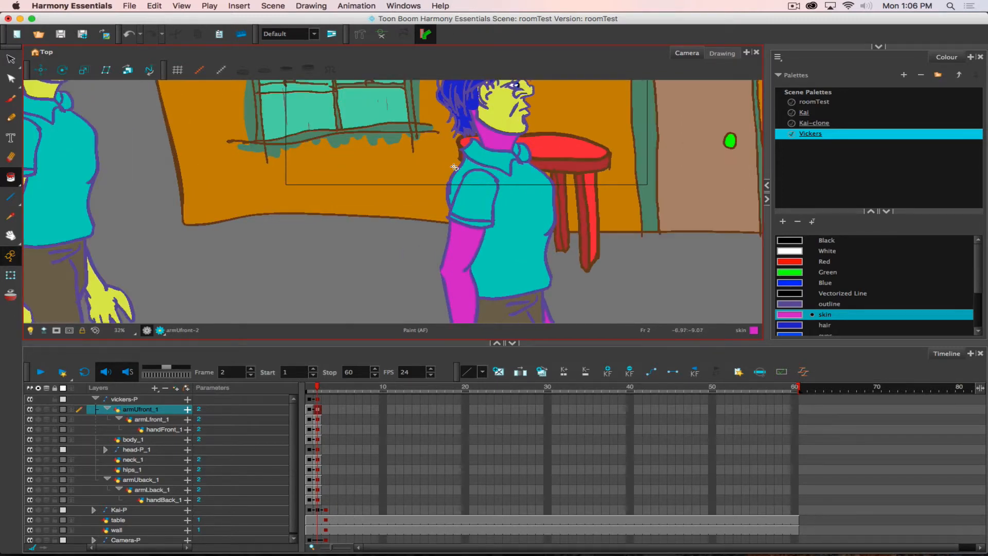
scroll(454, 167, down, 2)
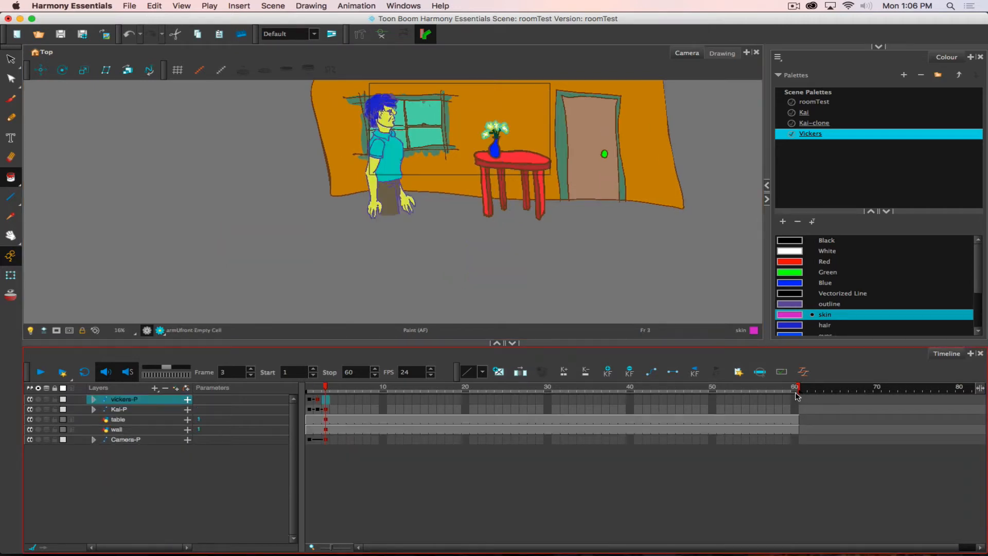
key(F5)
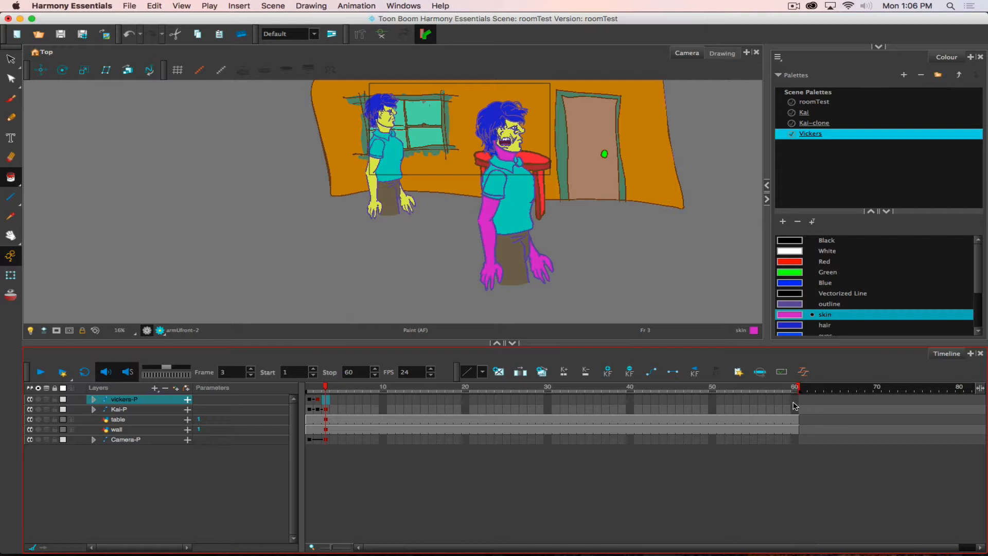
click(797, 401)
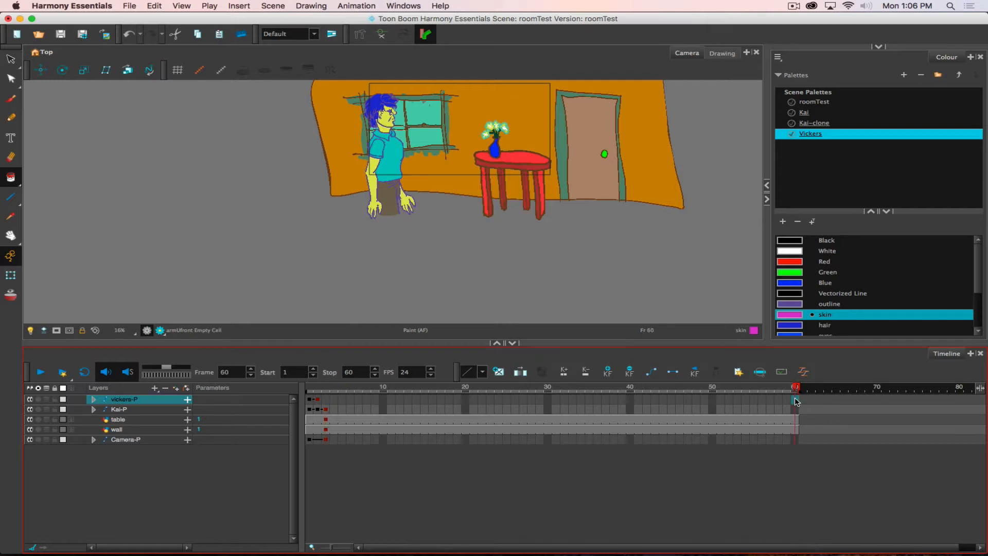
key(F5)
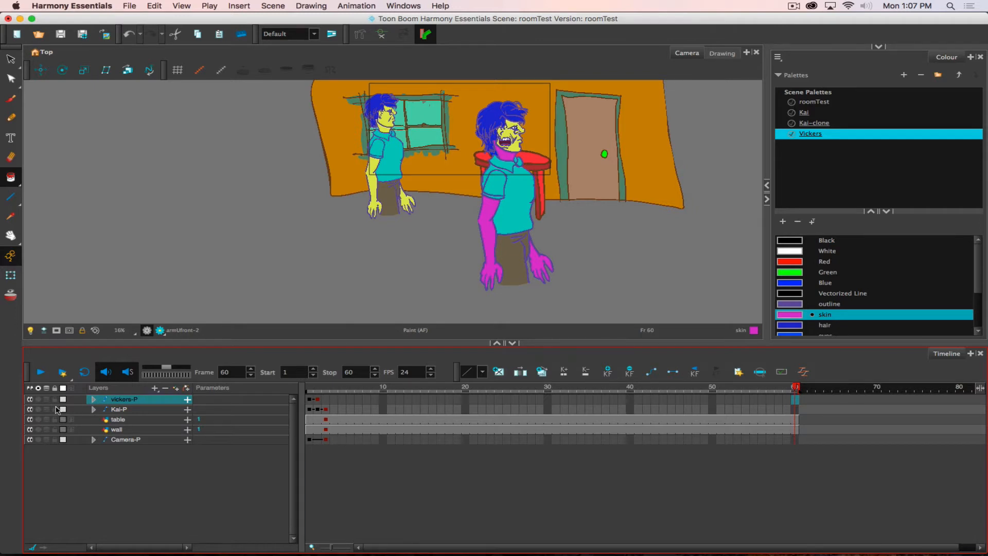
Step: Expand the vickers-P head group, clear the mouth_front_1 drawing from frame 2 on by drawing substitution, and collapse the vickers-P layer
click(93, 400)
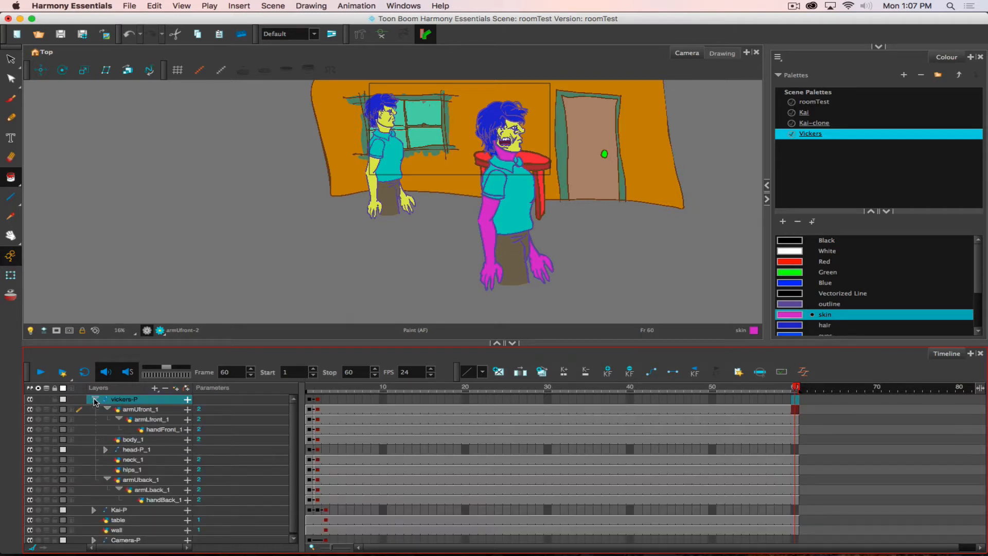
click(106, 450)
click(119, 419)
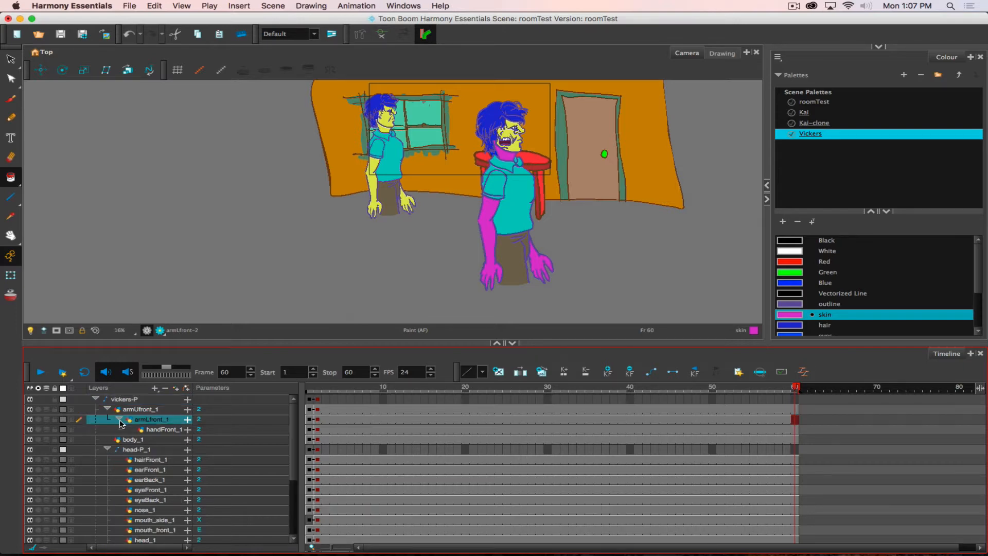
click(120, 421)
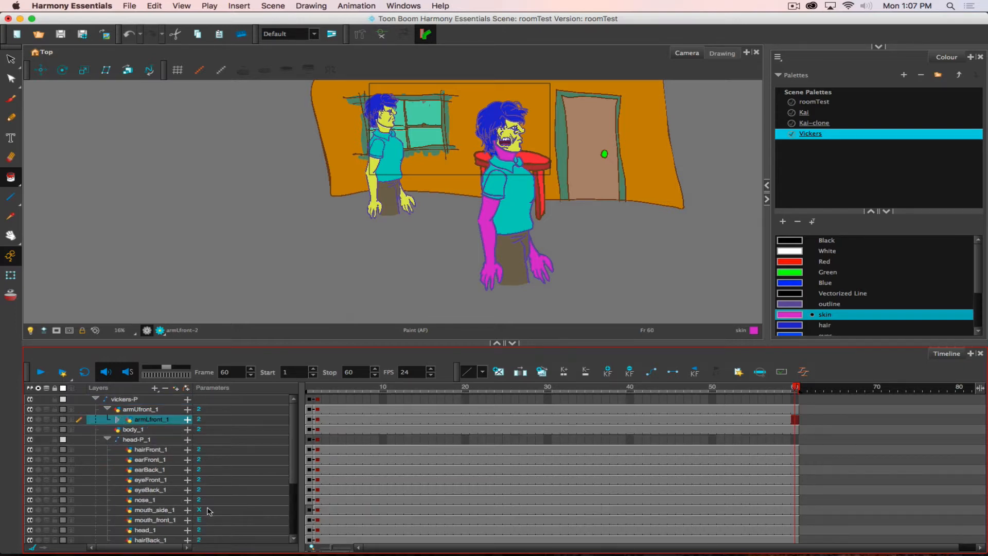
click(318, 524)
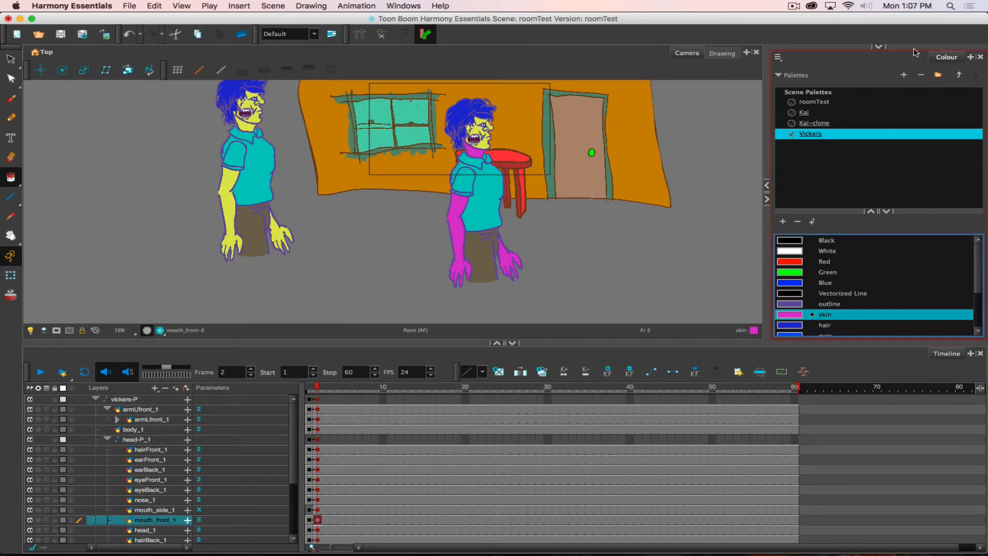
click(879, 48)
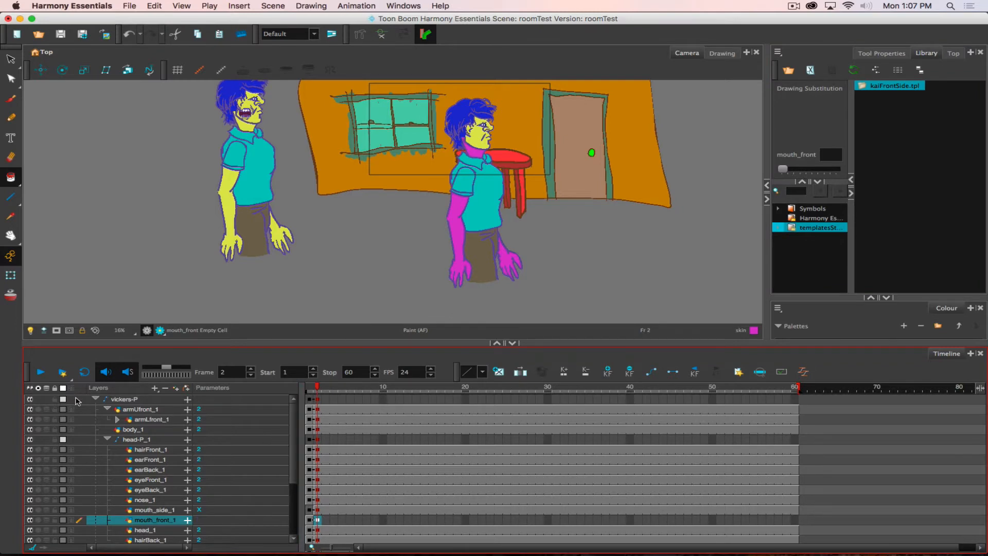
click(95, 400)
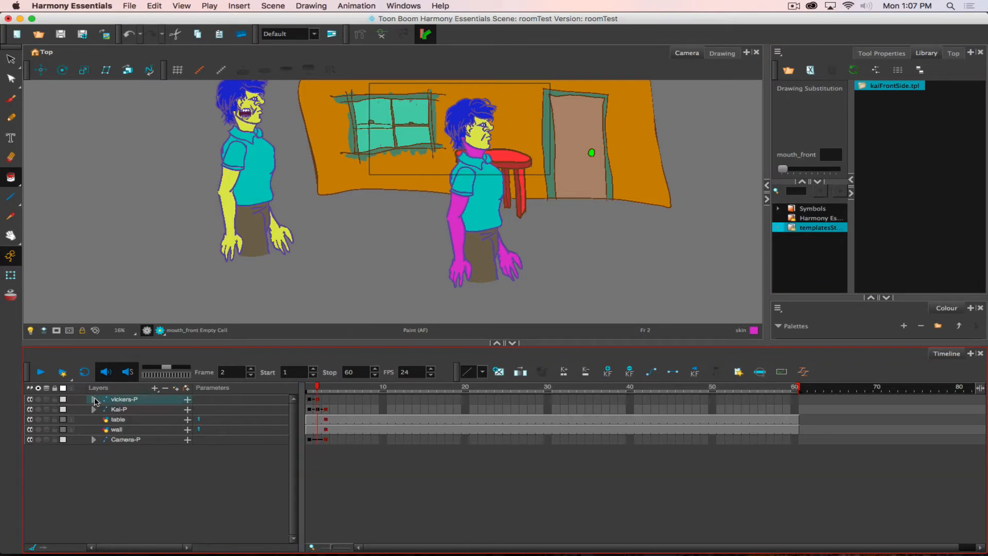
Step: Flip the vickers-P character horizontally on frame 3 with the Transform tool so it faces Kai
click(326, 400)
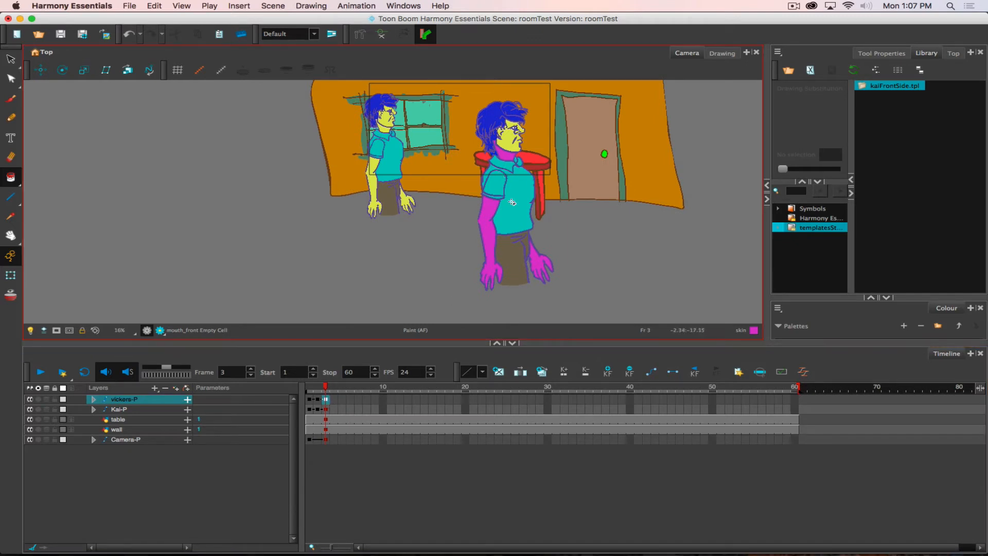
click(11, 275)
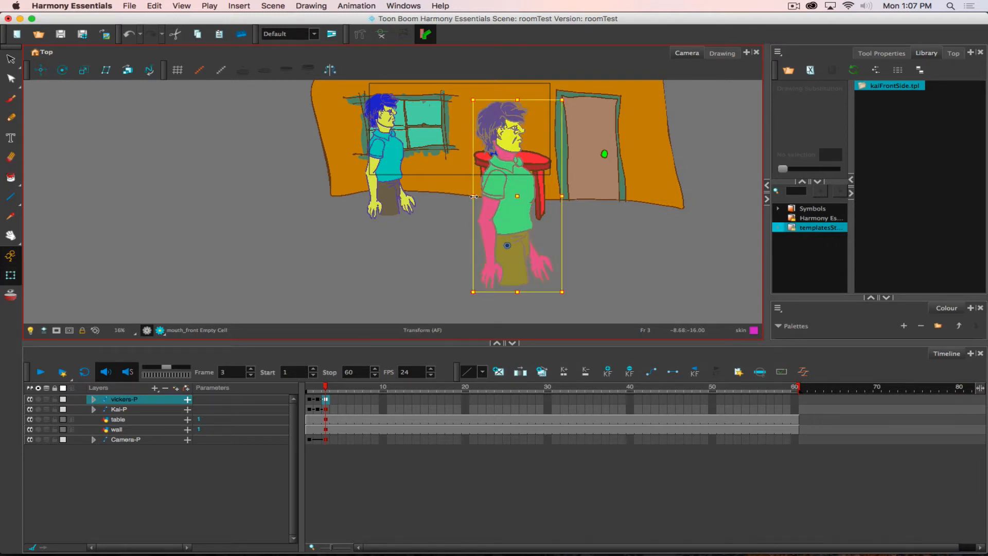
drag(473, 196, 539, 191)
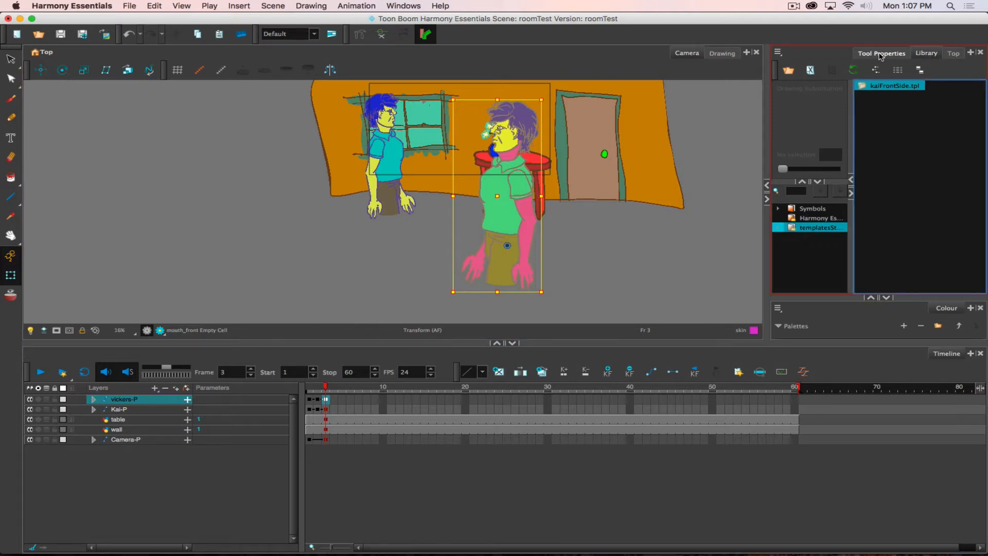
Step: Translate vickers-P on frame 3, pushing it deeper into the room in the Top view and placing it at the table beside the vase
click(953, 53)
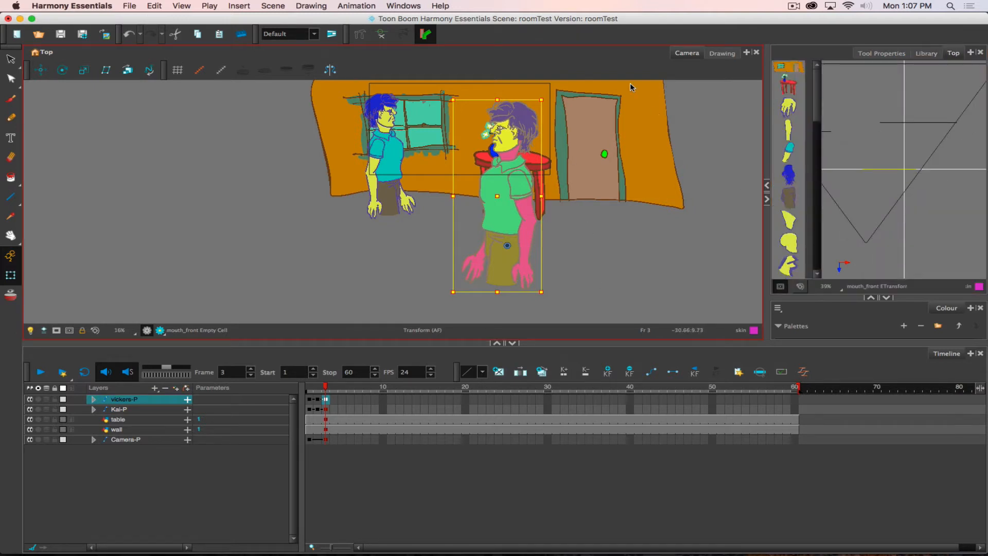
click(41, 70)
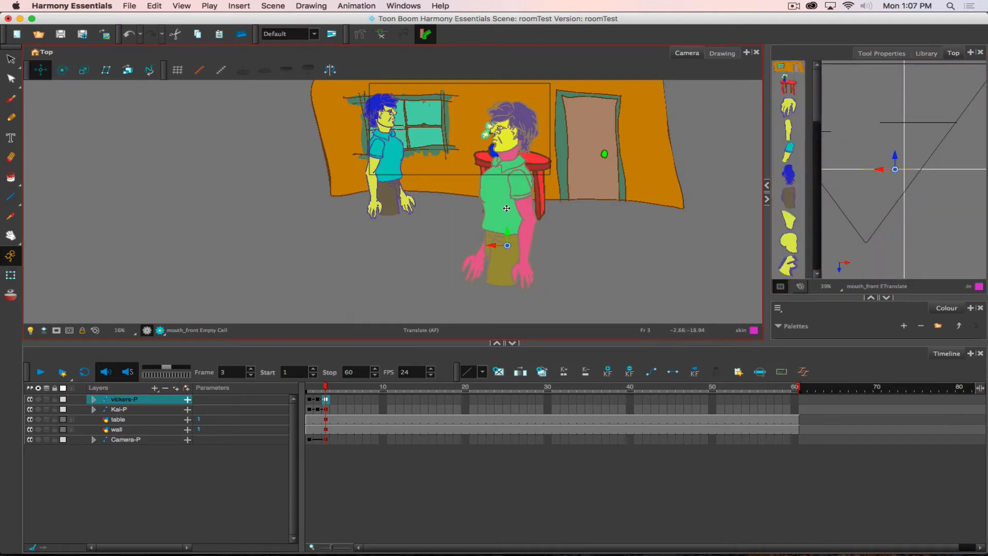
mouse_move(513, 204)
mouse_down()
mouse_move(513, 187)
mouse_move(513, 195)
mouse_up()
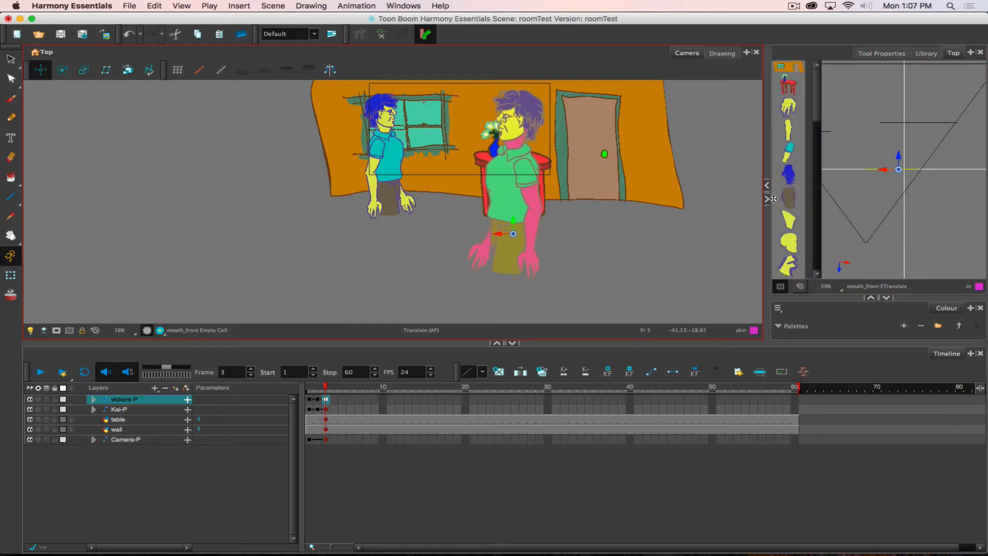
drag(903, 204, 899, 175)
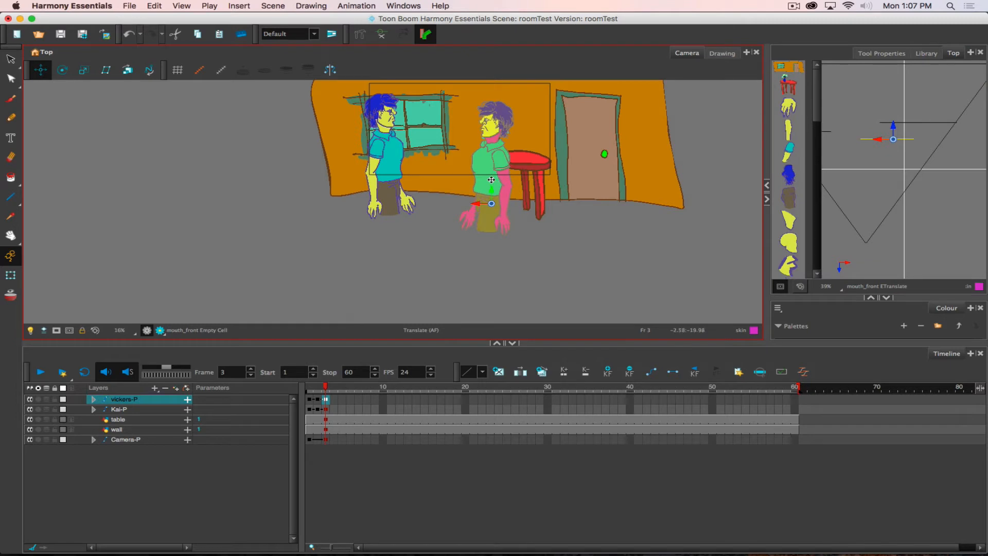
drag(491, 180, 513, 173)
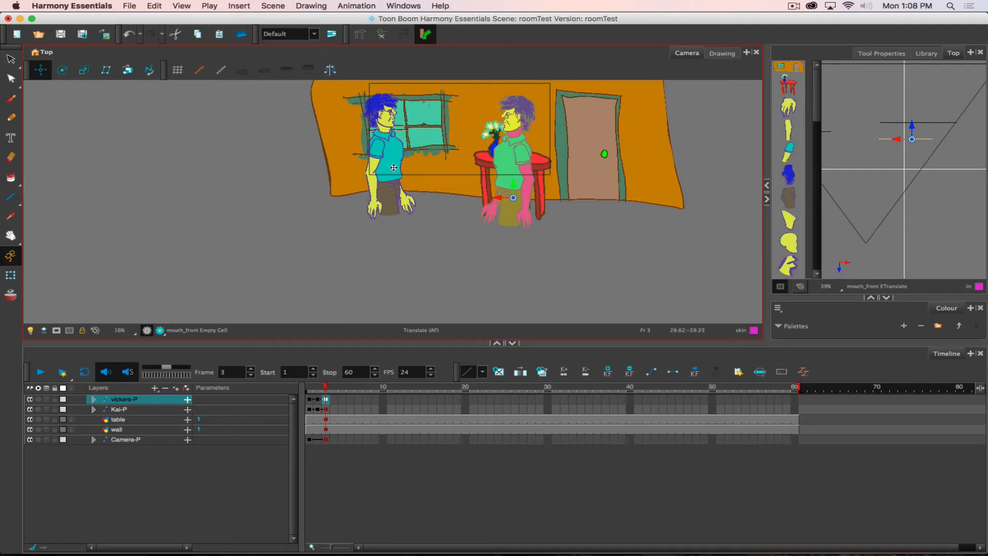
Step: Move the Kai-P character on frame 3 sideways, farther away from Vickers and the table
click(325, 409)
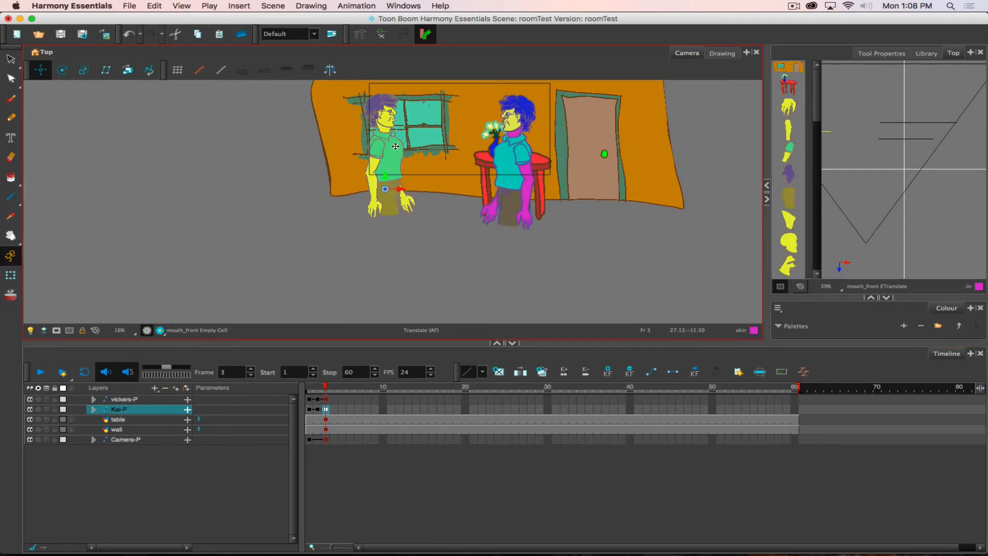
drag(389, 162, 347, 164)
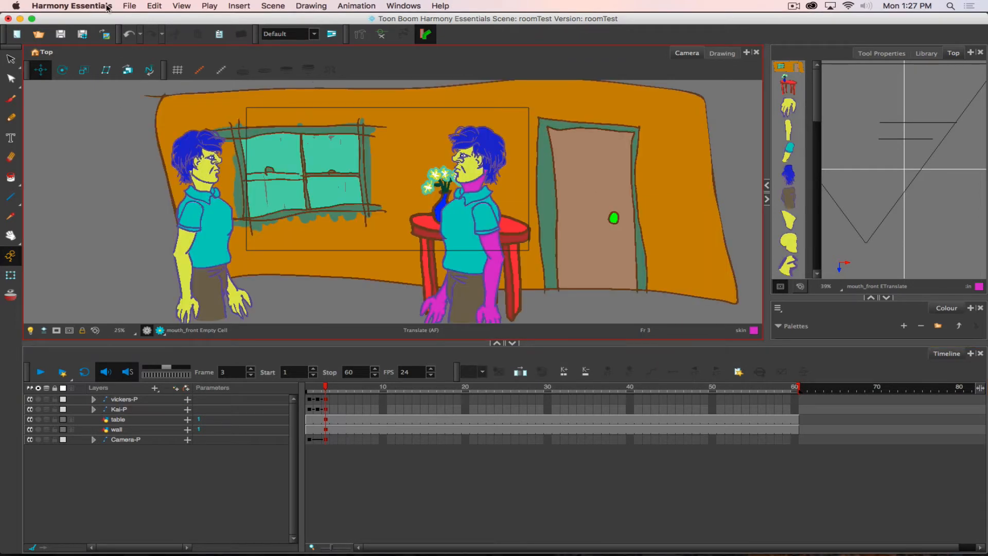
Step: Import the kai.wav sound file from the templatesStart folder into the scene
click(130, 5)
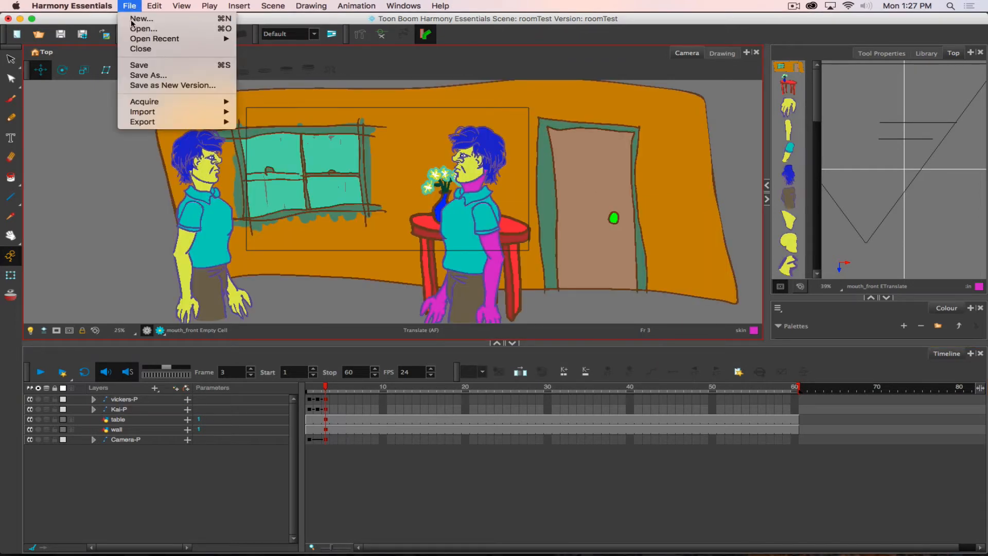
mouse_move(145, 111)
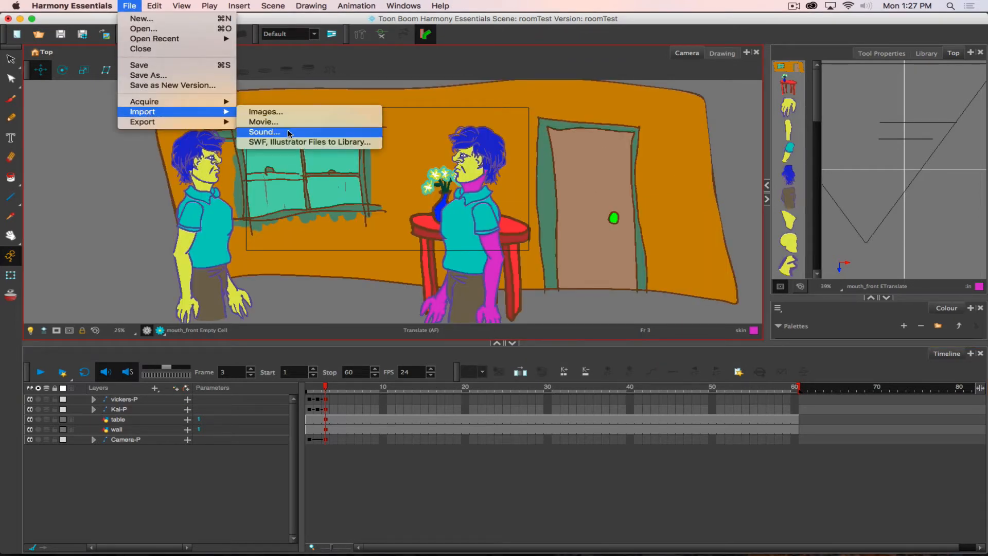
click(288, 133)
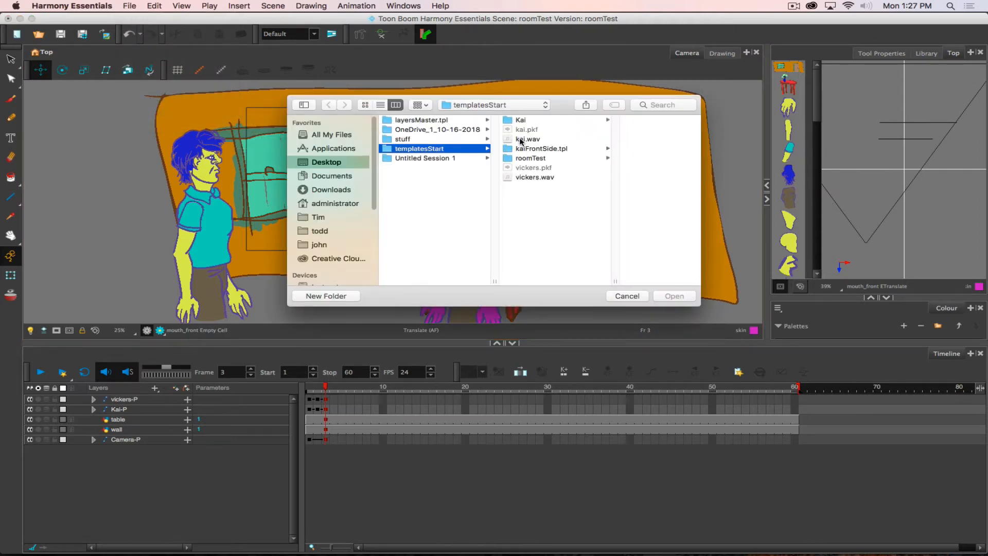
click(521, 140)
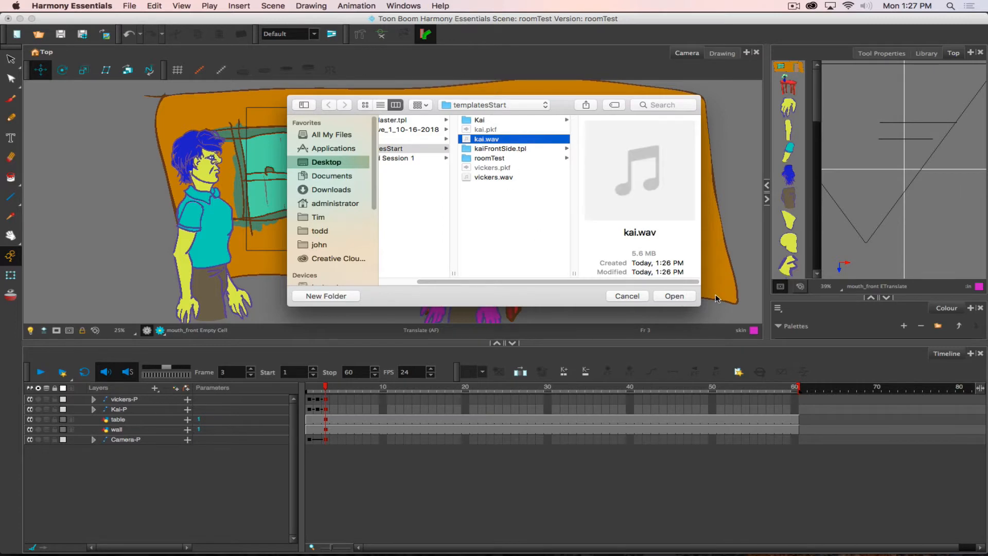
click(674, 296)
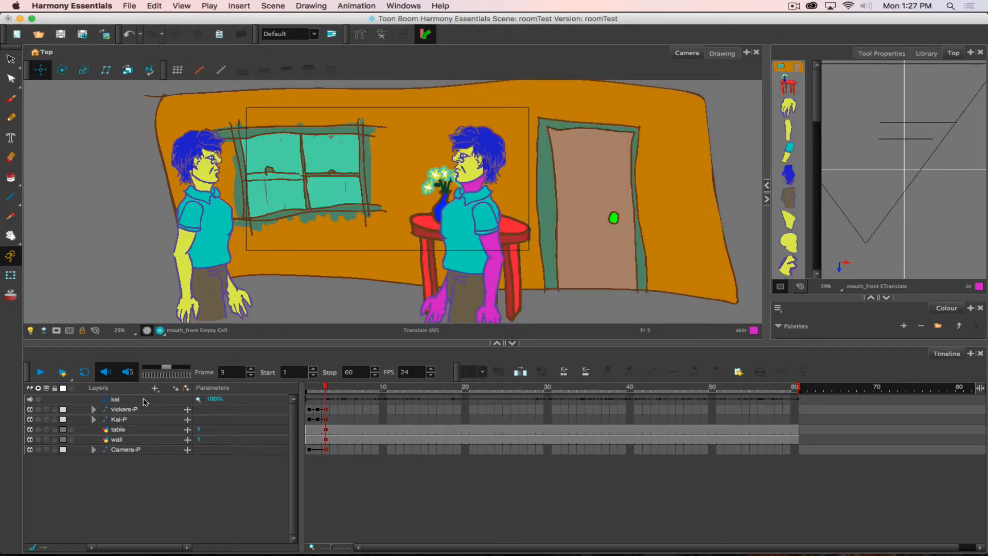
click(155, 389)
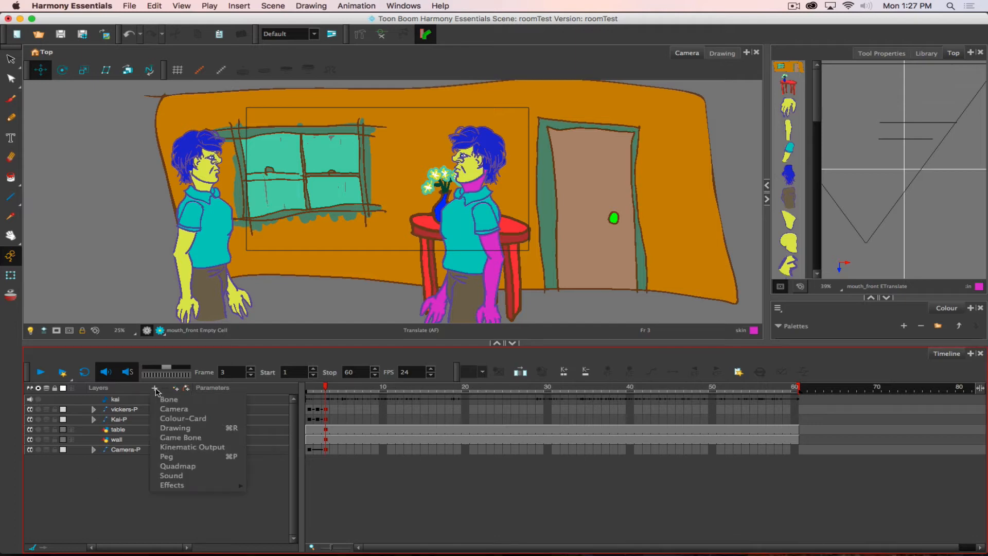
click(178, 480)
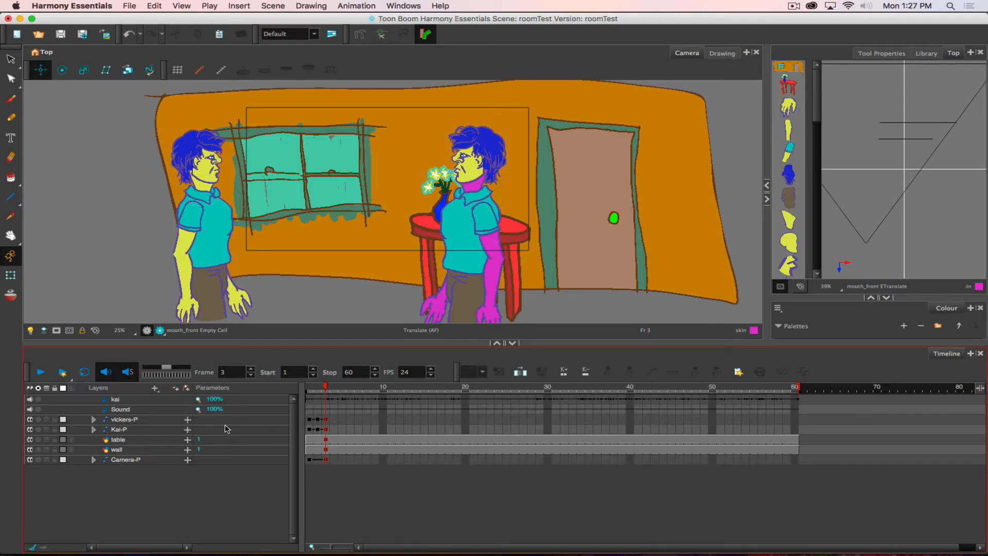
click(114, 410)
double_click(115, 411)
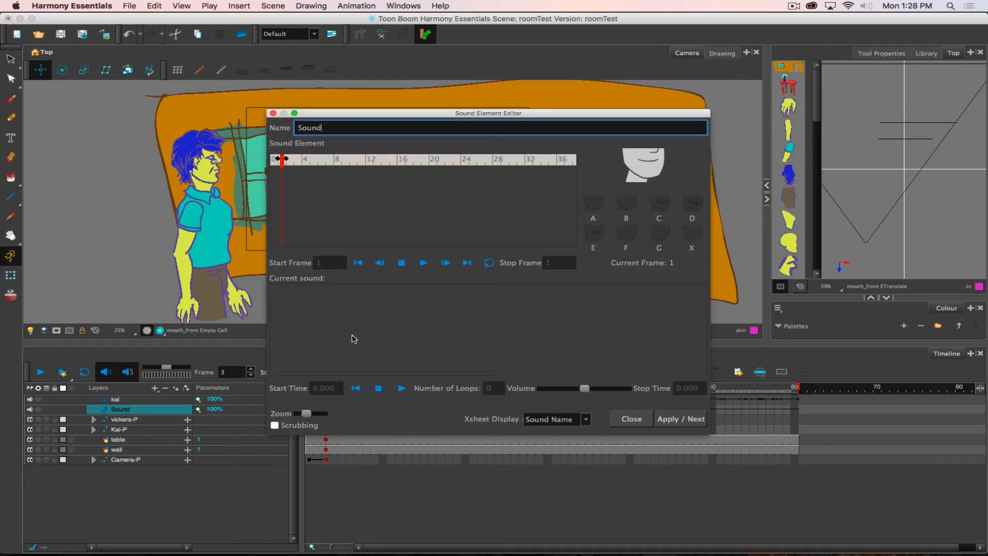
click(631, 418)
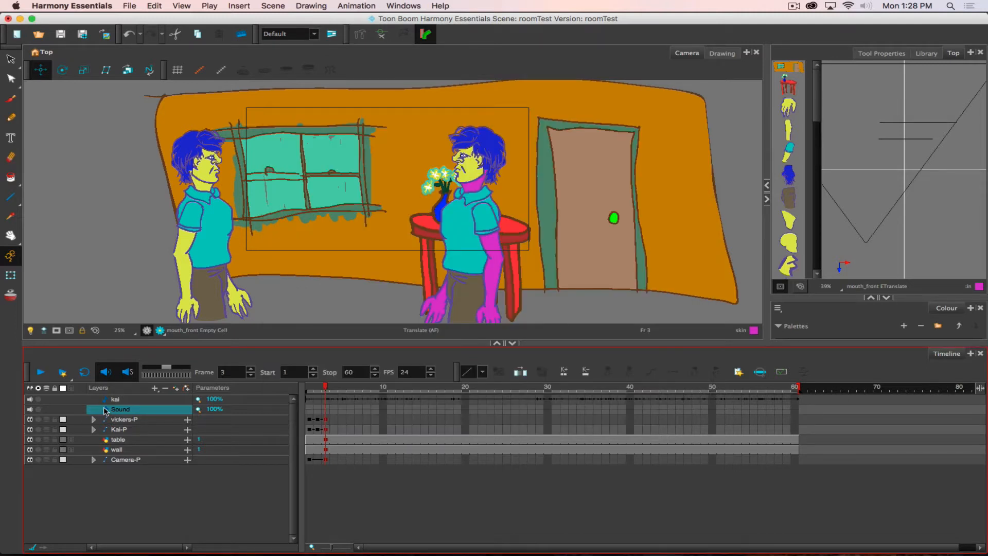
click(166, 388)
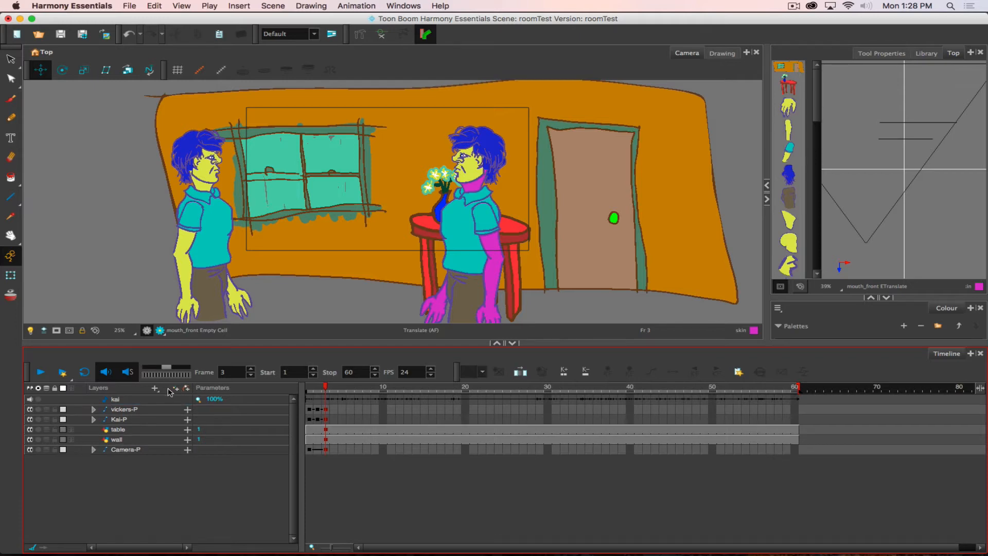
Step: Import the vickers.wav sound file from the templatesStart folder into the scene
click(129, 6)
mouse_move(138, 113)
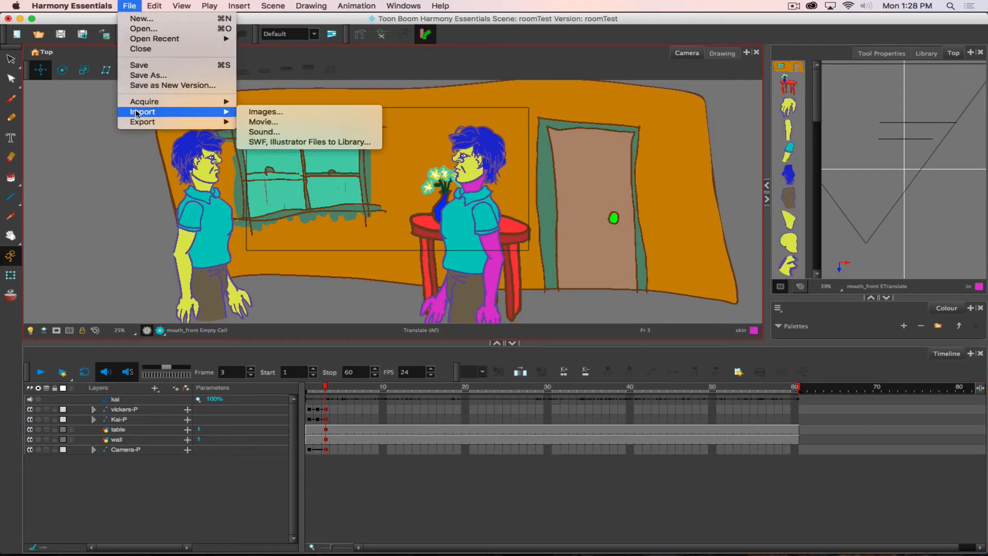
click(264, 131)
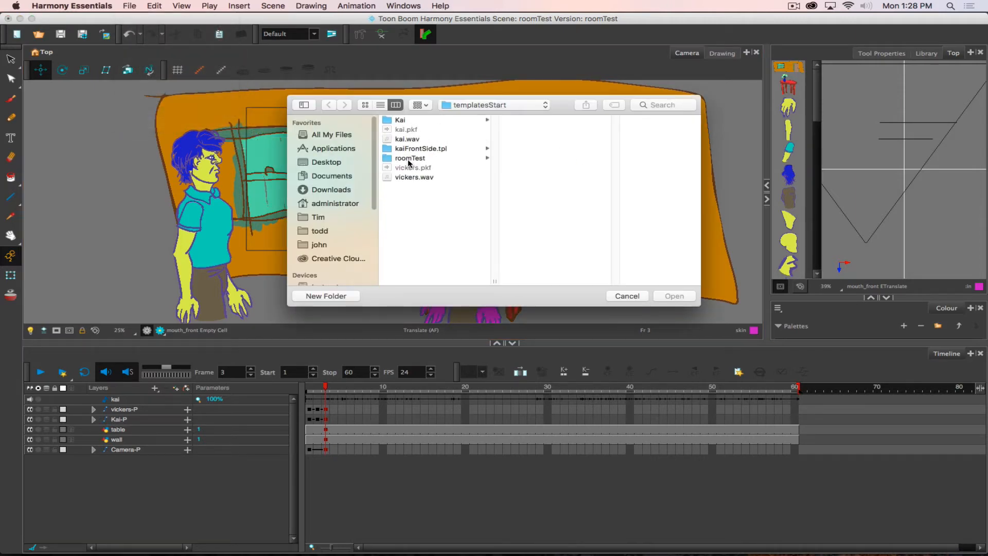
click(413, 178)
click(674, 297)
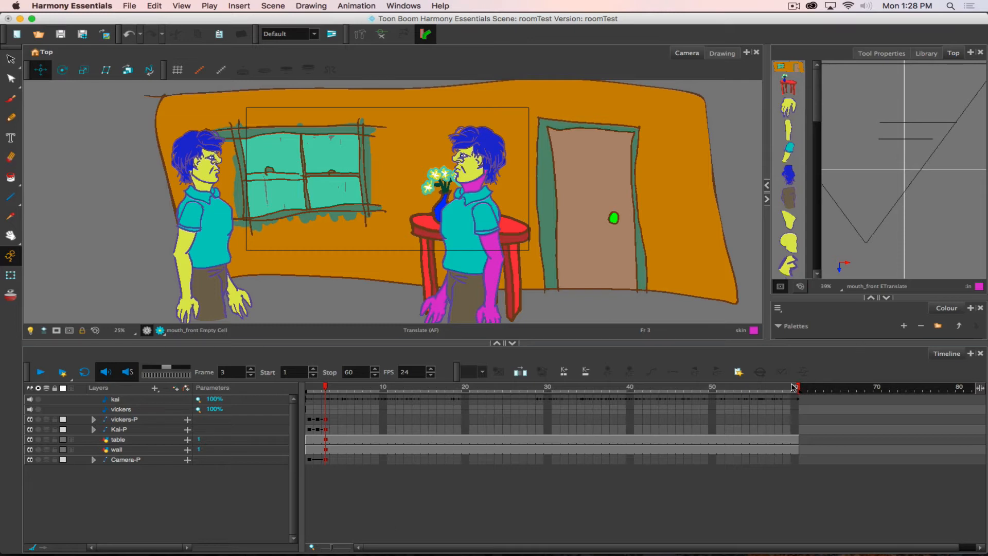
Step: Lengthen the scene to 350 frames by moving the end-of-scene marker in the timeline, then return to the first frames
mouse_move(798, 389)
mouse_down()
mouse_move(985, 389)
mouse_move(969, 392)
mouse_up()
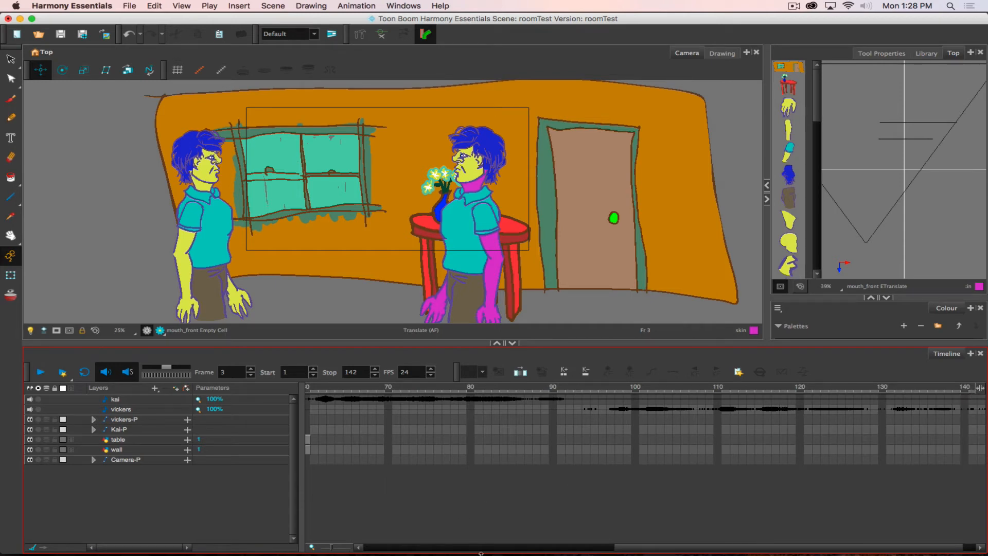
drag(633, 547, 802, 508)
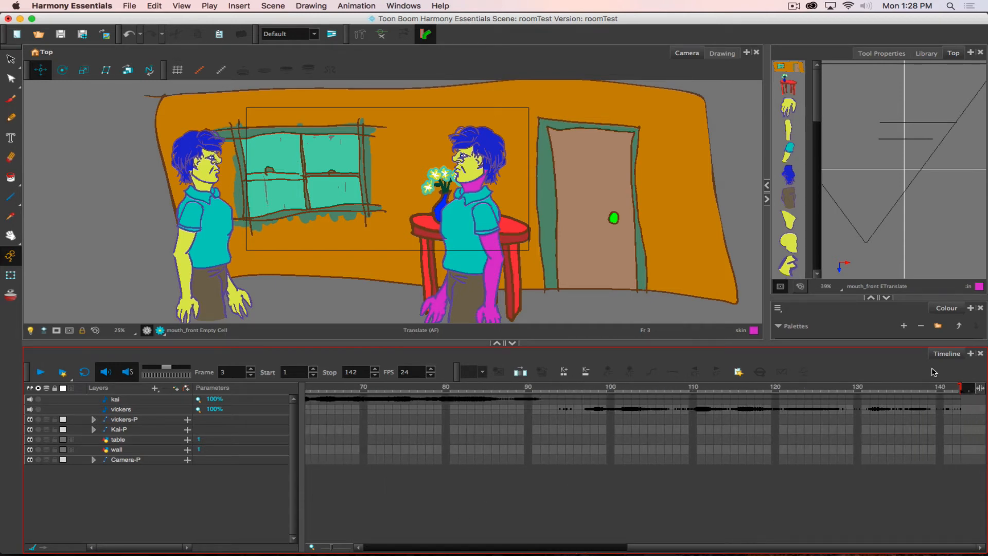
mouse_move(964, 389)
mouse_down()
mouse_move(985, 383)
mouse_move(913, 395)
mouse_up()
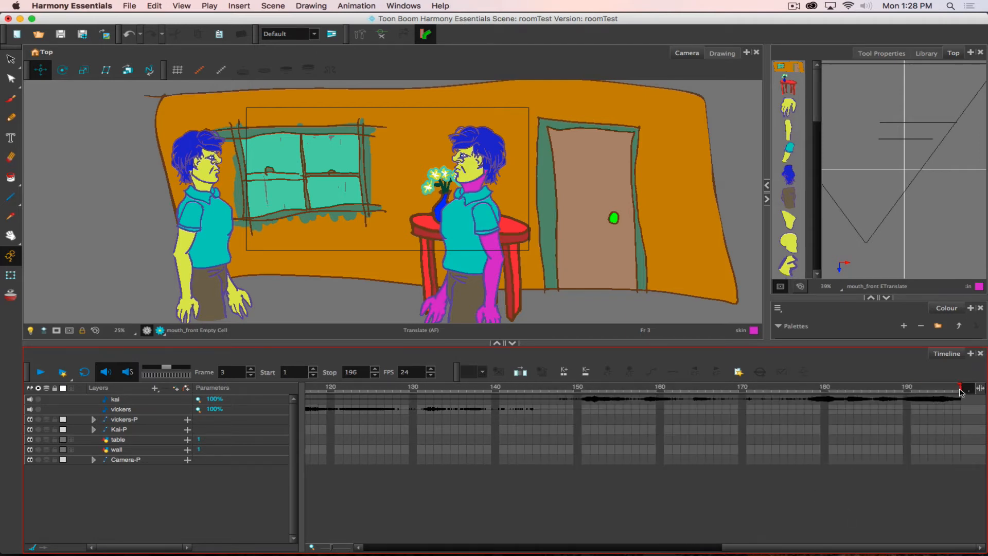
mouse_move(962, 390)
mouse_down()
mouse_move(983, 387)
mouse_move(910, 400)
mouse_move(919, 410)
mouse_up()
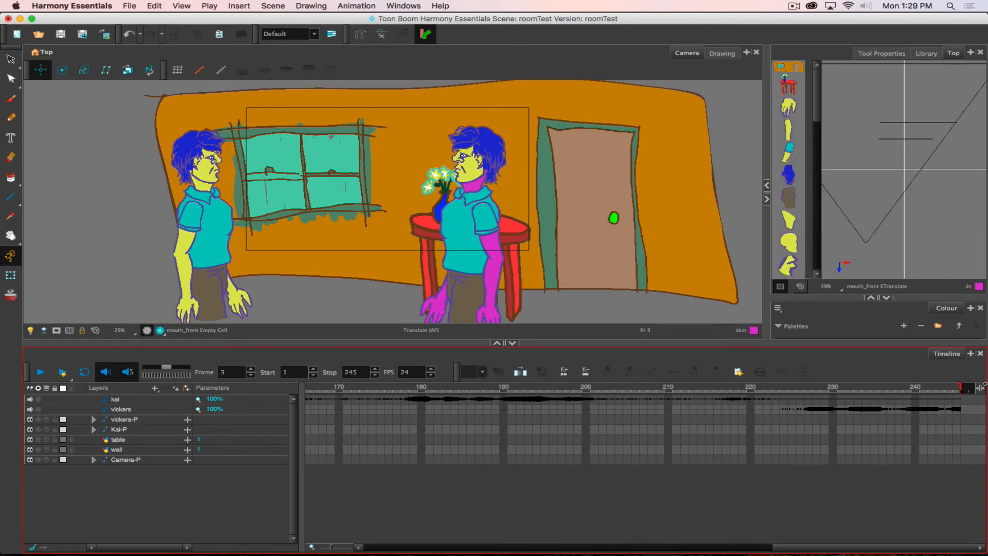
mouse_move(962, 389)
mouse_down()
mouse_move(982, 387)
mouse_move(962, 396)
mouse_up()
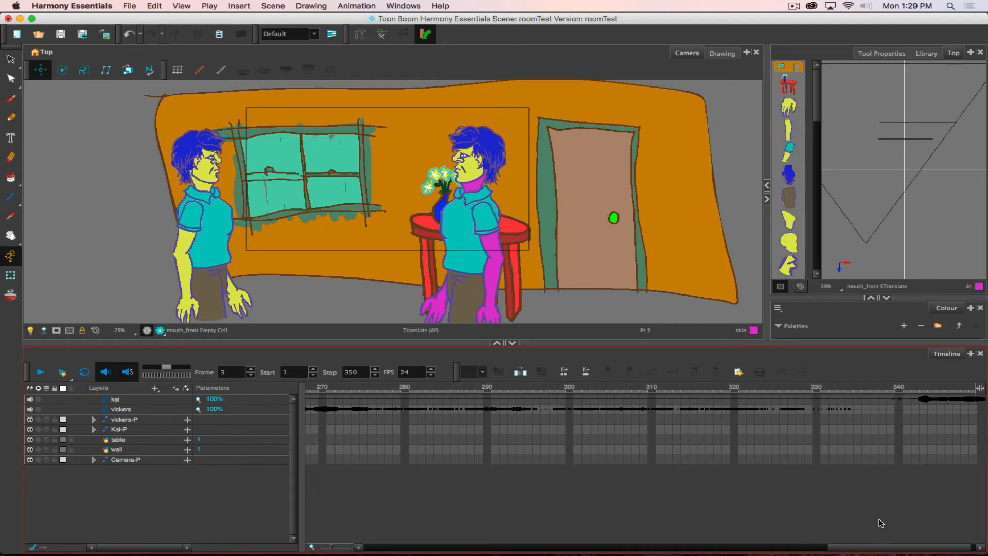
drag(869, 548, 229, 498)
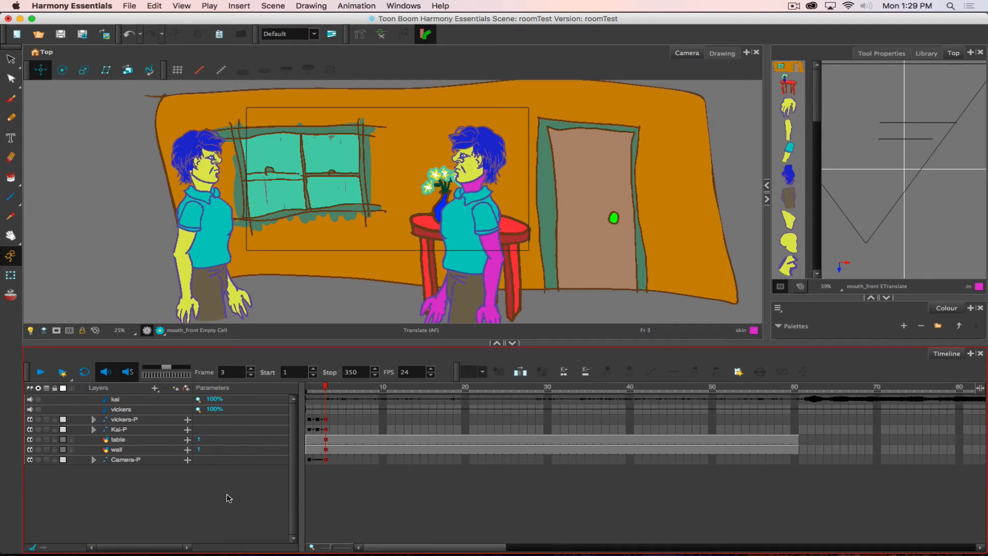
scroll(411, 493, right, 5)
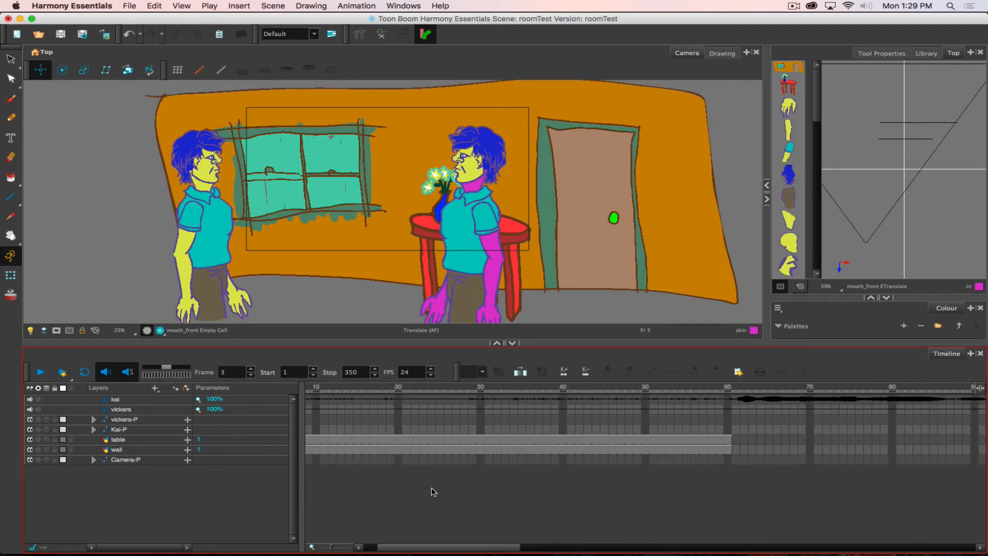
scroll(473, 495, right, 2)
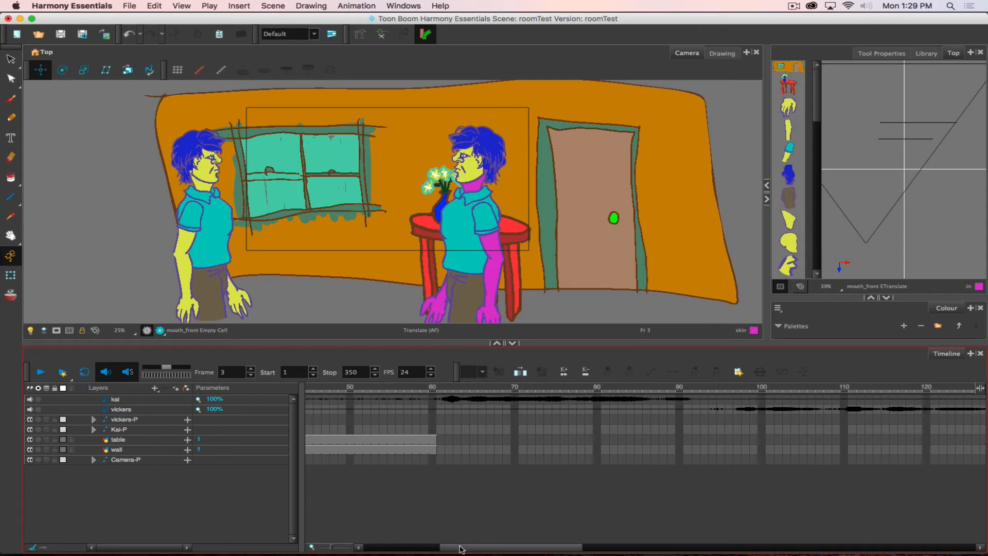
drag(465, 543, 323, 539)
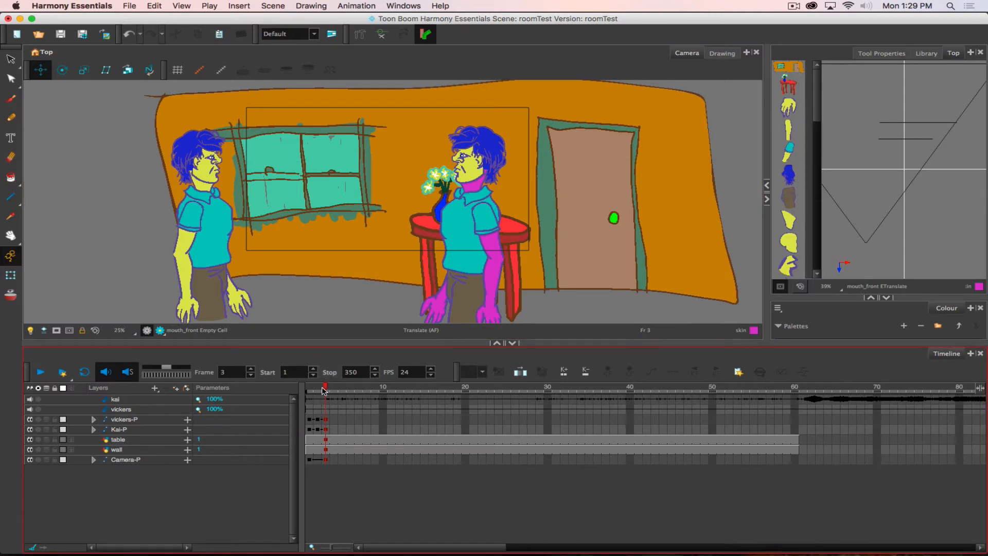
drag(325, 389, 337, 389)
drag(332, 388, 326, 390)
mouse_move(328, 392)
mouse_down()
mouse_move(336, 393)
mouse_move(326, 395)
mouse_up()
Step: Select frame 350 across the vickers-P, Kai-P, table, wall and Camera-P layers and extend their exposure up to it
drag(364, 545, 962, 543)
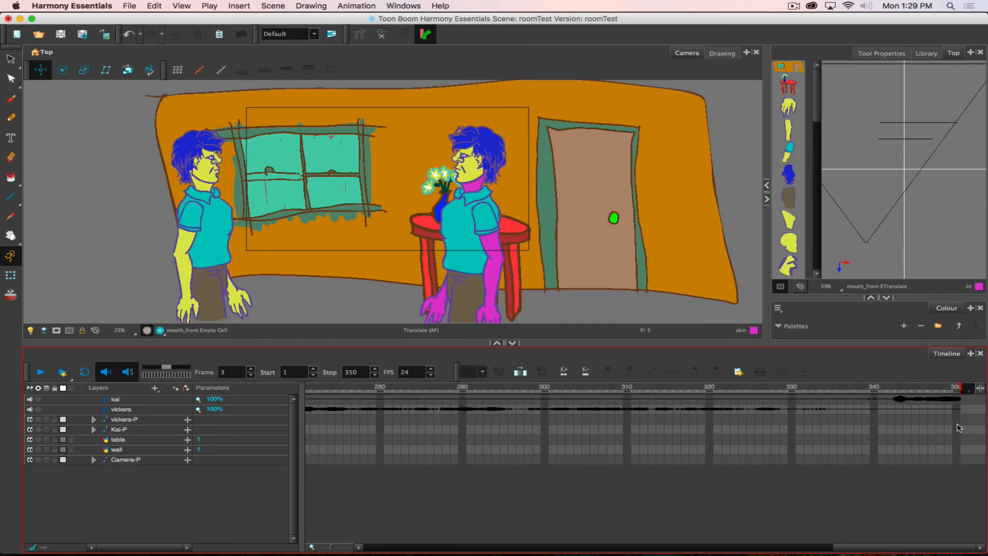
drag(957, 421, 958, 460)
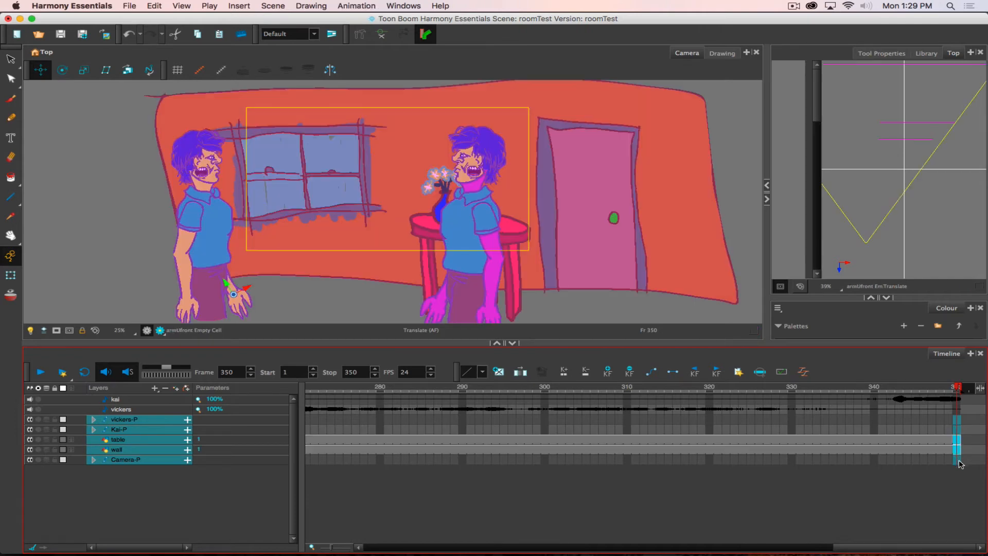
drag(909, 552, 438, 547)
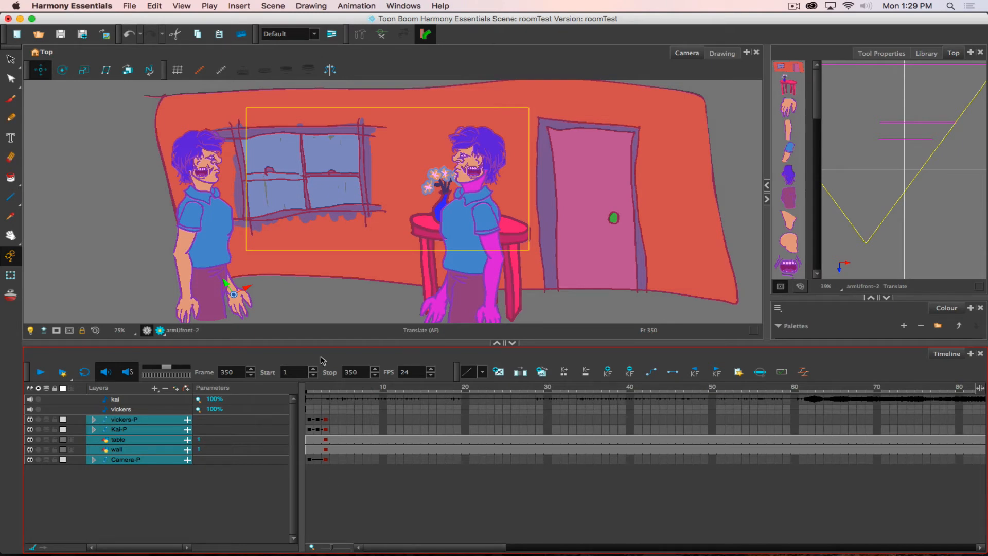
Step: Clear the mouth_front_1 drawing of vickers-P on frame 3 by drawing substitution and collapse the vickers-P layer
click(334, 389)
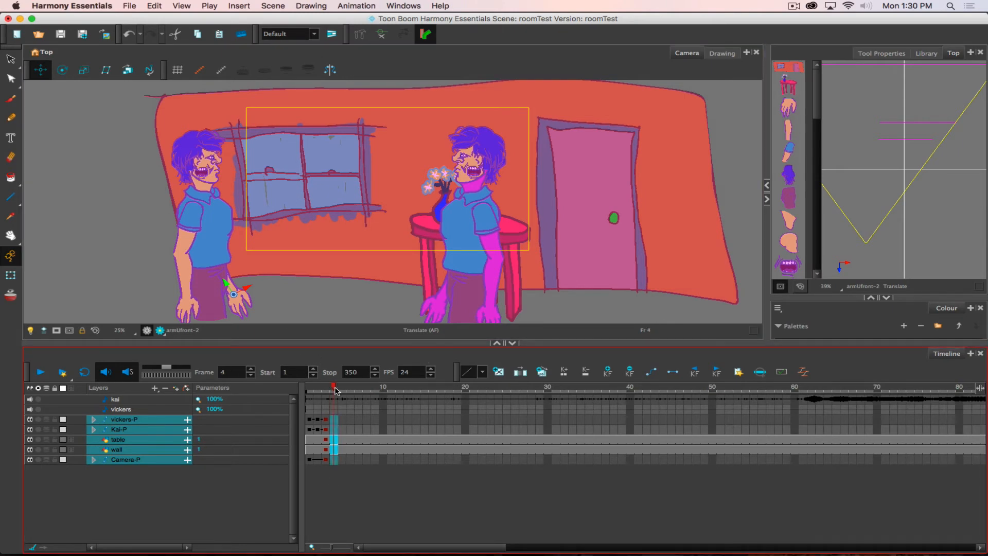
mouse_move(335, 390)
mouse_down()
mouse_move(317, 390)
mouse_move(326, 391)
mouse_up()
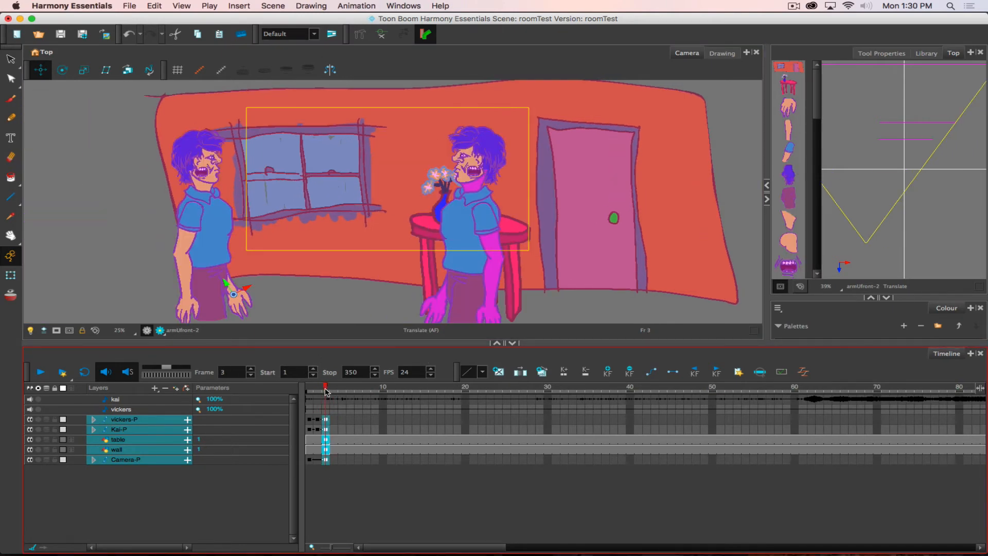
click(325, 420)
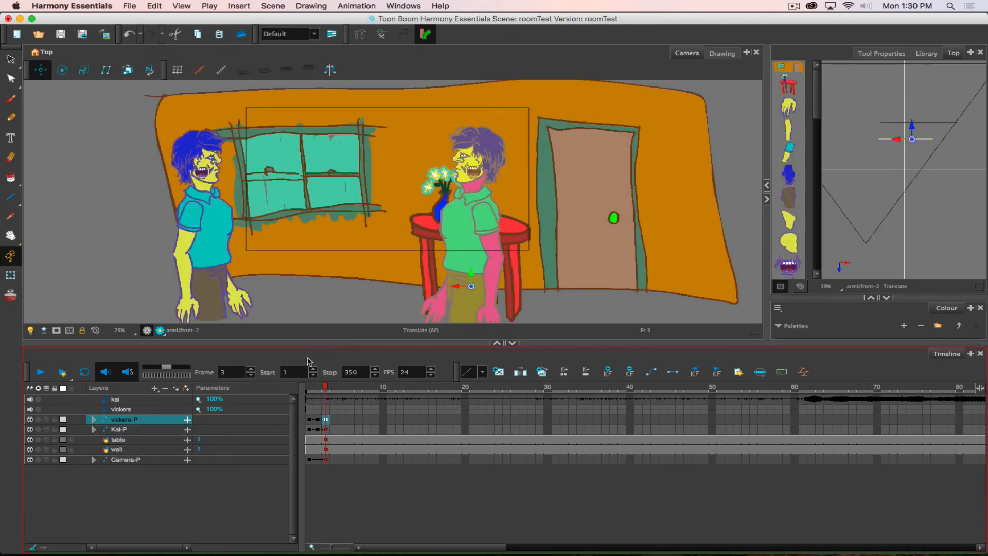
click(94, 420)
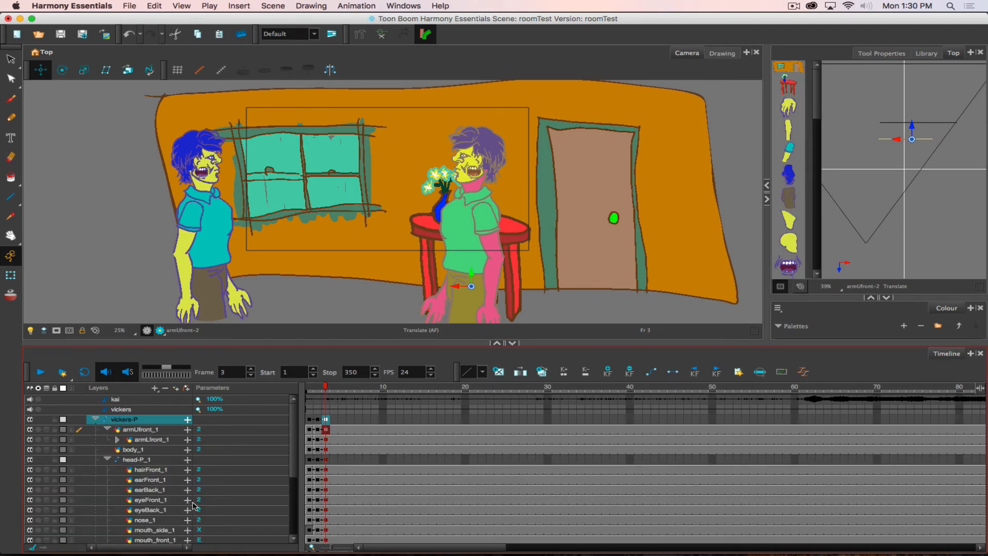
scroll(207, 500, down, 1)
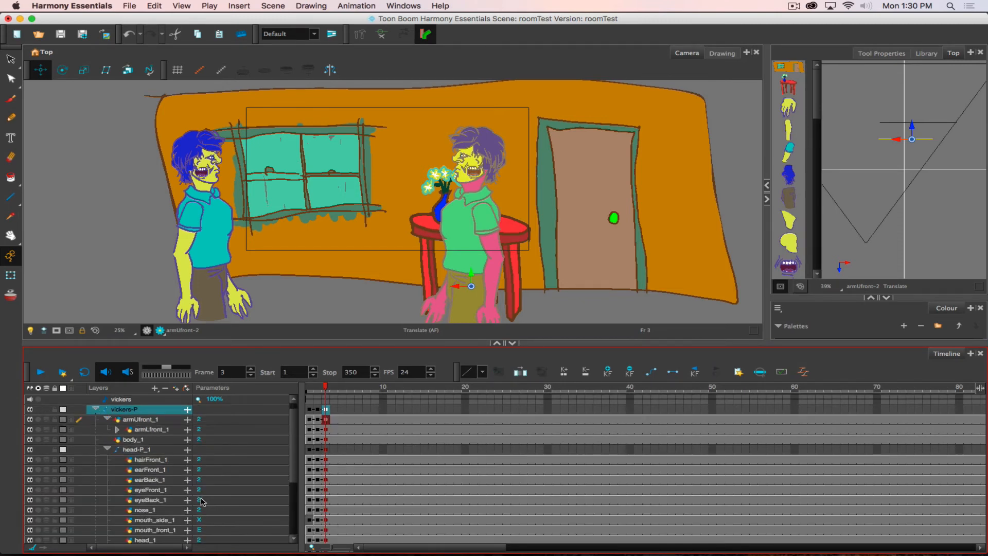
click(327, 531)
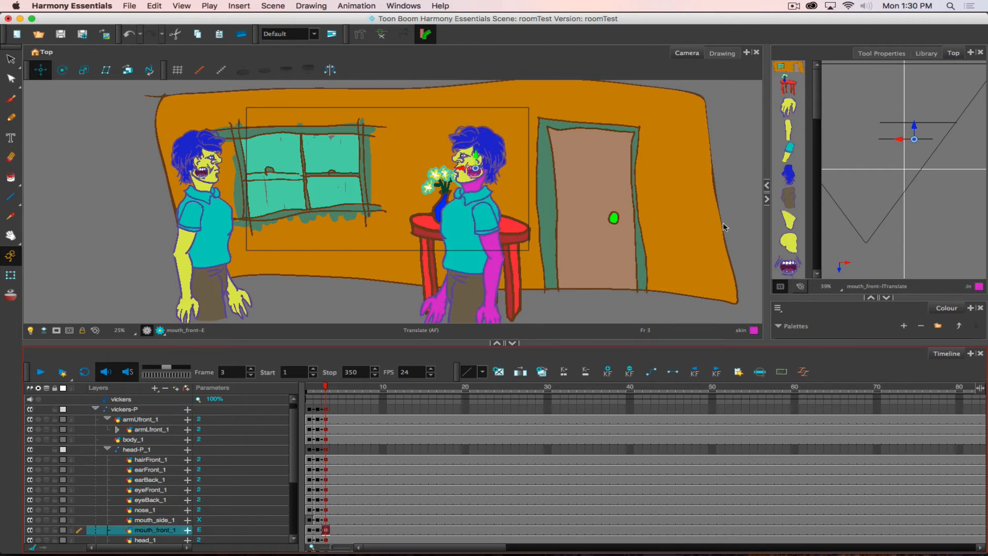
click(926, 53)
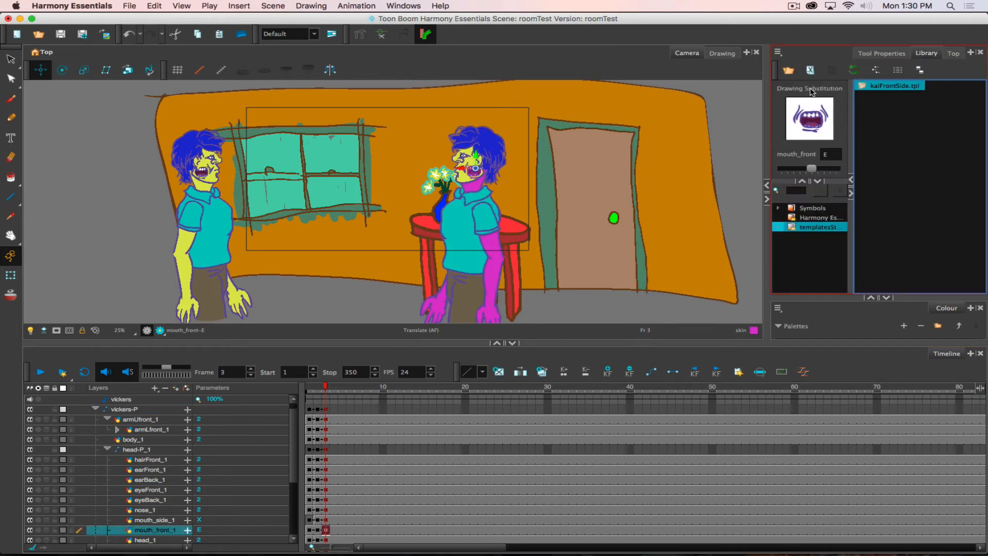
drag(811, 169, 781, 169)
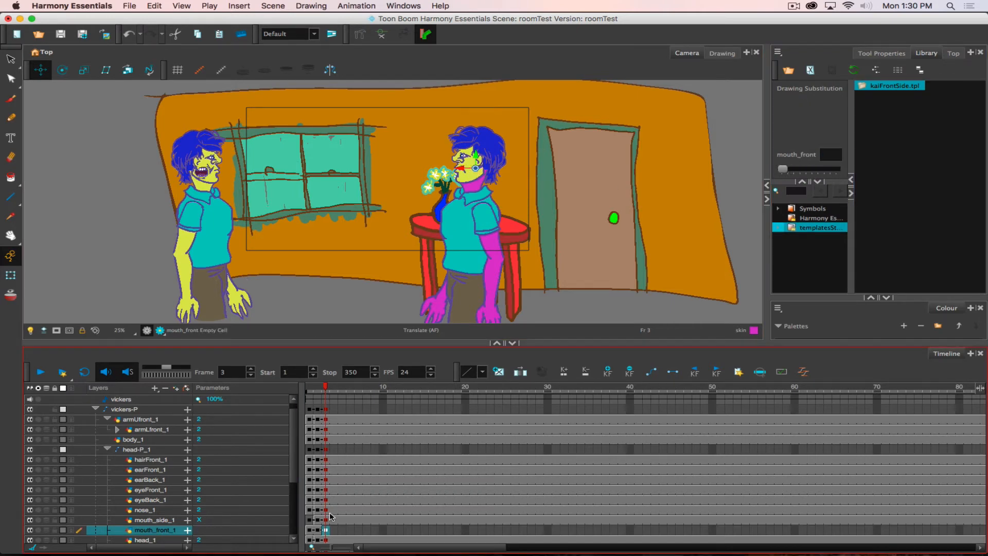
click(96, 410)
Step: Collapse the vickers-P layer and clear Kai-P's mouth_front drawing on frame 3 by drawing substitution
click(94, 430)
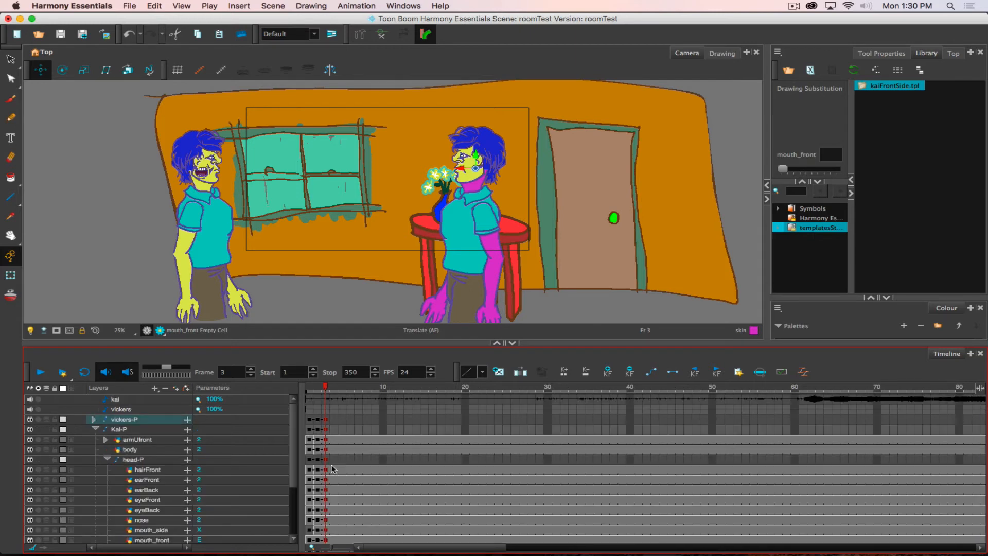
click(325, 540)
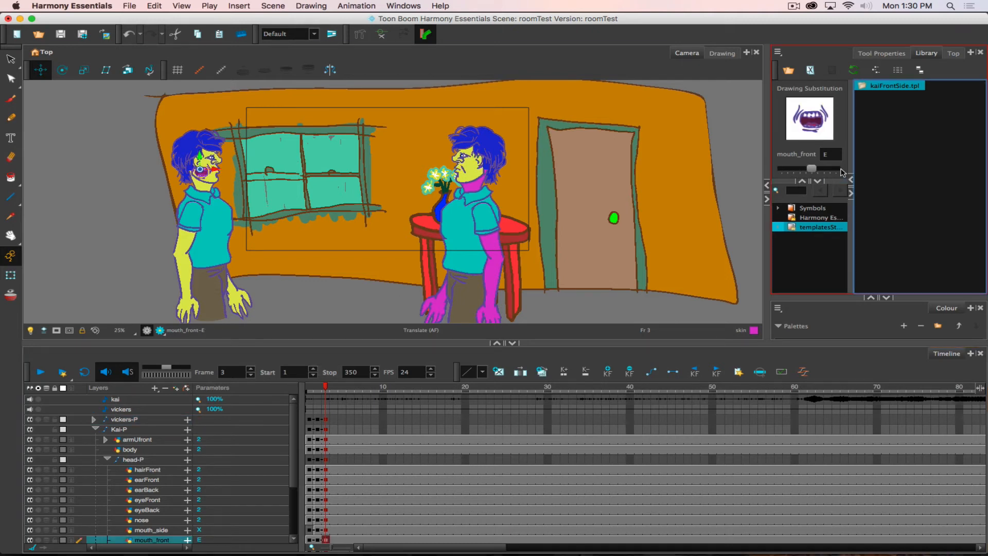
drag(743, 163, 718, 160)
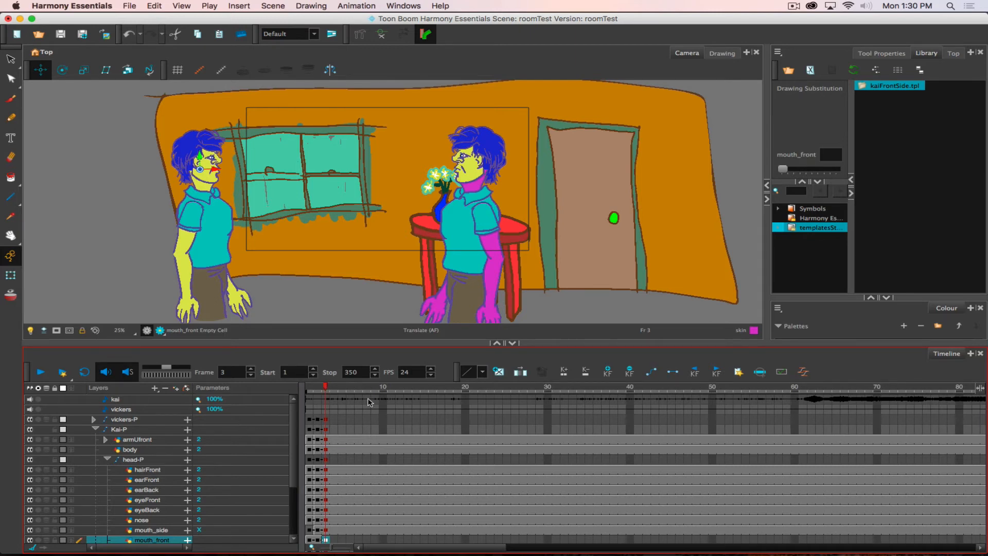
Step: Run Auto Lip-Sync Detection on the kai sound layer
click(368, 400)
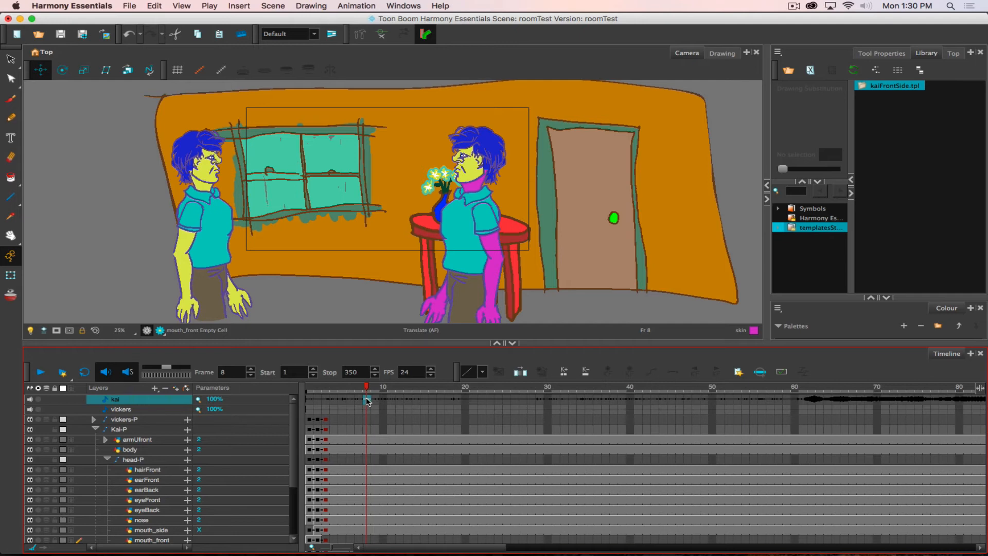
right_click(369, 401)
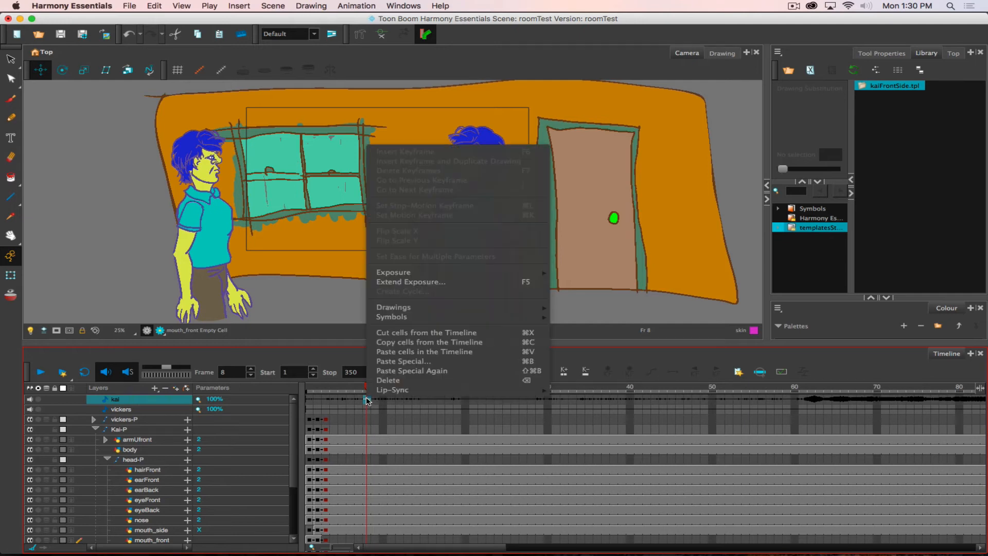
mouse_move(387, 392)
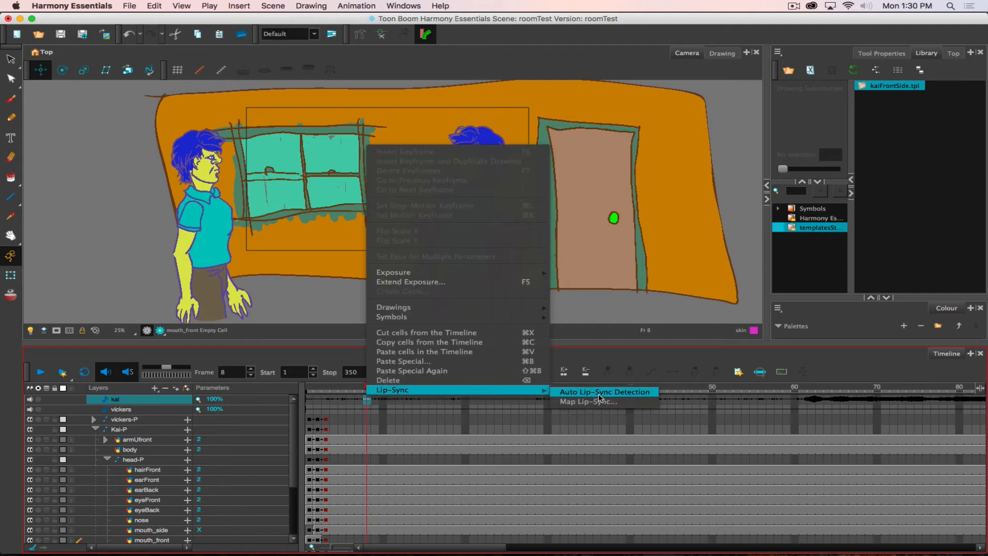
click(598, 393)
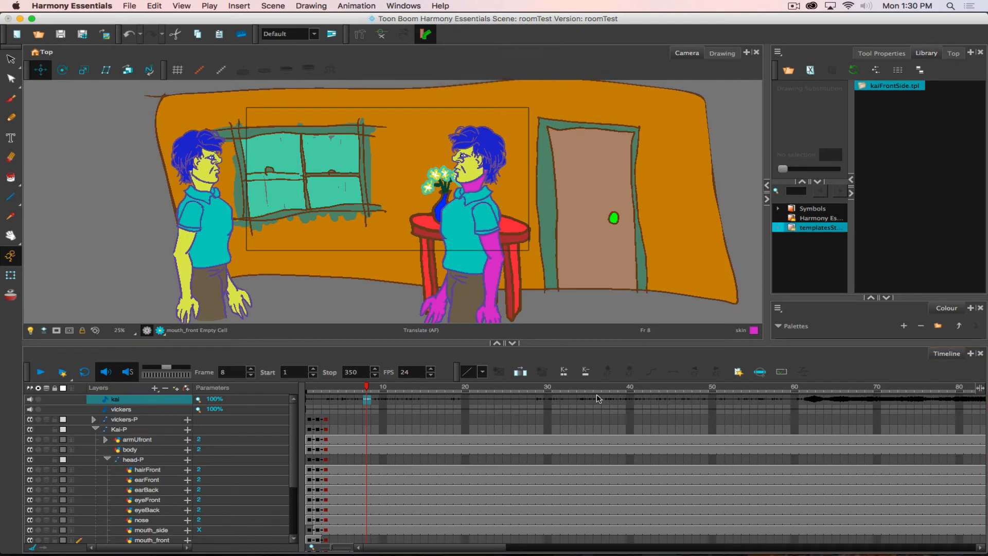
Step: Map the kai sound layer's lip-sync to the mouth_side destination layer, keeping the A to G and X drawing mapping
right_click(404, 401)
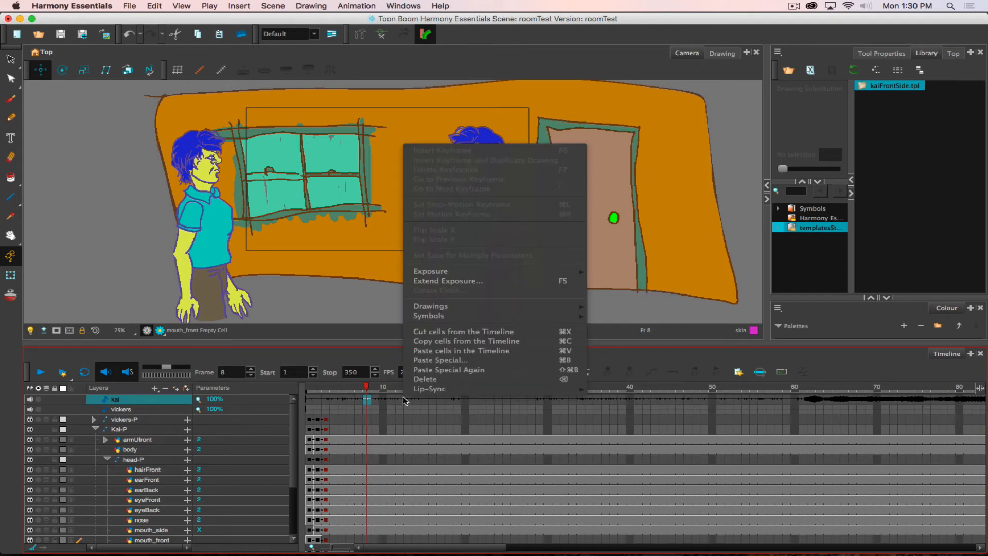
mouse_move(437, 389)
click(646, 405)
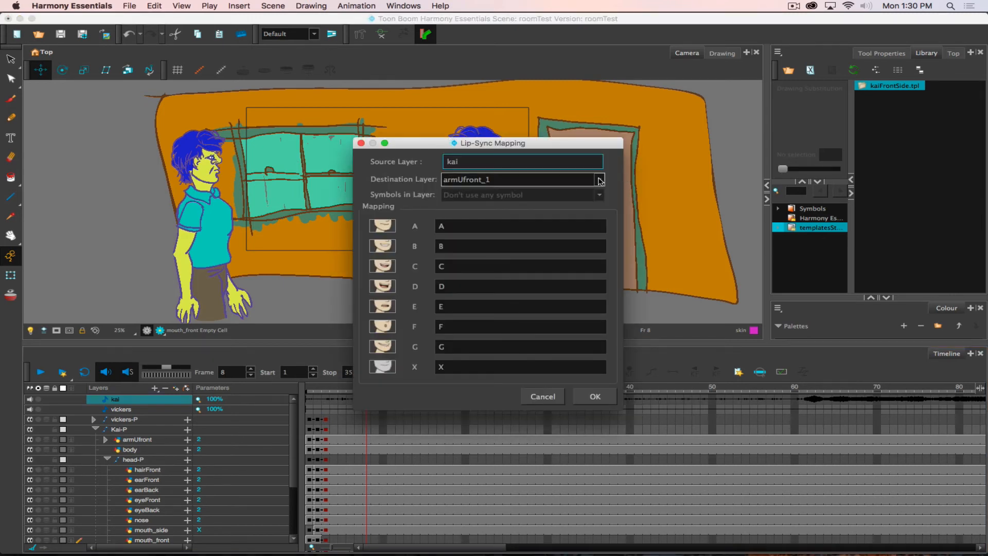
click(600, 179)
scroll(525, 220, down, 1)
scroll(525, 220, down, 2)
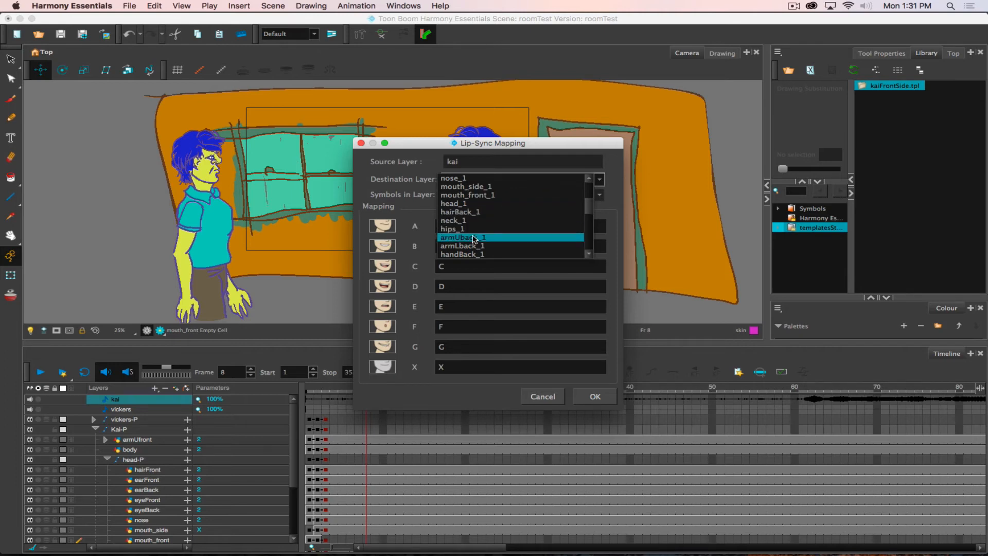
scroll(474, 237, down, 1)
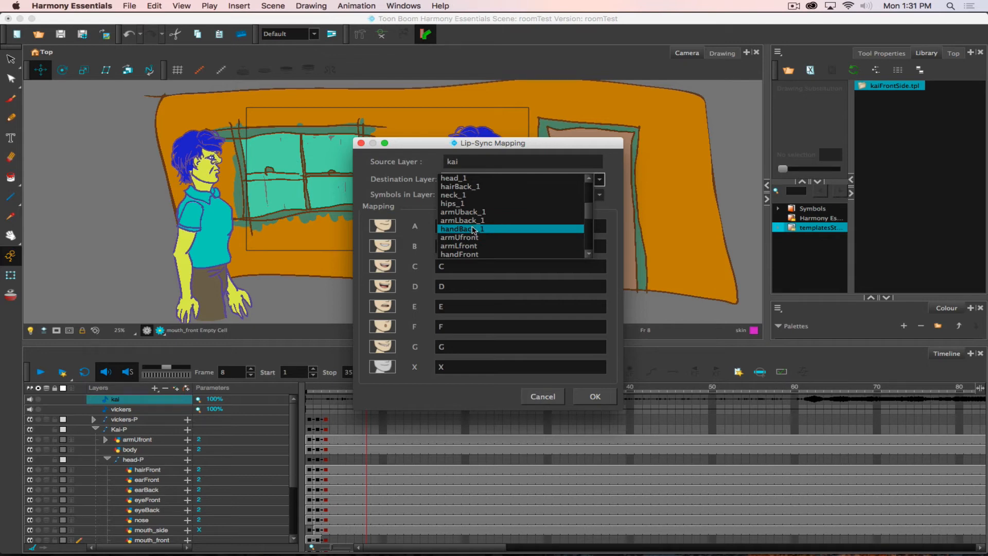
scroll(473, 230, down, 3)
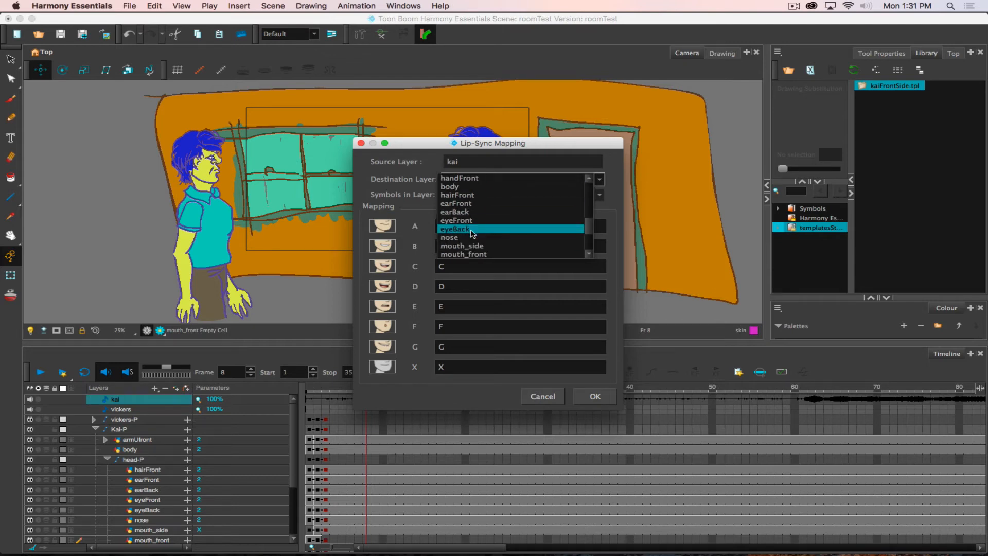
scroll(465, 234, down, 1)
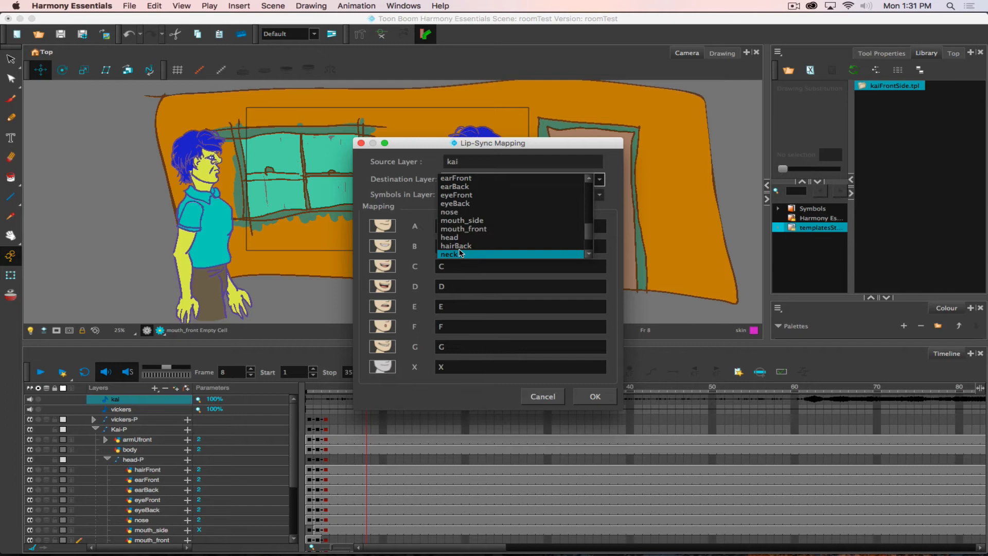
click(459, 221)
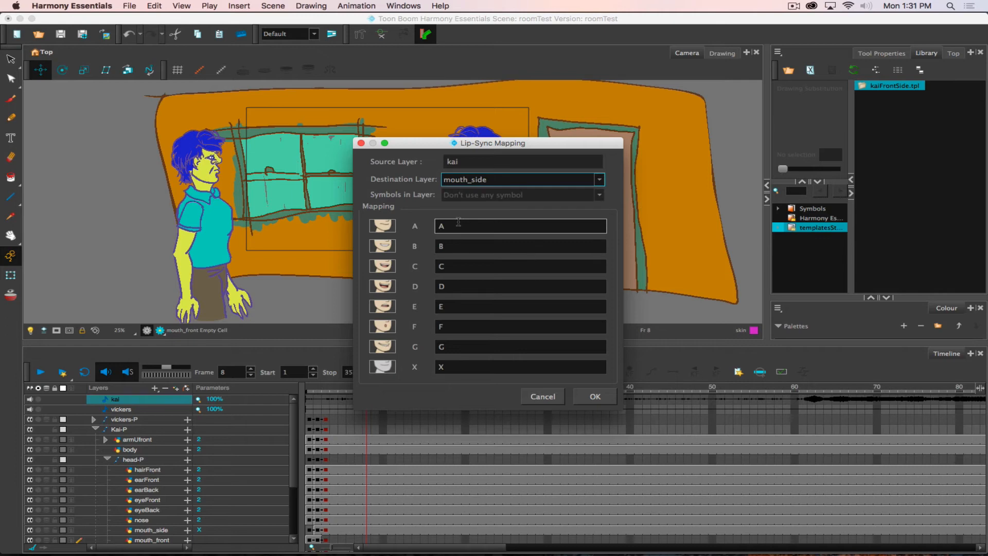
click(590, 400)
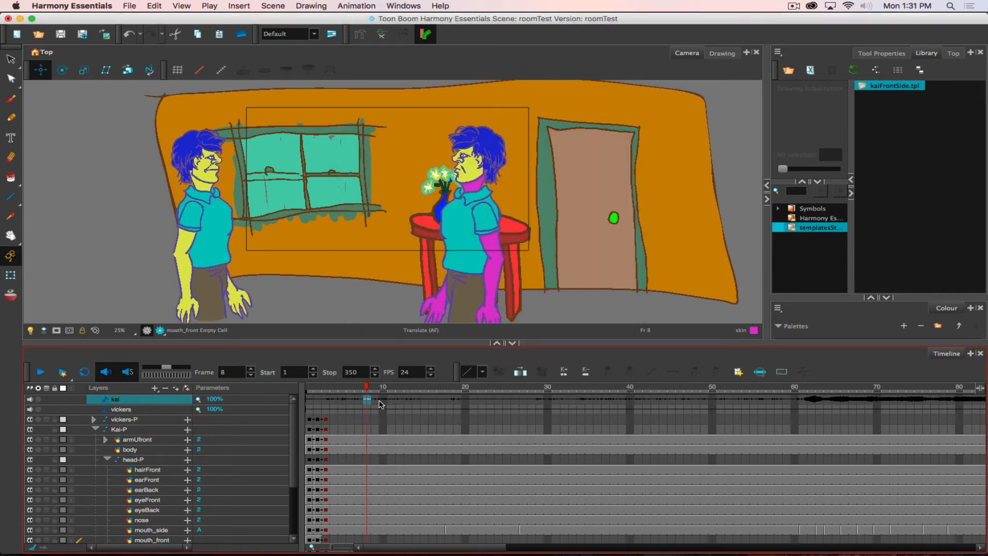
Step: Scrub Kai's dialogue around frame 62 to check the mouth shapes, and turn off sound scrubbing
mouse_move(368, 389)
mouse_down()
mouse_move(859, 385)
mouse_move(811, 386)
mouse_up()
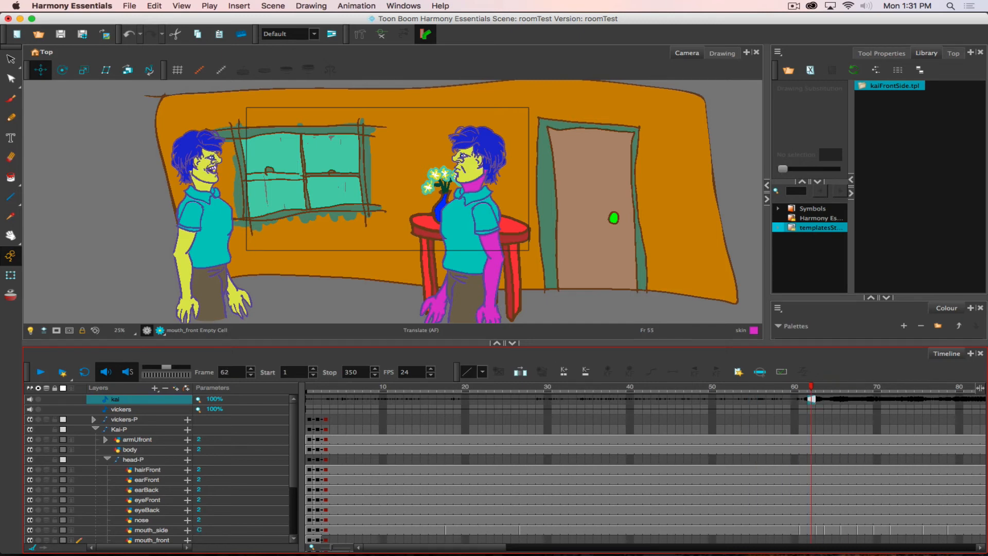
click(129, 372)
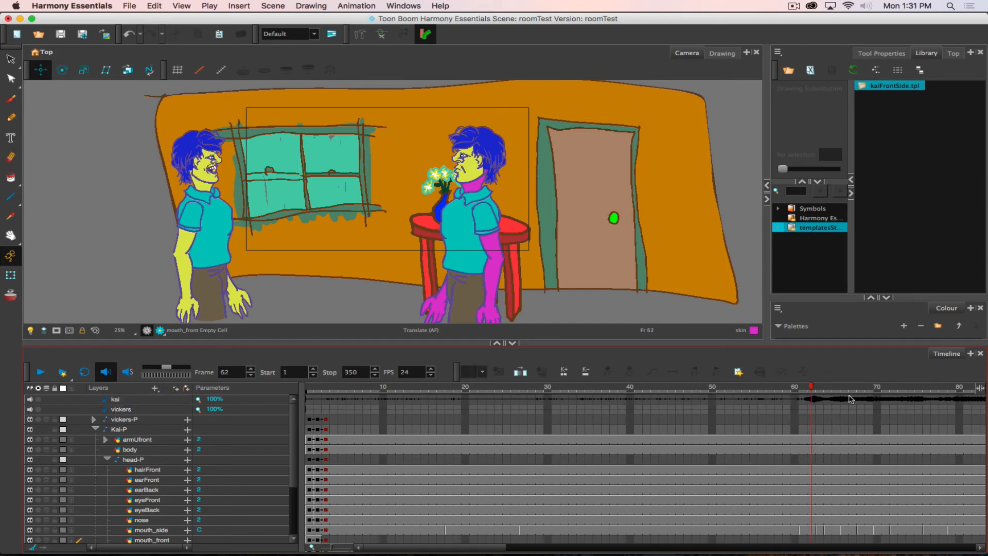
mouse_move(826, 390)
mouse_down()
mouse_move(877, 386)
mouse_move(801, 387)
mouse_up()
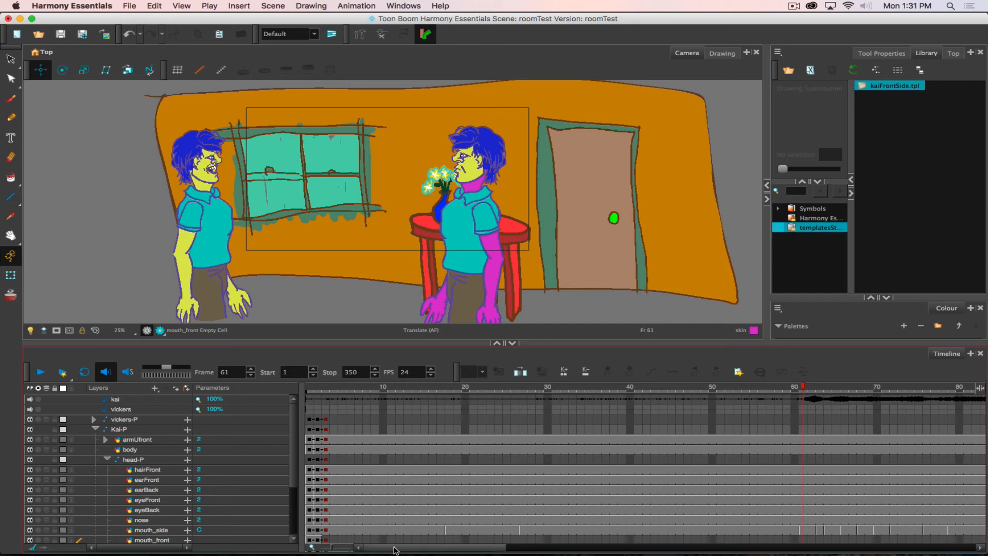
drag(399, 547, 467, 547)
scroll(466, 501, down, 3)
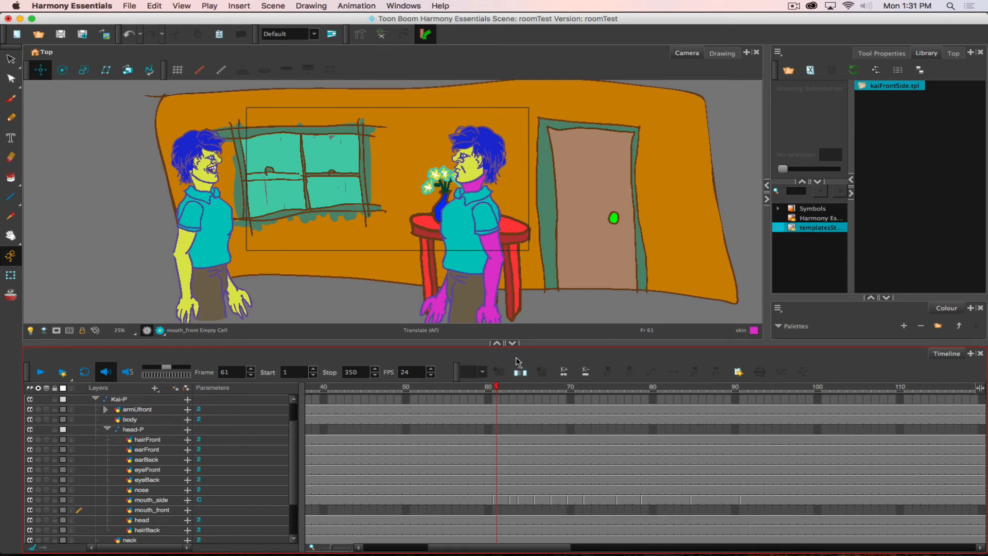
scroll(468, 465, up, 3)
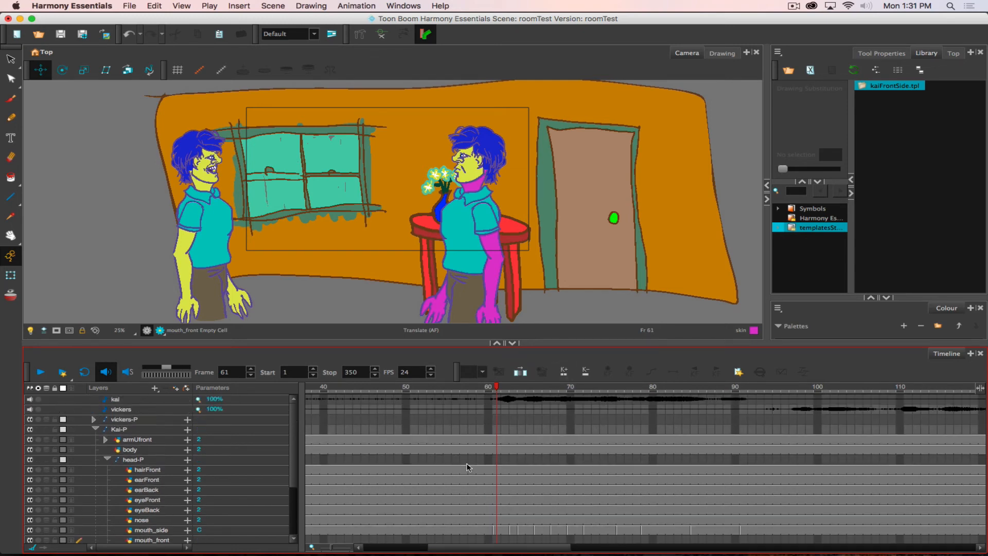
Step: Map the kai sound layer's lip-sync to the mouth_front destination layer as well
click(504, 399)
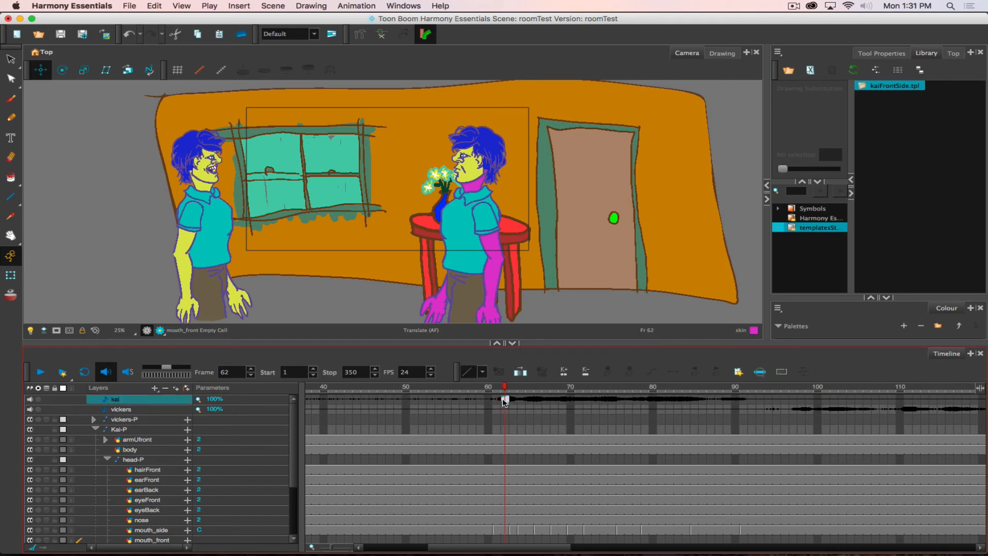
right_click(503, 401)
mouse_move(618, 389)
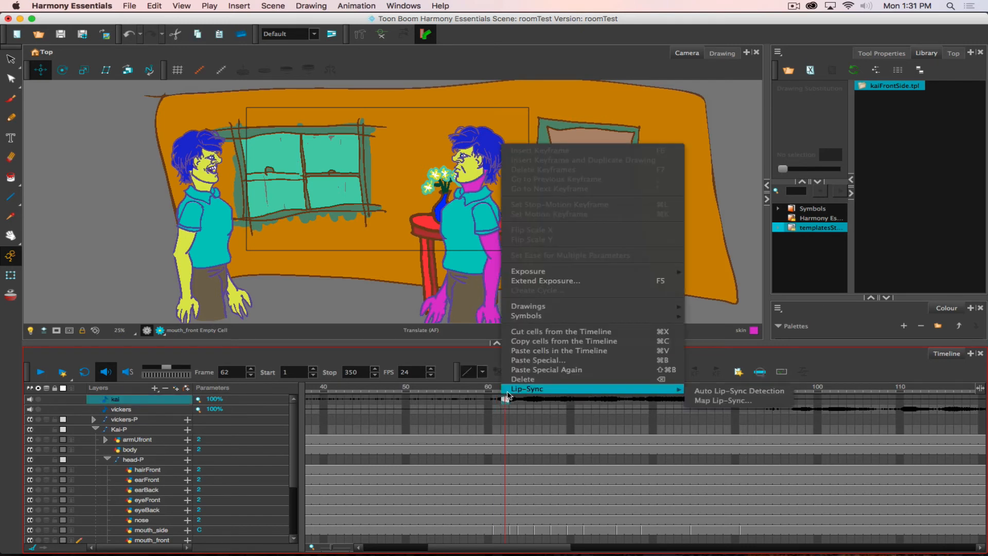
click(743, 403)
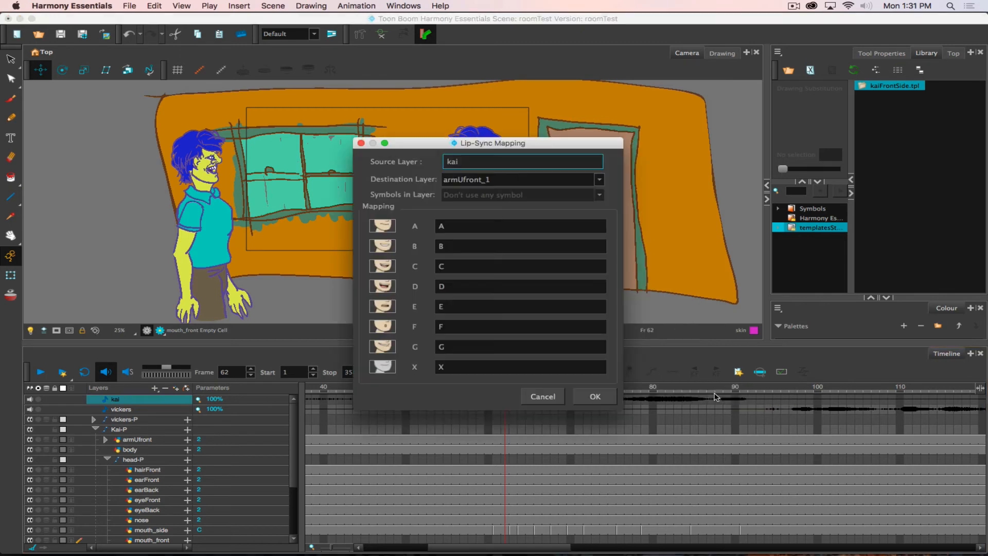
click(532, 179)
scroll(496, 247, down, 9)
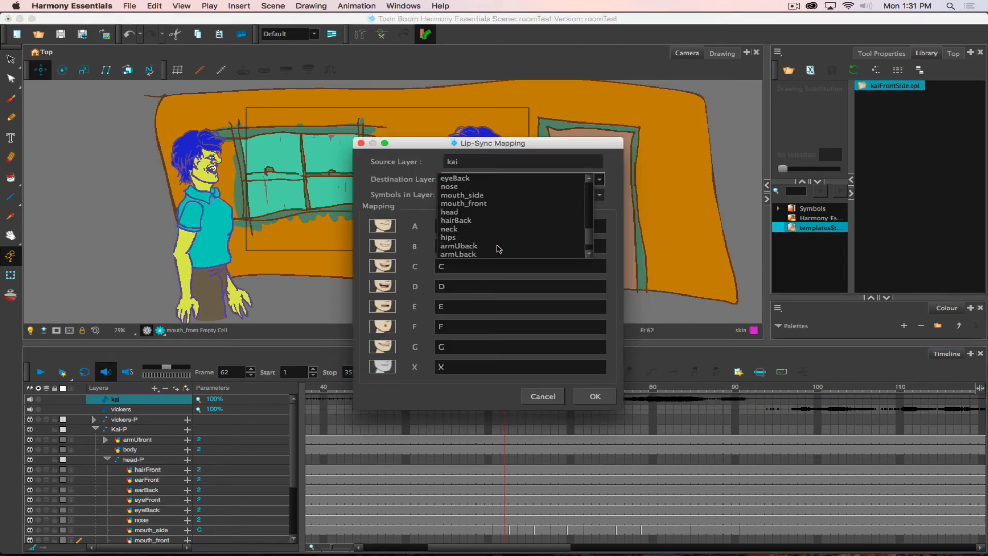
click(495, 203)
click(595, 395)
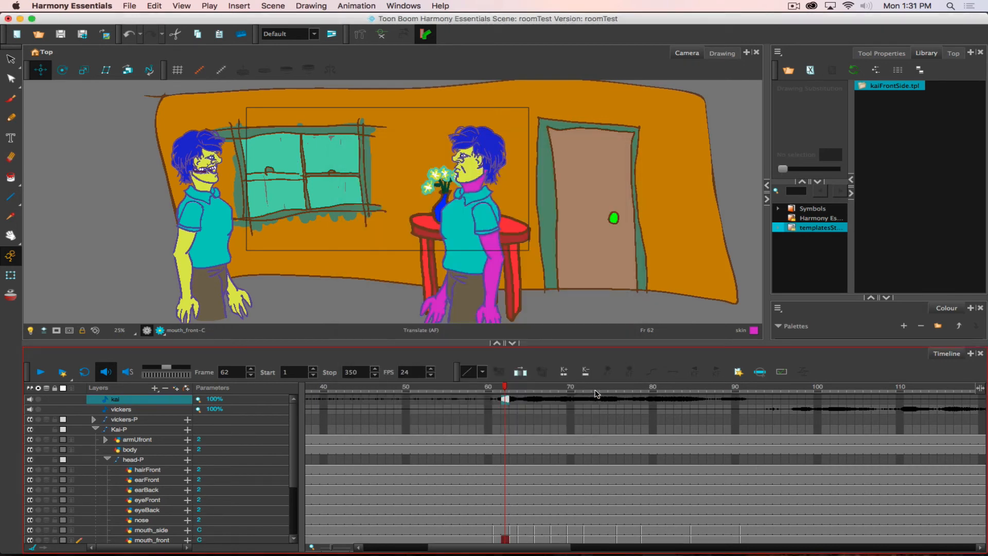
Step: Check the mouth_side and mouth_front cells across the dialogue frames and undo the lip-sync mapping on mouth_front
scroll(444, 447, down, 3)
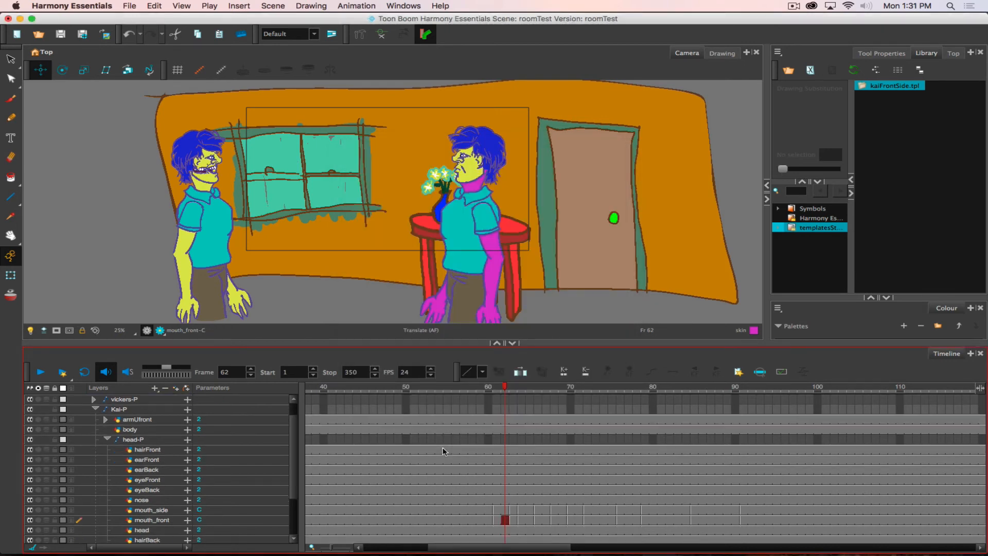
mouse_move(502, 387)
mouse_down()
mouse_move(720, 400)
mouse_move(457, 396)
mouse_move(720, 396)
mouse_move(497, 396)
mouse_move(571, 410)
mouse_move(717, 412)
mouse_move(364, 427)
mouse_move(507, 437)
mouse_move(438, 433)
mouse_move(434, 553)
mouse_up()
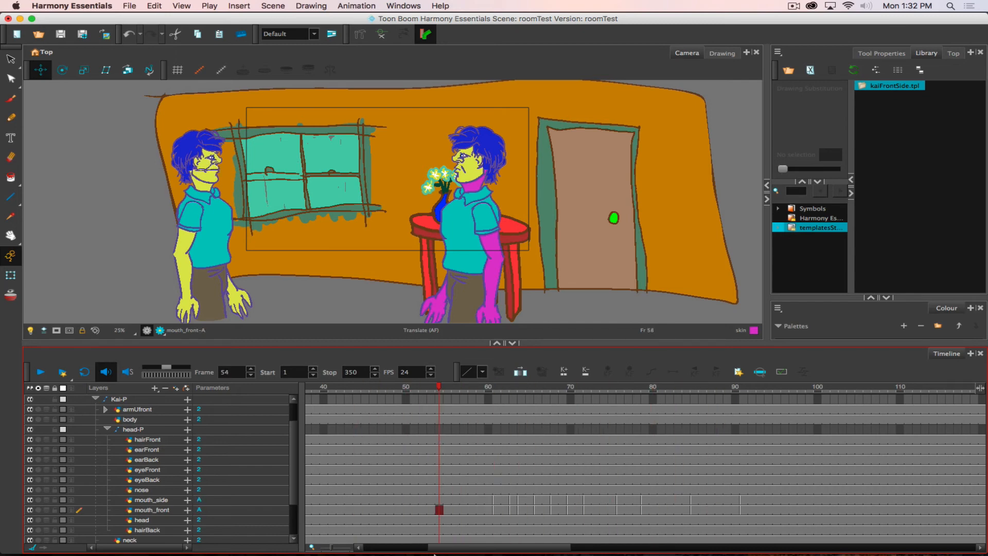
drag(471, 510, 854, 500)
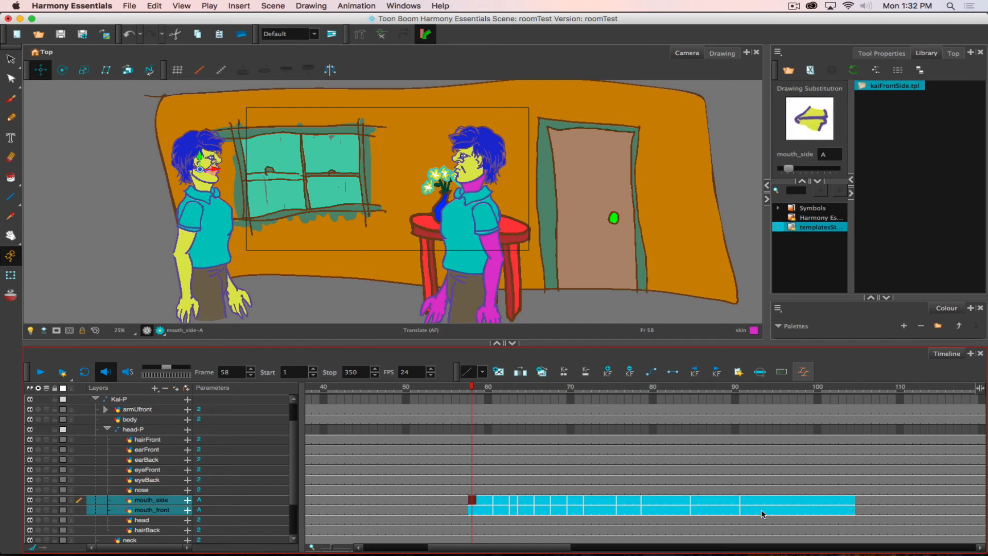
click(761, 509)
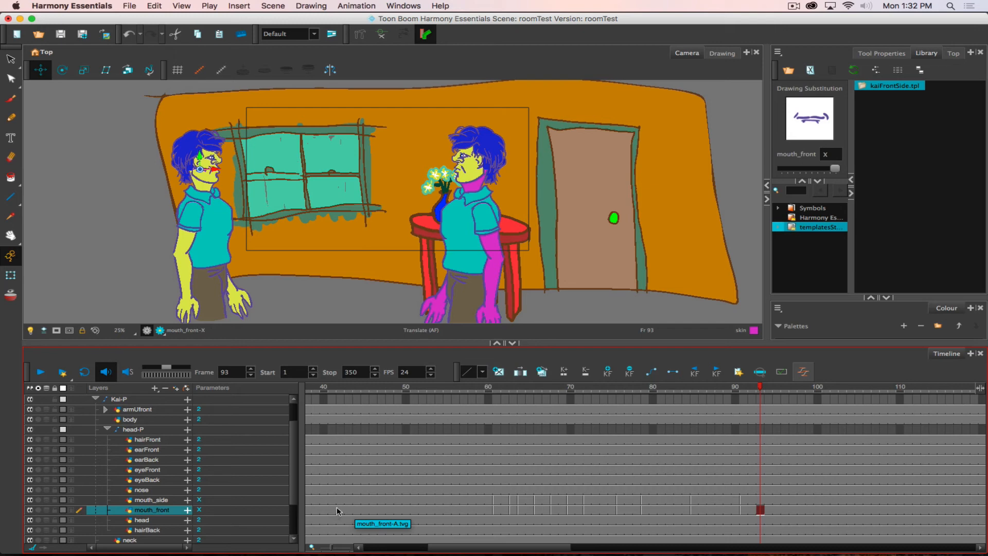
key(super+z)
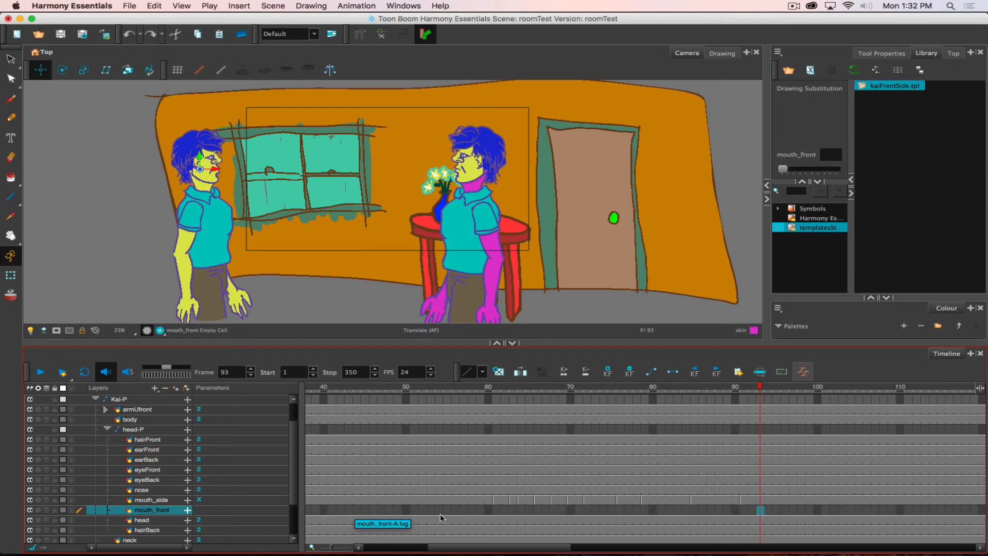
Step: Run Auto Lip-Sync Detection on the vickers sound layer
scroll(386, 413, up, 3)
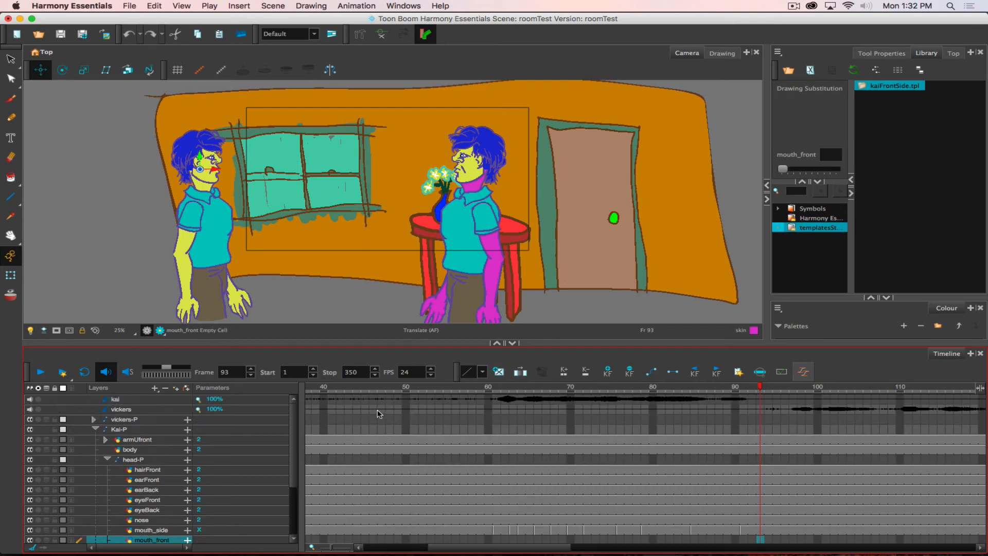
click(415, 410)
right_click(416, 410)
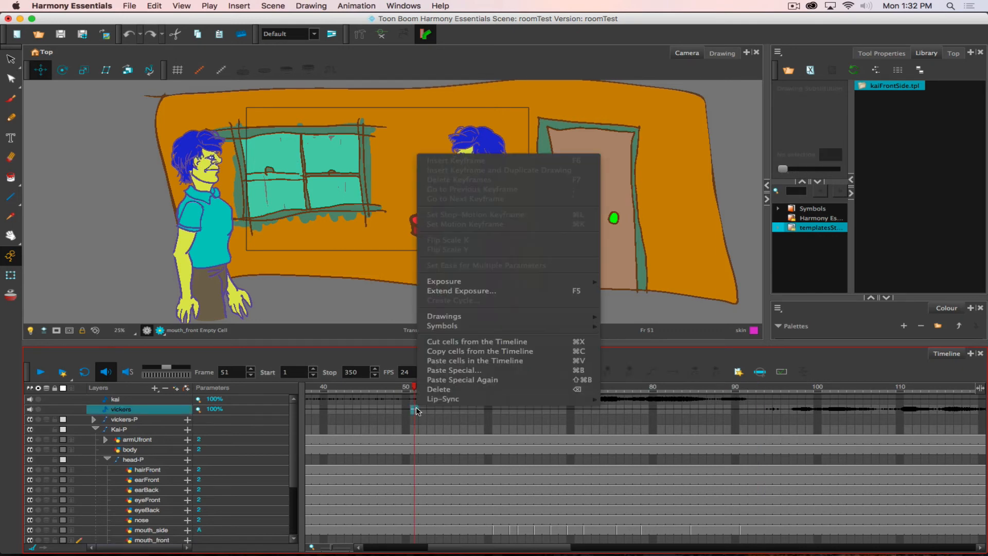
mouse_move(463, 400)
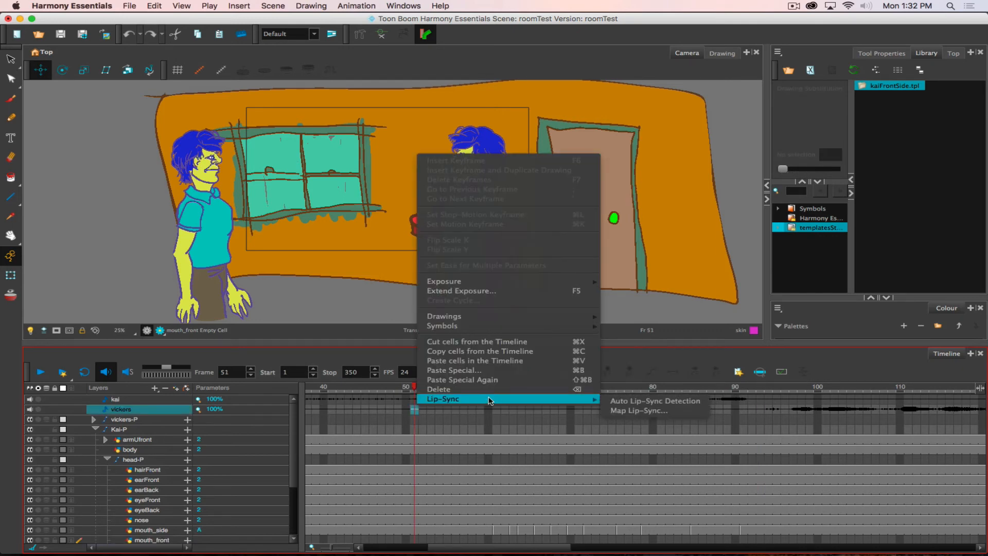
click(640, 401)
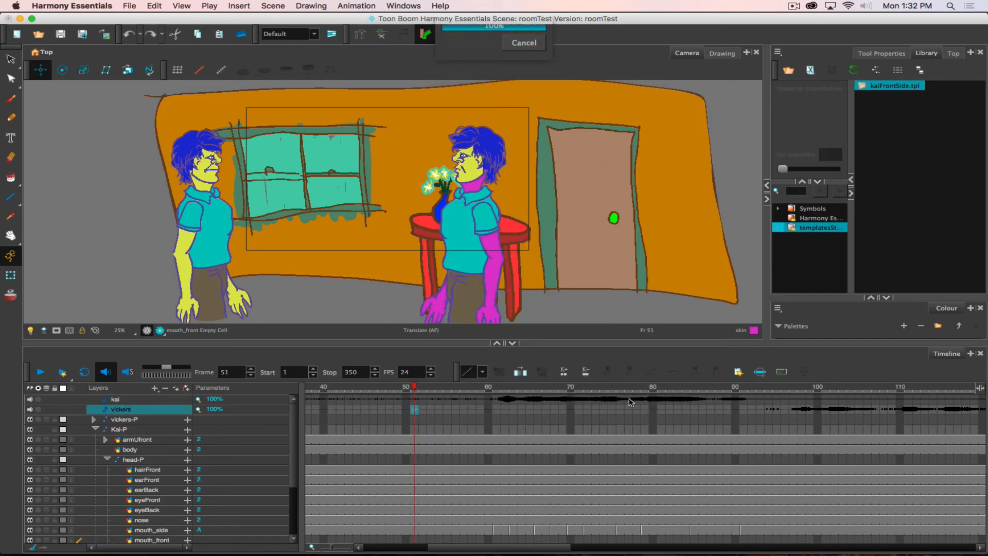
Step: Map the vickers sound layer's lip-sync to the mouth_side_1 destination layer
right_click(622, 406)
mouse_move(643, 400)
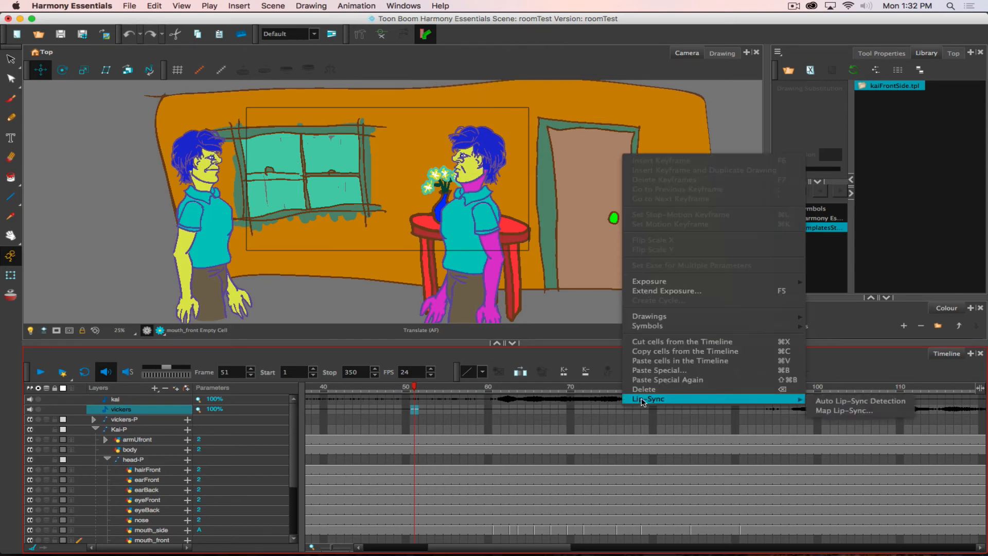
click(854, 410)
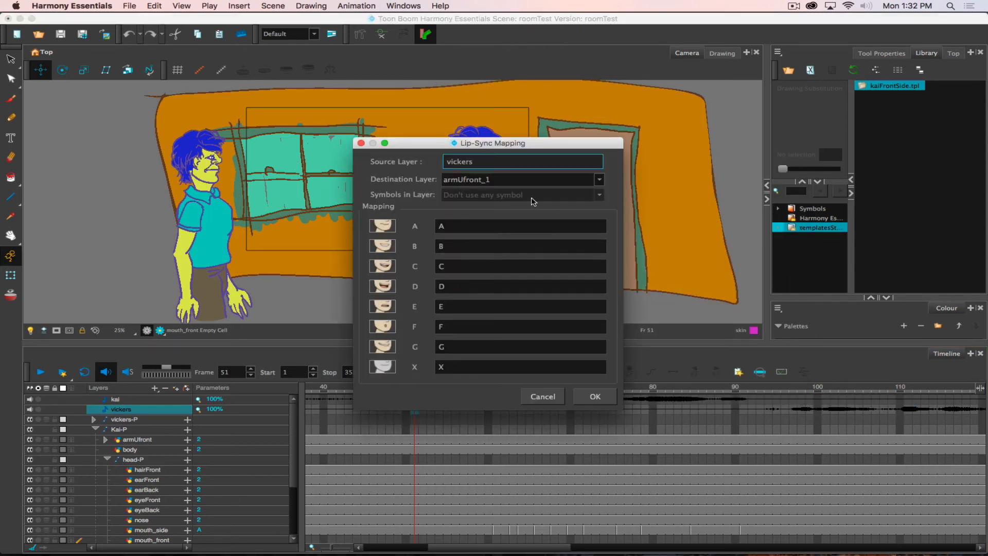
click(512, 180)
scroll(512, 234, down, 2)
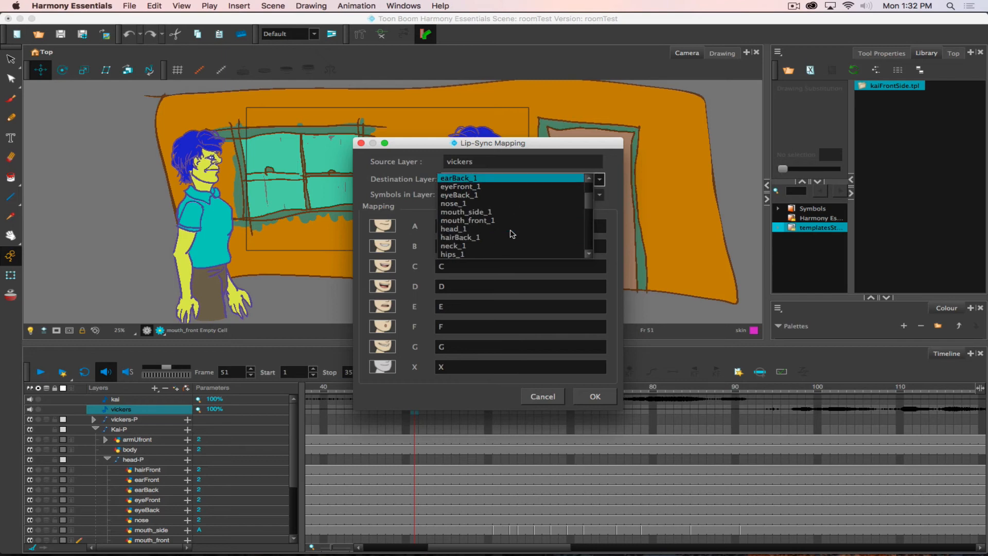
click(498, 212)
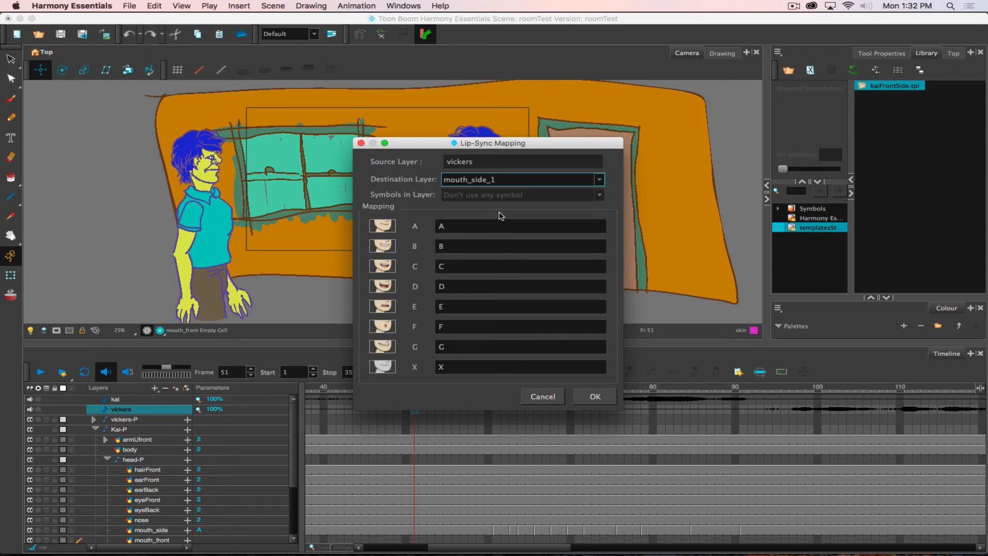
click(596, 396)
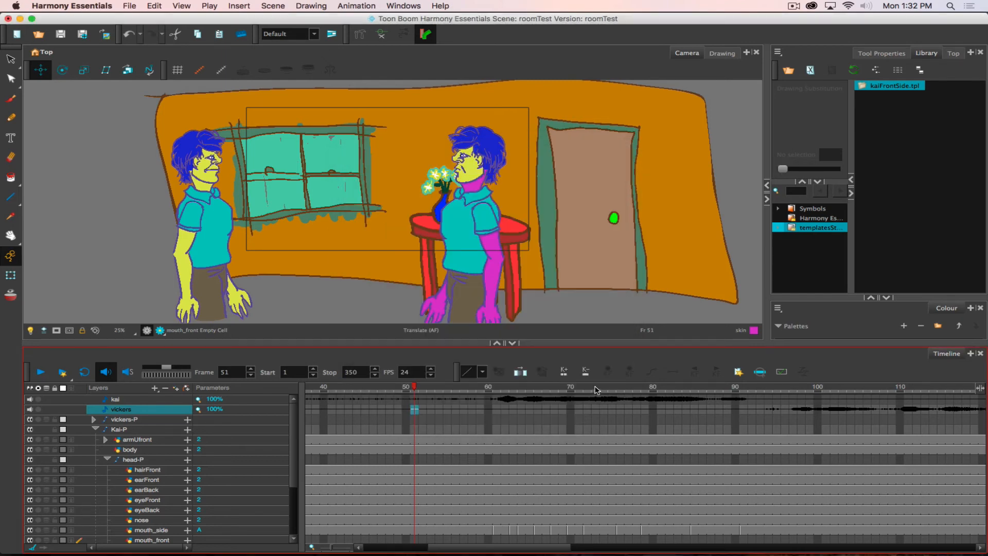
Step: Collapse Kai-P and move the vickers-P character toward the right side of the room at frames 1 and 2
mouse_move(415, 387)
mouse_down()
mouse_move(867, 389)
mouse_move(677, 388)
mouse_move(543, 364)
mouse_move(782, 388)
mouse_move(373, 390)
mouse_move(209, 365)
mouse_move(450, 388)
mouse_move(307, 395)
mouse_up()
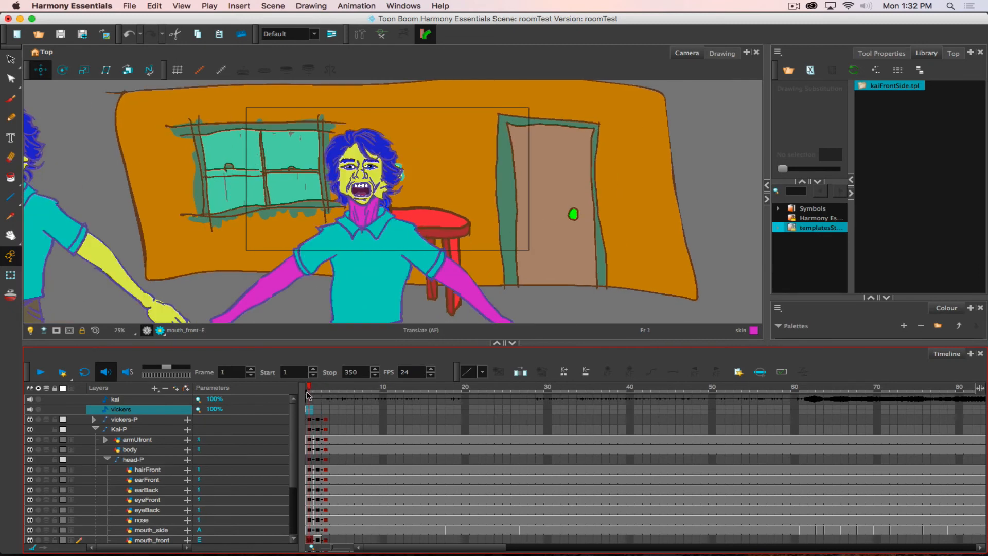
click(95, 429)
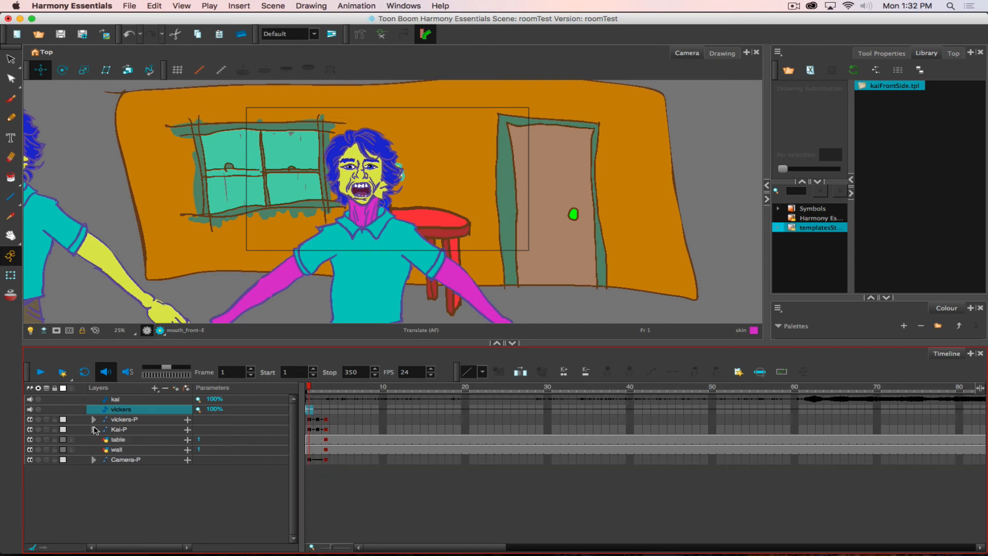
click(309, 421)
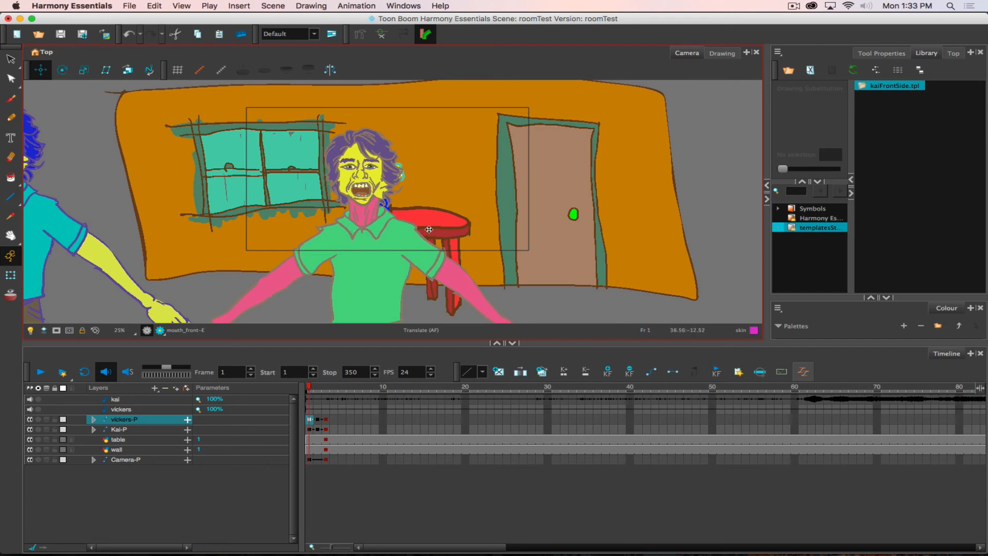
drag(429, 230, 682, 209)
click(319, 420)
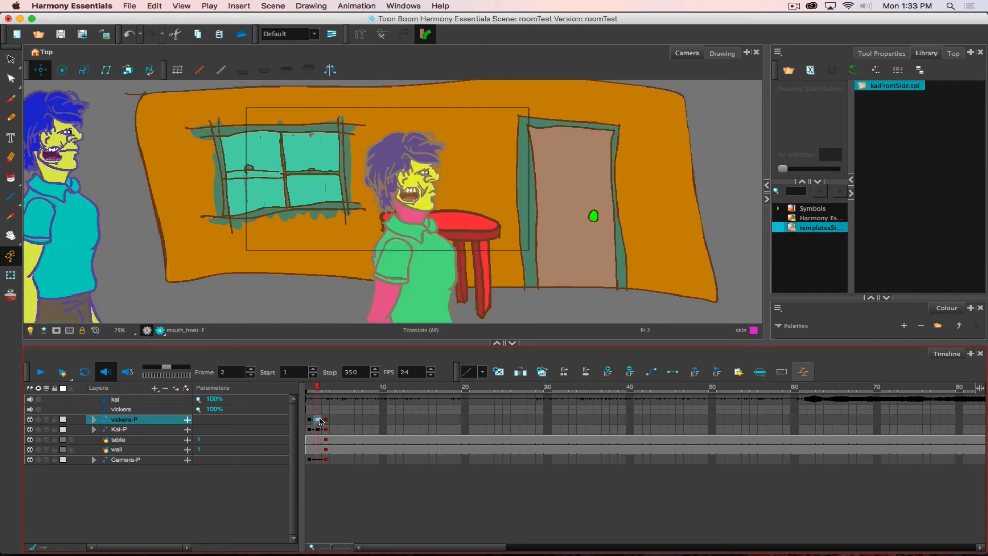
drag(401, 274, 730, 248)
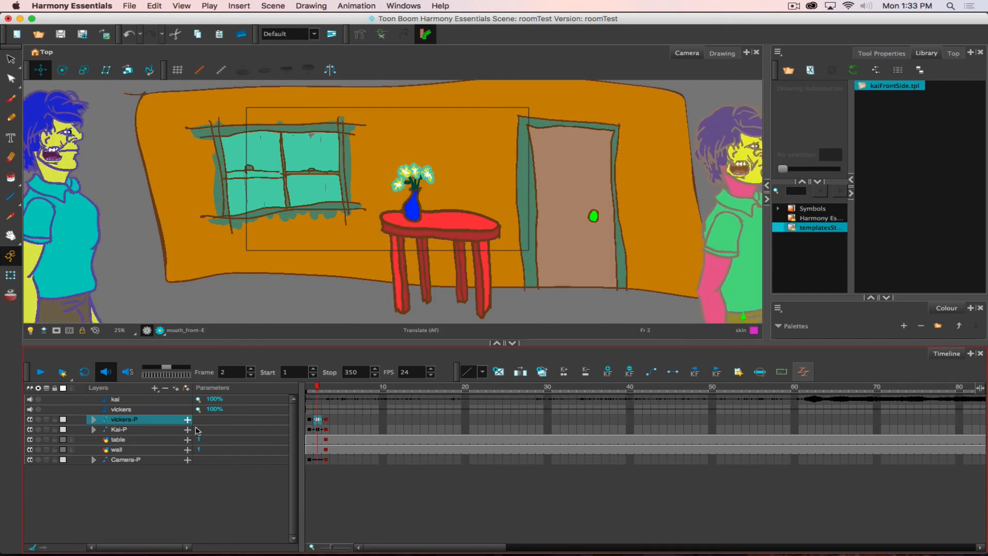
Step: At frame 3, move the vickers-P character to the far side of the table, in front of the door
click(327, 389)
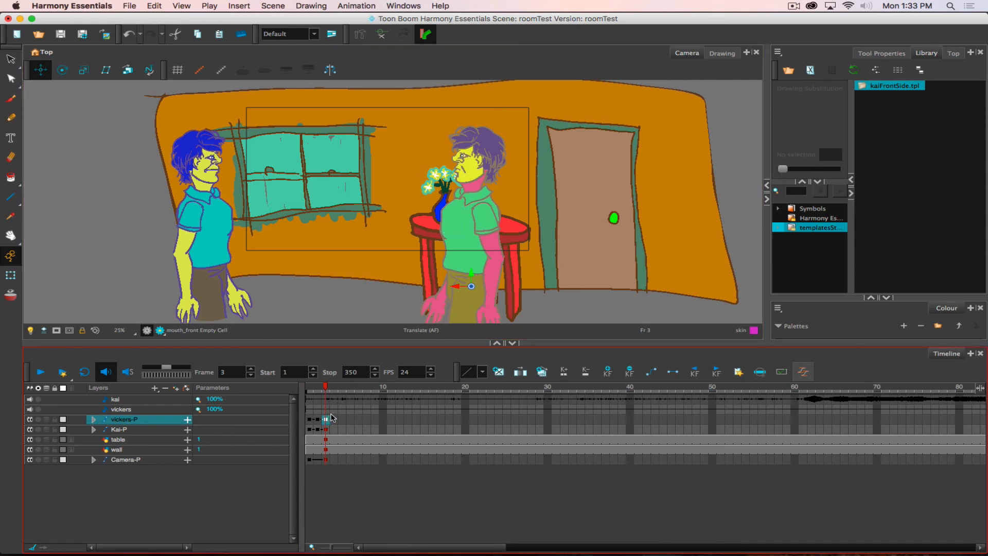
drag(460, 226, 552, 226)
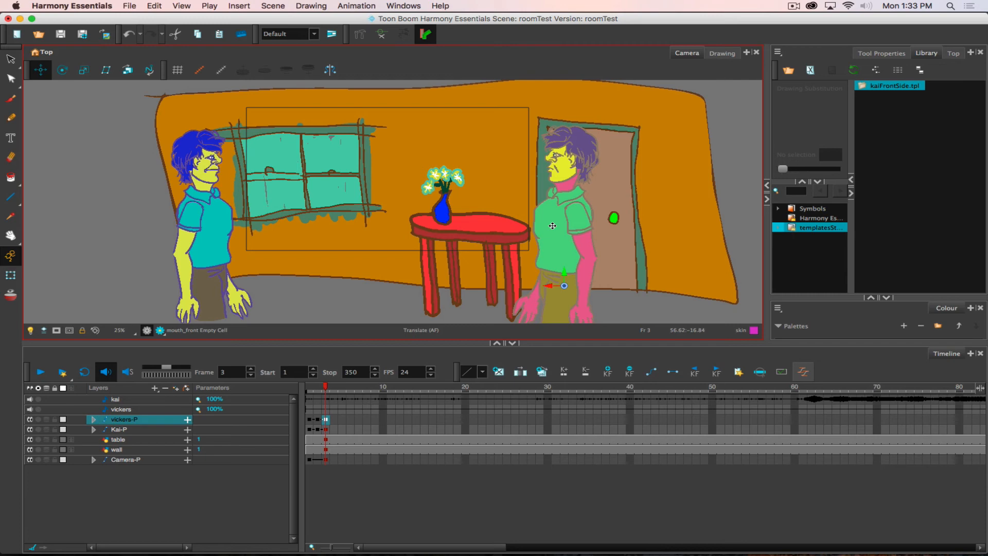
drag(552, 226, 552, 224)
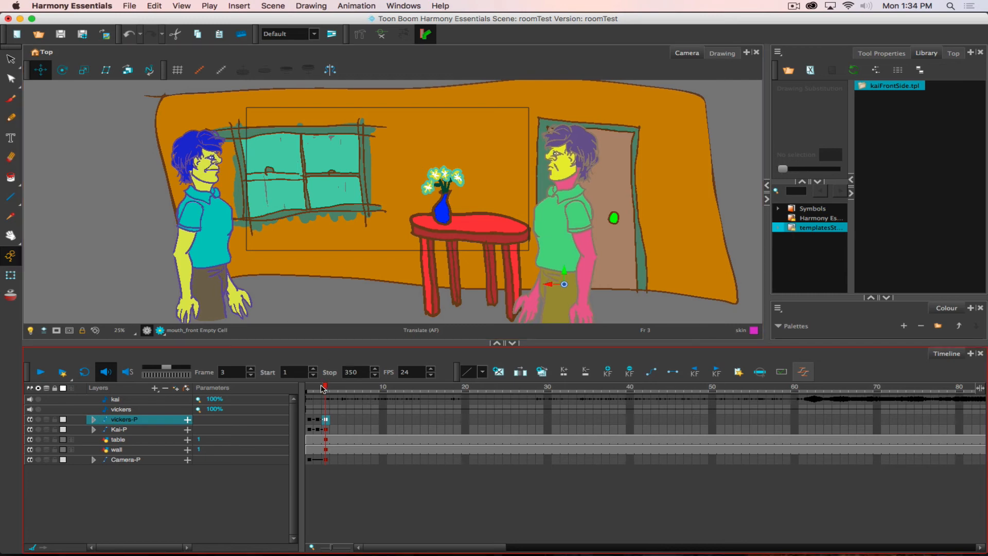
mouse_move(323, 388)
mouse_down()
mouse_move(309, 390)
mouse_move(326, 385)
mouse_up()
Step: Pose Kai's arms for a stride at frame 3, rotating the front arm backward and the back arm forward
click(327, 429)
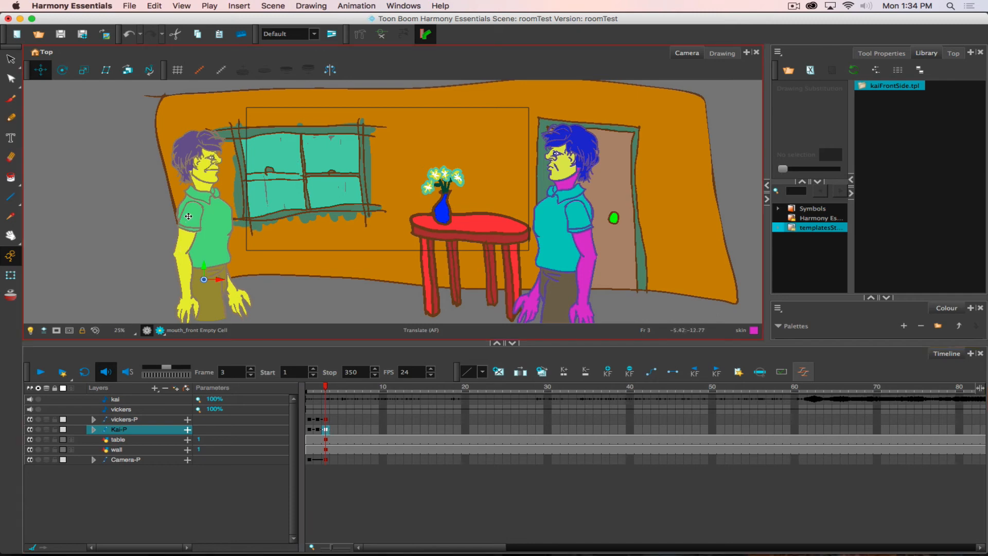
key(shift+t)
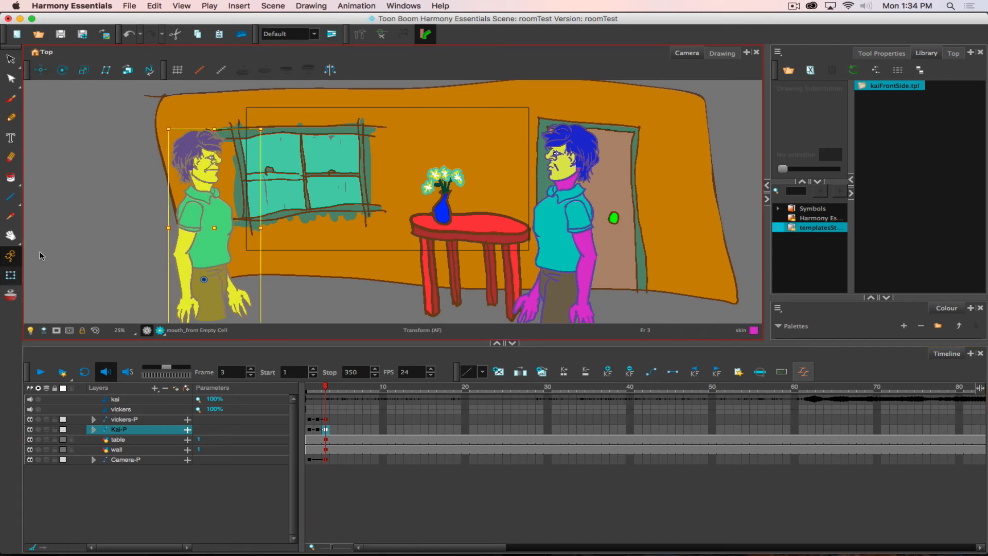
click(190, 220)
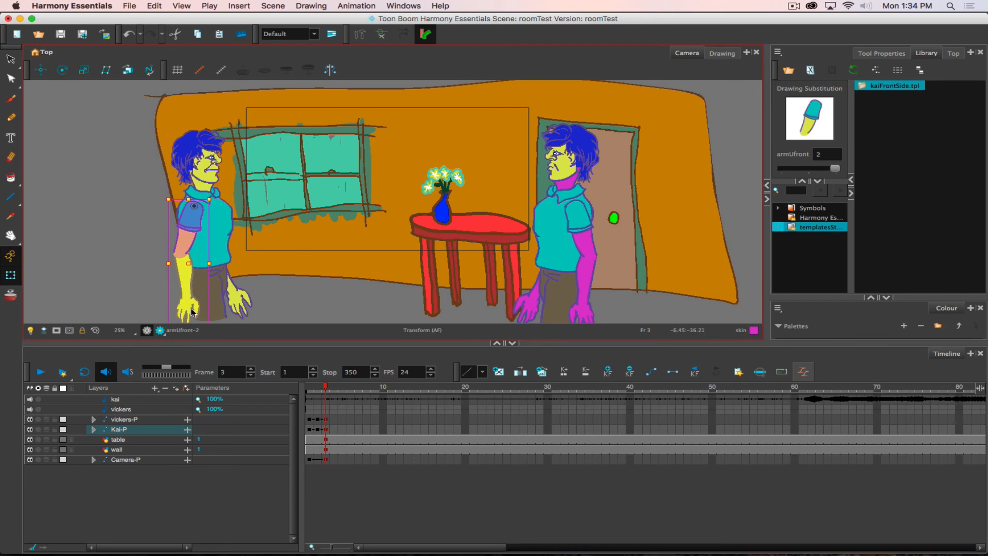
drag(192, 312, 172, 307)
key(super+z)
drag(220, 207, 218, 203)
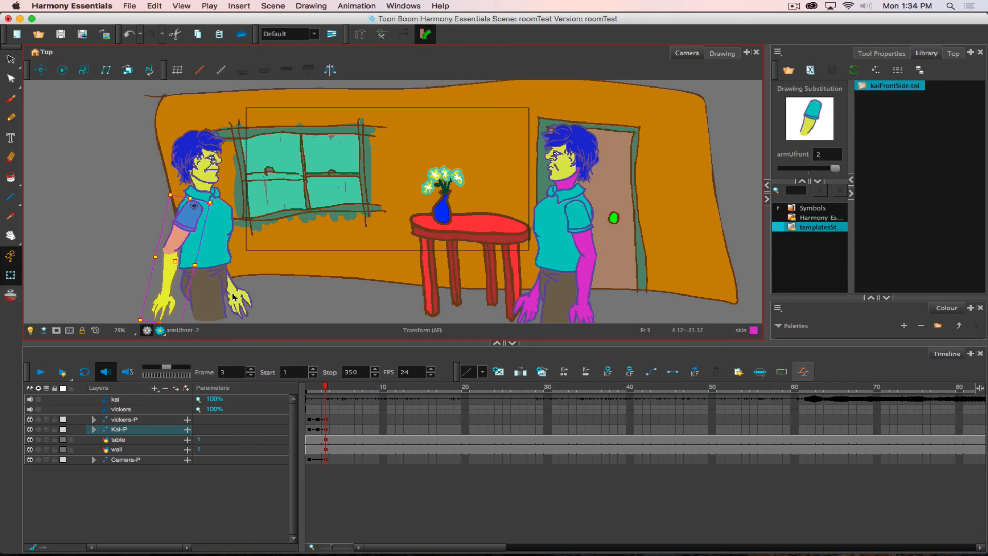
click(233, 298)
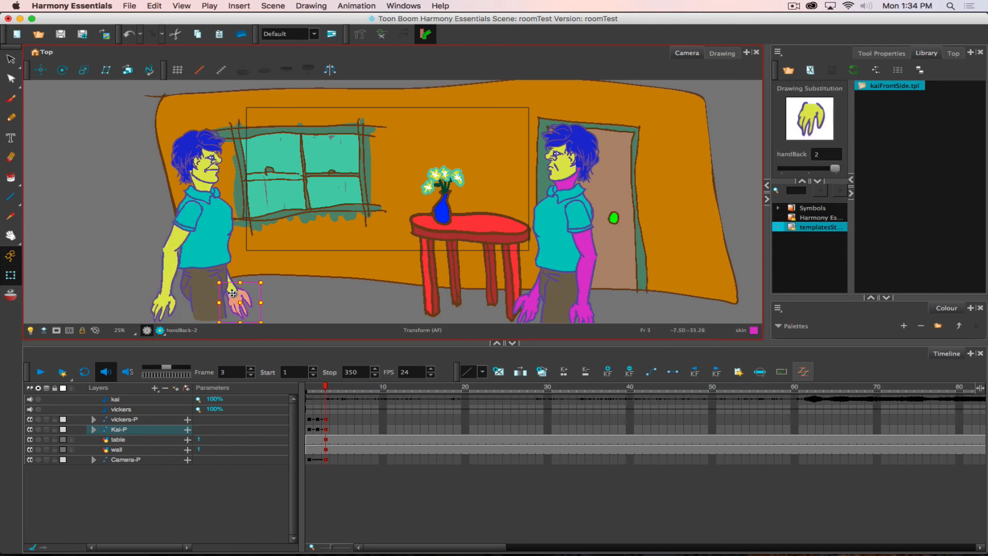
key(b)
key(b)
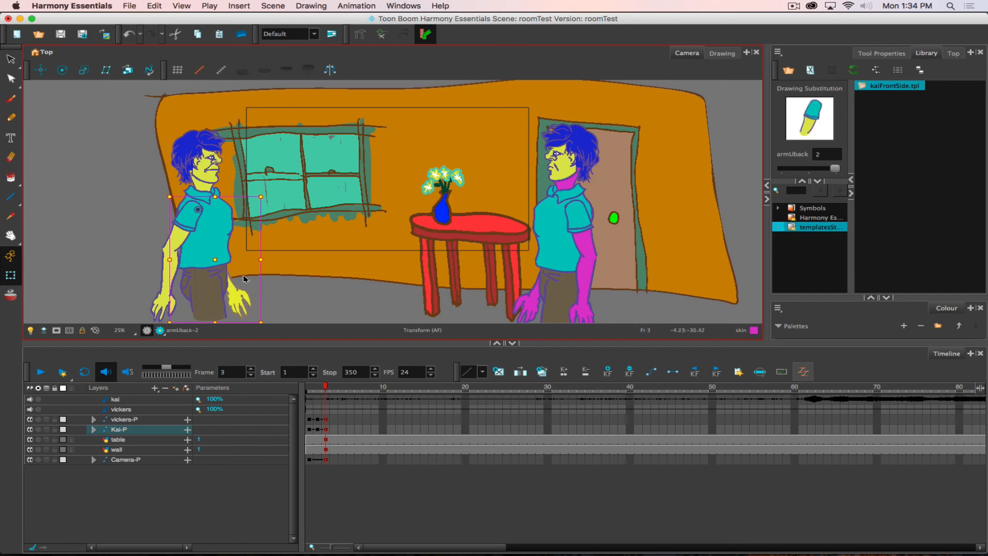
drag(268, 194, 287, 171)
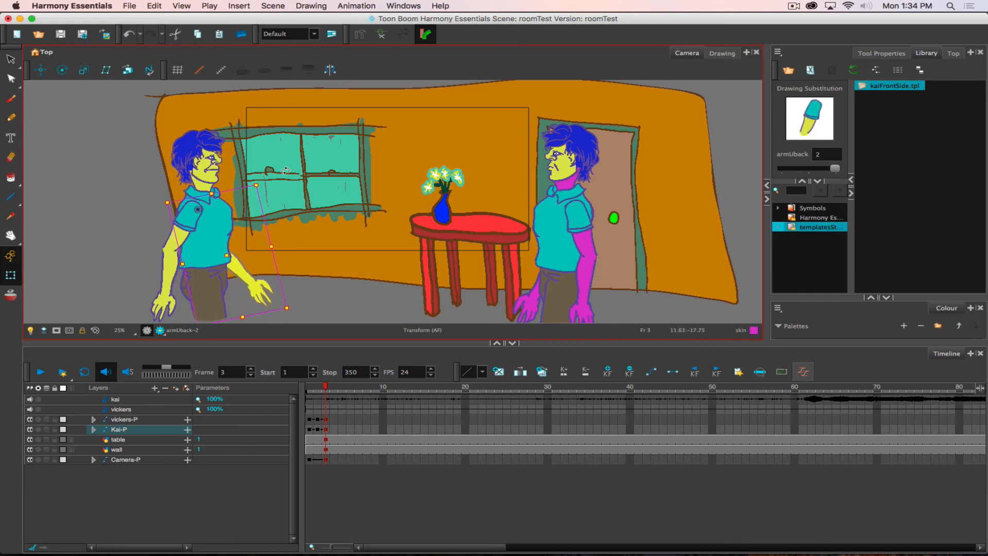
Step: Reverse Kai's arm swing at frame 4, rotating the front arm forward and the back arm behind the body
click(335, 432)
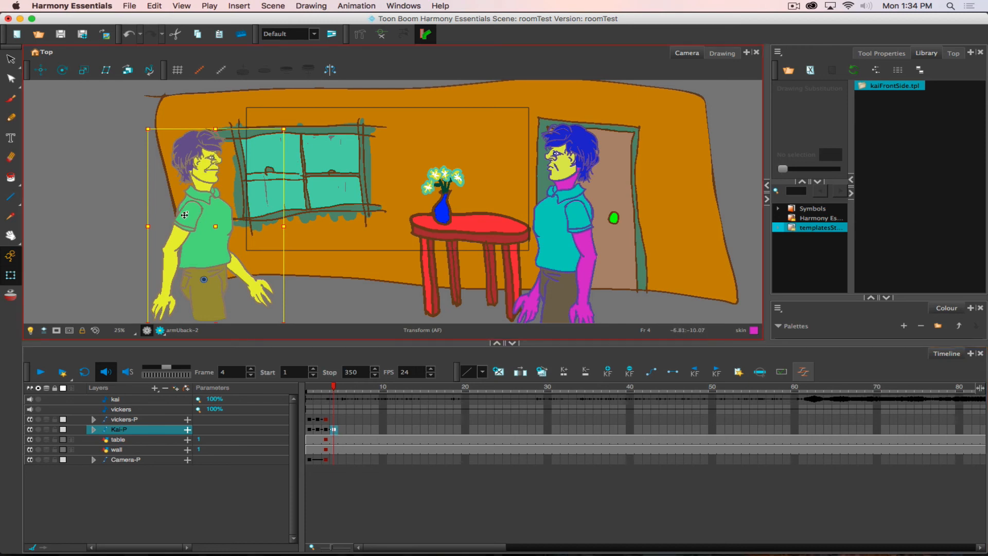
click(189, 216)
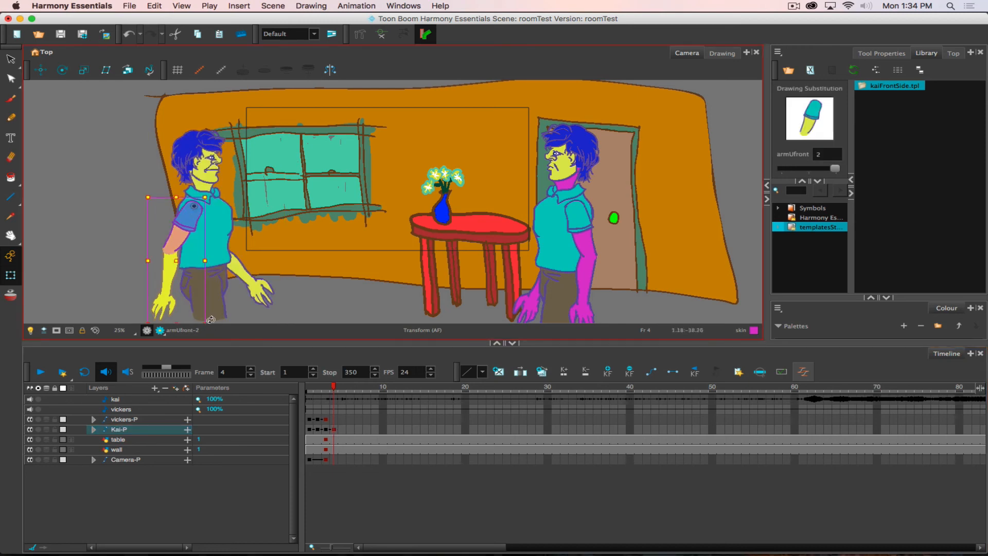
drag(209, 318, 272, 285)
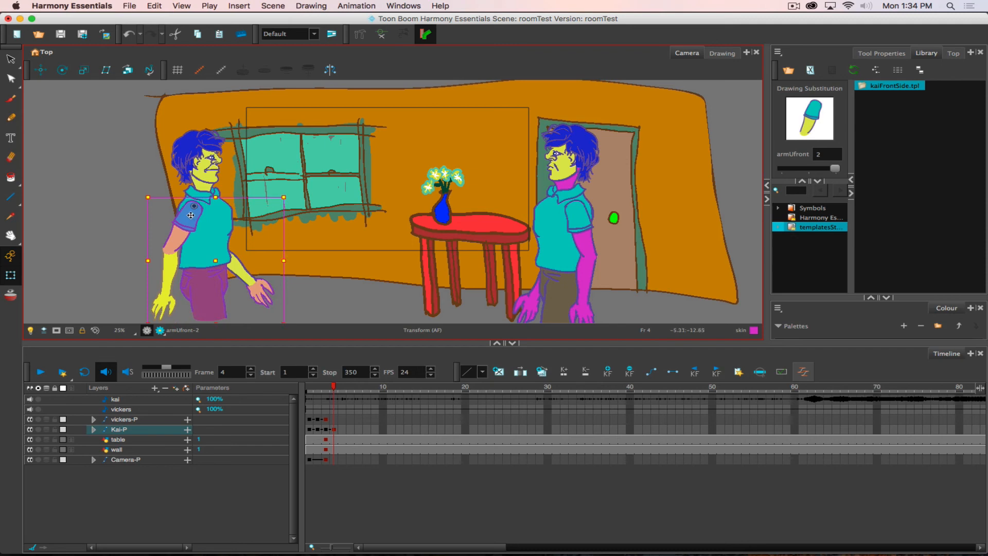
click(190, 215)
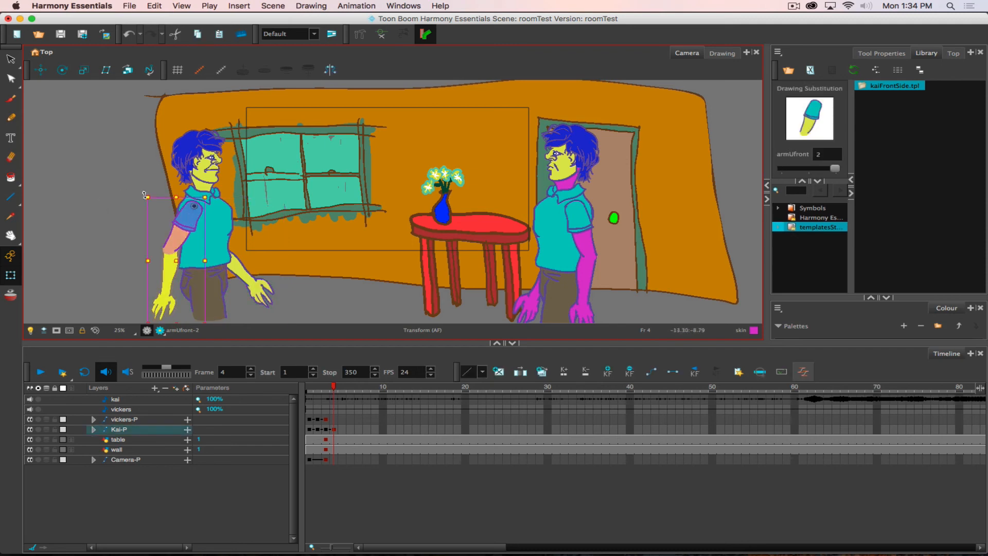
drag(139, 195, 143, 236)
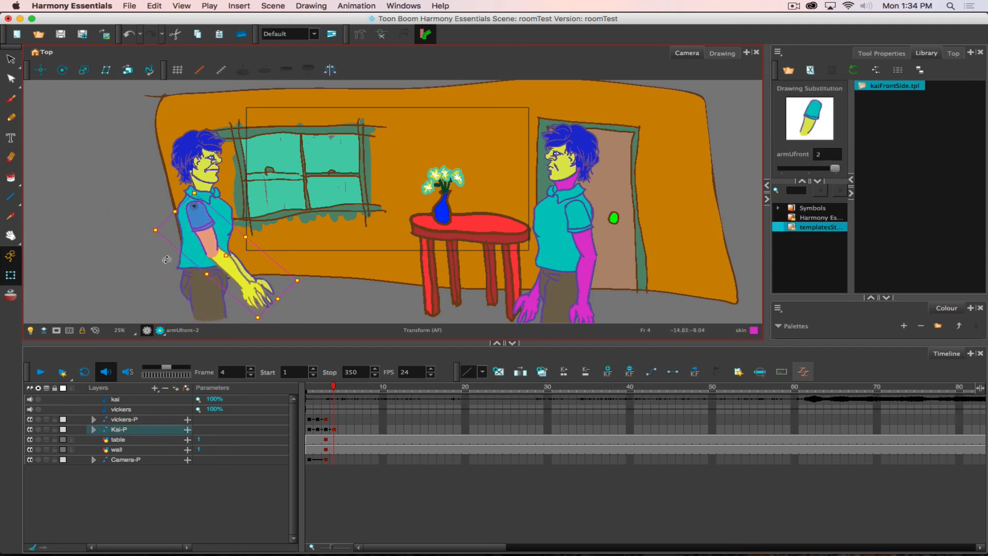
click(264, 285)
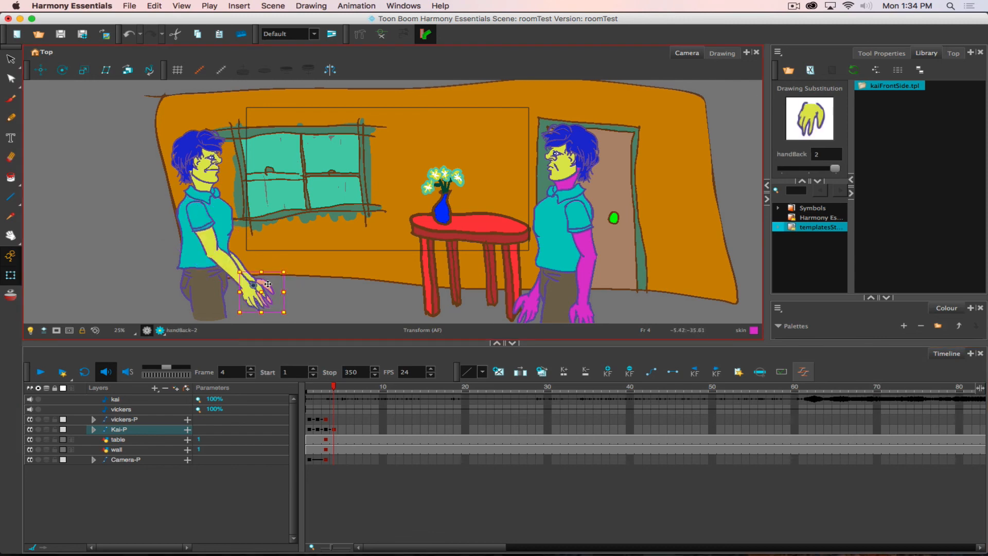
click(260, 282)
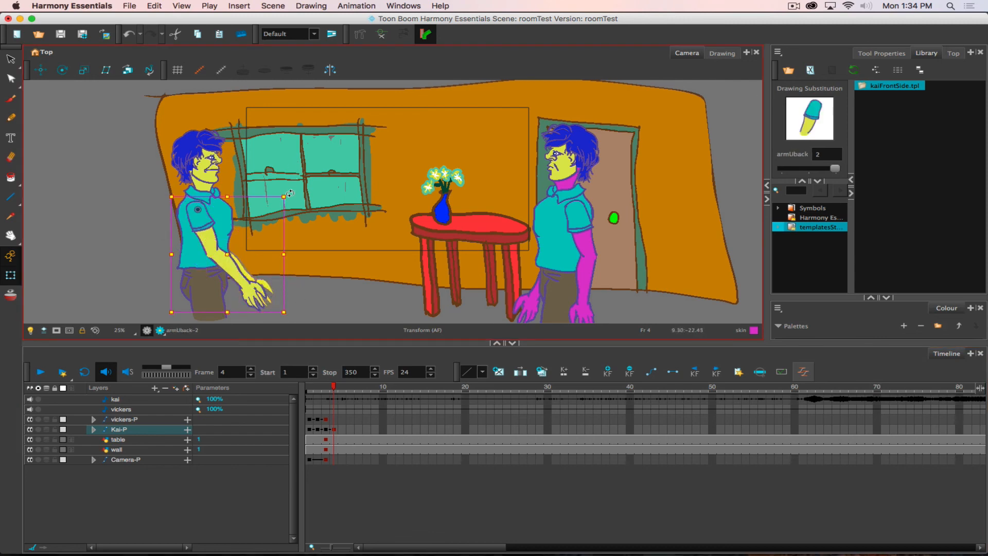
drag(290, 193, 261, 257)
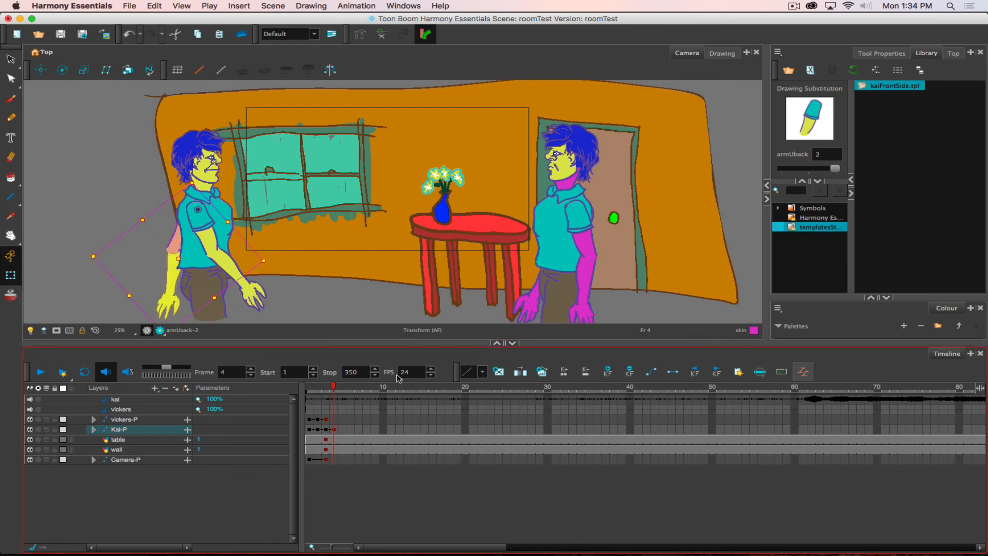
Step: Flip repeatedly between frames 3 and 4 to examine Kai's arm swing
key(comma)
key(period)
key(comma)
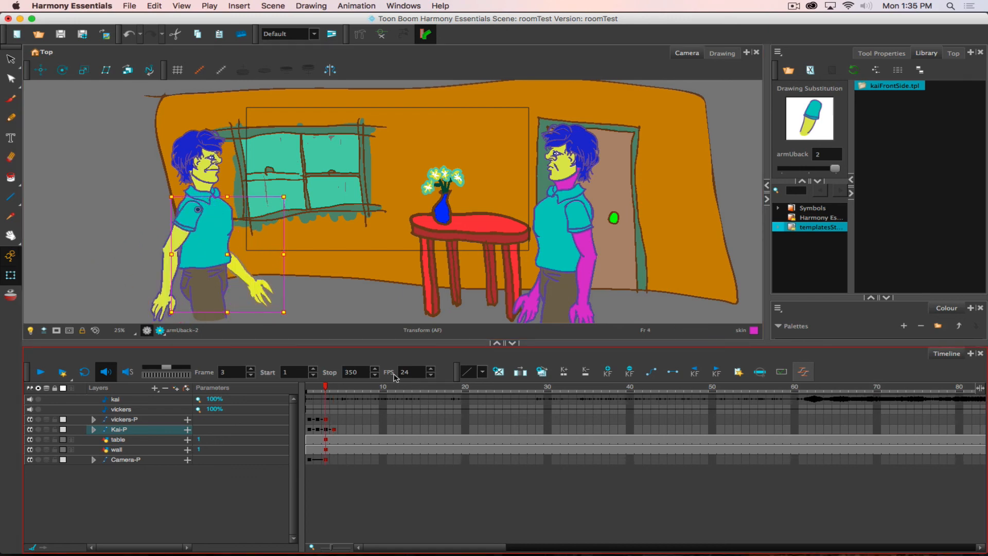
key(period)
key(comma)
key(comma)
key(period)
key(comma)
key(period)
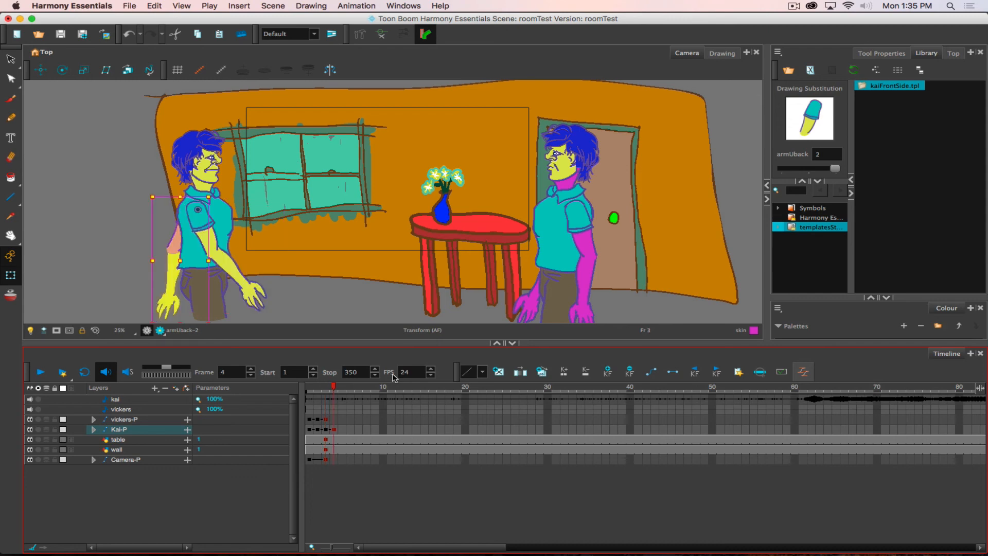
key(comma)
key(period)
key(comma)
key(period)
key(comma)
key(period)
key(comma)
key(period)
key(comma)
key(period)
Step: Move the whole Kai-P character forward toward the table at frame 4 and compare the pose with frame 3
click(335, 430)
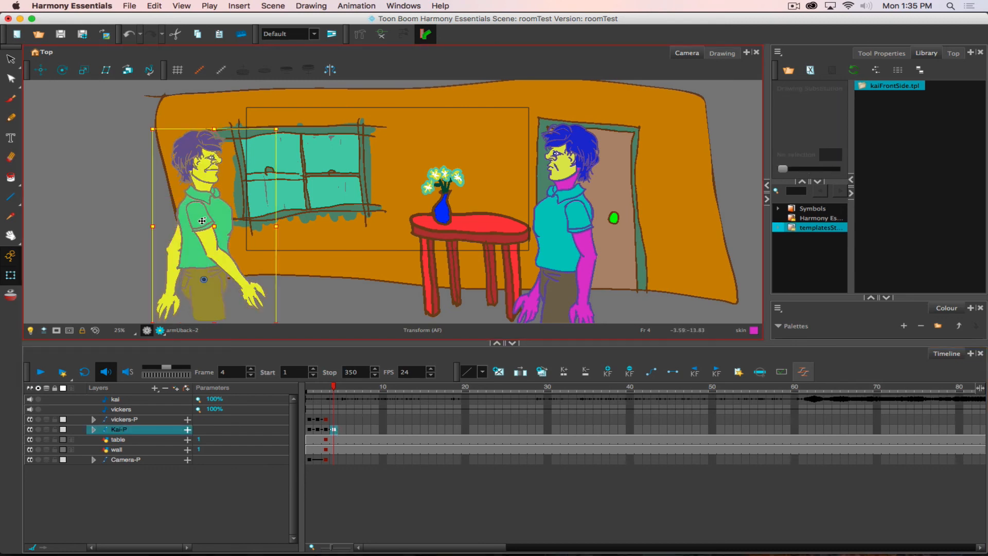
drag(206, 220, 249, 221)
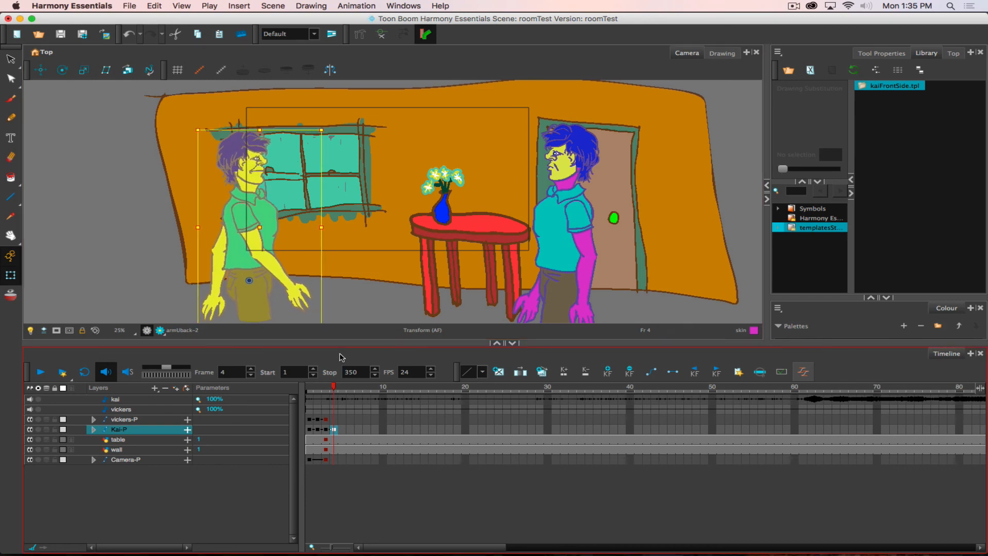
key(comma)
key(period)
key(comma)
key(period)
key(comma)
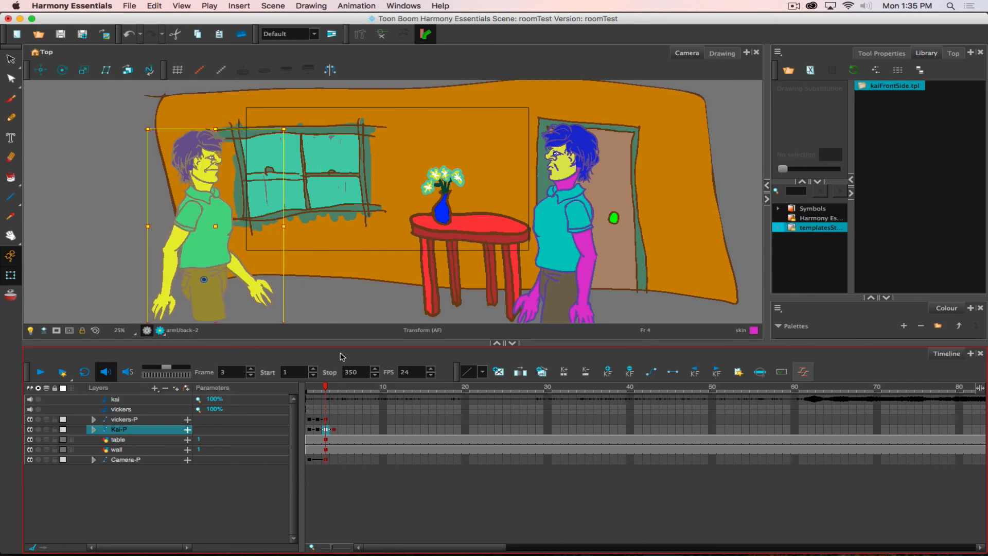
key(period)
key(comma)
key(period)
key(comma)
key(period)
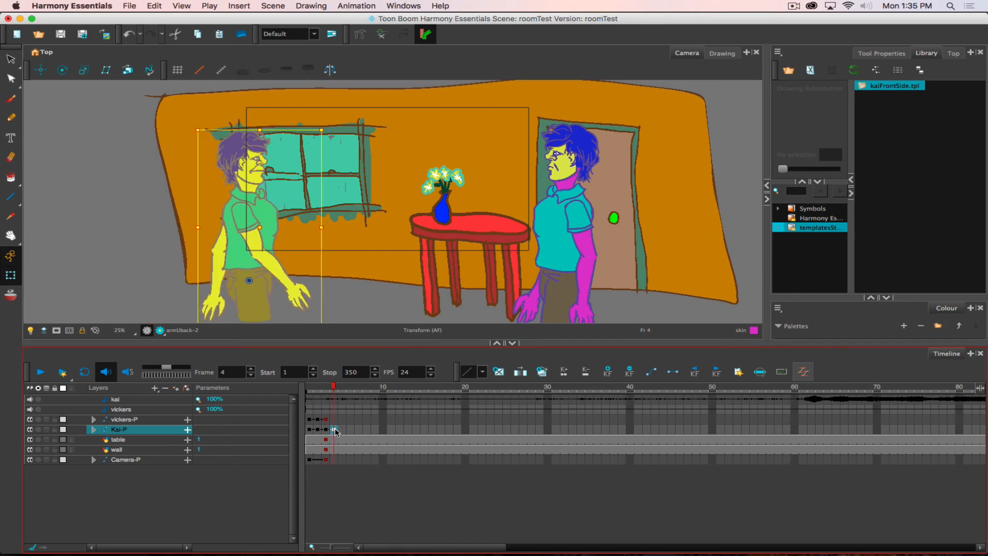
Step: Move Kai-P's second stride keyframe from frame 4 to frame 8 and step back through the in-between frames
drag(335, 431, 366, 430)
key(comma)
key(comma)
key(comma)
key(comma)
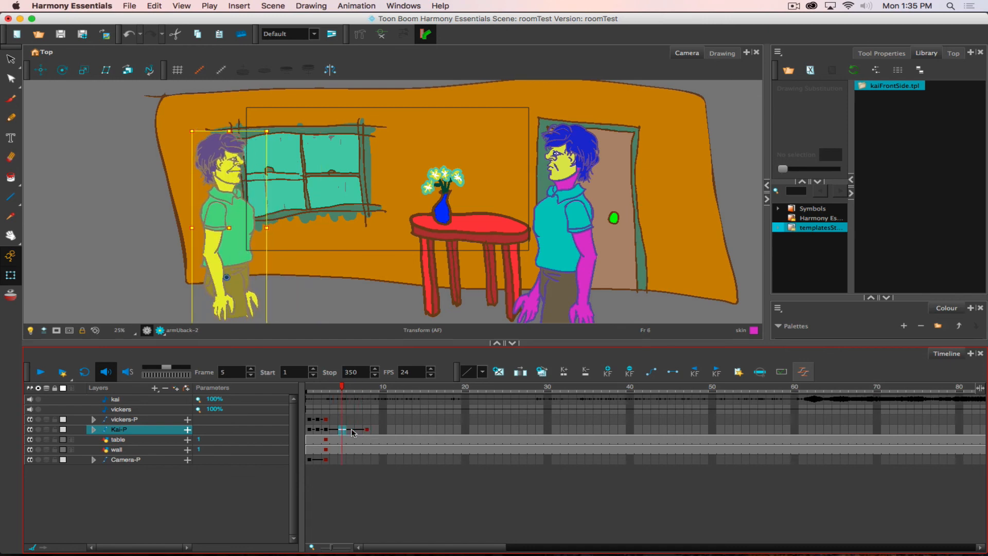
Step: Step back and forth through Kai-P's in-between frames leading to the frame 8 keyframe to examine the stride
key(period)
key(period)
key(period)
key(period)
key(period)
key(period)
key(comma)
key(comma)
key(comma)
key(comma)
key(comma)
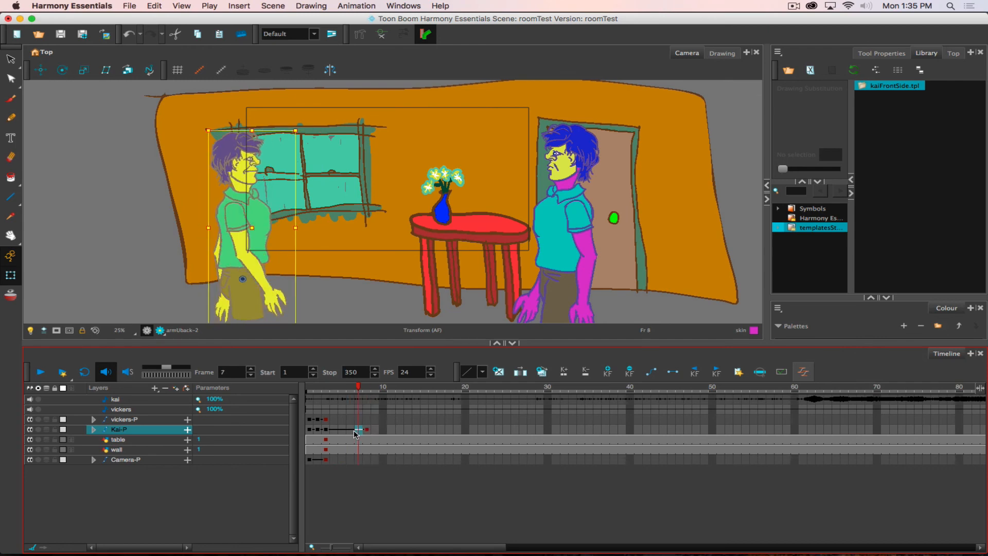
Step: Raise the whole Kai-P character slightly at frame 5, adding a passing-position keyframe between the frame 3 and frame 8 strides
key(period)
key(period)
key(period)
key(comma)
key(comma)
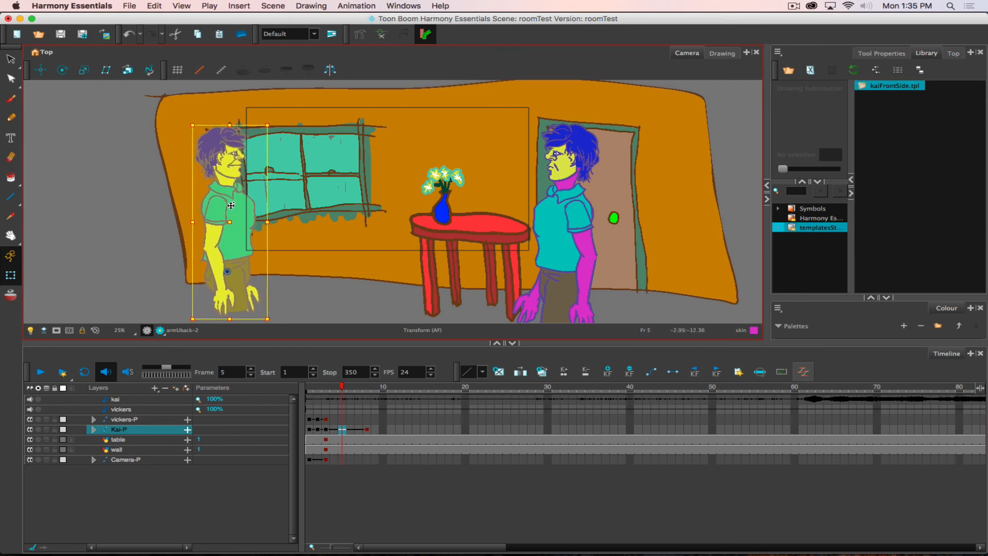
Step: Flip repeatedly through frames 3 to 9 to examine the up-and-down motion of Kai's step
key(comma)
key(period)
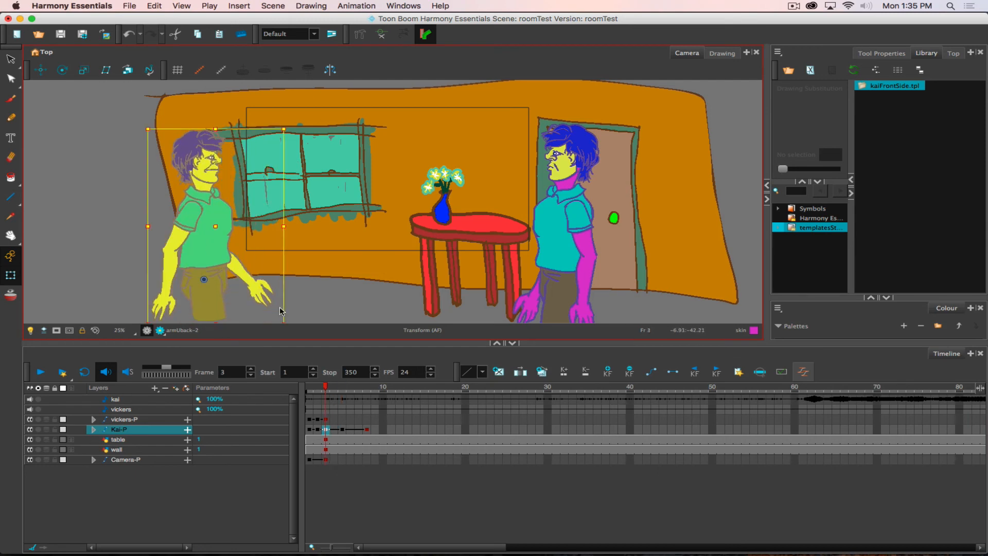
key(period)
key(period)
key(period)
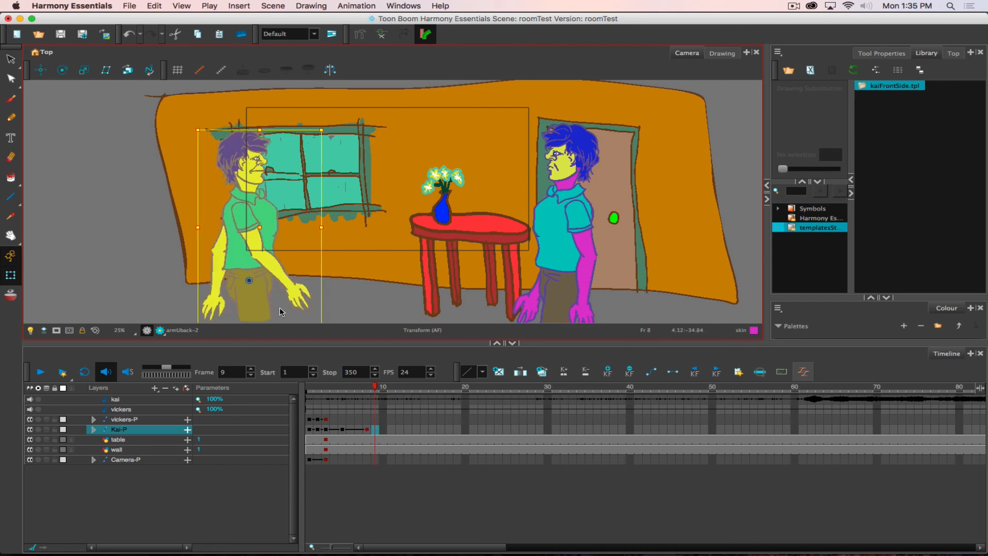
key(comma)
key(comma)
key(period)
key(period)
key(period)
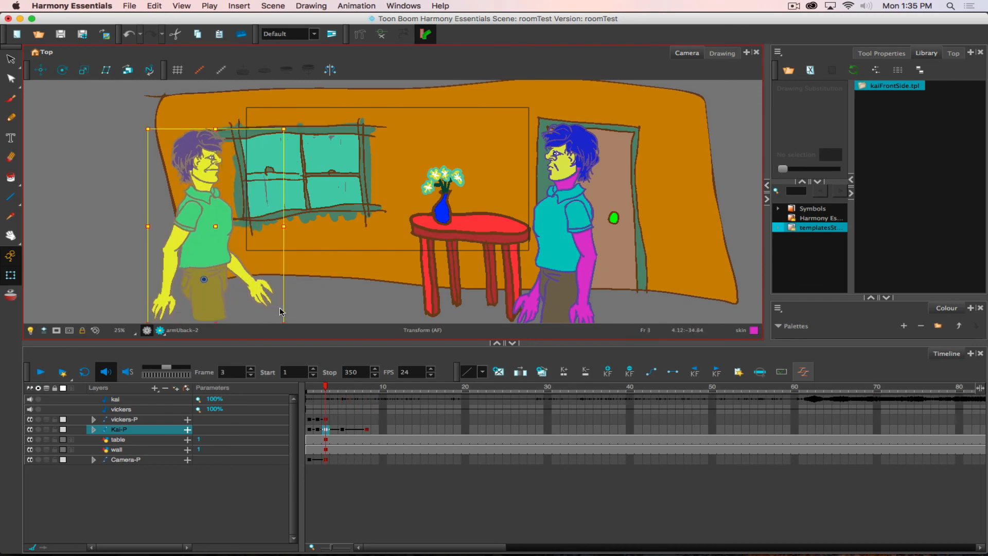
key(comma)
key(comma)
key(comma)
key(comma)
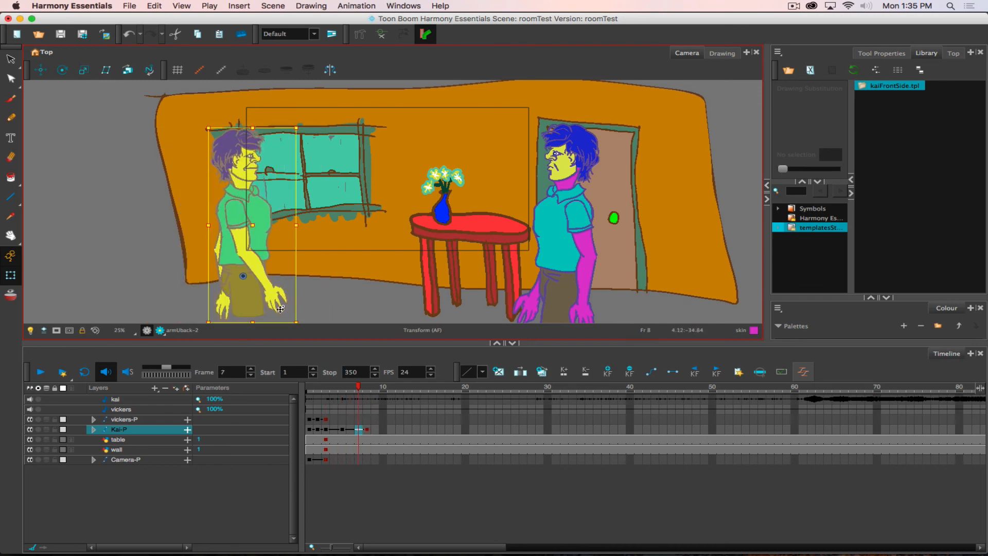
key(period)
key(period)
key(period)
key(period)
key(comma)
key(comma)
key(comma)
key(comma)
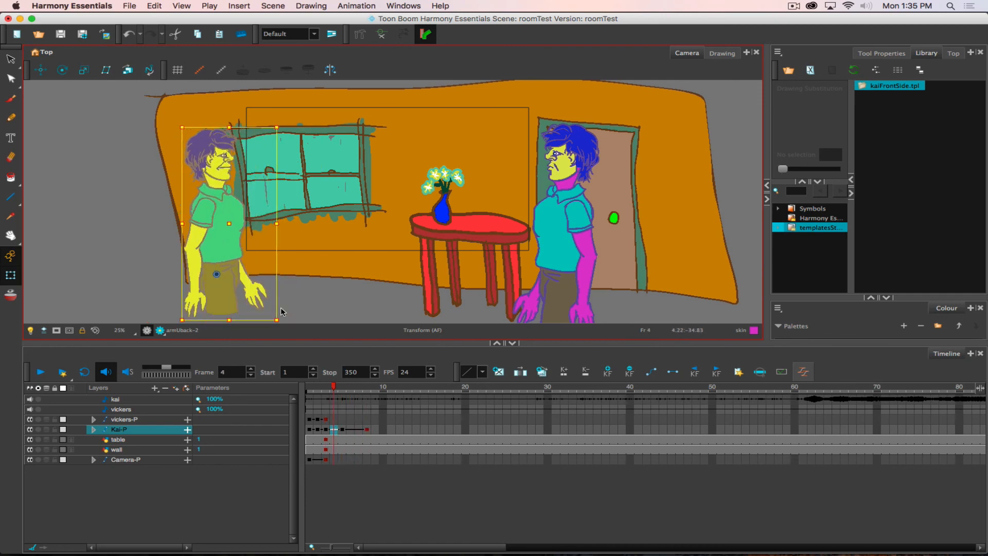
key(period)
key(period)
key(period)
key(comma)
key(comma)
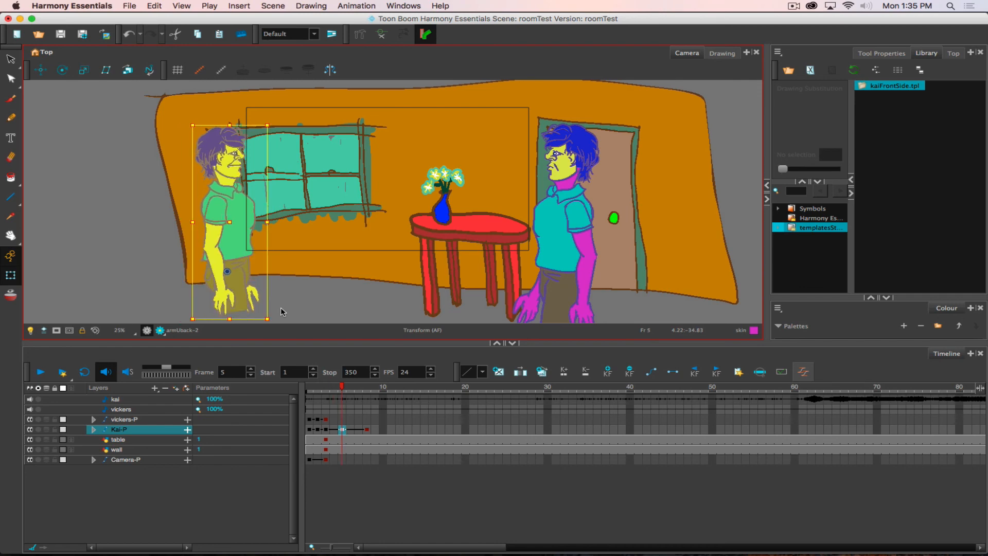
key(period)
key(period)
key(comma)
key(comma)
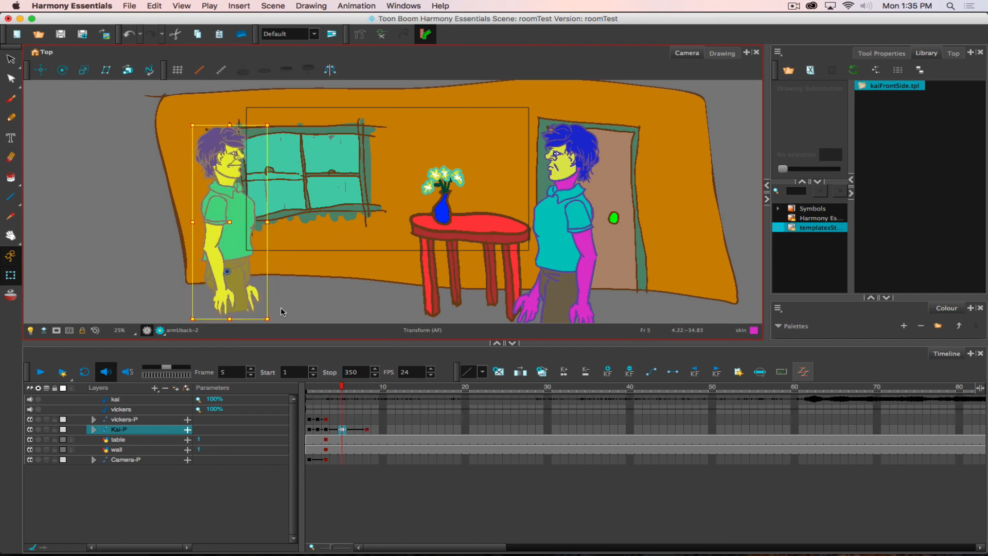